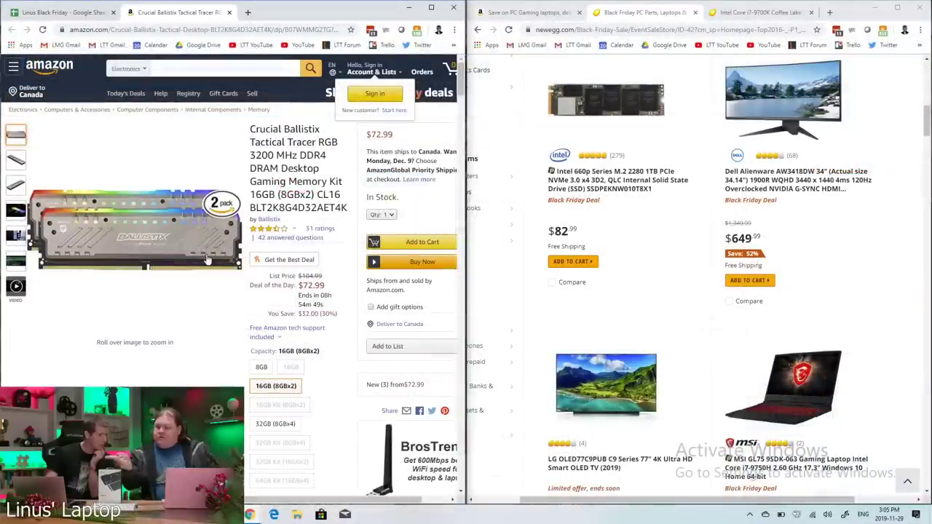
- Return to the Linus Black Friday spreadsheet and select the Video Card description cell
mouse_move(208, 259)
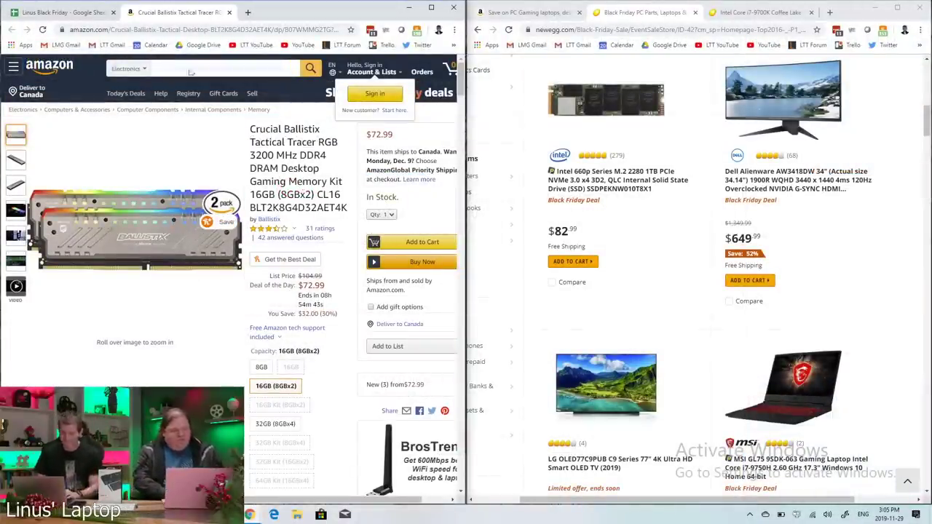
click(77, 12)
click(193, 200)
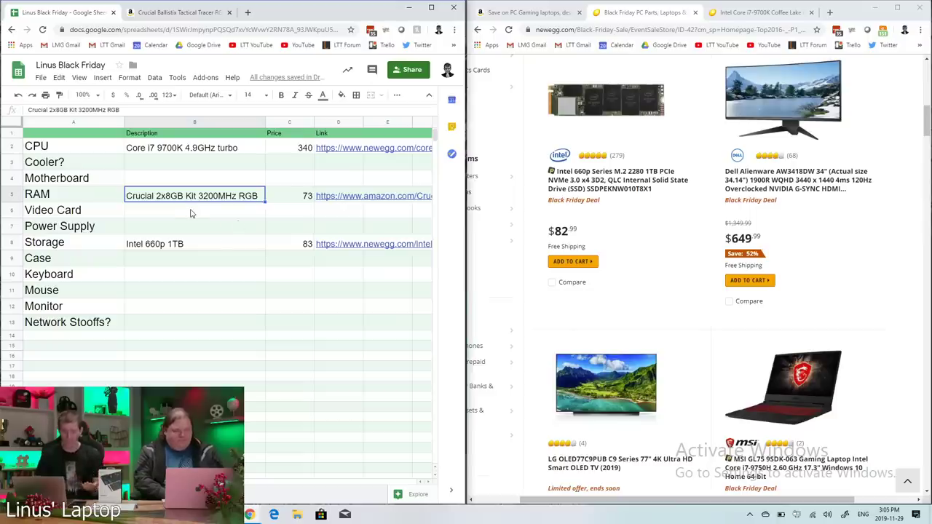
click(192, 211)
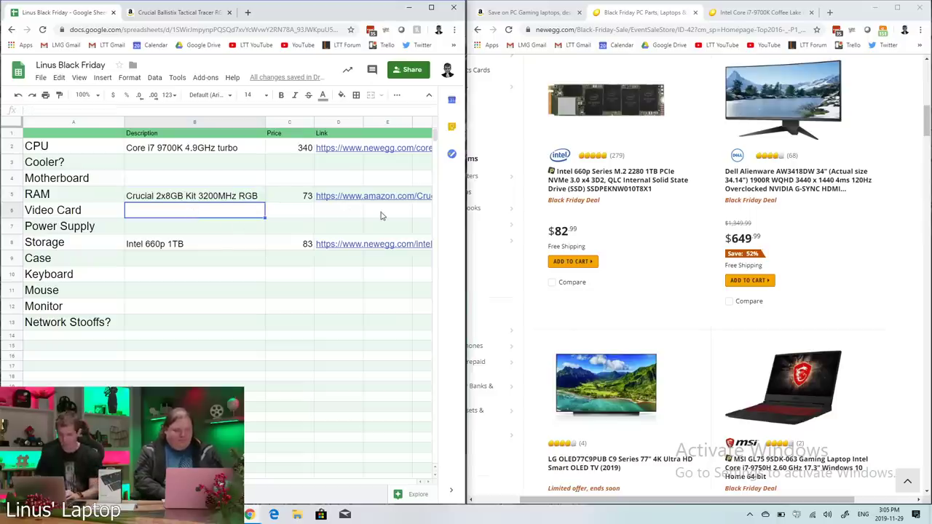
- Browse Newegg's Black Friday listings around the LG OLED TV and EVGA graphics card for parts worth adding to the build
scroll(671, 342, down, 1)
scroll(671, 343, down, 1)
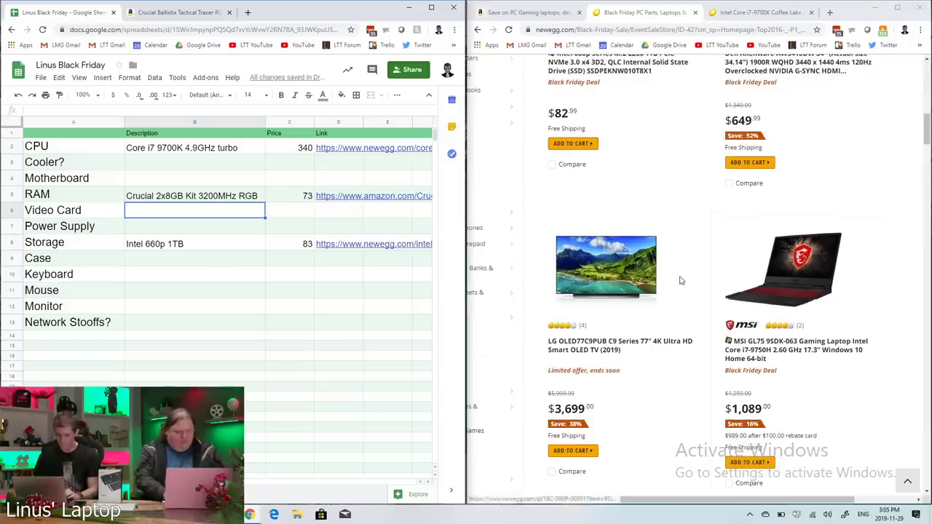
scroll(681, 280, down, 3)
scroll(680, 280, down, 2)
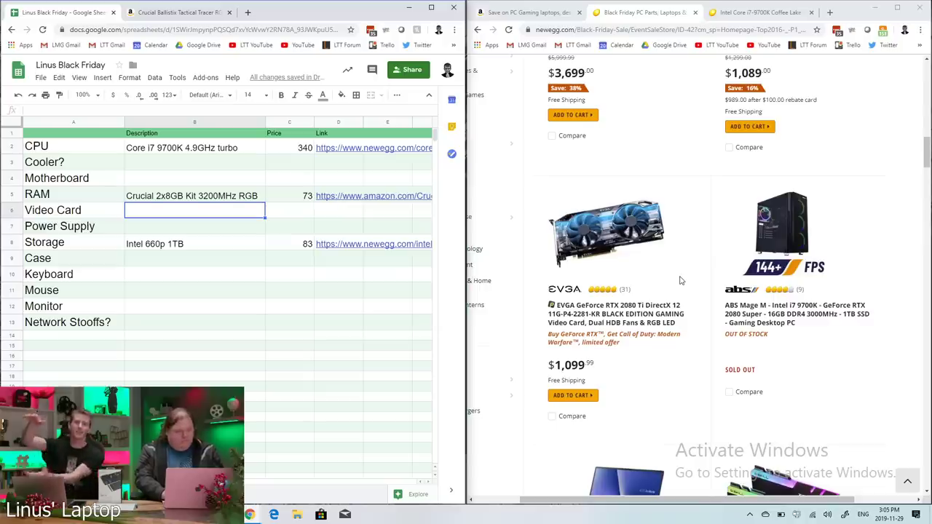
scroll(681, 280, down, 1)
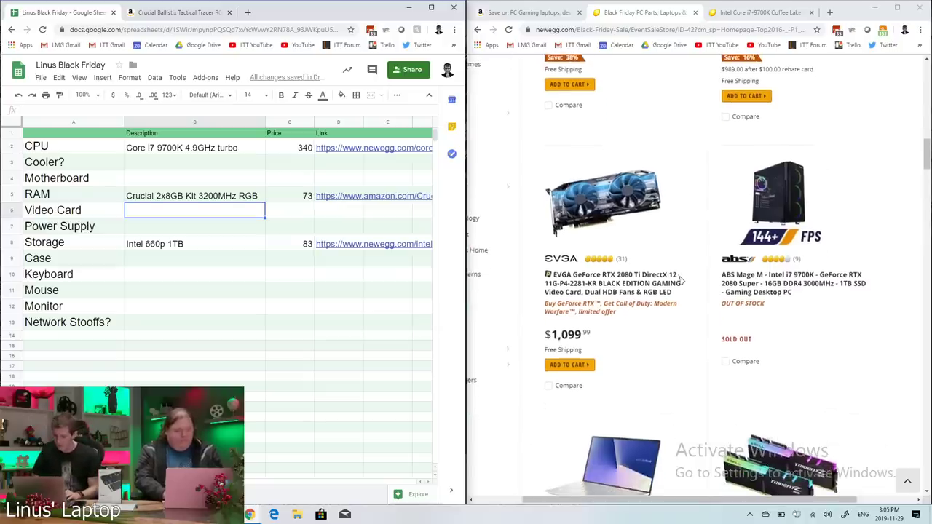
scroll(681, 280, up, 3)
scroll(681, 281, down, 1)
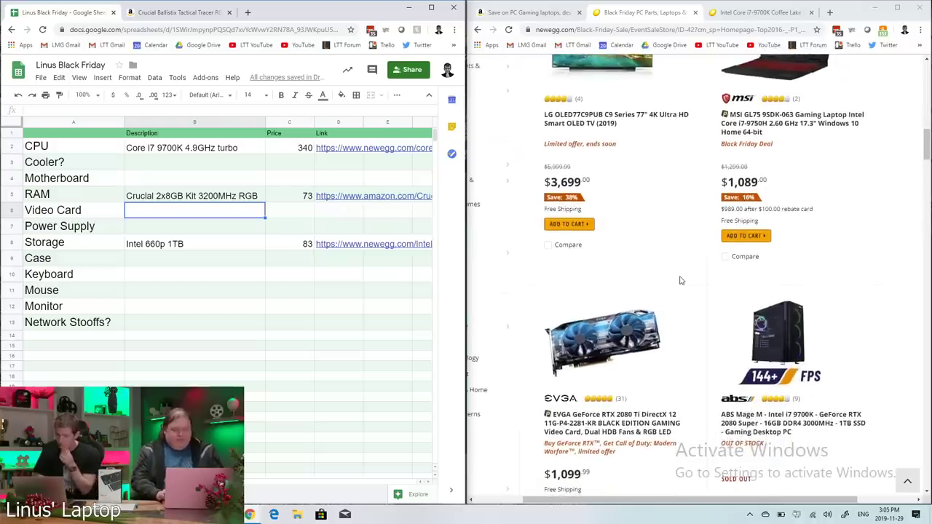
scroll(681, 280, up, 1)
scroll(680, 280, down, 1)
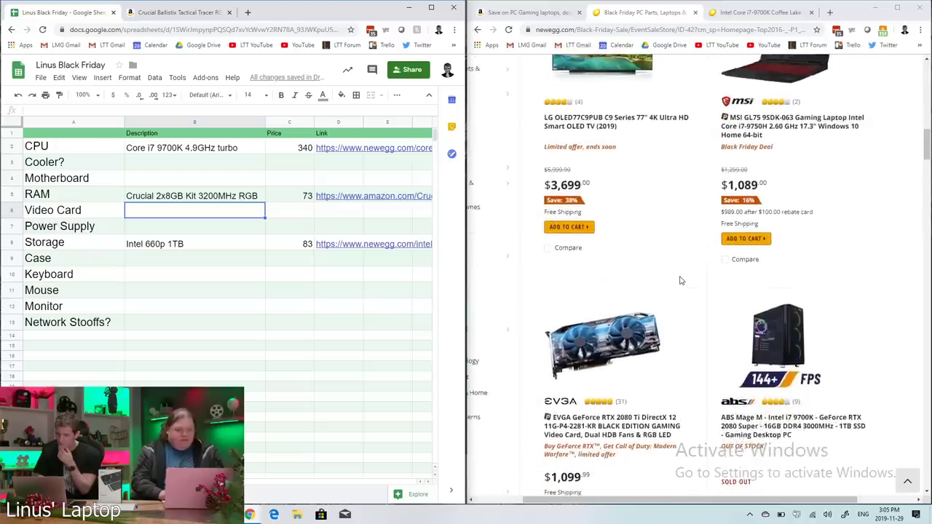
scroll(681, 281, up, 1)
scroll(681, 280, down, 1)
scroll(680, 281, up, 1)
scroll(681, 280, up, 1)
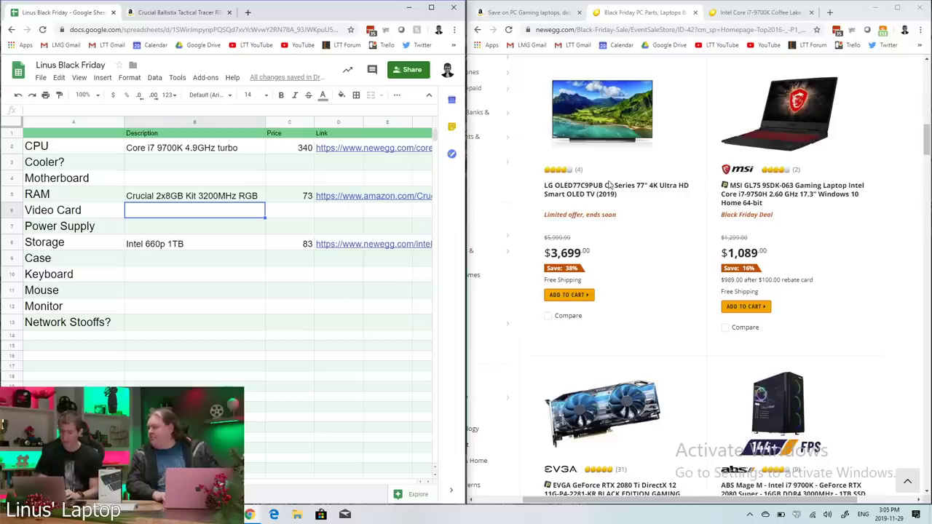
- Copy the link address of Newegg's LG OLED77C9PUB 77" TV and select the Monitor description cell in the spreadsheet
right_click(589, 192)
click(625, 262)
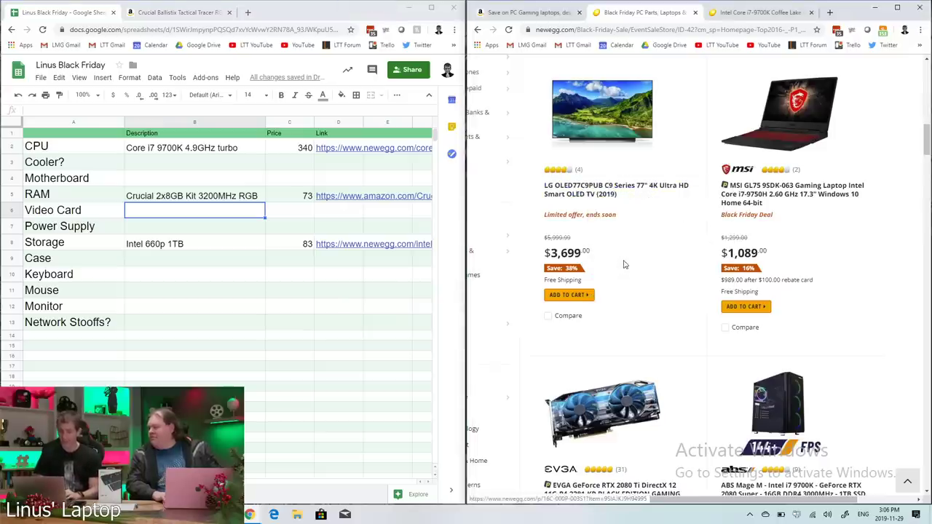
click(164, 307)
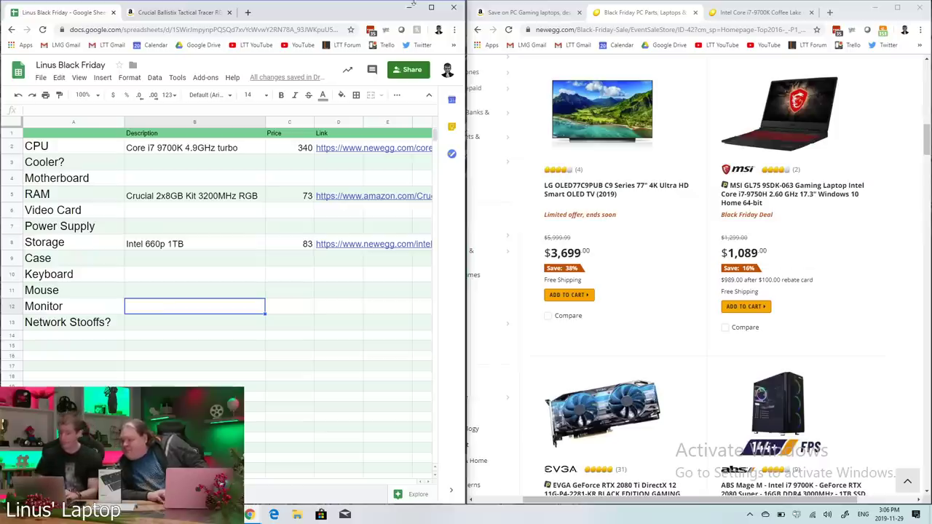
- Return to Amazon's Black Friday deals and filter them by the Television & Video department instead of Computers & Accessories
click(529, 12)
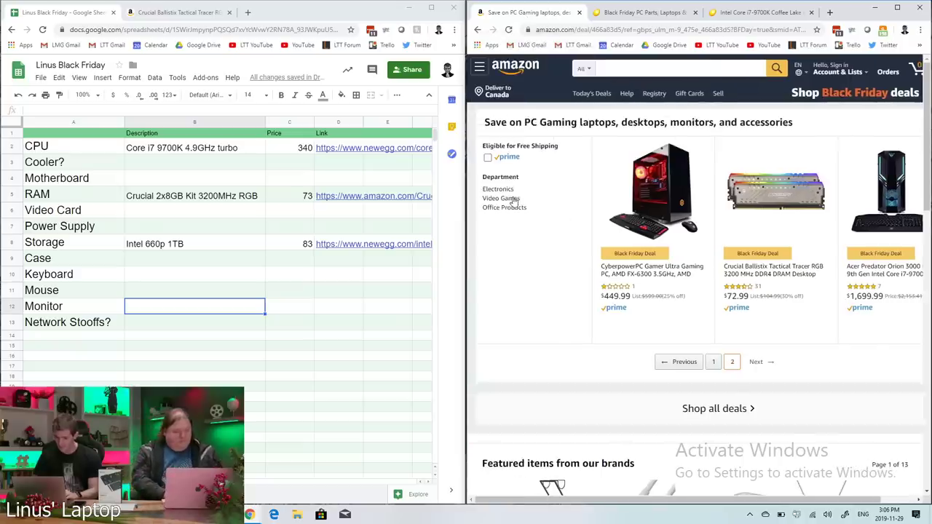
click(499, 190)
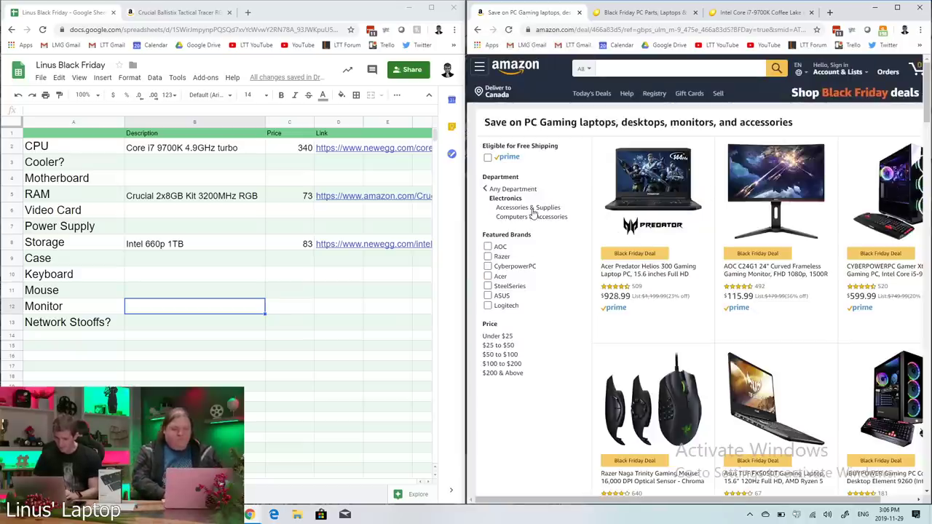
key(alt+Left)
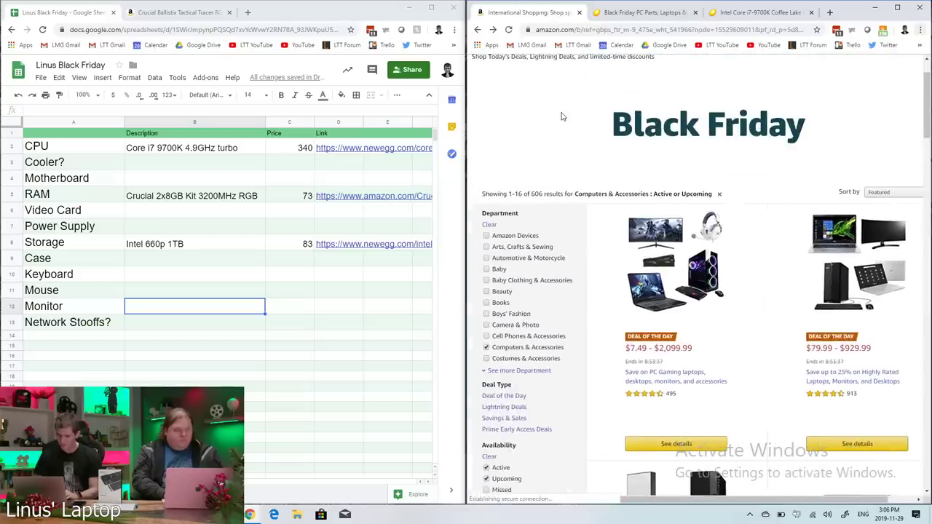
click(487, 289)
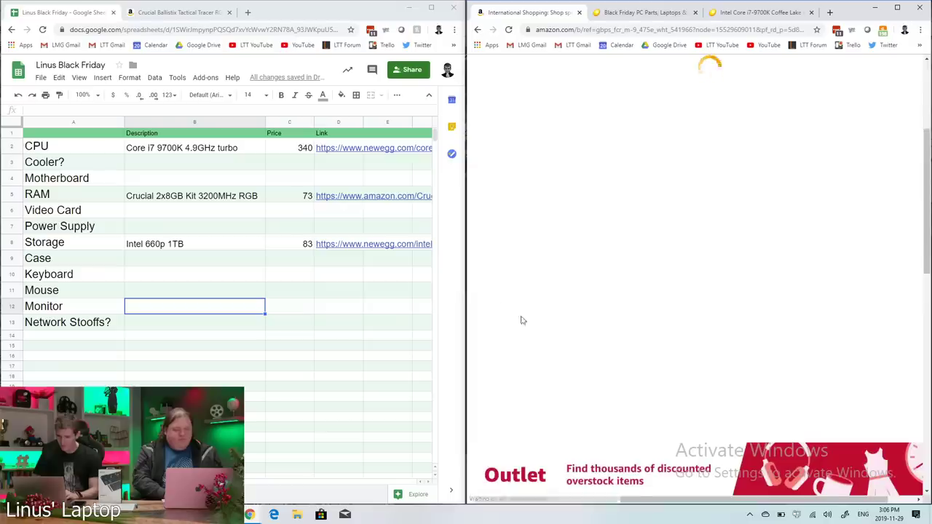
click(515, 234)
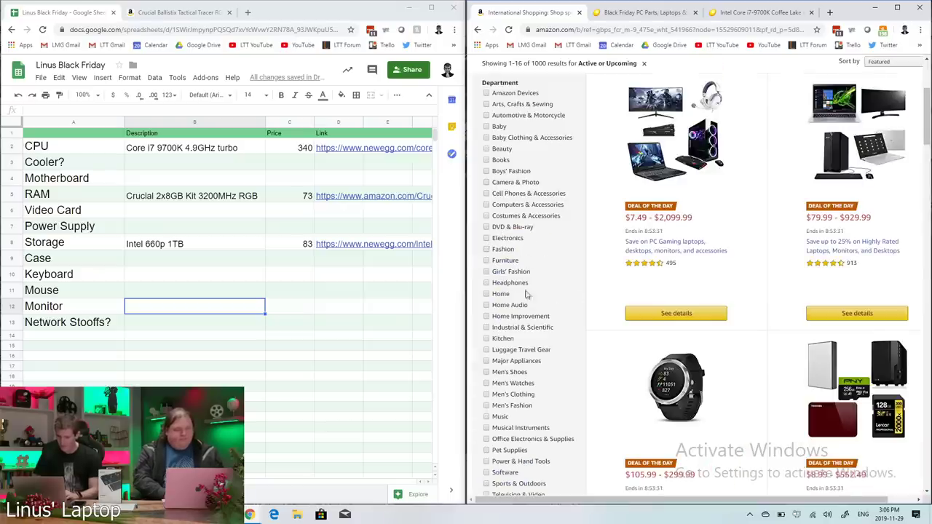
scroll(542, 319, down, 2)
click(487, 374)
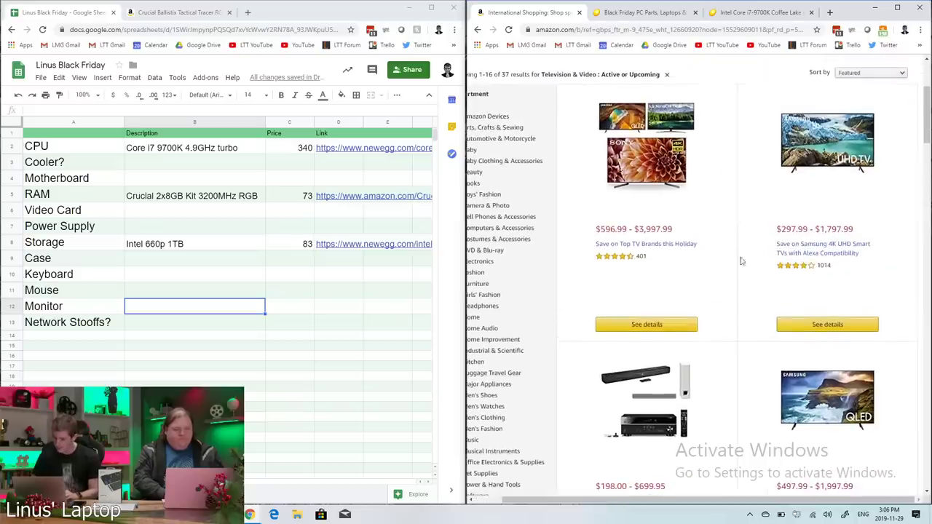
- Search the Television & Video deals page for "lg" and open the deal on select LG Smart 4K TVs
scroll(765, 264, down, 5)
scroll(764, 263, down, 5)
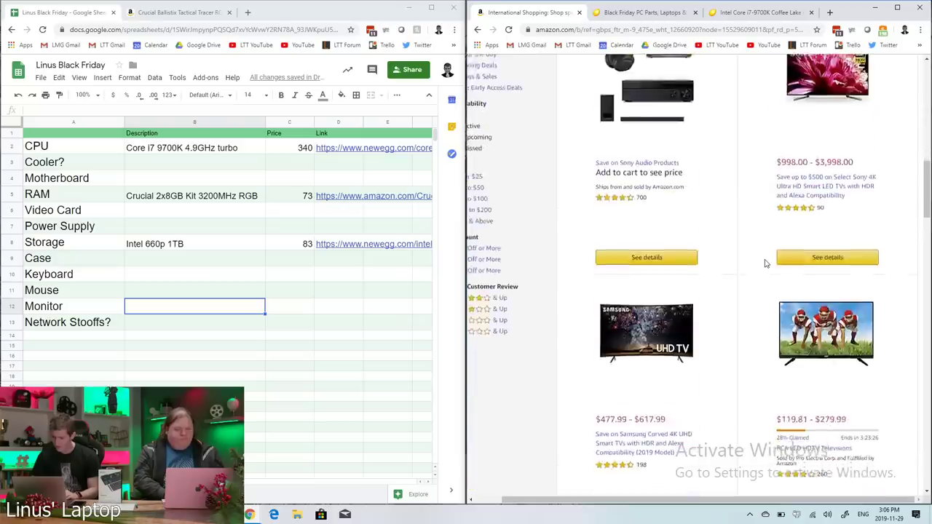
scroll(765, 263, down, 5)
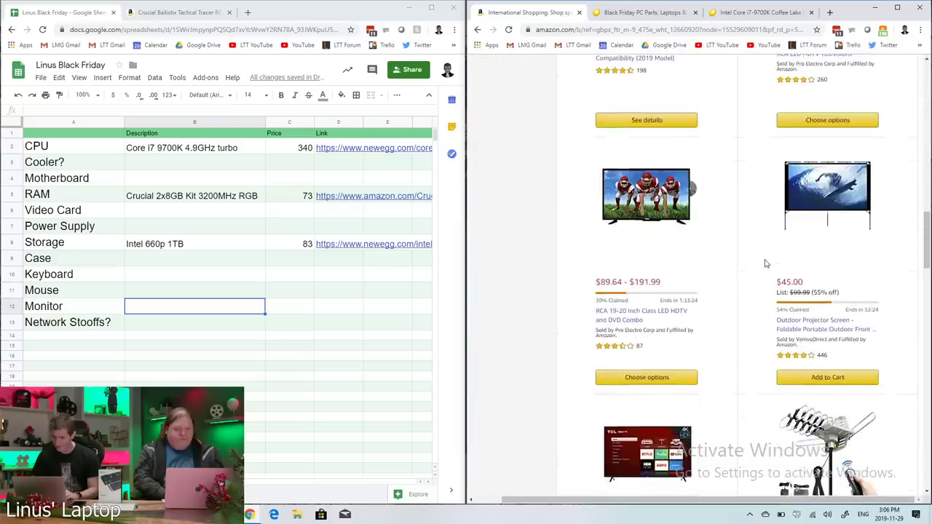
key(ctrl+f)
text(lg)
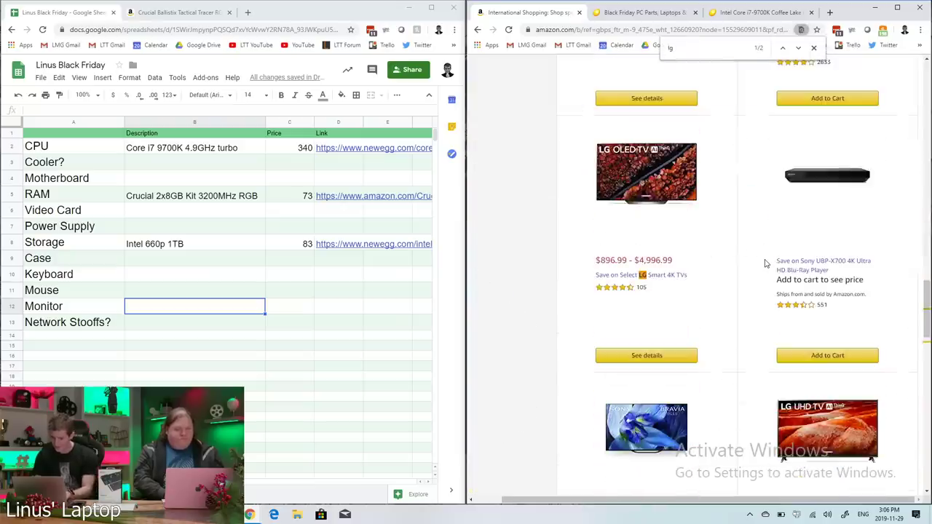
click(660, 275)
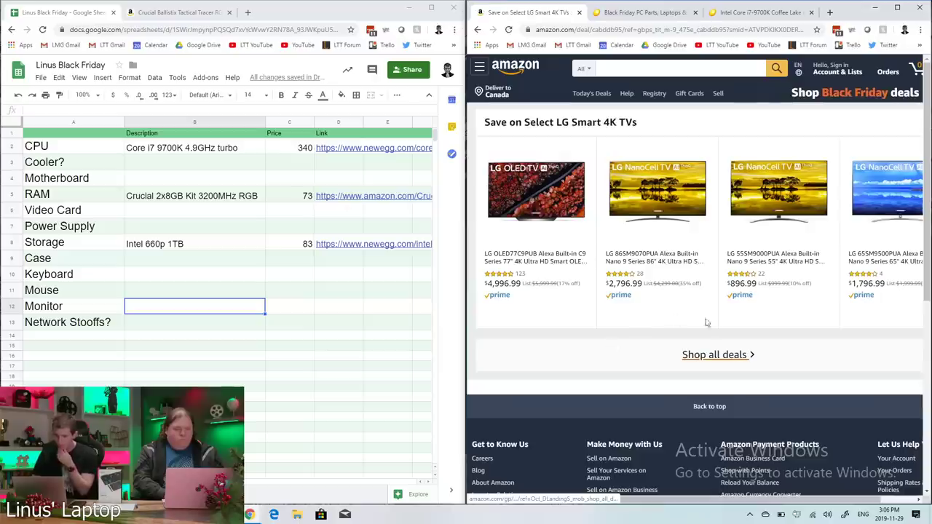
click(715, 356)
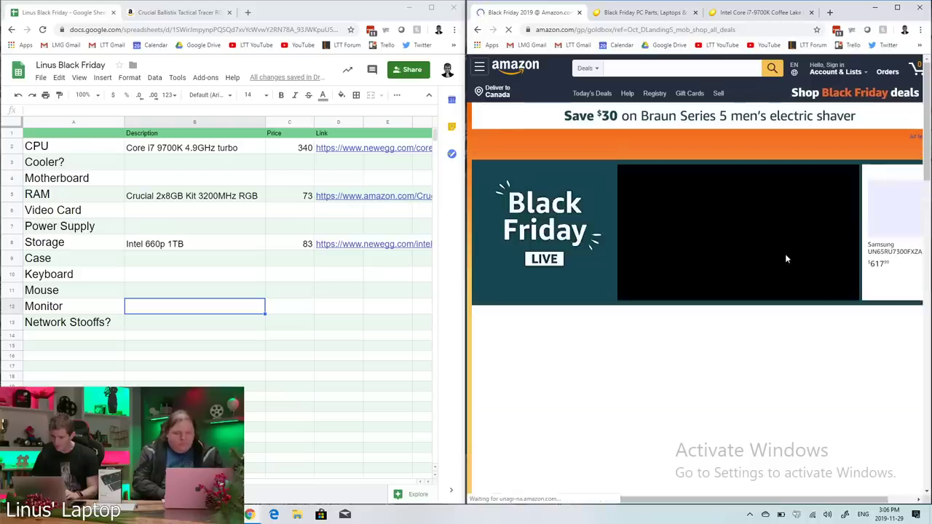
scroll(786, 258, down, 4)
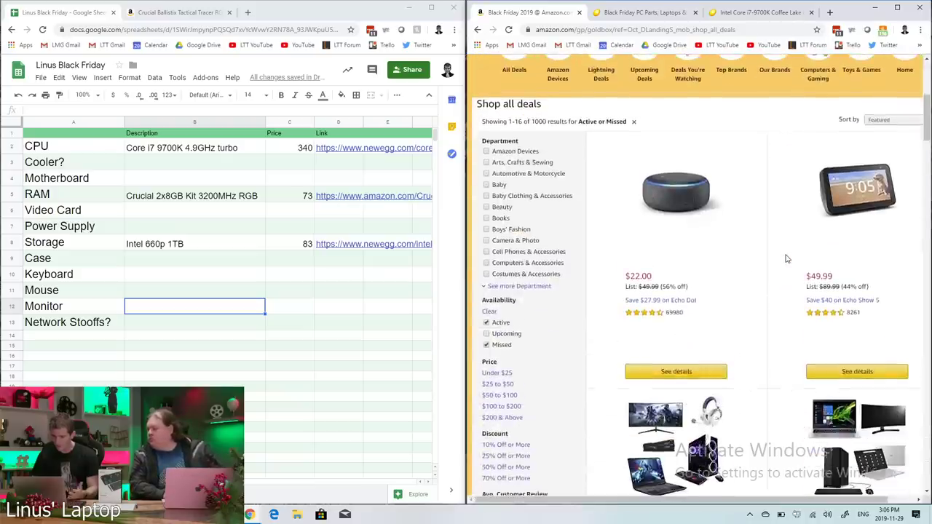
key(alt+Left)
- Compare Amazon's price for the LG OLED77C9PUB 77" TV with Newegg's Black Friday price
scroll(829, 292, right, 1)
scroll(828, 292, left, 1)
scroll(829, 293, right, 1)
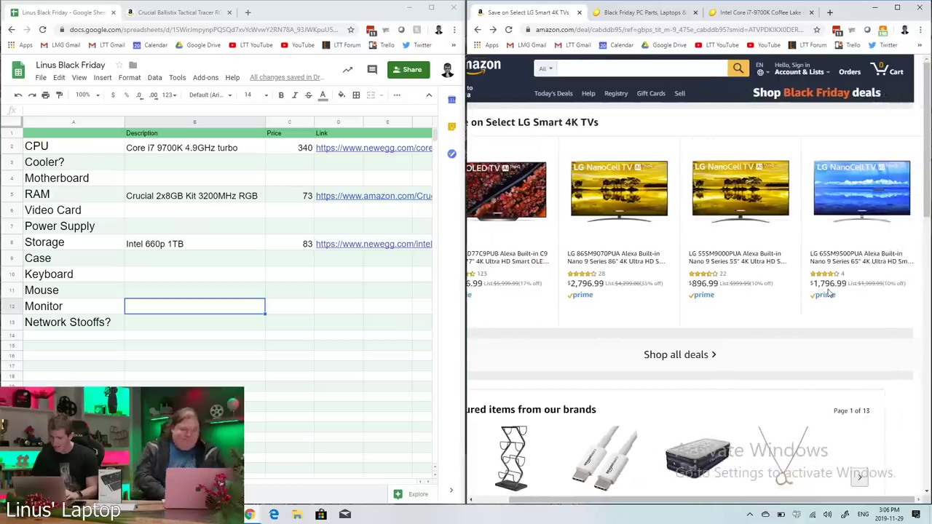
scroll(828, 292, left, 1)
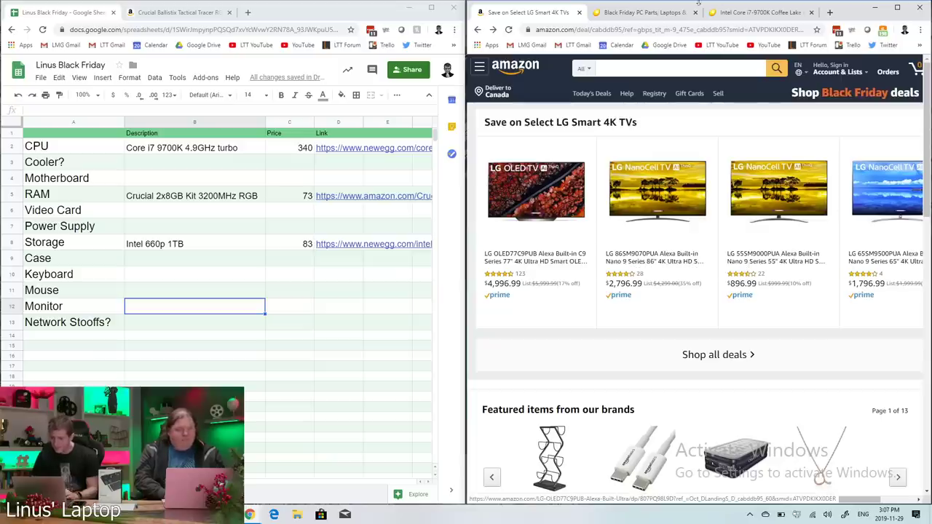
click(644, 13)
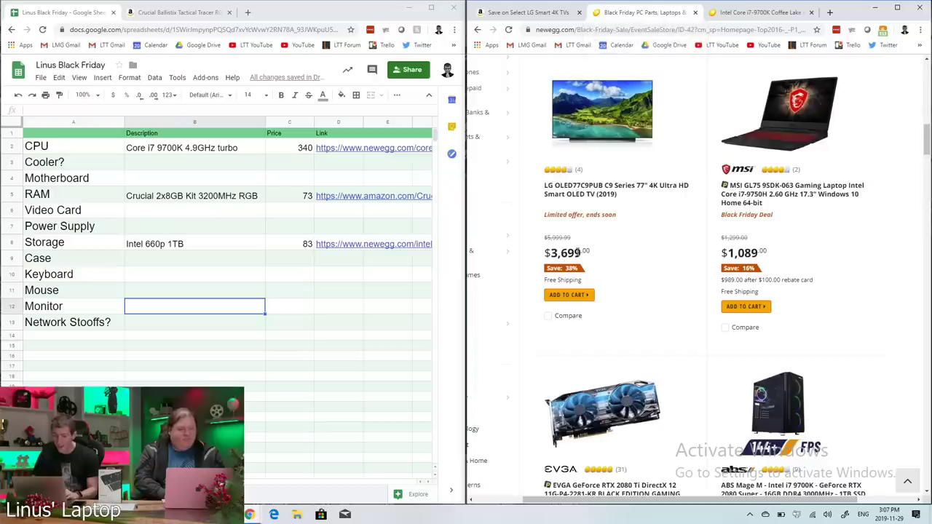
click(551, 13)
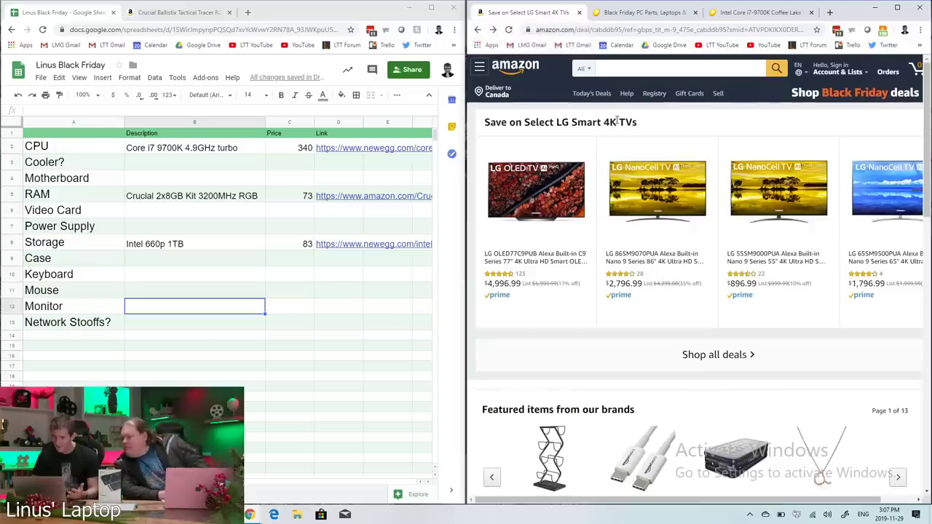
click(634, 12)
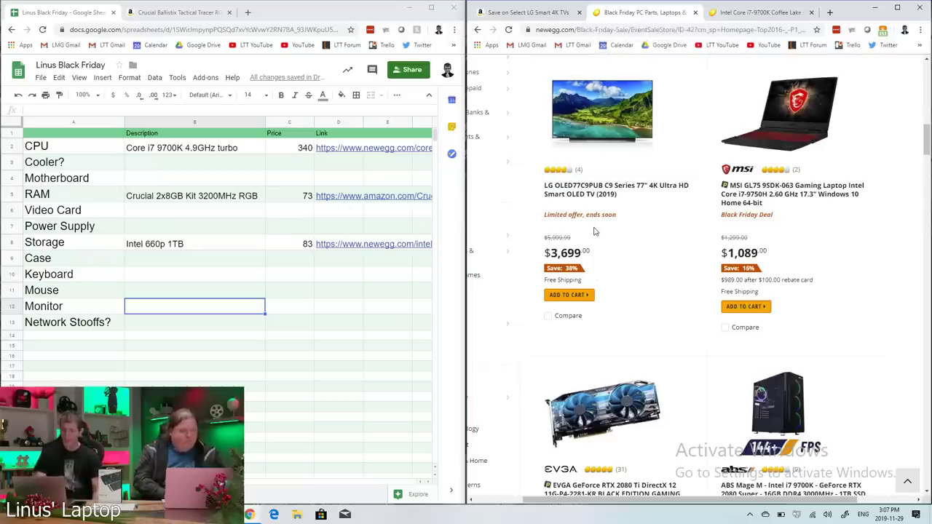
- Copy the link address of Newegg's LG OLED77C9PUB TV and paste it into the Monitor row's Link cell
right_click(595, 193)
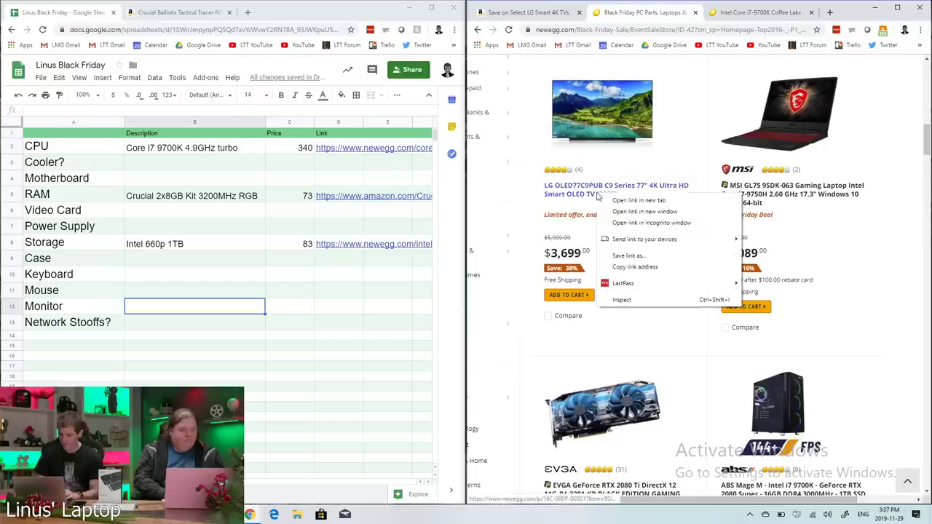
click(631, 271)
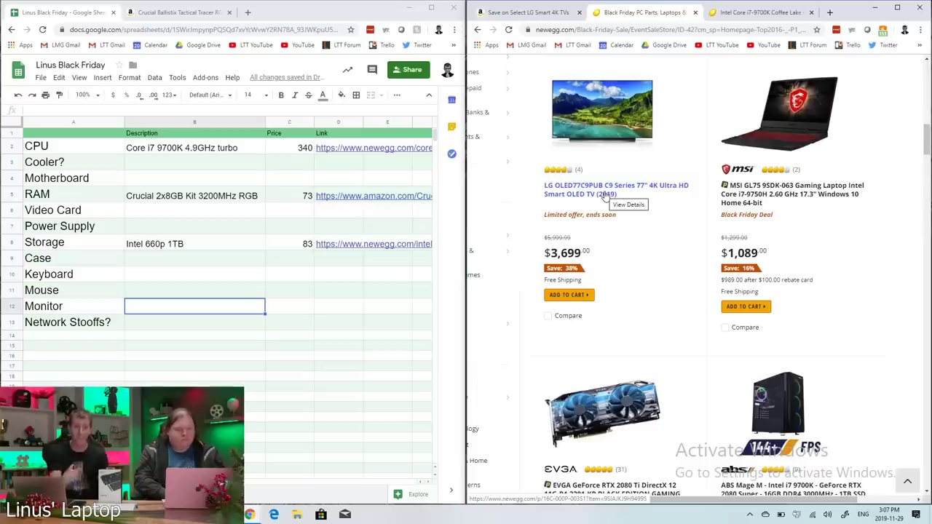
right_click(604, 195)
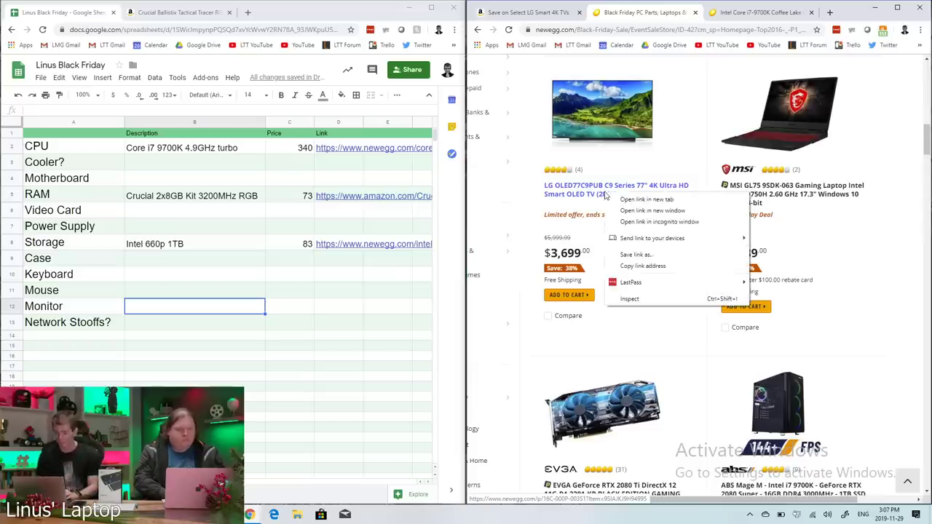
click(647, 265)
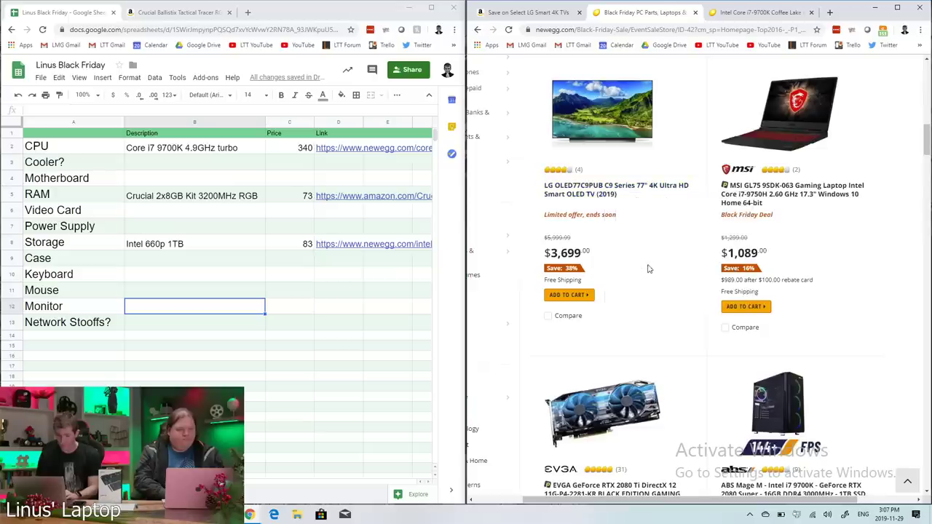
click(349, 312)
key(ctrl+v)
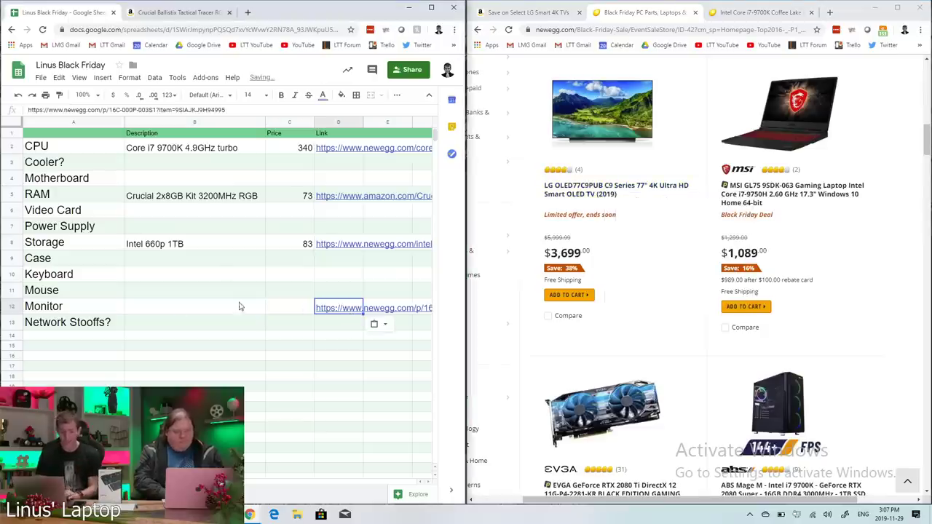
- Fill in the Monitor row with the description LG 77" C9 OLED and the price 3699
click(201, 309)
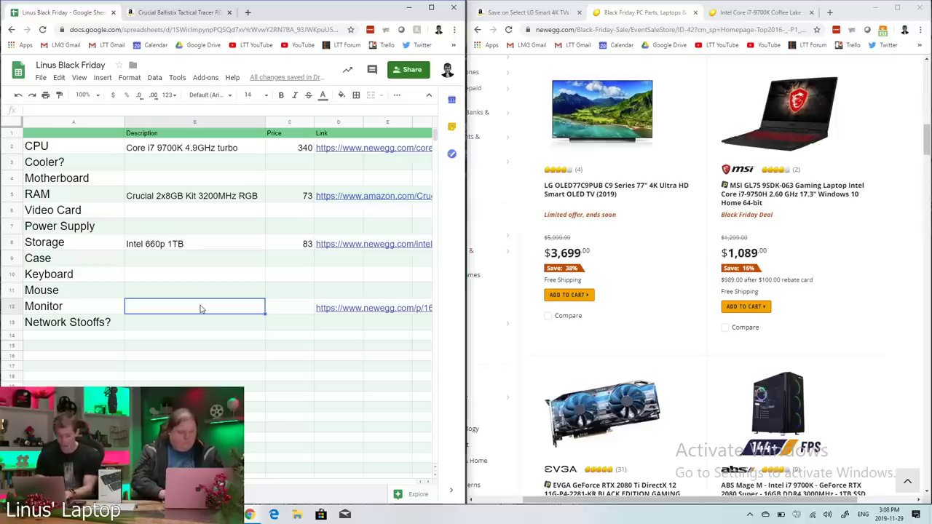
text(LG 77)
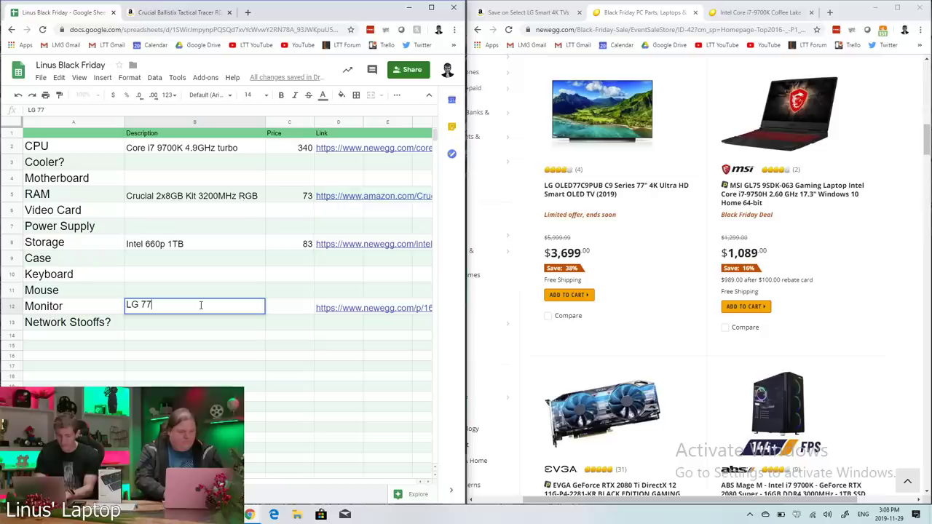
text(" C9 OLED)
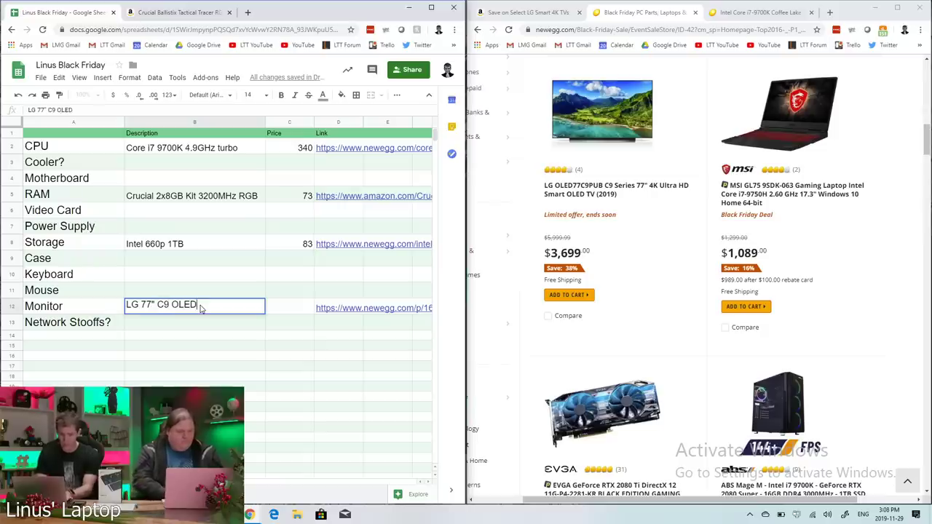
key(Tab)
text(3699)
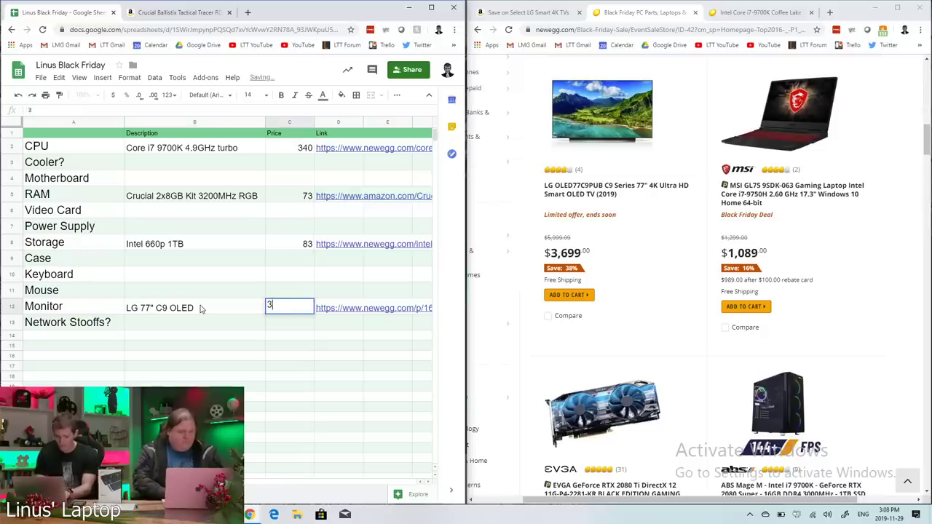
key(Return)
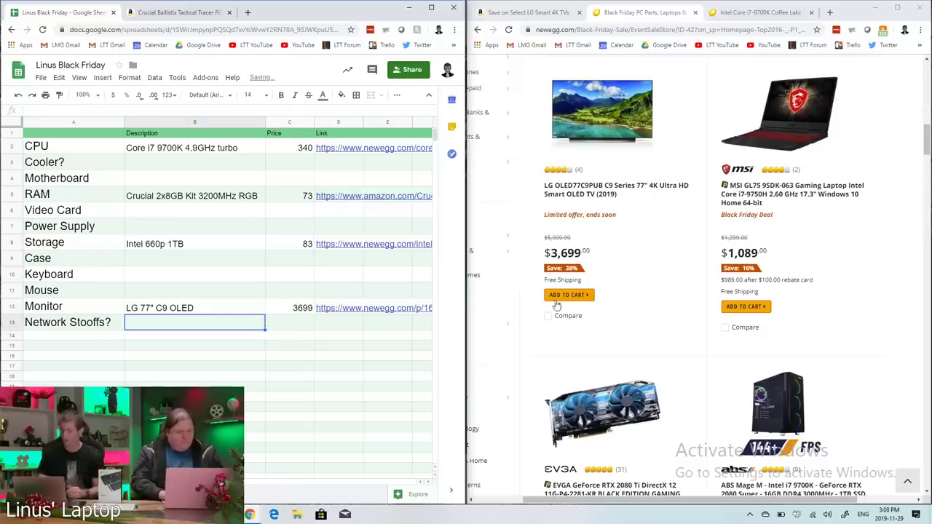
- Browse further down Newegg's Black Friday deals for components and peripherals to fill the remaining rows of the build list
scroll(559, 306, down, 5)
scroll(559, 306, down, 2)
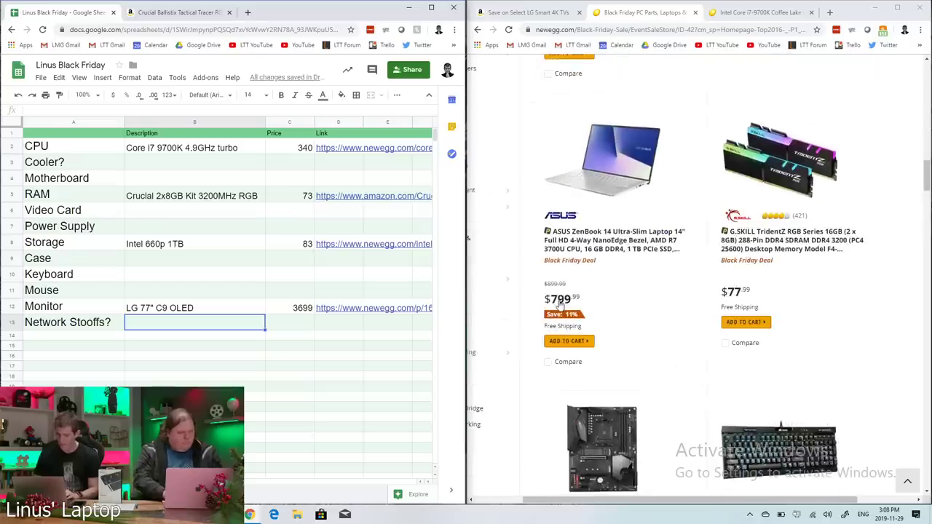
scroll(813, 249, right, 1)
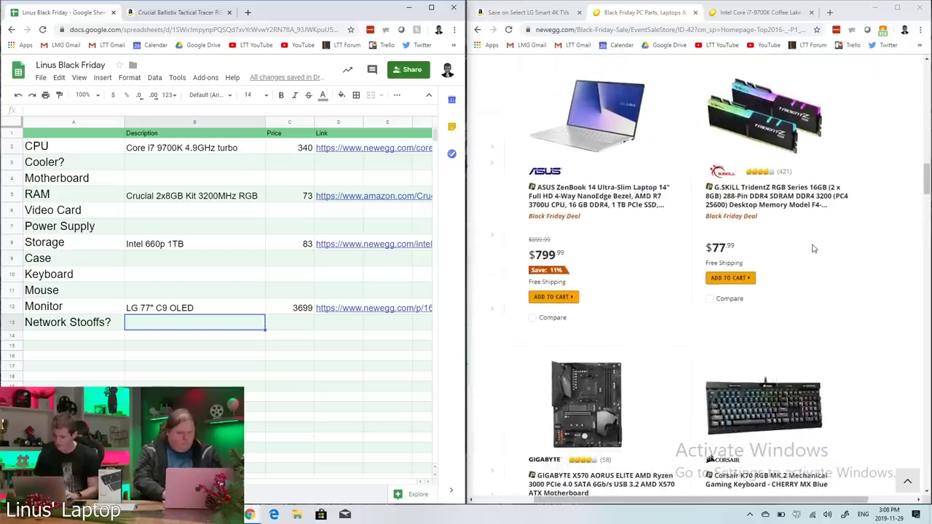
scroll(812, 248, down, 5)
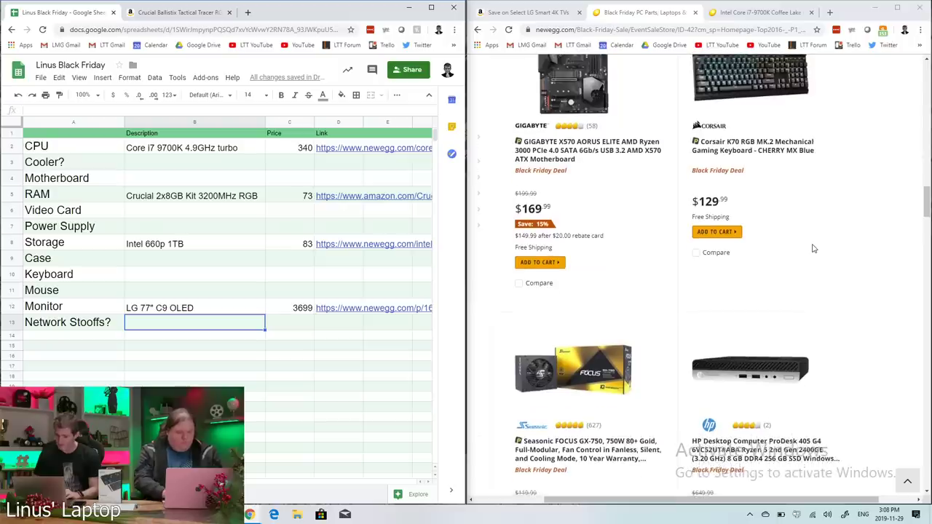
scroll(813, 248, up, 1)
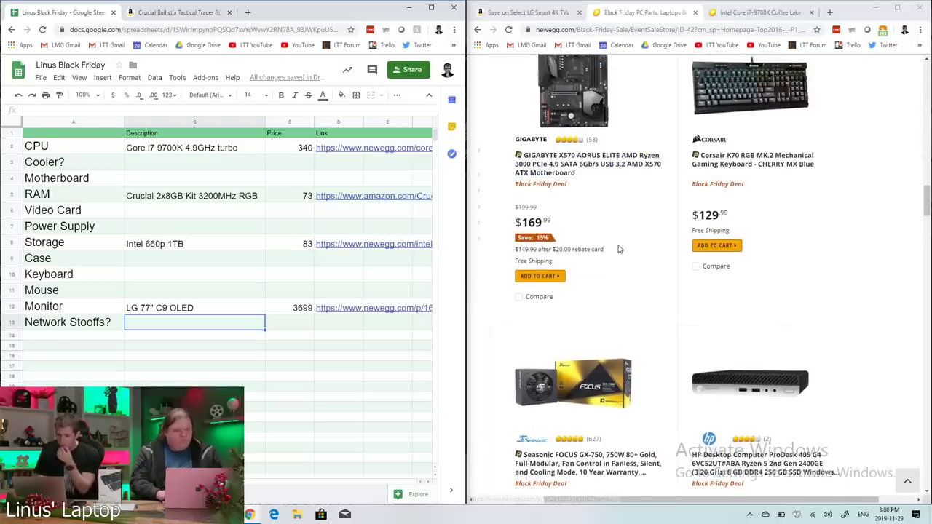
scroll(618, 218, down, 1)
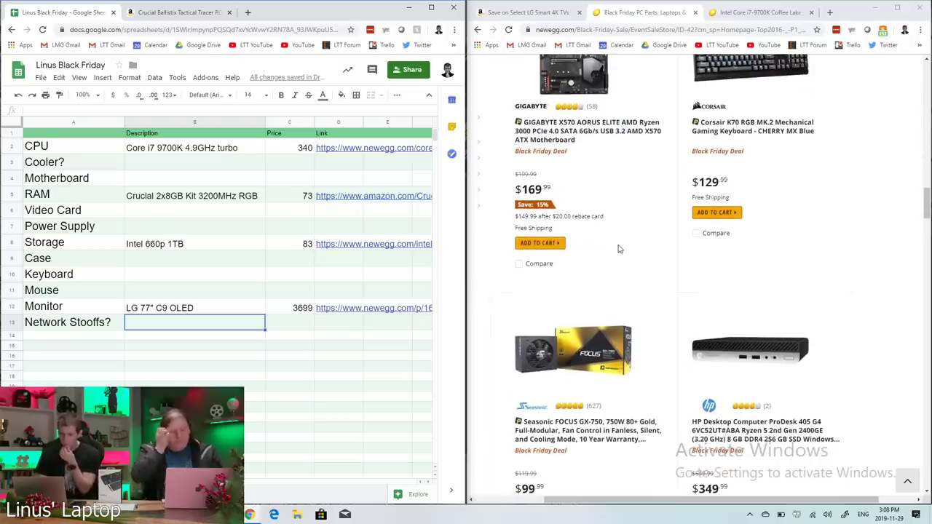
scroll(619, 249, down, 3)
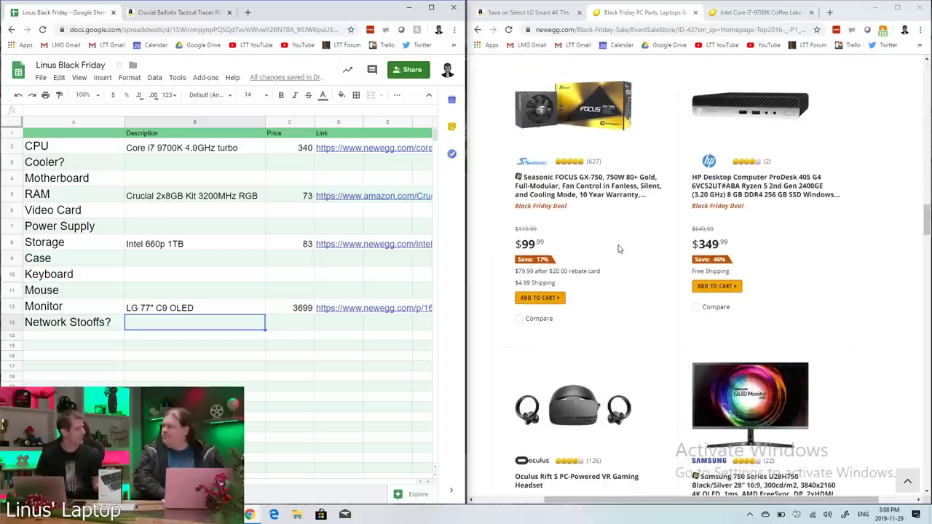
scroll(618, 249, down, 1)
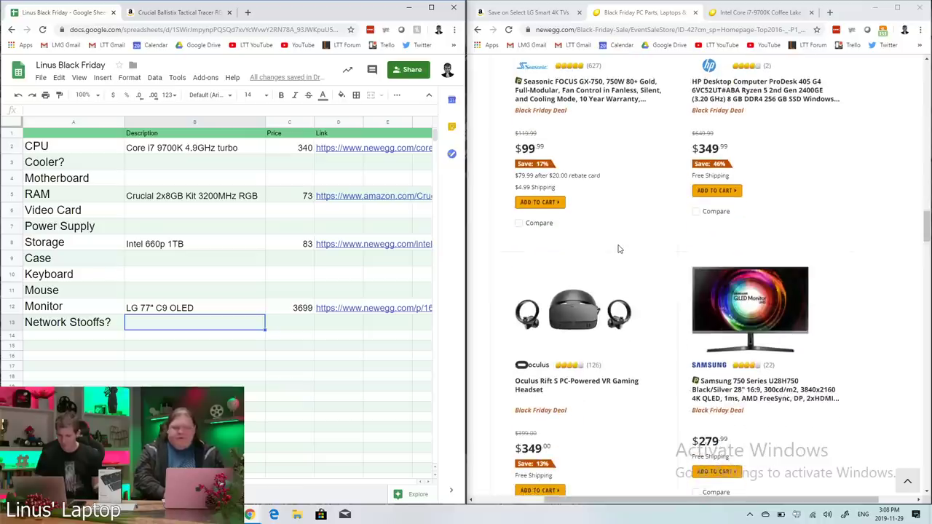
scroll(618, 248, down, 1)
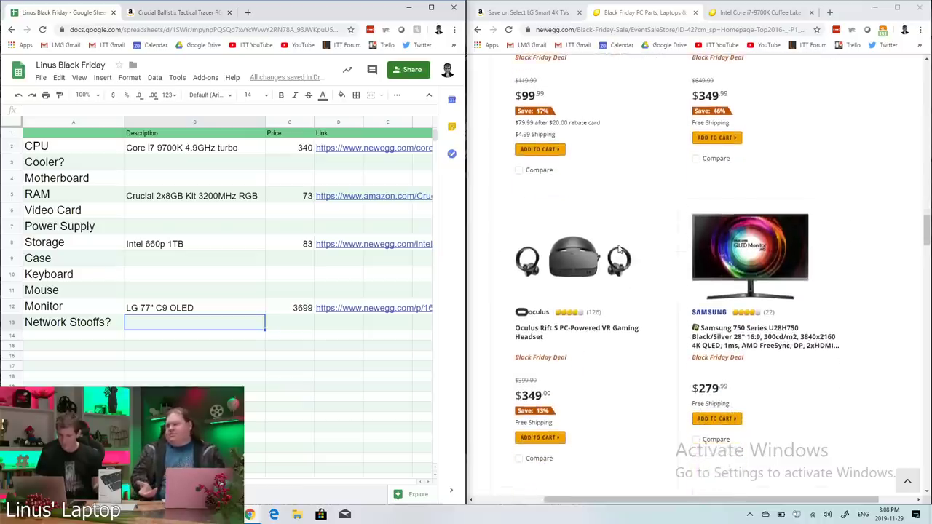
scroll(618, 249, up, 1)
scroll(618, 249, up, 1)
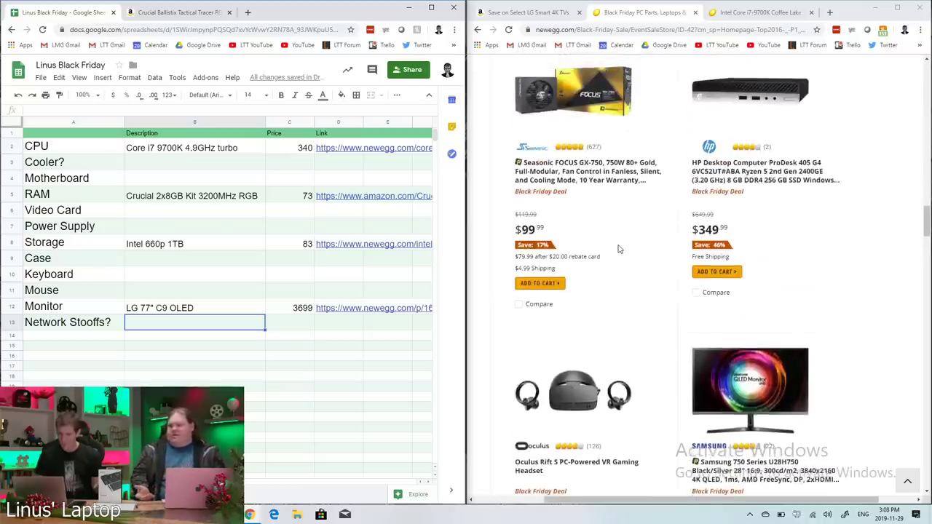
scroll(618, 249, down, 8)
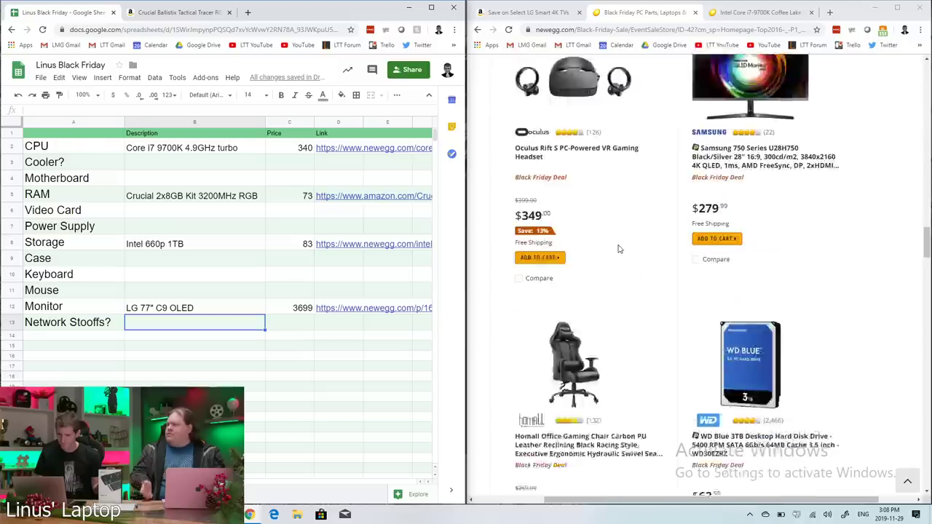
scroll(618, 249, down, 5)
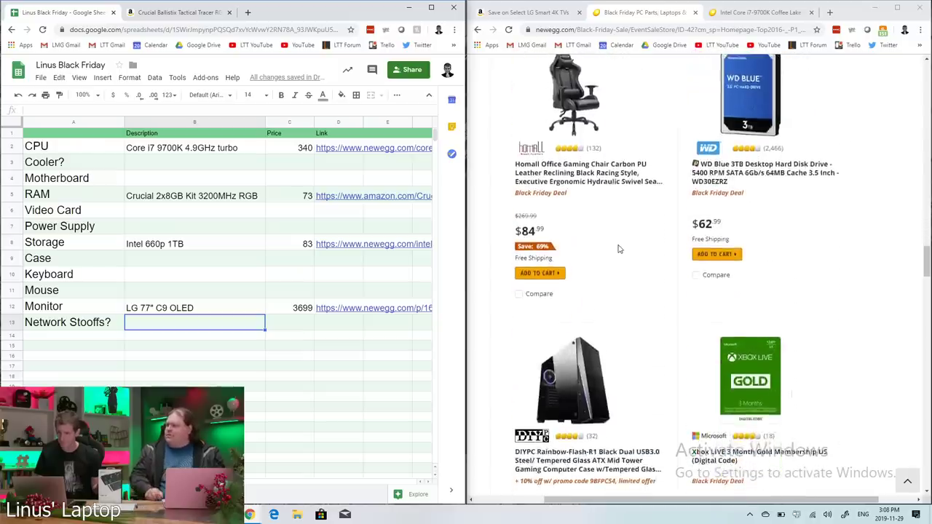
scroll(618, 249, down, 5)
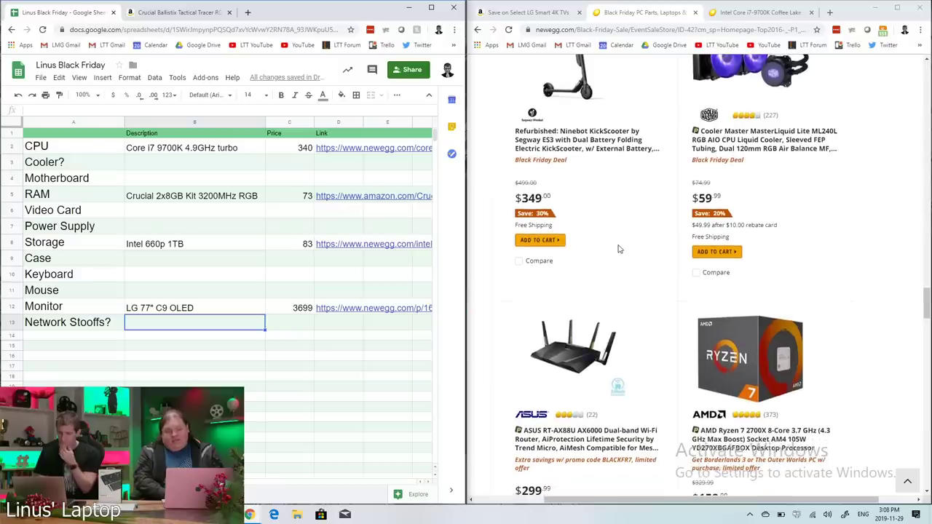
scroll(617, 249, down, 1)
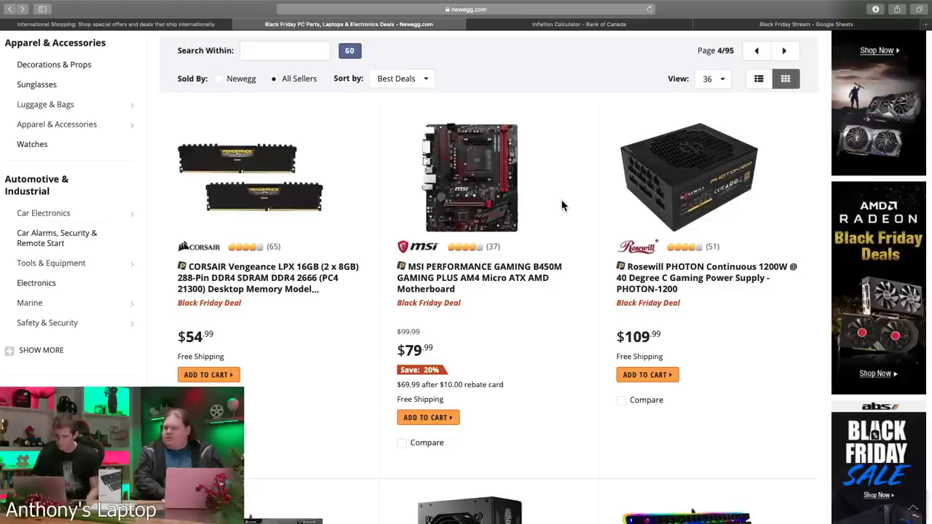
- Look through page 4 of Newegg's Black Friday deals, checking the keyboards, power supplies and memory kits
scroll(561, 205, down, 10)
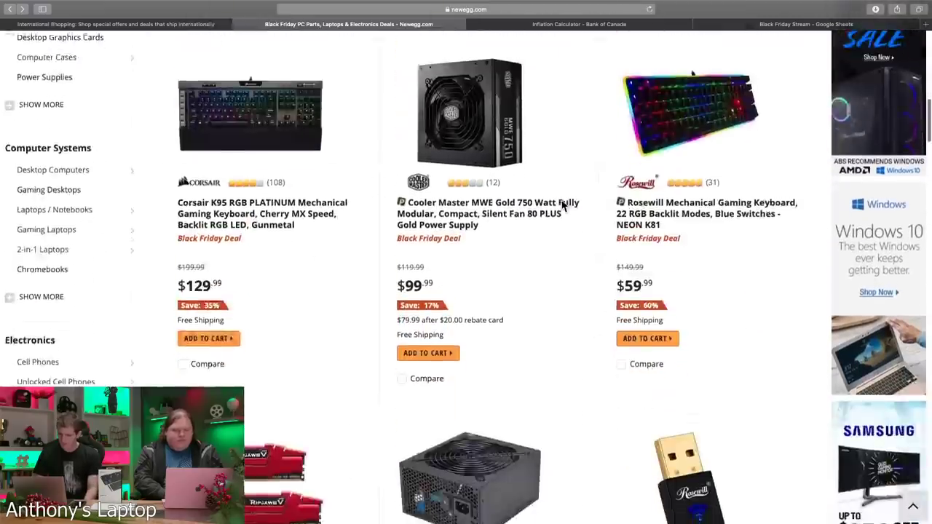
scroll(561, 206, down, 4)
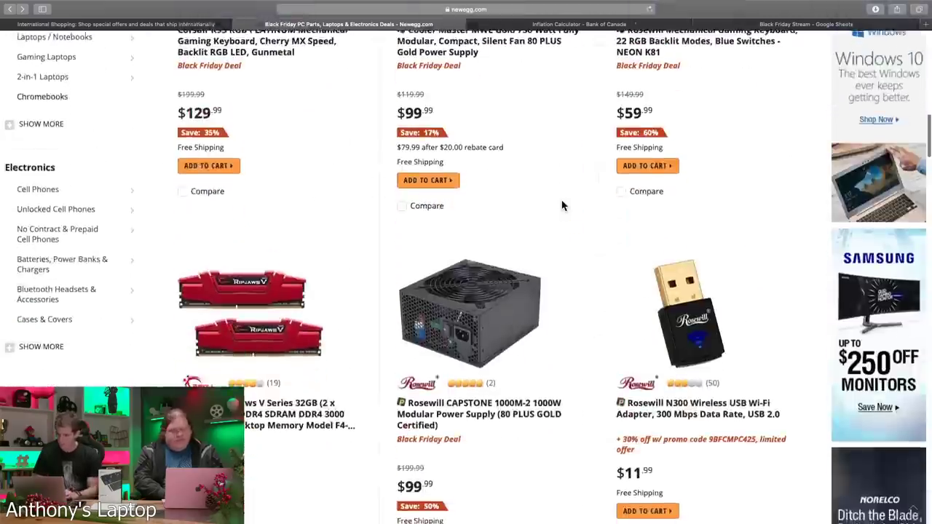
scroll(561, 205, down, 3)
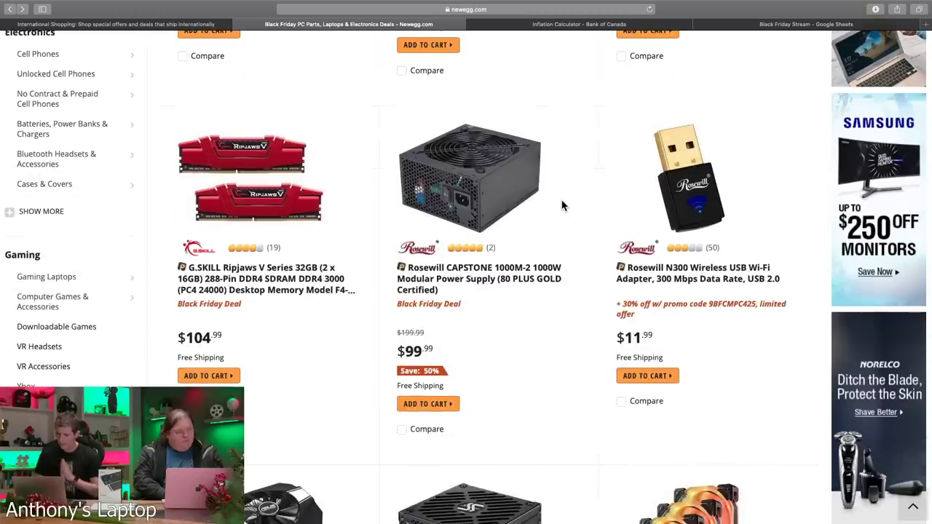
scroll(561, 205, down, 2)
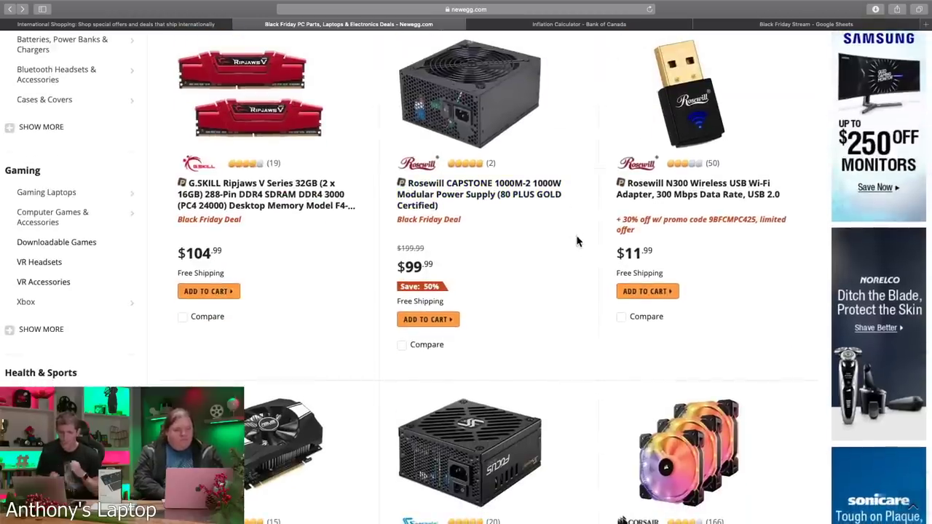
scroll(581, 249, down, 1)
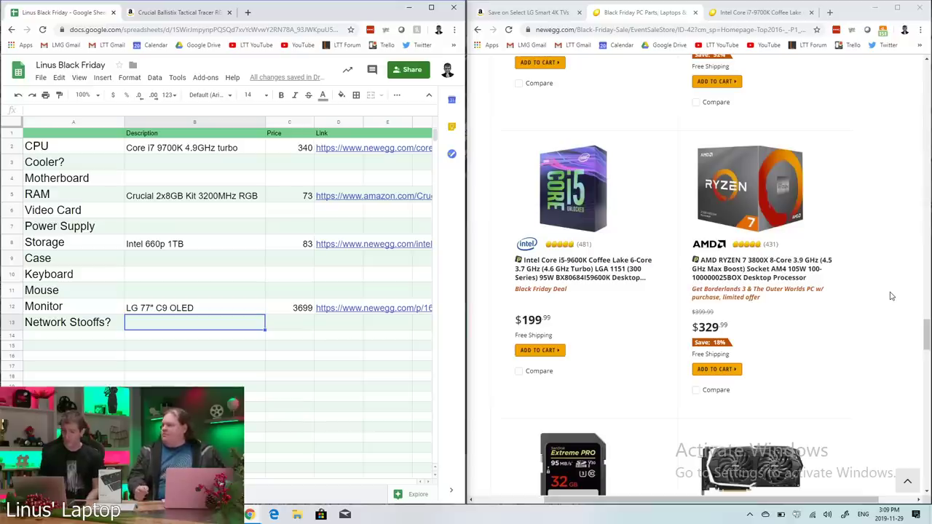
- Copy the link address of the AMD Ryzen 7 3800X processor from Newegg's Black Friday deals
click(830, 13)
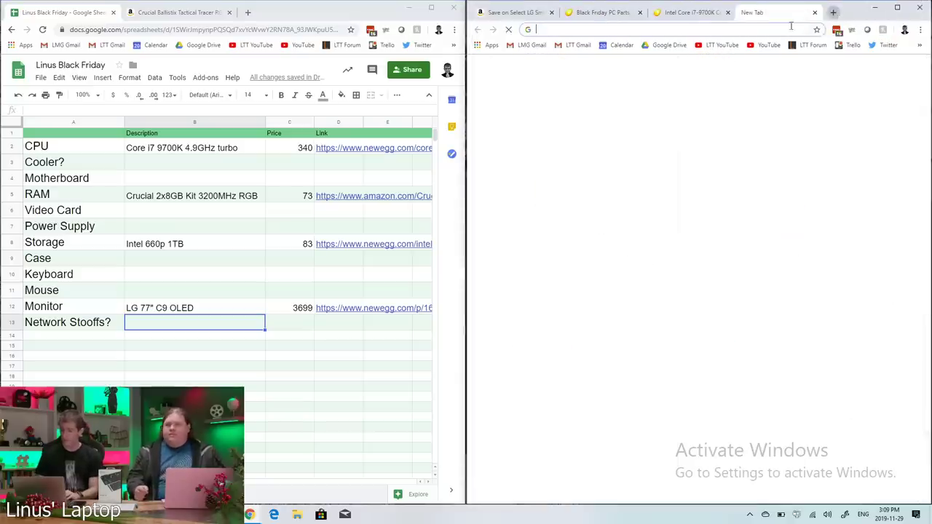
click(815, 12)
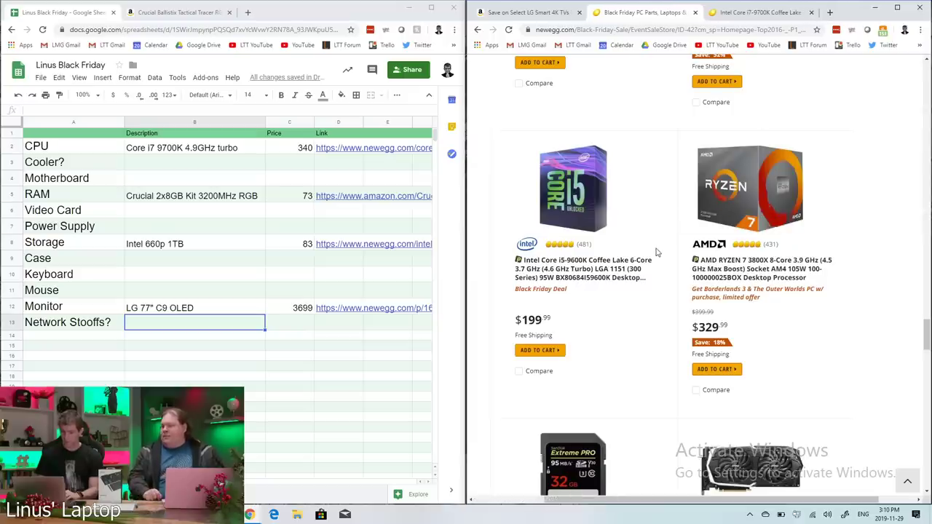
right_click(756, 278)
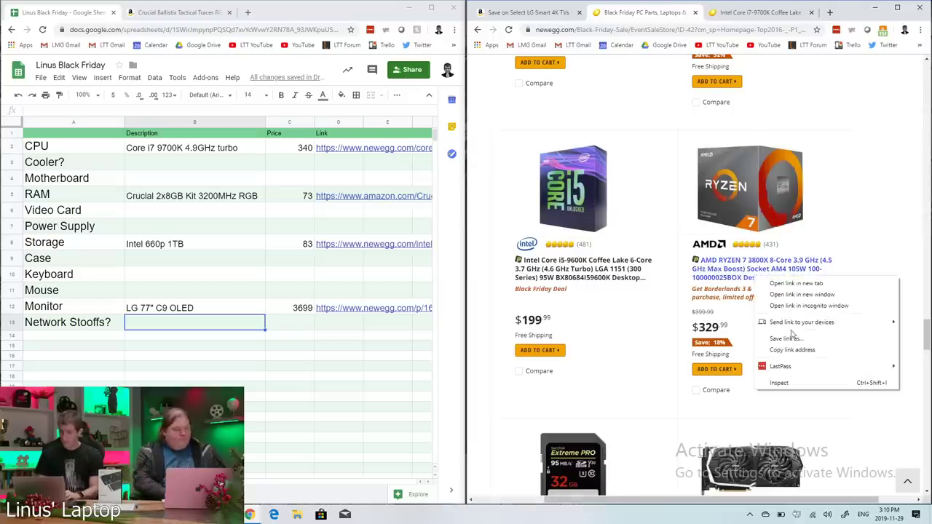
click(792, 350)
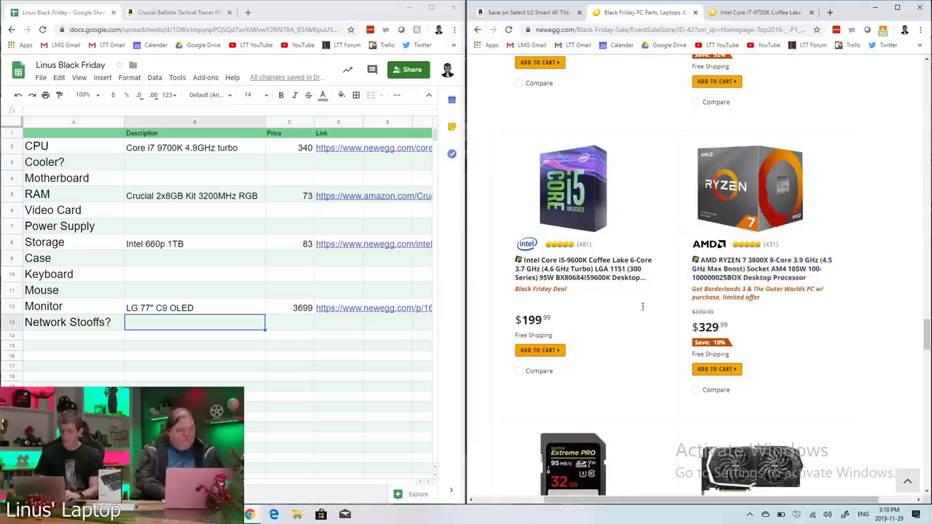
- Replace the CPU row's description with Ryzen 7 3800X 4.5GHz 8-core and set its price to 330
click(188, 150)
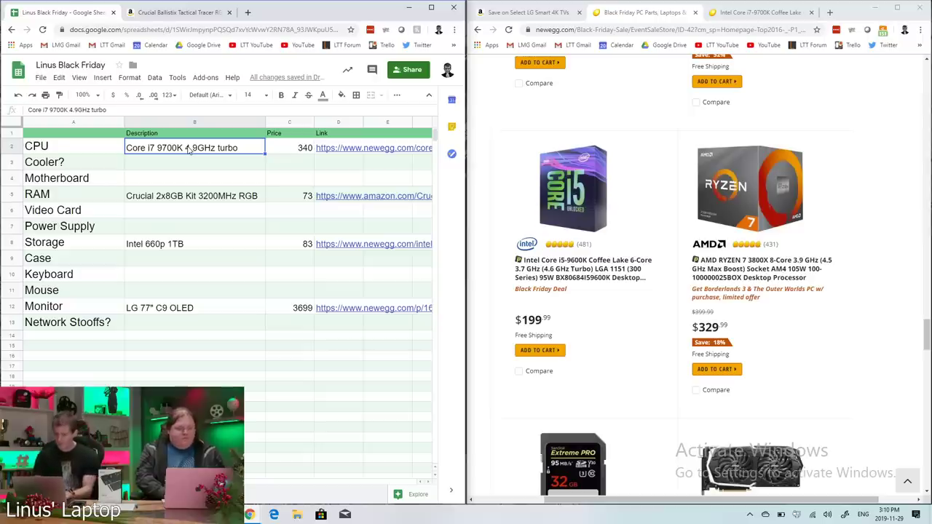
text(Ryzen 7)
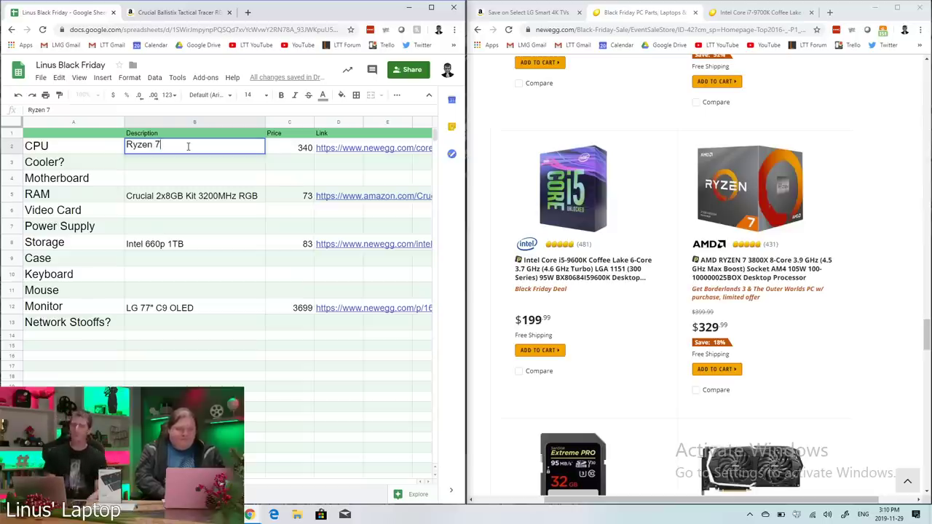
text(3800X)
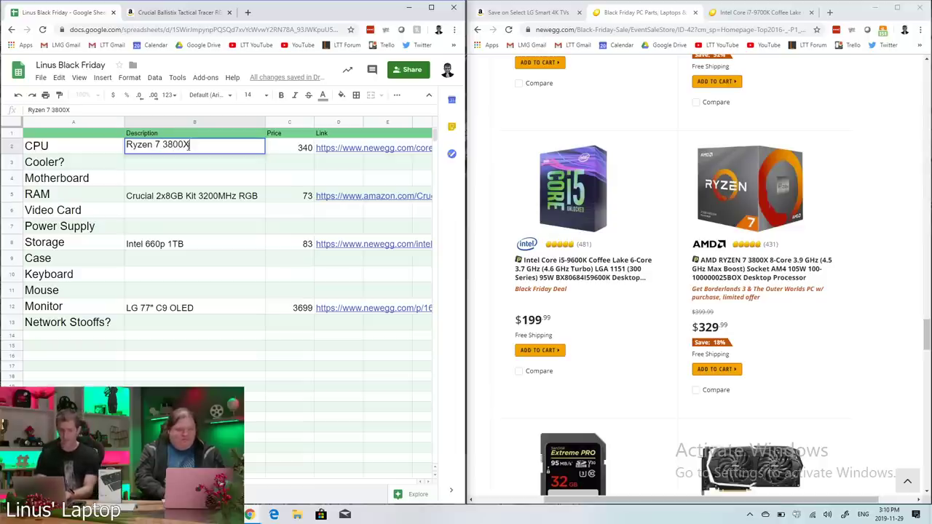
text( 4.5GHz)
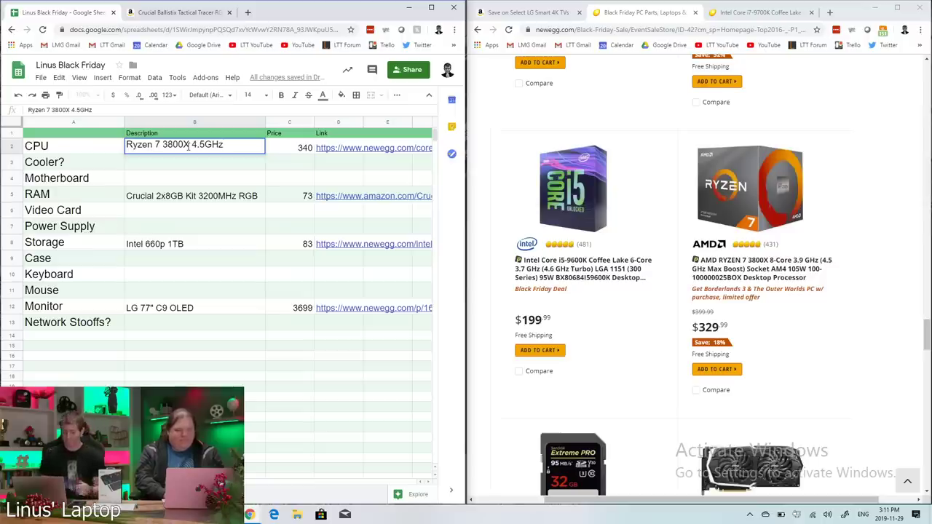
text(8-core)
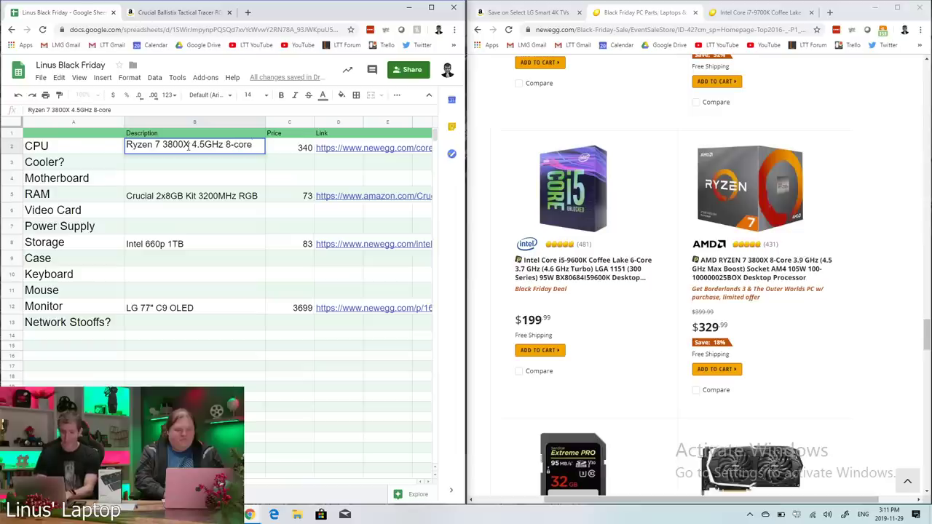
key(Return)
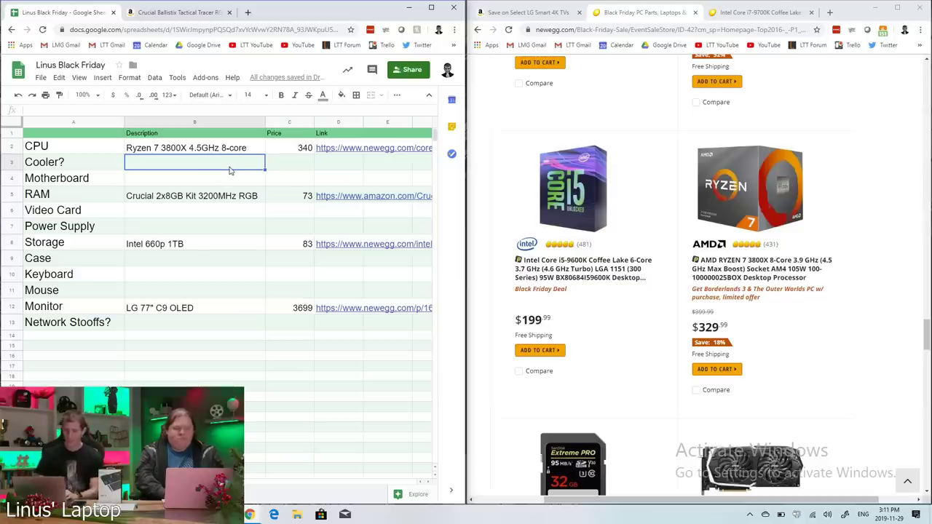
click(298, 151)
text(330)
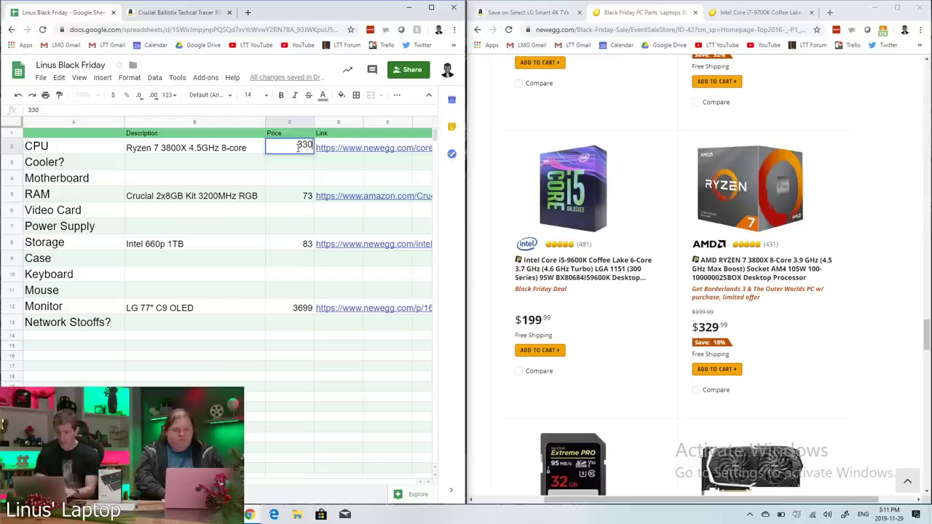
click(212, 176)
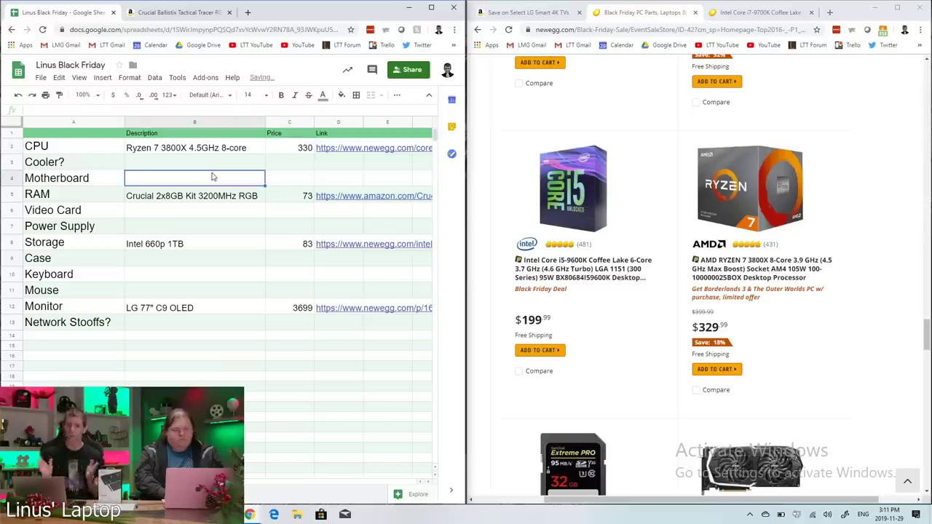
- Fill the Video Card row with the description MSI RTX 2070 Super w/ CoD and a price of 500
scroll(642, 362, down, 5)
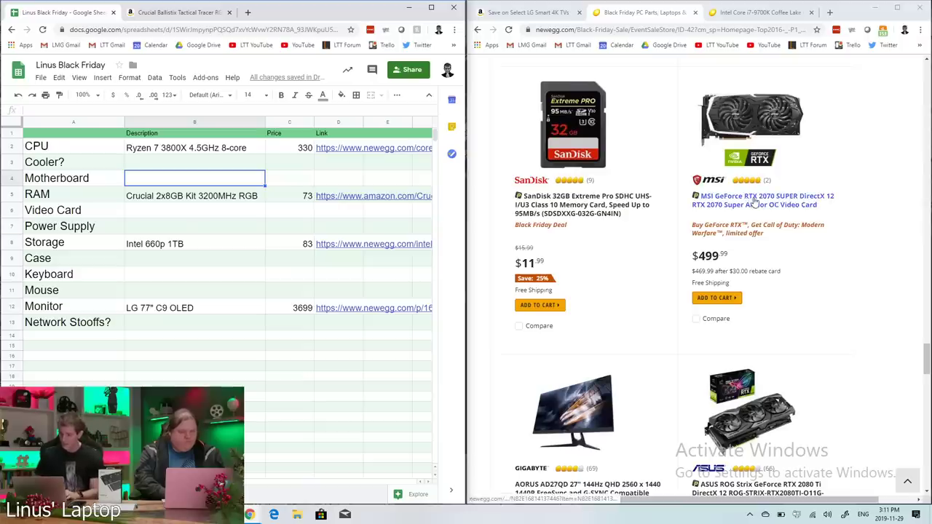
right_click(752, 198)
click(792, 272)
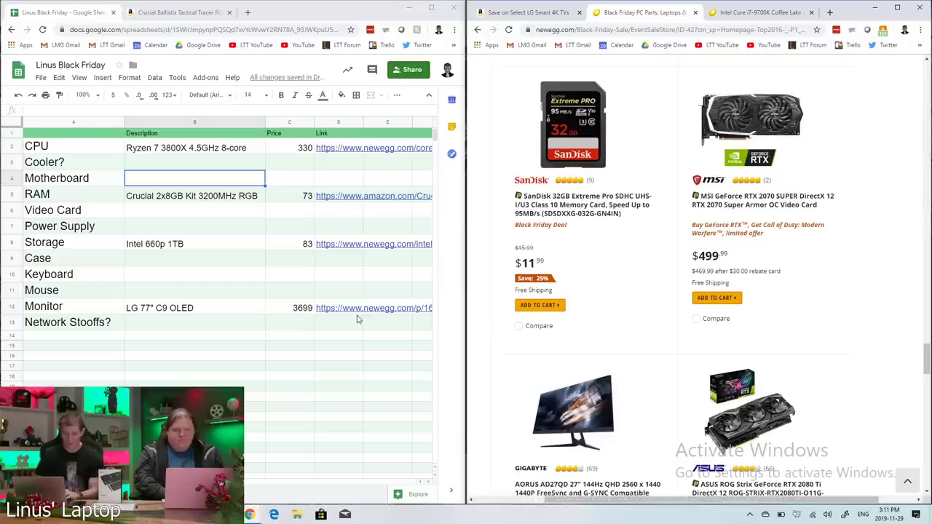
click(156, 218)
text(MSI RTX 2070 Super w/)
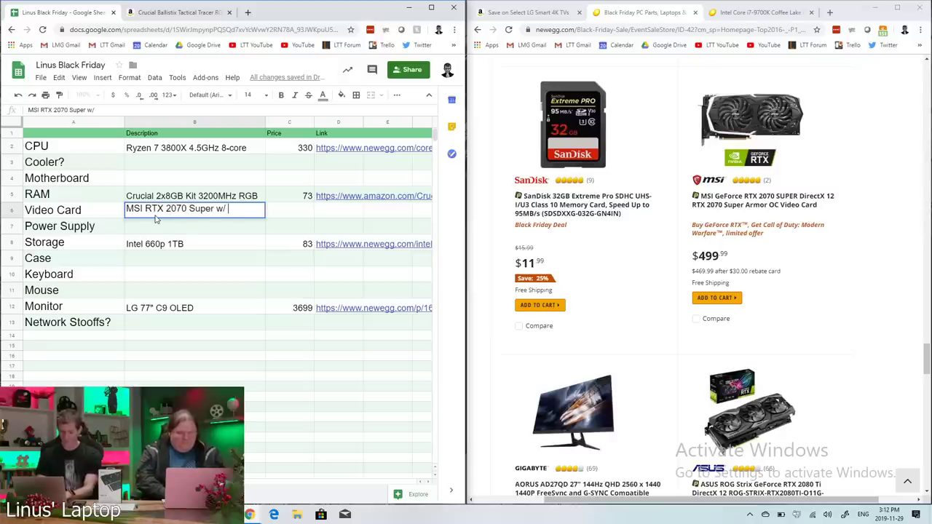
text( CoD)
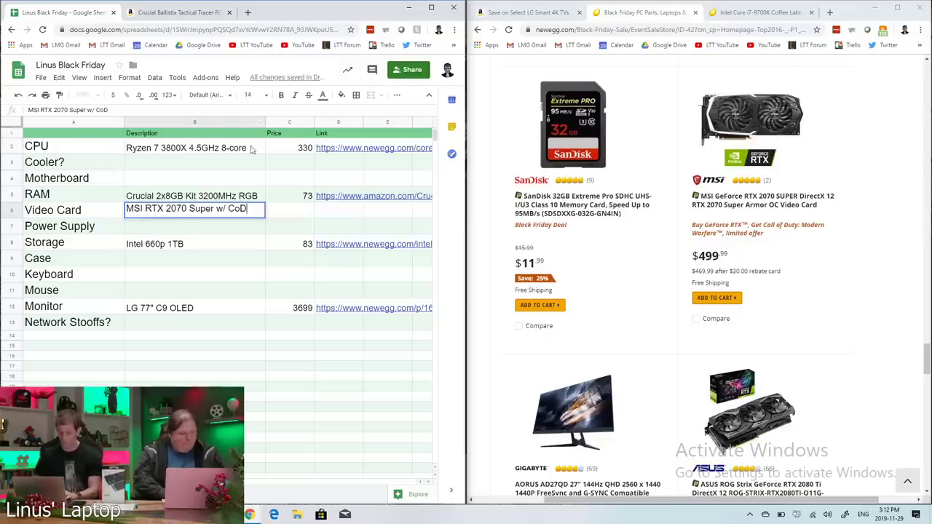
key(Tab)
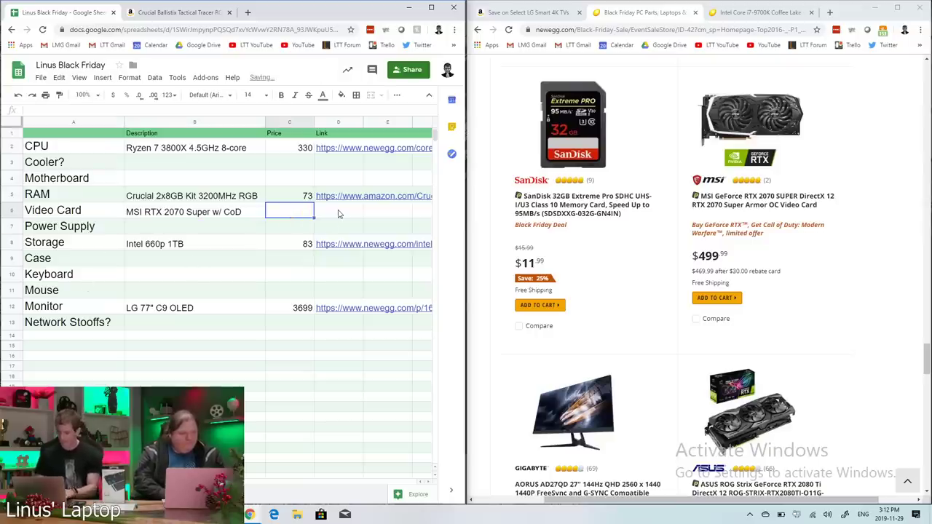
text(500)
key(Return)
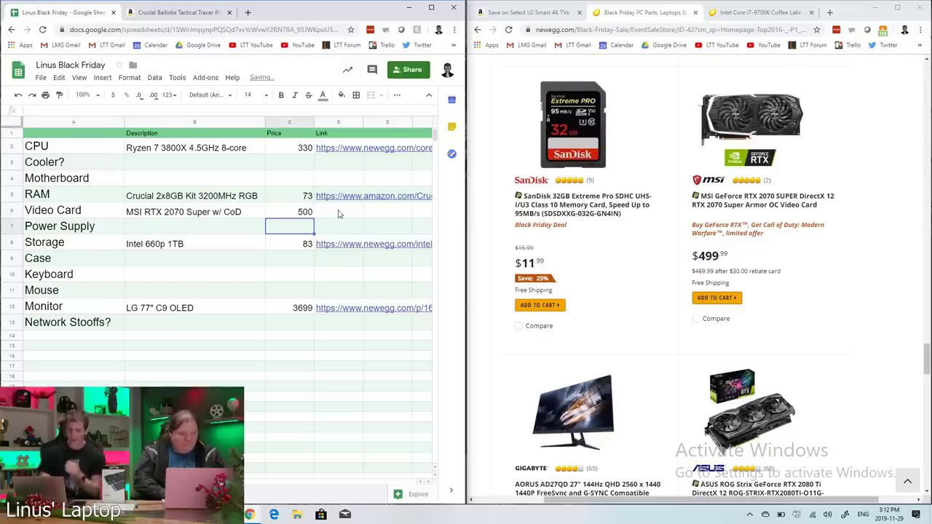
- Copy the MSI GeForce RTX 2070 SUPER's link address from Newegg into the Video Card row's link cell
right_click(725, 196)
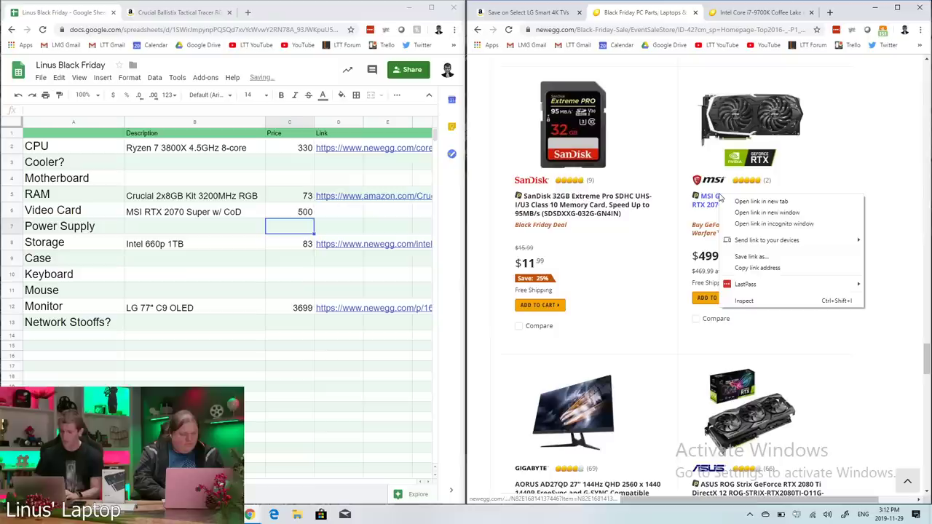
click(761, 268)
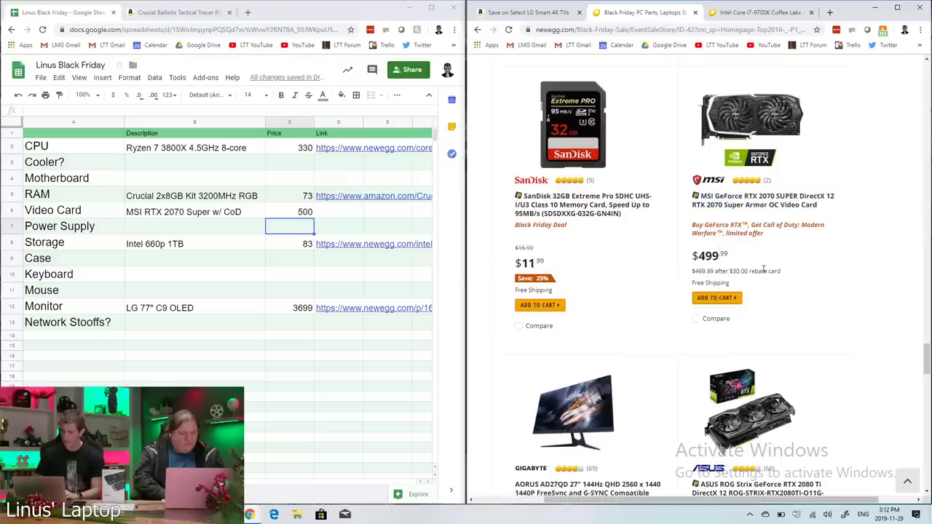
double_click(337, 211)
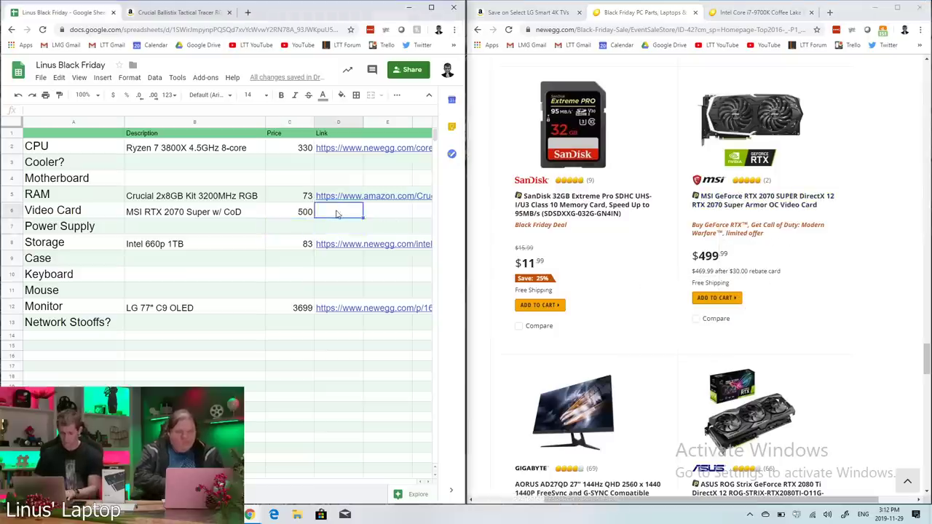
key(ctrl+v)
key(Return)
- Look through the rest of page 1 of Newegg's Black Friday deals, closing the EVGA GeForce RTX 2080 Ti product page
scroll(597, 190, down, 1)
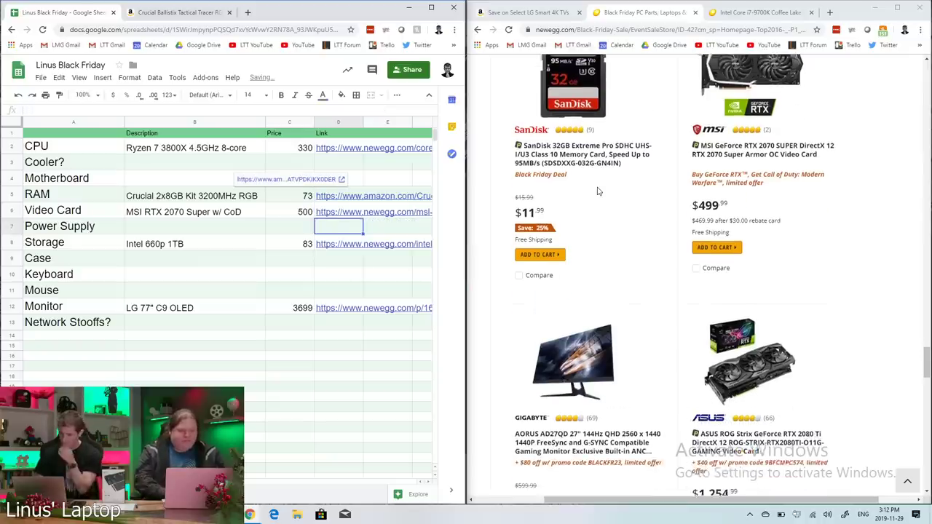
scroll(597, 191, down, 3)
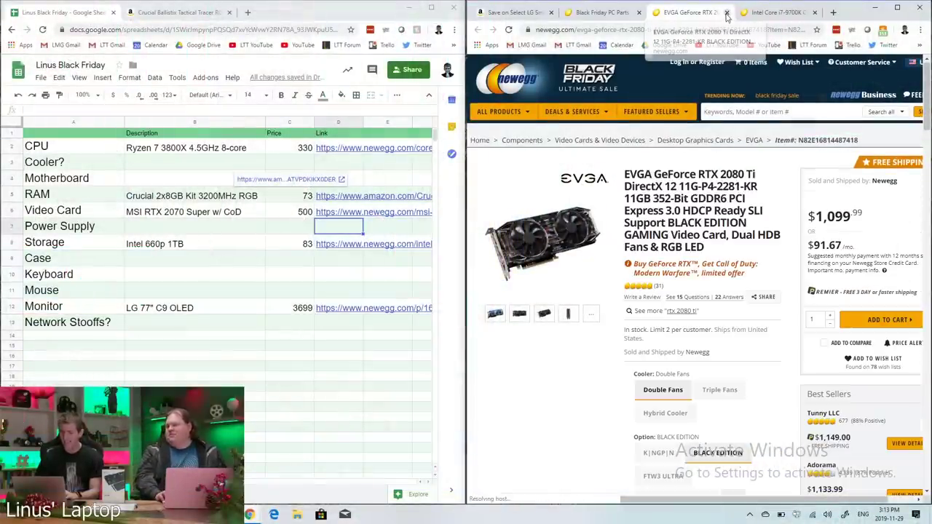
click(726, 13)
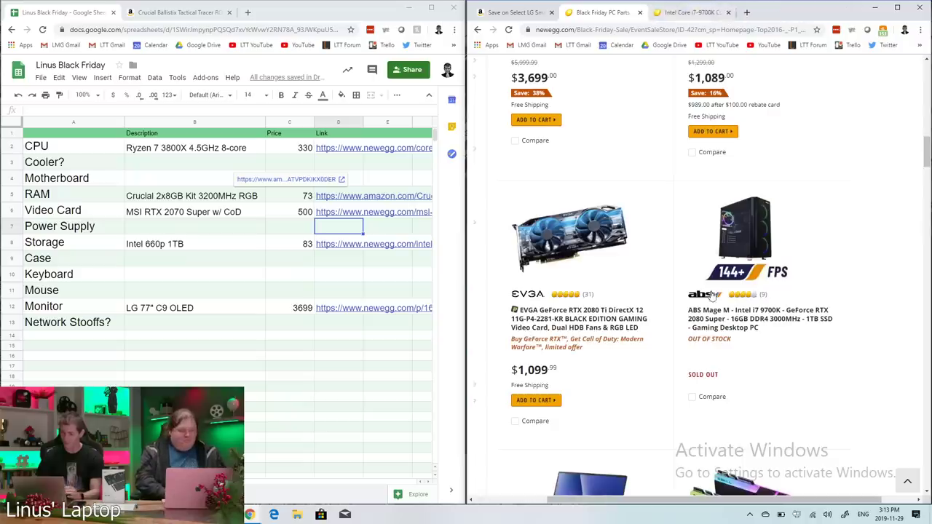
scroll(712, 296, down, 10)
scroll(712, 296, down, 15)
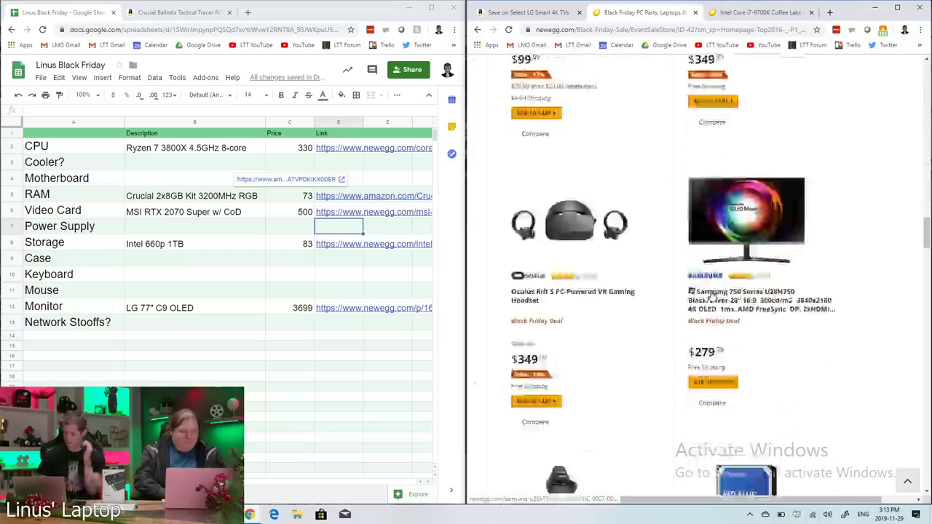
scroll(712, 295, down, 15)
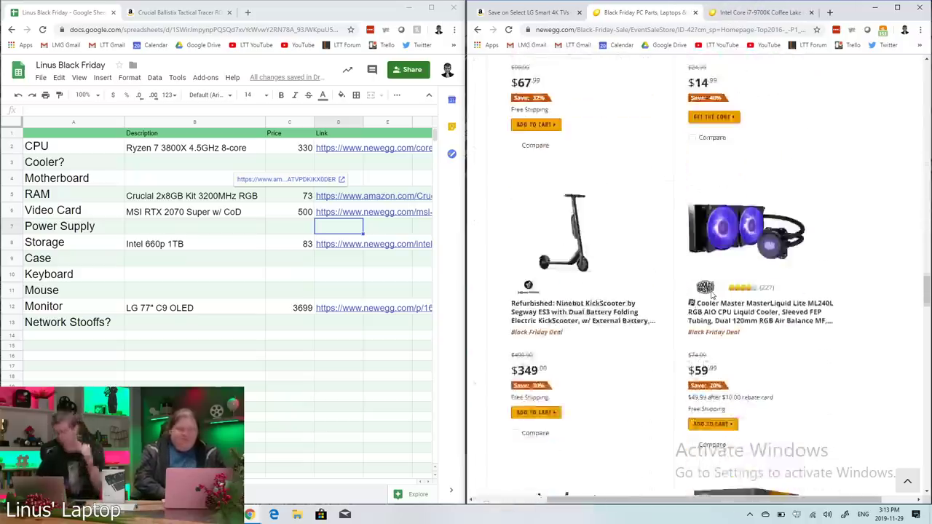
scroll(712, 296, down, 10)
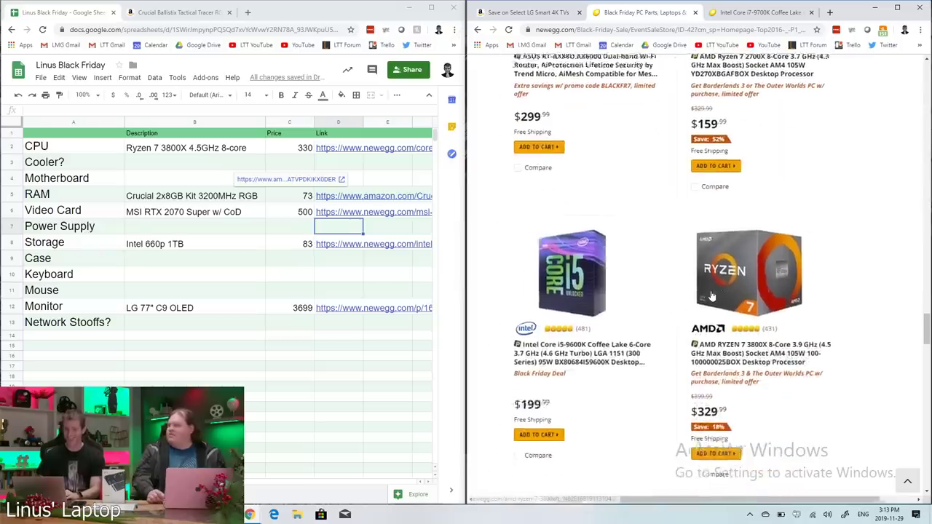
scroll(712, 294, down, 10)
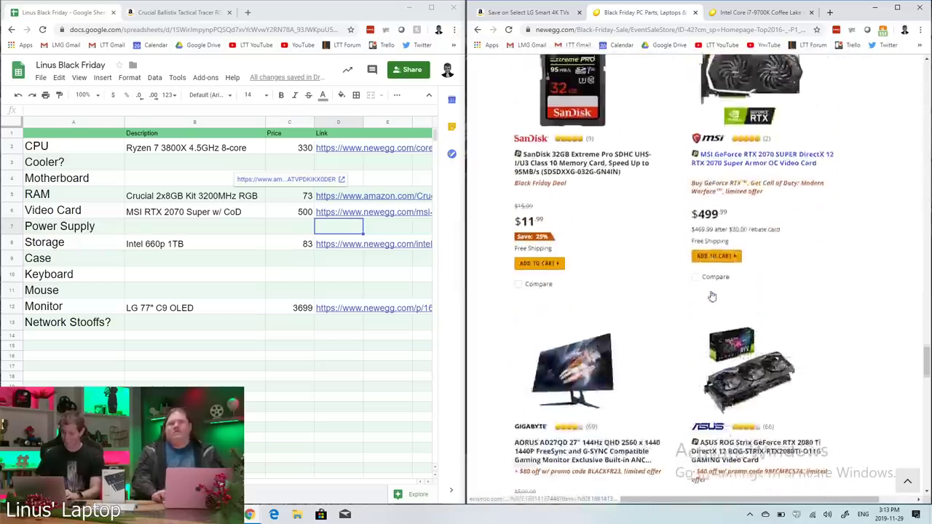
scroll(712, 293, down, 4)
scroll(712, 295, up, 3)
scroll(712, 295, down, 5)
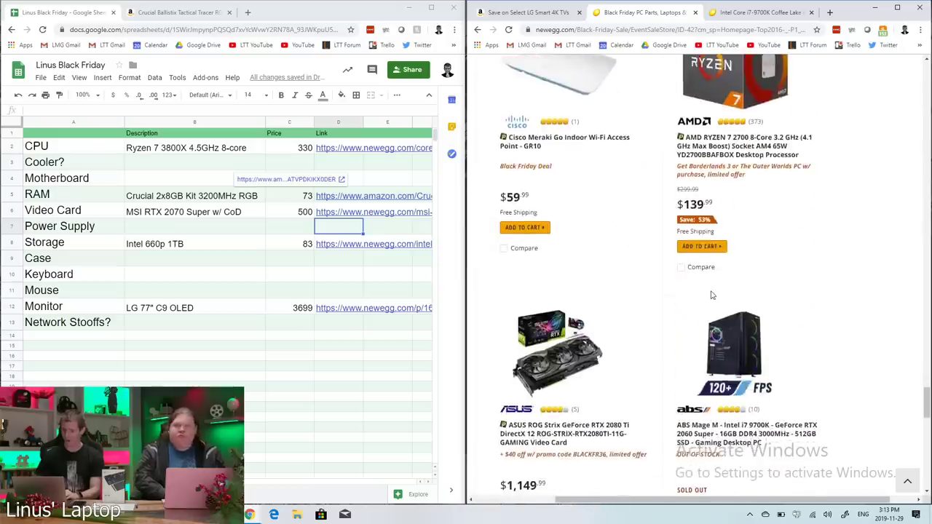
scroll(711, 295, down, 1)
scroll(712, 295, down, 3)
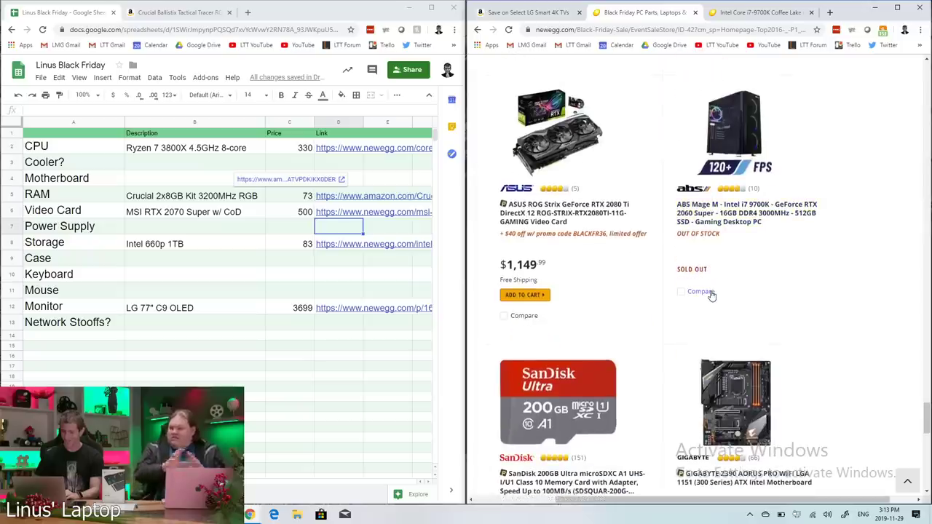
scroll(711, 295, down, 1)
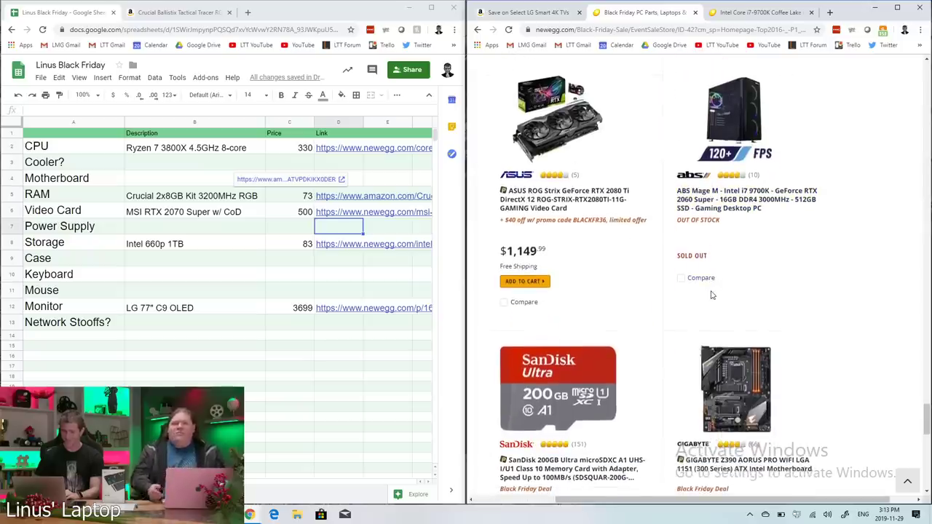
scroll(712, 295, down, 5)
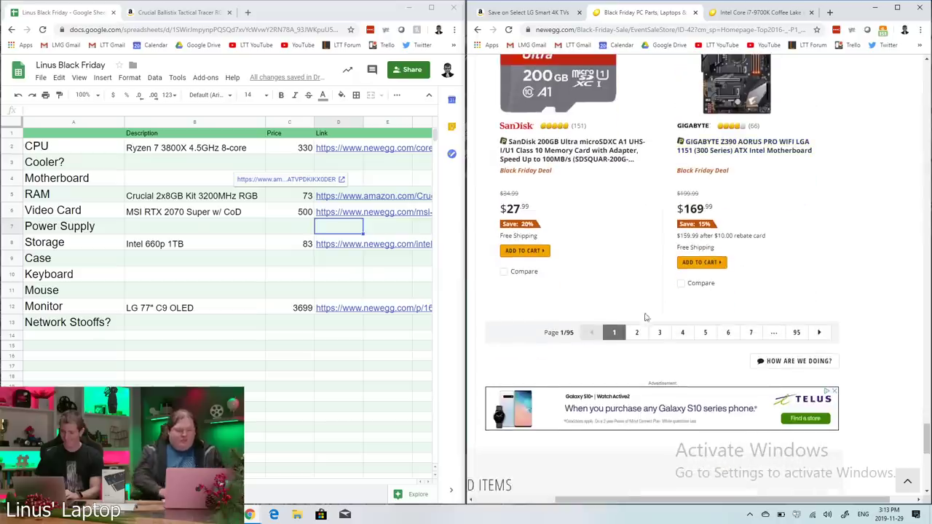
scroll(666, 284, up, 1)
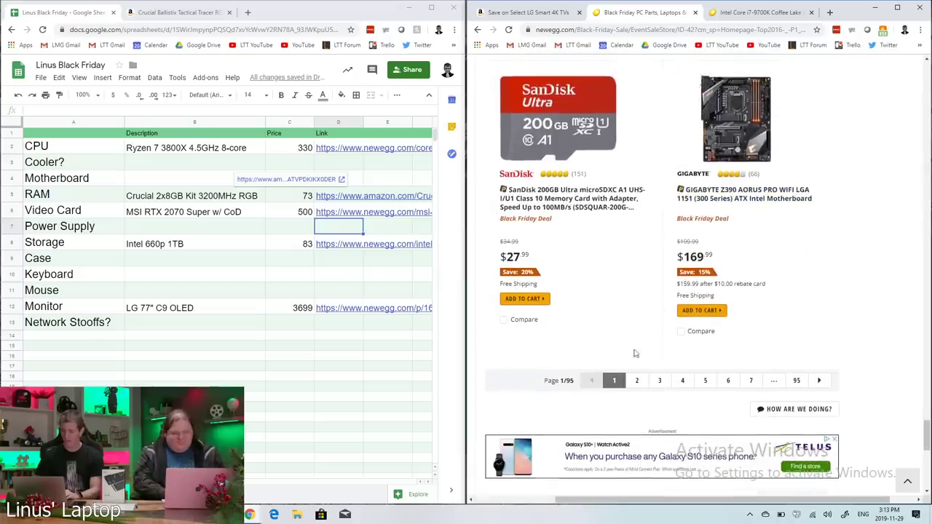
- Replace the RAM row's link with the address of the G.SKILL Ripjaws V 16GB DDR4 3600 kit from page 2 of Newegg's deals
click(637, 380)
scroll(637, 384, down, 5)
scroll(638, 385, right, 1)
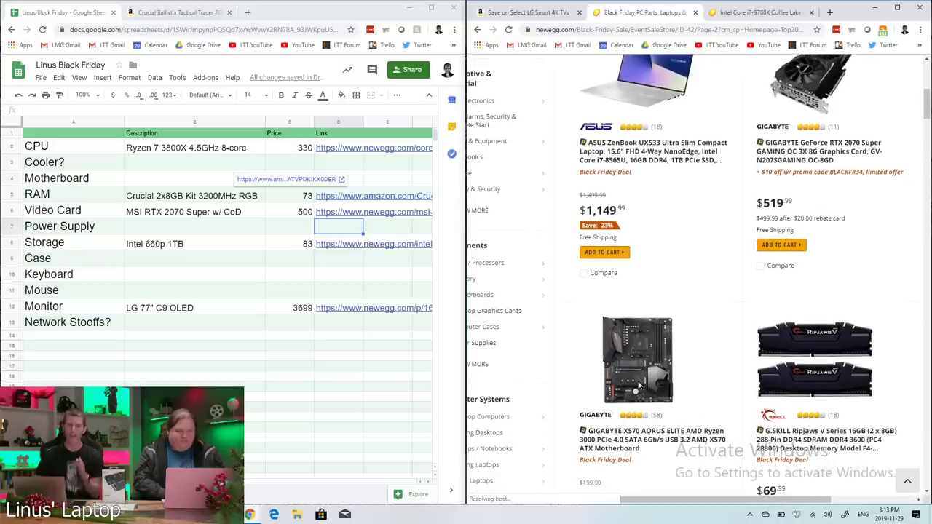
scroll(638, 385, down, 4)
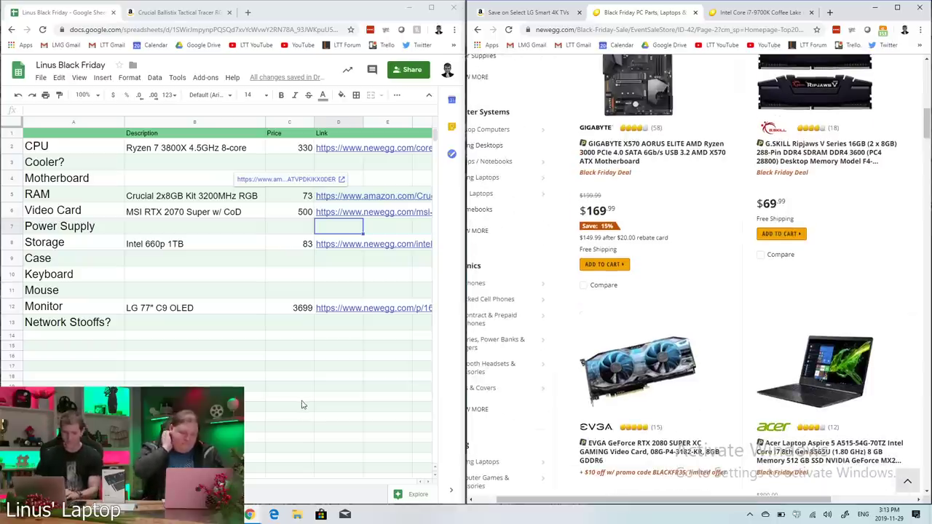
right_click(790, 153)
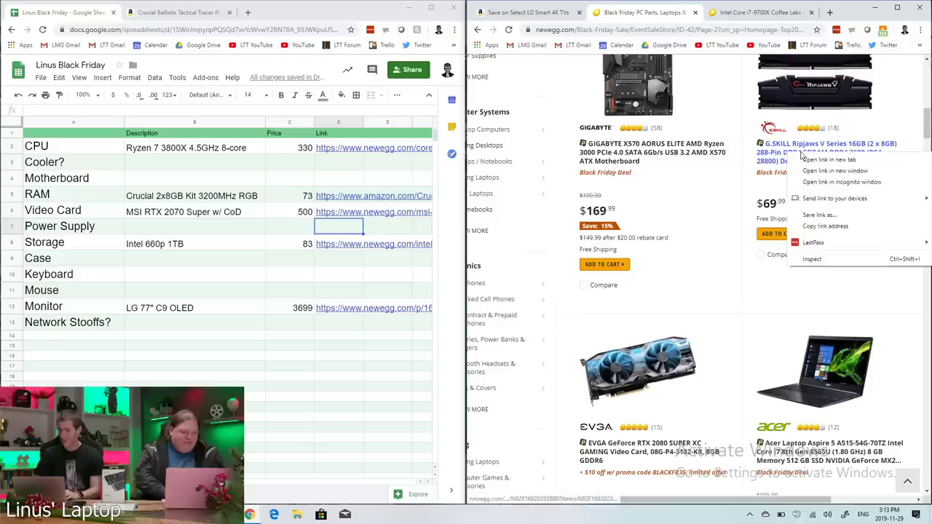
click(834, 227)
click(260, 196)
key(Right)
key(Right)
key(Delete)
key(ctrl+v)
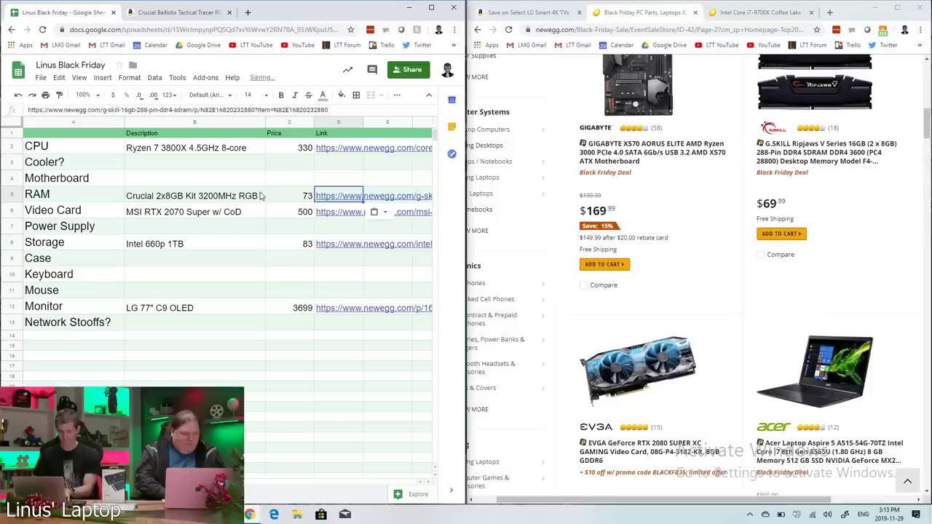
- Set the RAM row's price to 70 and change its description to G.Skill 2x8GB Kit 3600MHz RGB
click(292, 198)
text(70)
click(188, 198)
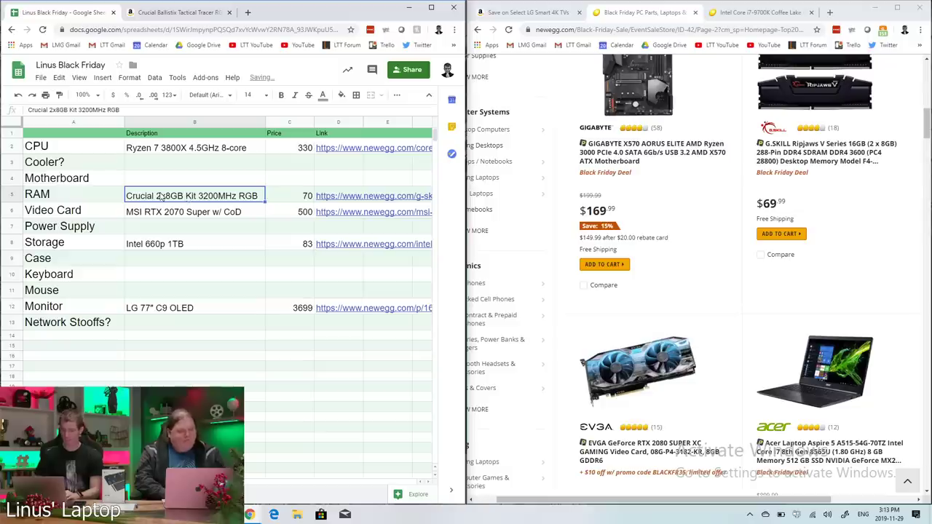
double_click(145, 196)
double_click(142, 192)
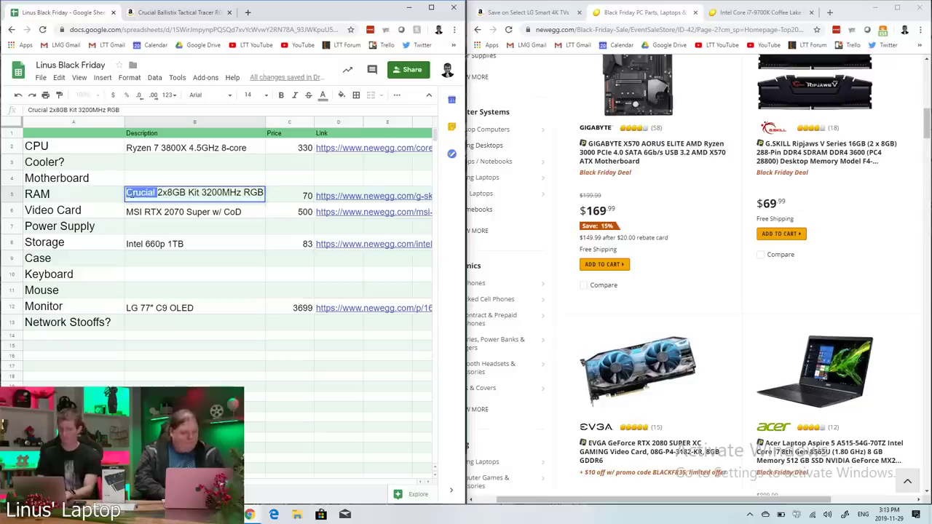
text(G.Skill)
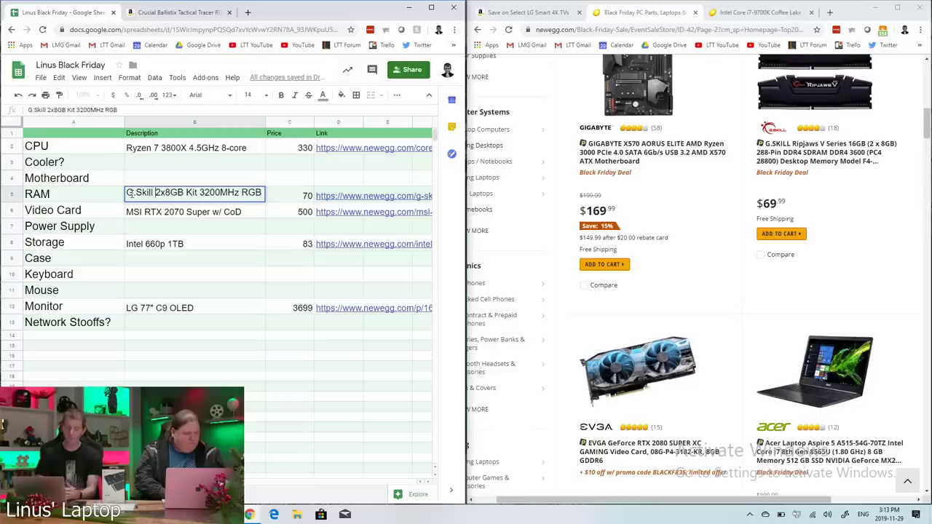
key(BackSpace)
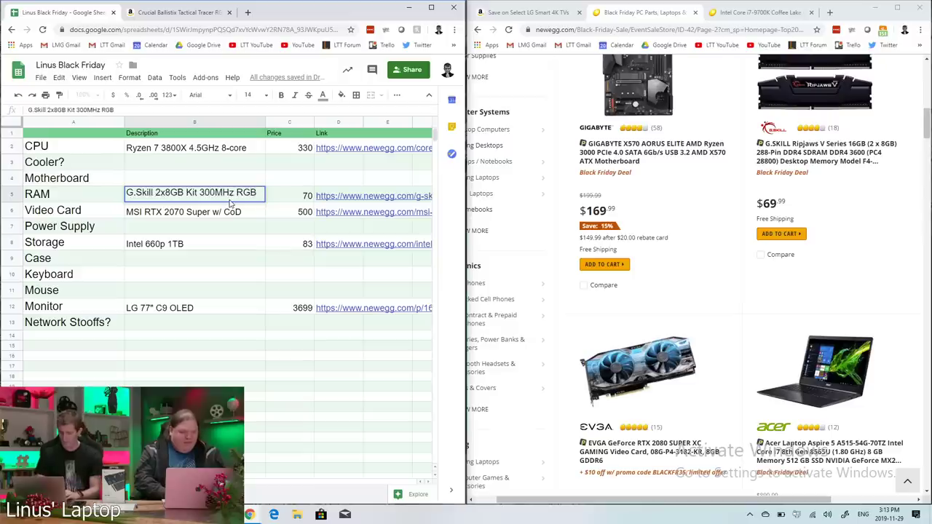
text(6)
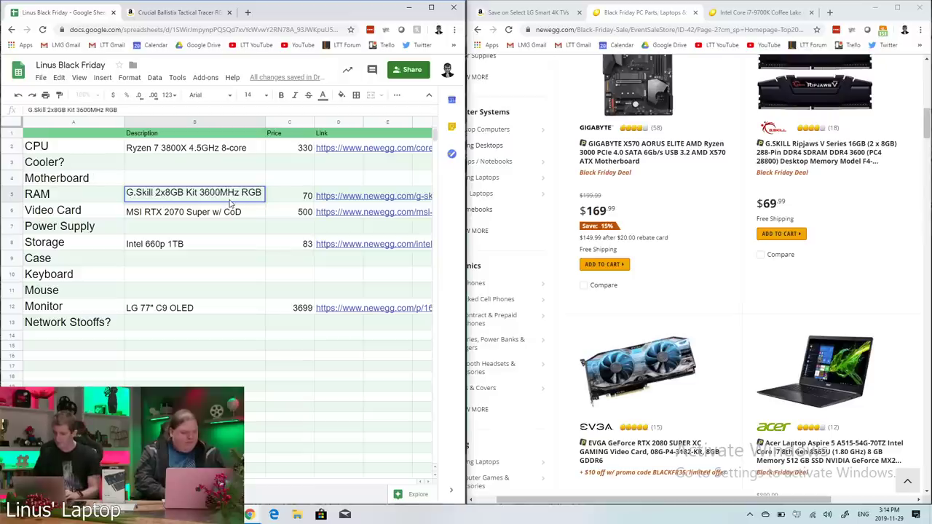
key(Return)
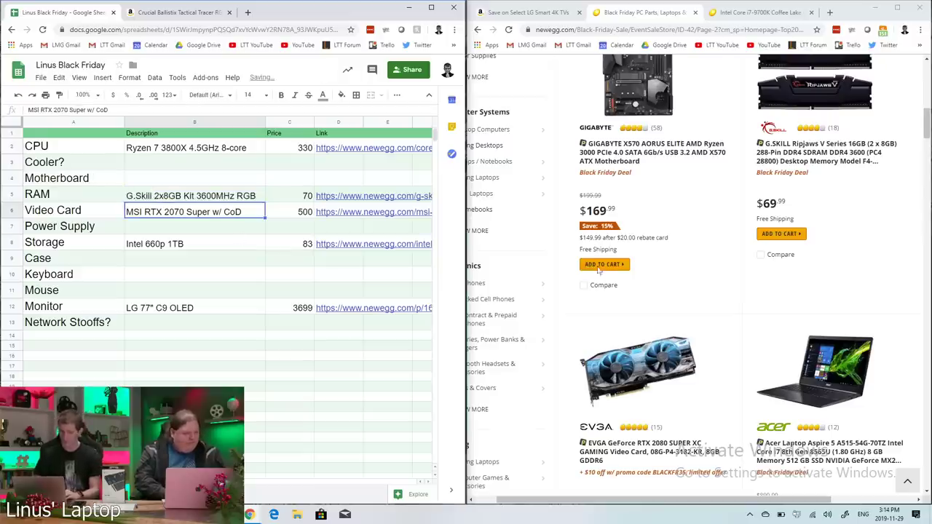
- Look through the graphics card and memory deals further down page 2 of Newegg's Black Friday listing, checking the Radeon RX 580's rebate price
scroll(601, 276, down, 2)
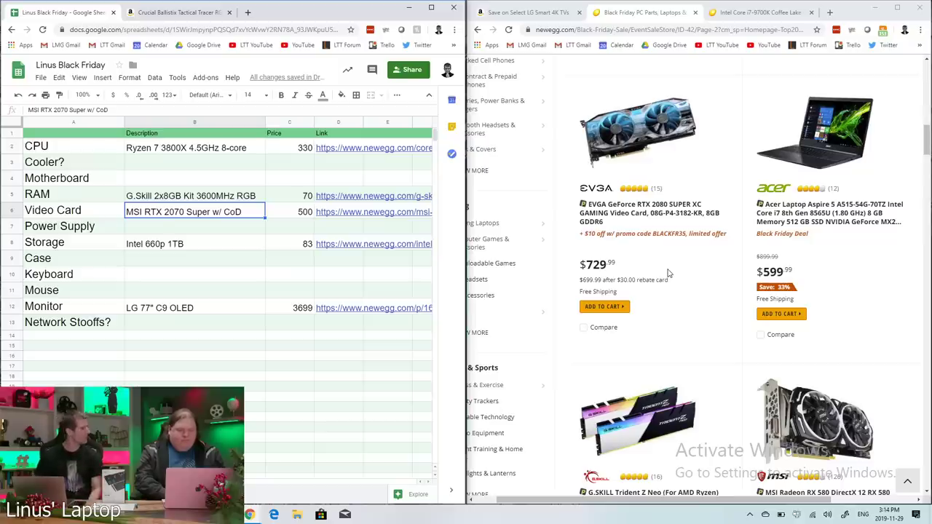
scroll(668, 273, down, 3)
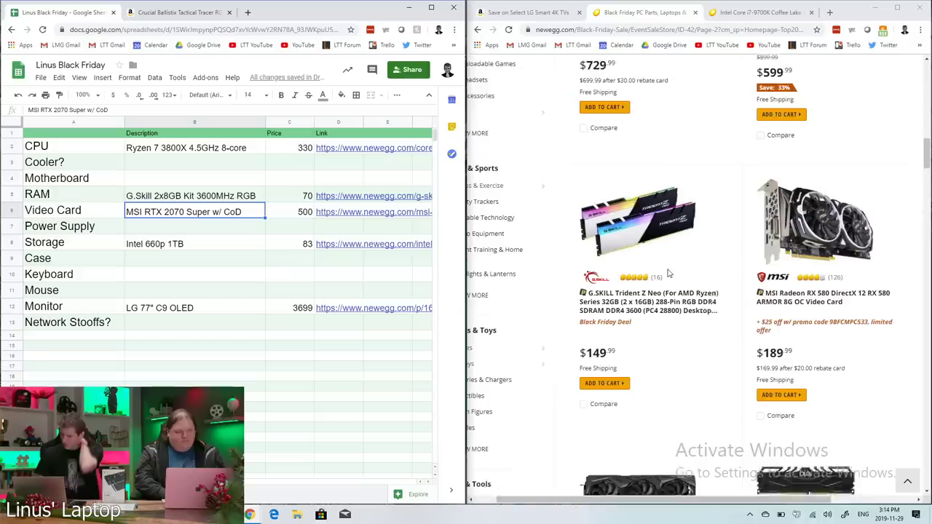
scroll(668, 273, down, 1)
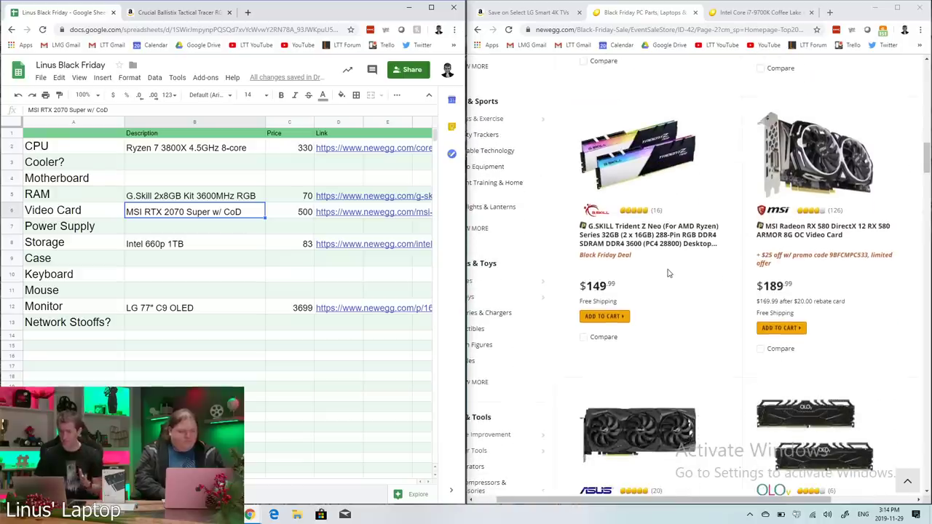
scroll(668, 273, down, 1)
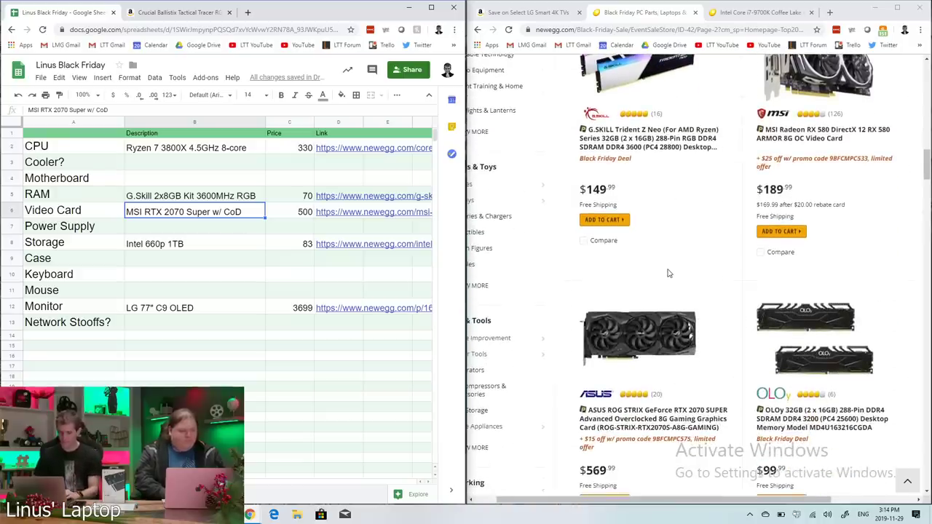
scroll(668, 273, up, 1)
scroll(668, 273, down, 3)
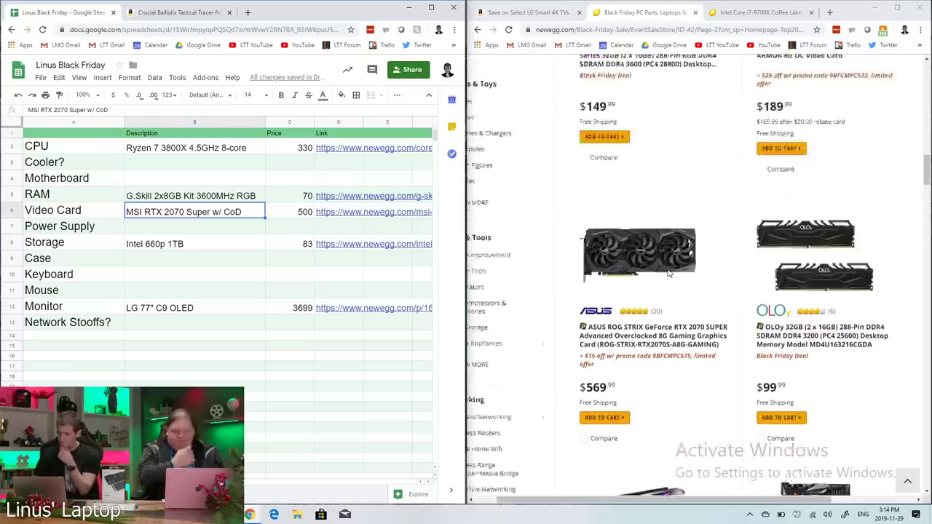
scroll(668, 273, up, 3)
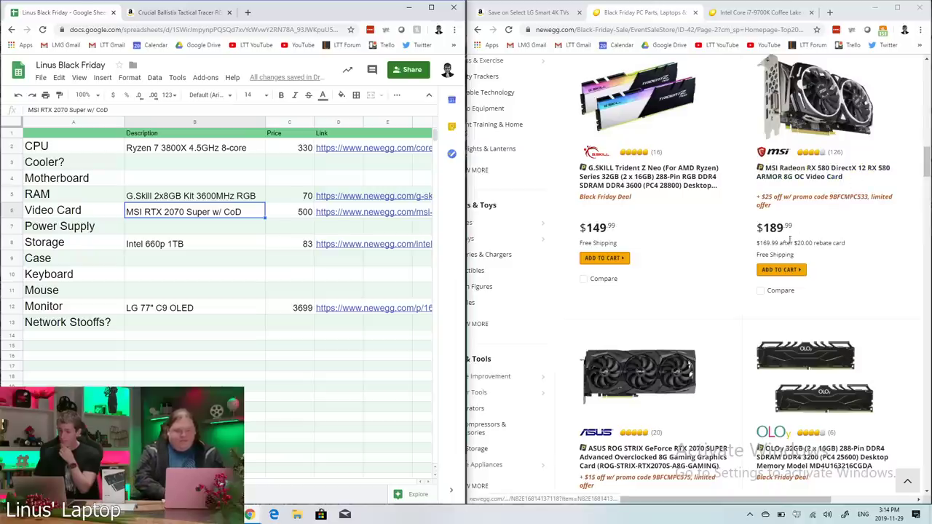
drag(763, 244, 847, 245)
click(849, 245)
scroll(822, 173, down, 4)
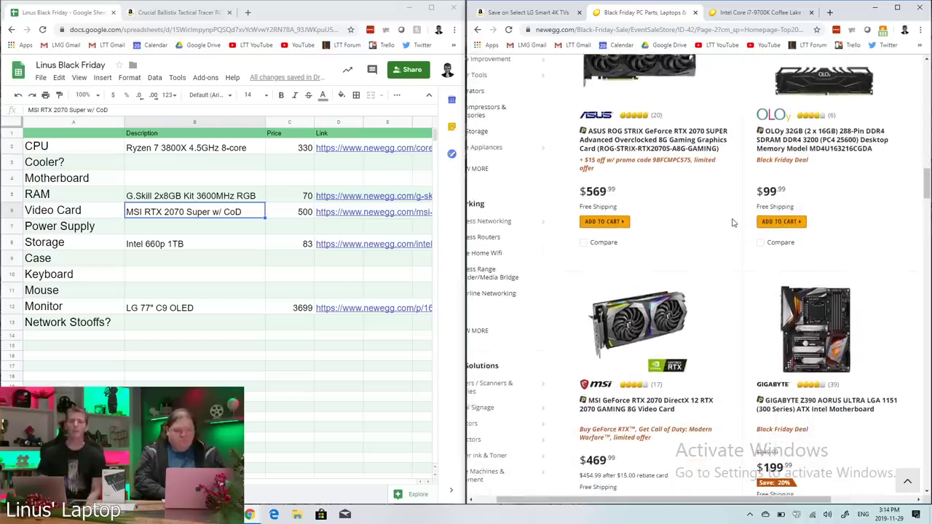
- Examine the RTX 2070, power supply, motherboard and liquid cooler deals further down the same Newegg page
scroll(733, 223, down, 3)
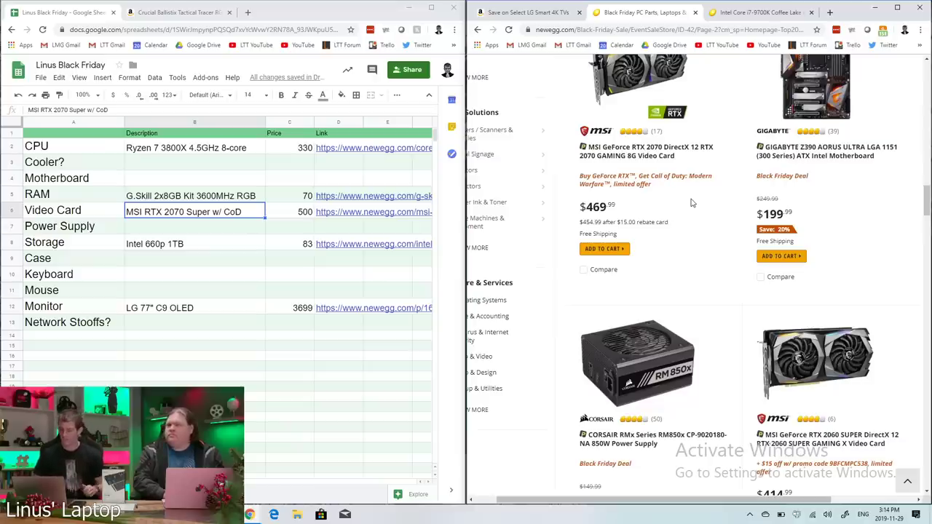
scroll(691, 203, down, 2)
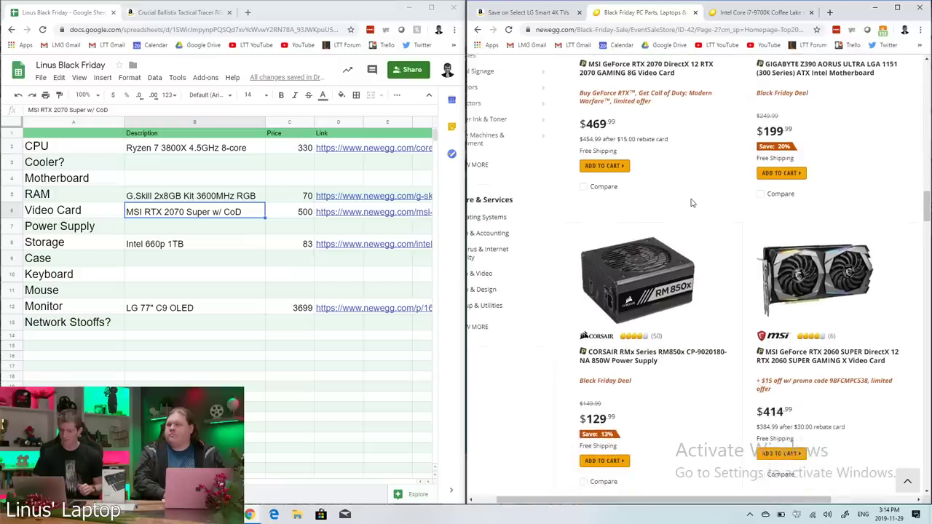
scroll(692, 204, down, 5)
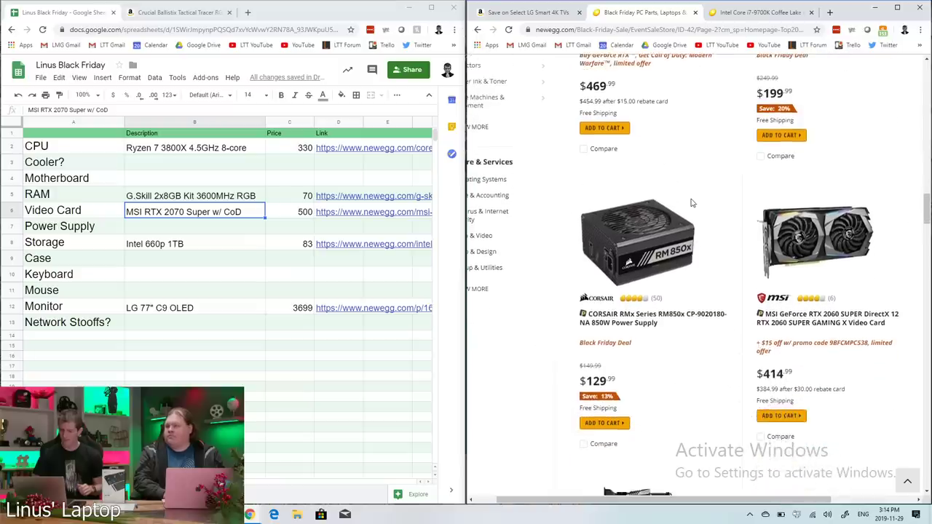
scroll(691, 203, down, 1)
scroll(692, 203, up, 2)
scroll(692, 203, down, 2)
scroll(692, 203, up, 4)
scroll(692, 203, down, 3)
scroll(691, 203, down, 2)
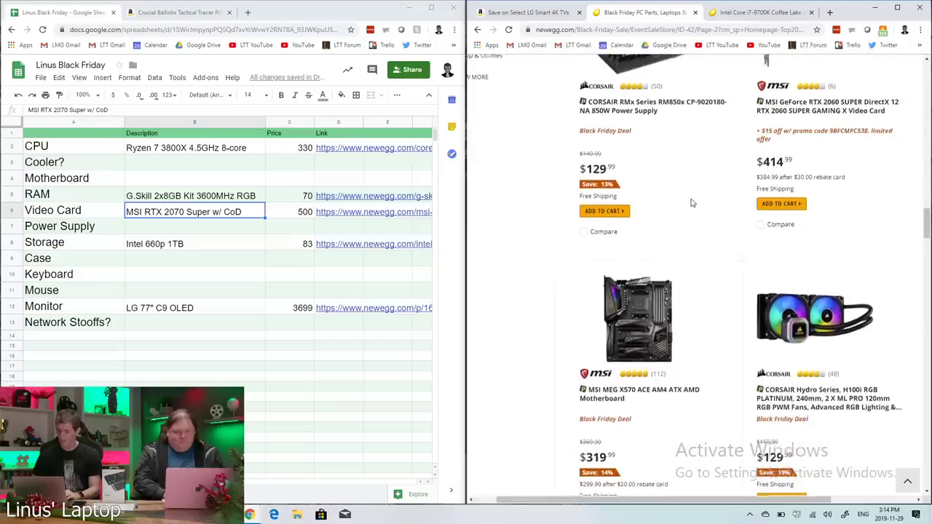
scroll(691, 204, up, 3)
scroll(691, 203, down, 2)
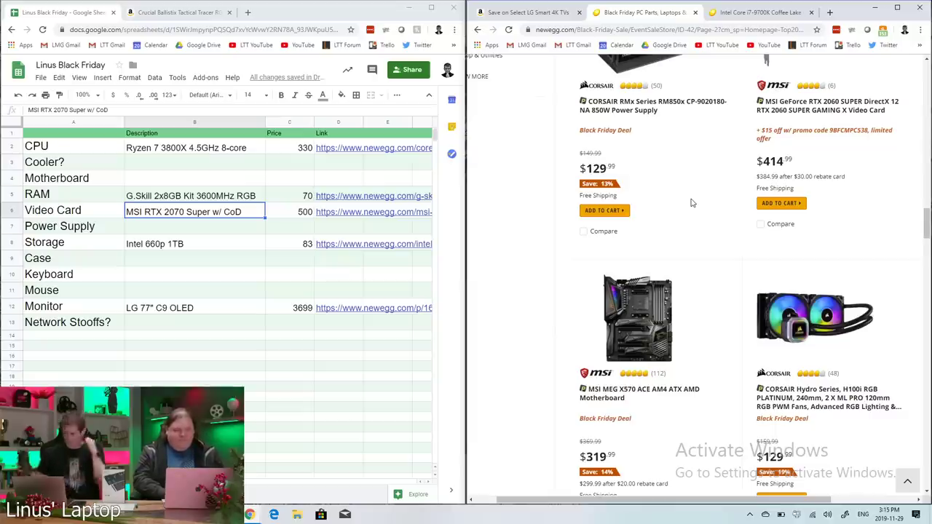
scroll(692, 203, down, 5)
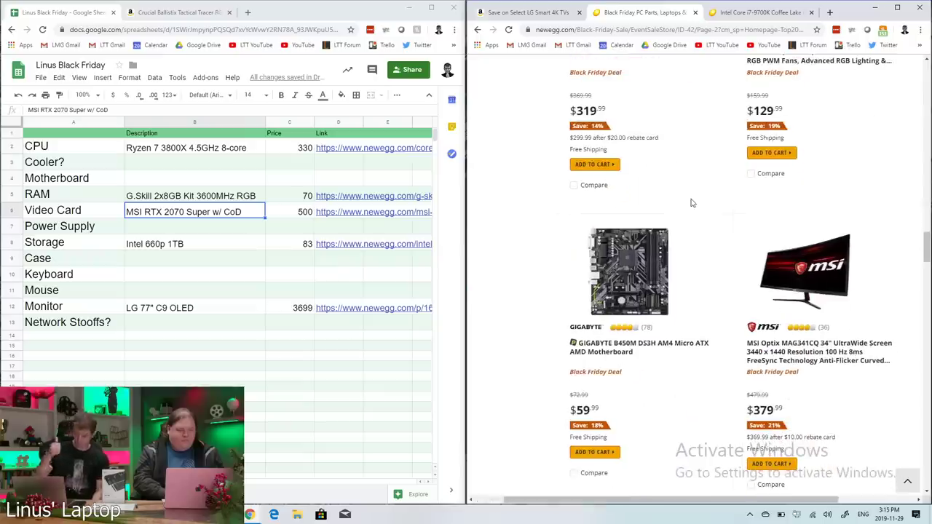
scroll(677, 381, down, 1)
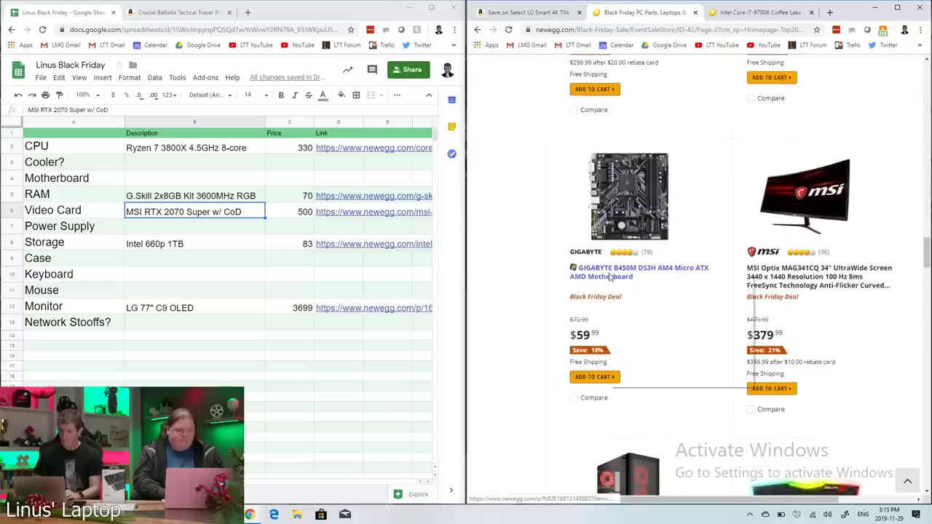
- Compare the GIGABYTE B450M DS3H motherboard deal with the Rosewill case and Team T-Force memory deals below it
right_click(610, 277)
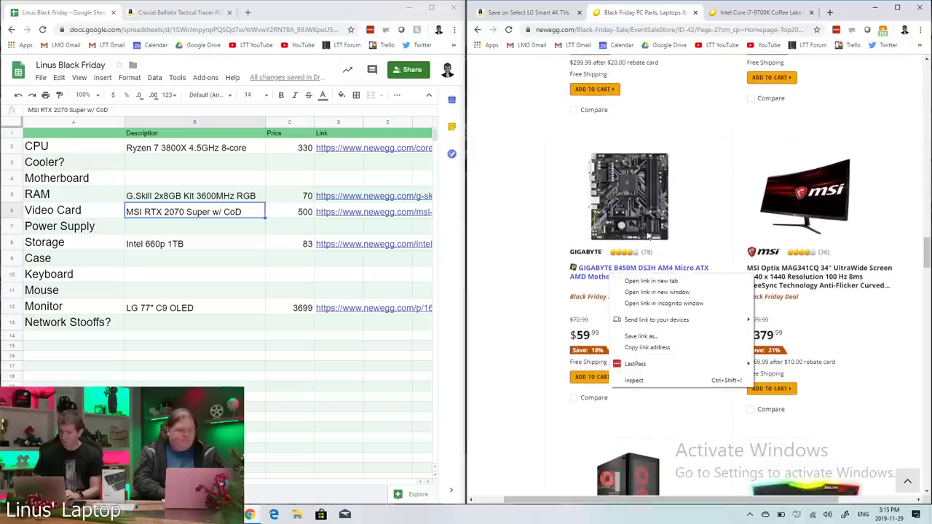
scroll(535, 243, down, 4)
click(535, 243)
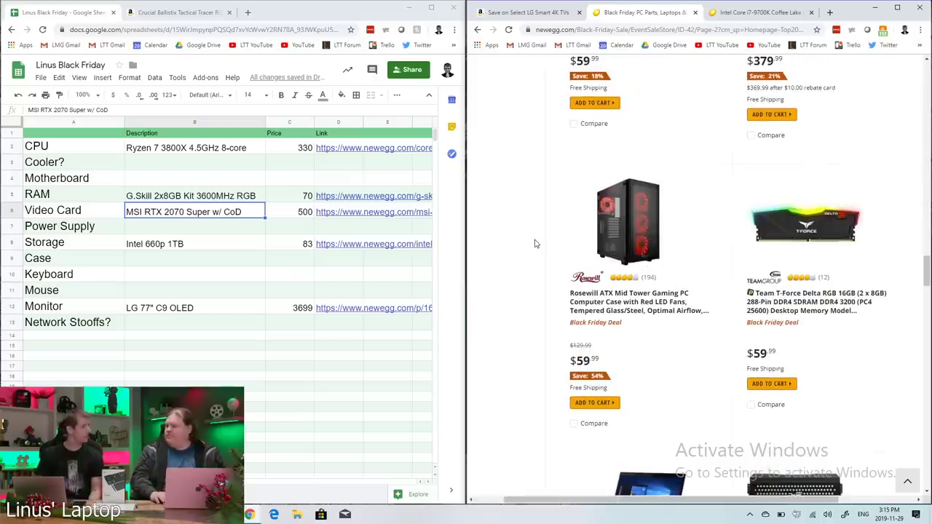
scroll(535, 243, down, 1)
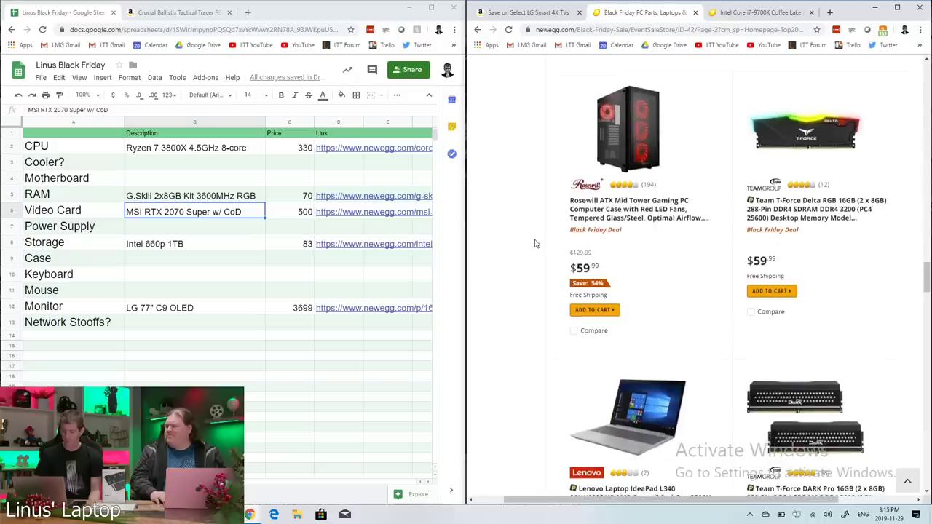
scroll(535, 243, up, 2)
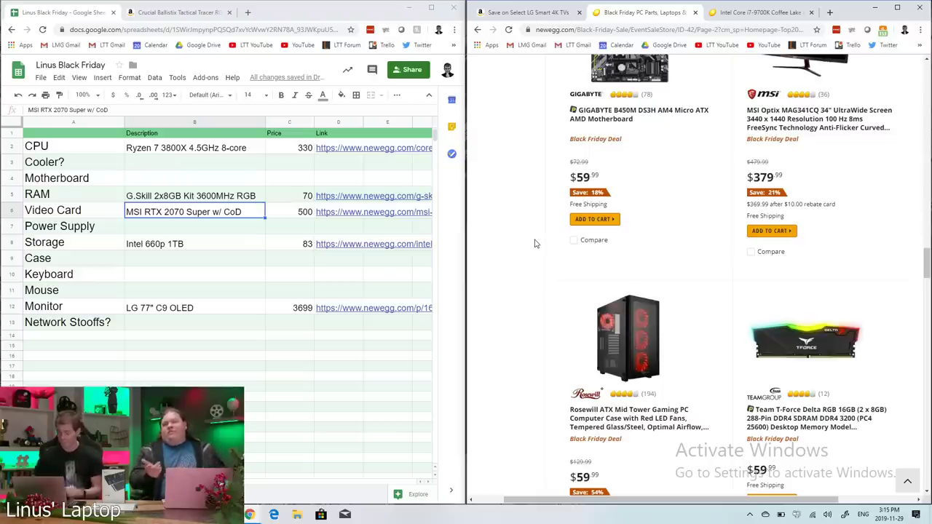
scroll(536, 243, down, 1)
scroll(538, 243, up, 2)
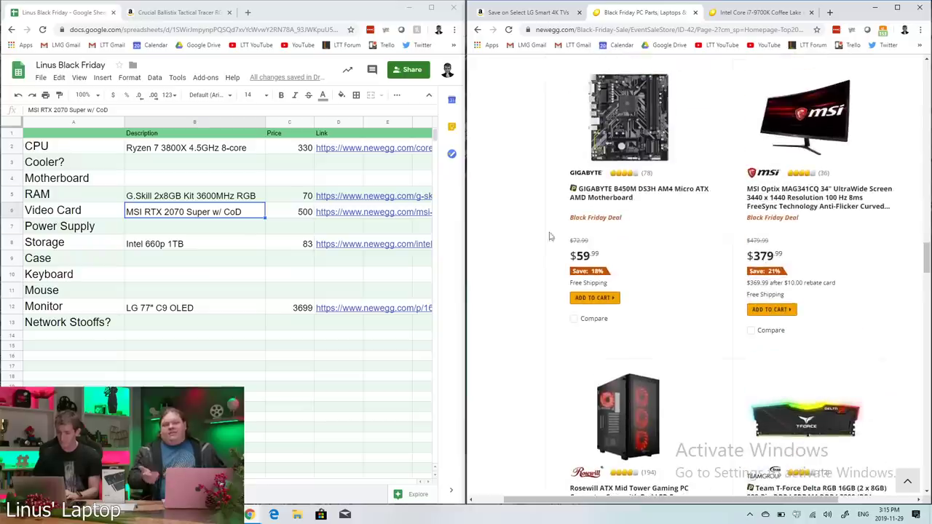
- Copy the GIGABYTE B450M DS3H motherboard's title from the Newegg listing and search the web for it in a new tab
right_click(630, 199)
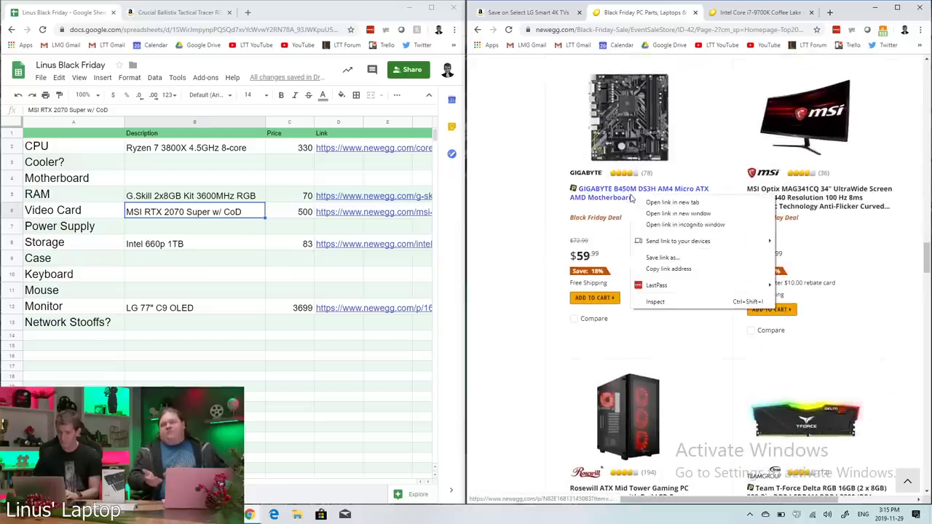
click(526, 224)
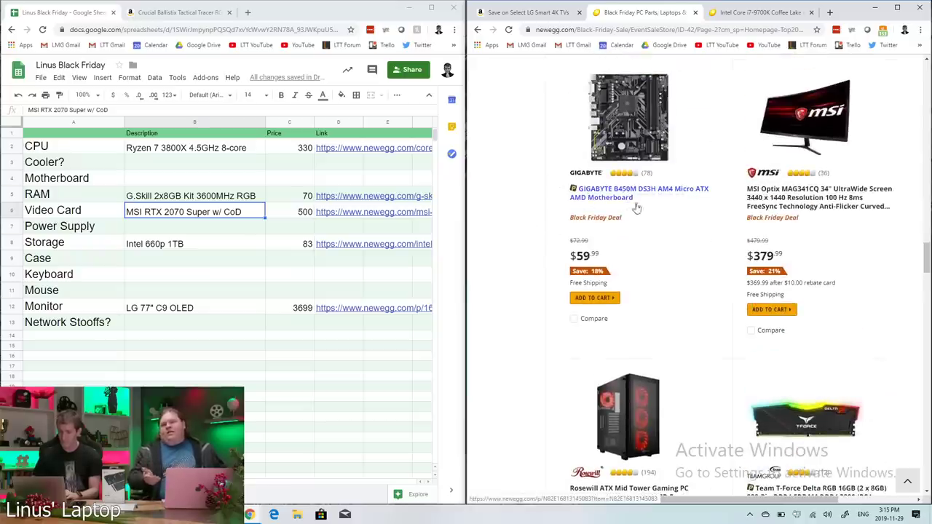
drag(659, 203, 575, 189)
drag(673, 222, 581, 193)
right_click(581, 193)
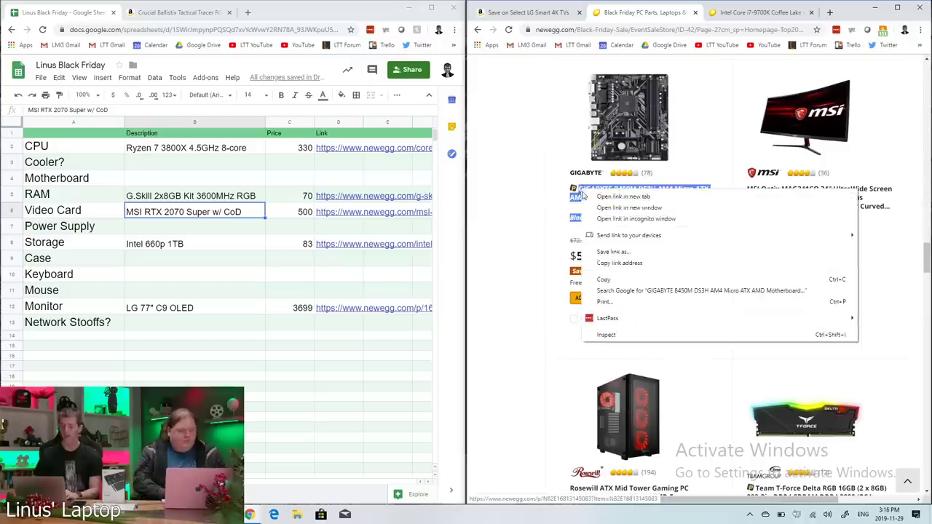
click(613, 283)
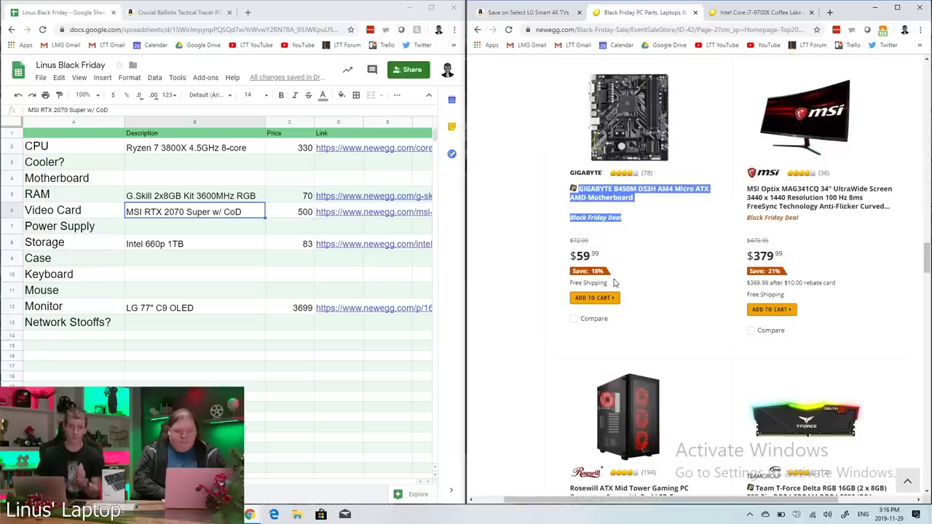
click(829, 13)
key(ctrl+v)
key(Return)
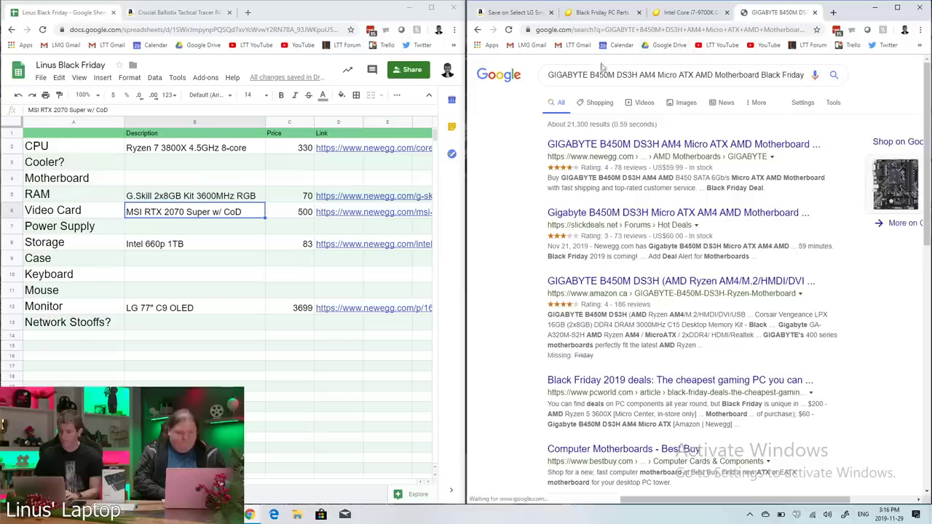
- Shorten the web search to GIGABYTE B450M DS3H and open Gigabyte Canada's product page for the board
drag(640, 75, 805, 75)
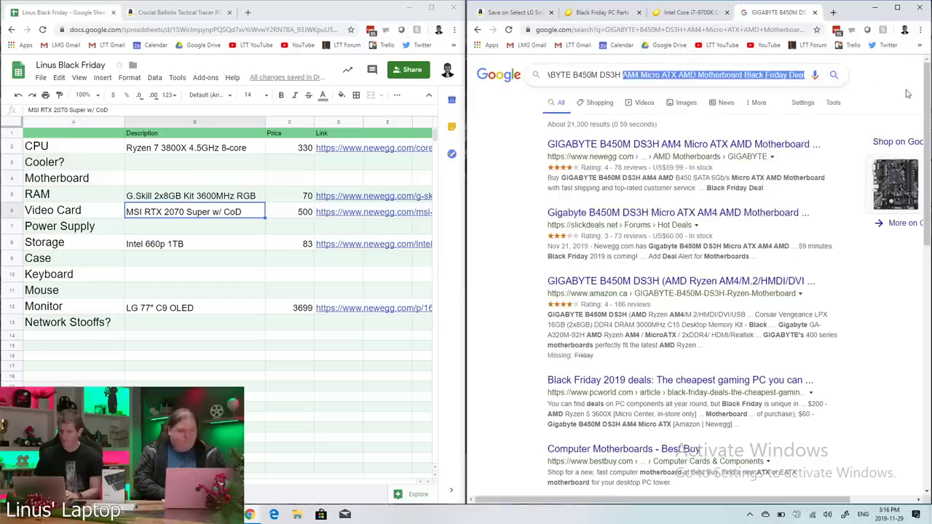
key(BackSpace)
key(Return)
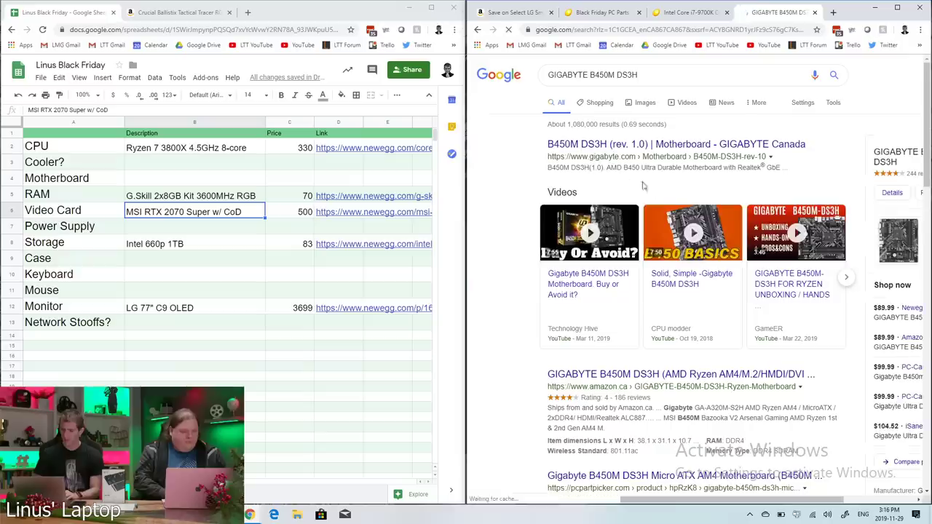
click(681, 146)
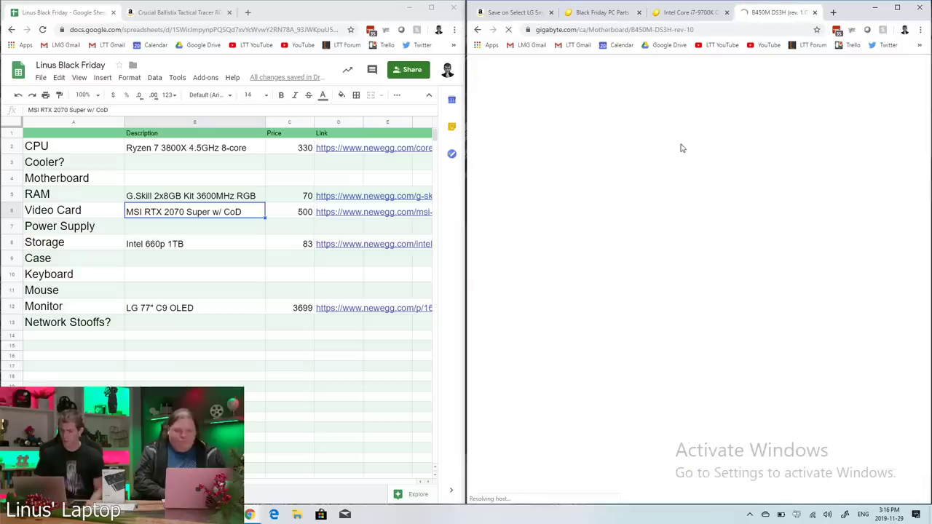
- Examine the B450M DS3H's feature list and overview sections on Gigabyte's page for processor support, memory slots, M.2 and connectivity
scroll(675, 246, down, 1)
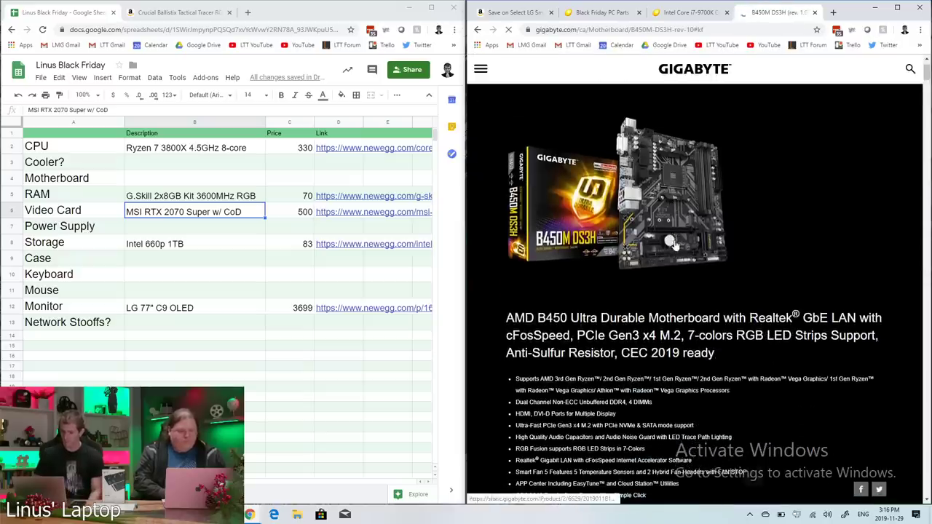
scroll(562, 310, down, 1)
scroll(563, 311, down, 1)
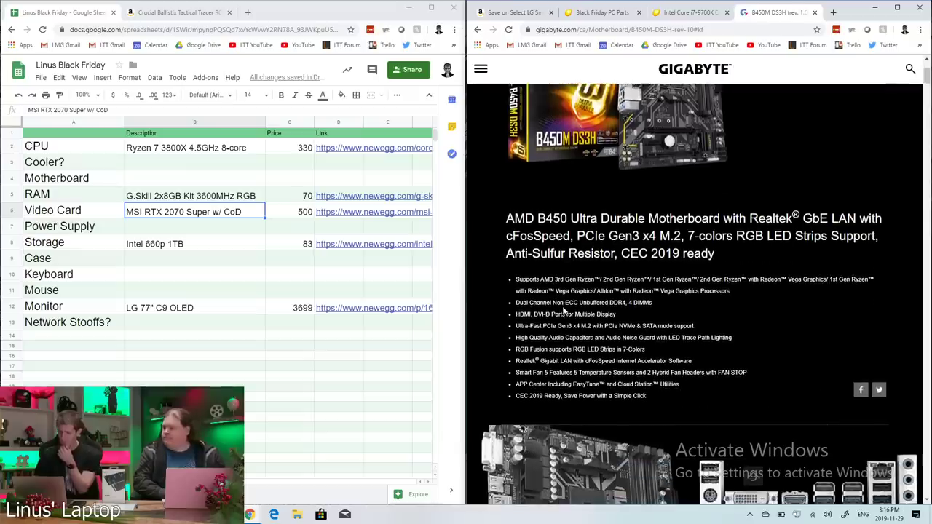
scroll(563, 311, up, 1)
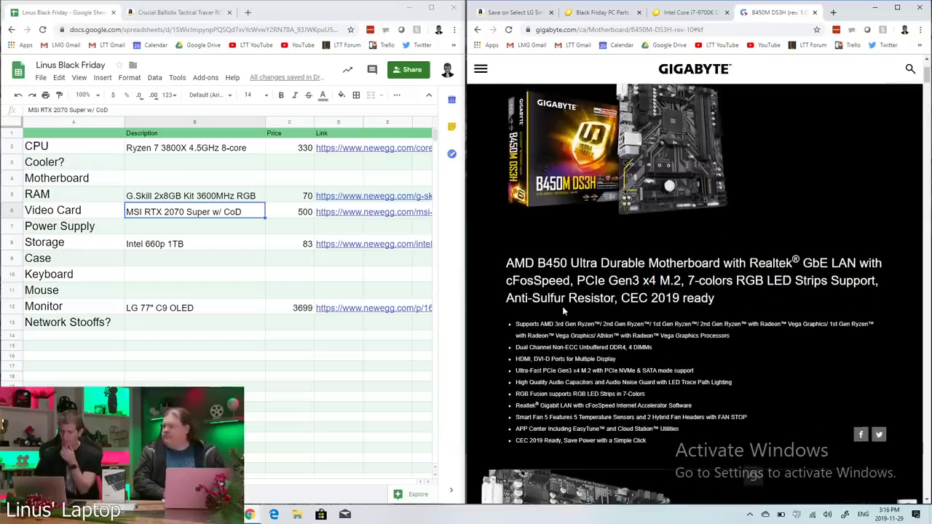
scroll(562, 305, down, 1)
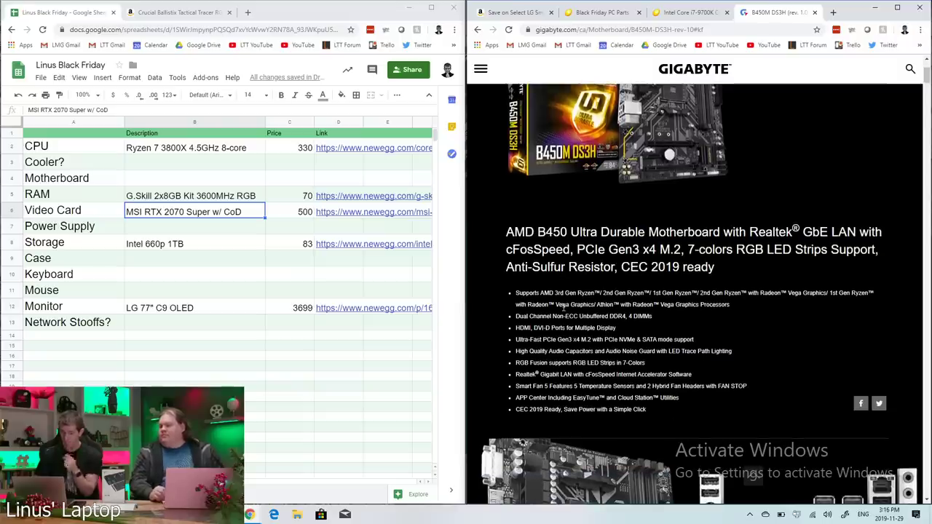
scroll(564, 308, down, 2)
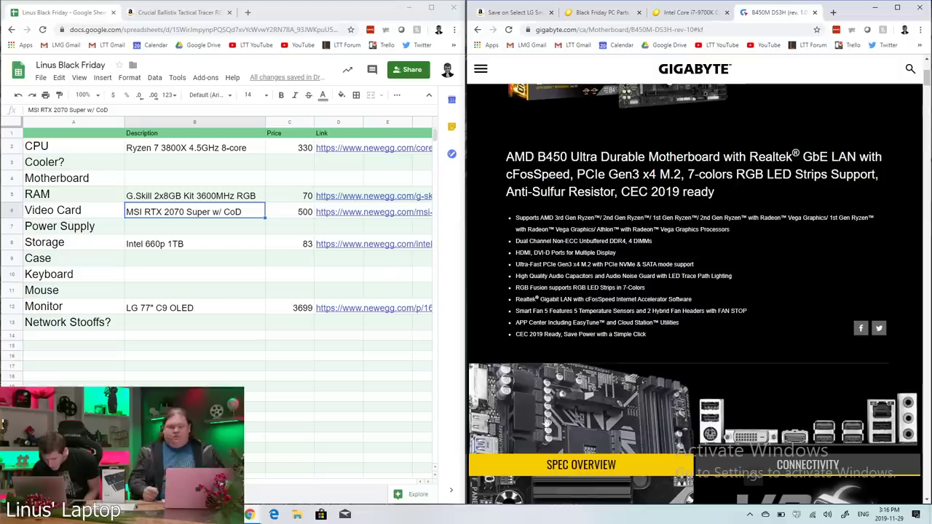
scroll(585, 332, down, 10)
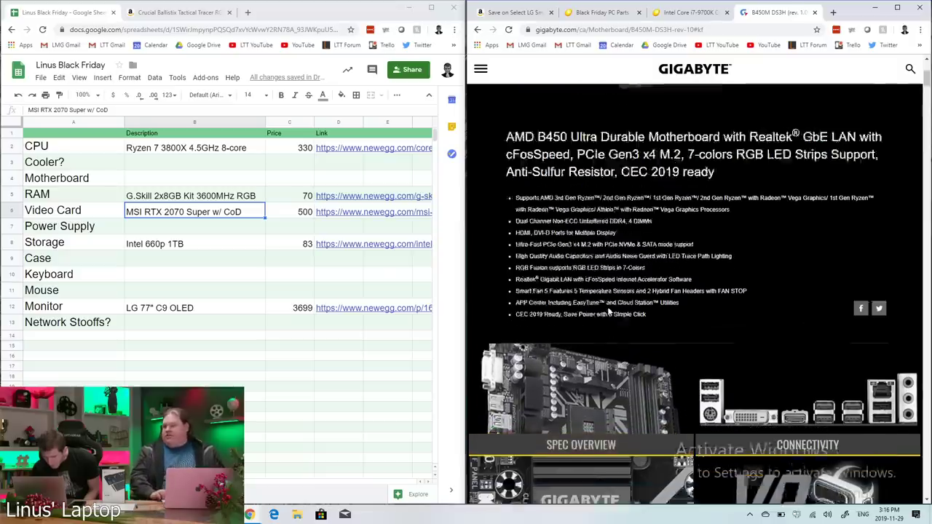
scroll(609, 312, up, 5)
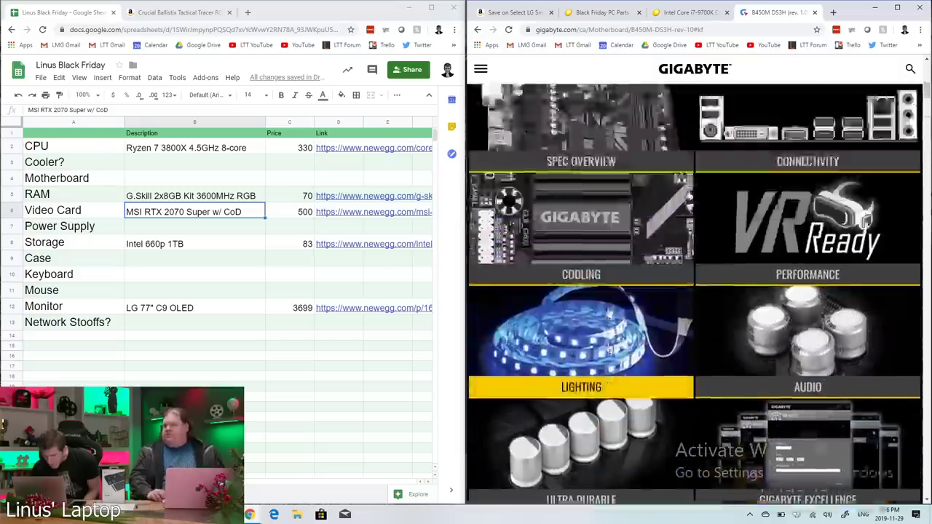
scroll(608, 311, up, 1)
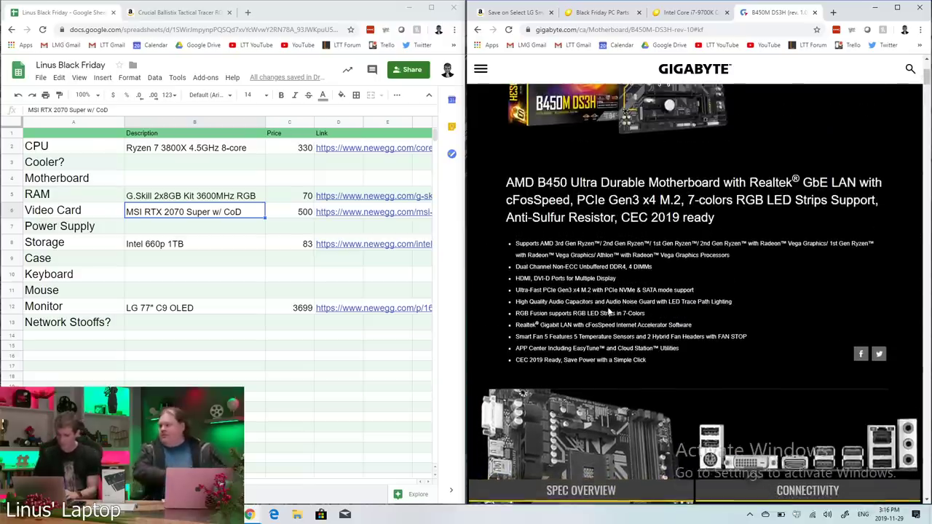
- Search the web in a new tab for "linustechtips motherboard tier list" and open the Motherboard Tier List (X570 update) forum topic
scroll(608, 311, up, 1)
scroll(623, 182, up, 2)
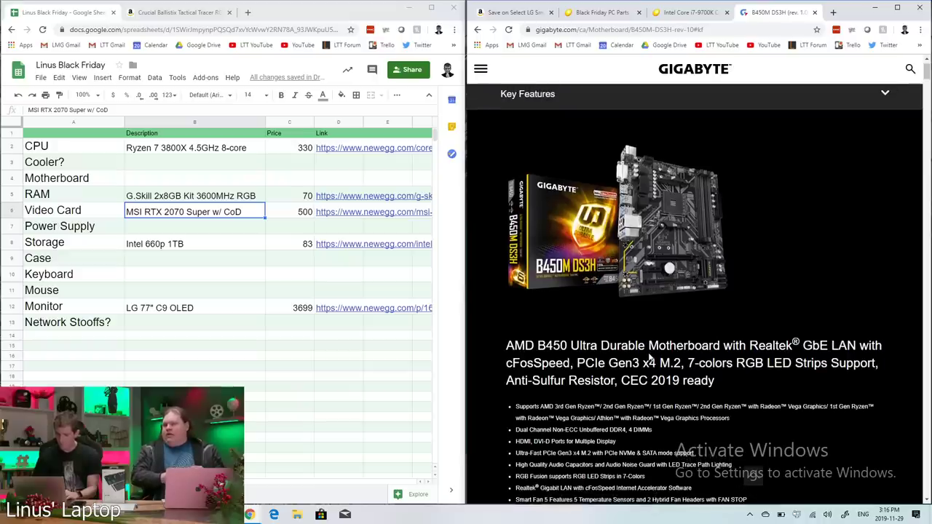
scroll(650, 357, down, 1)
click(832, 13)
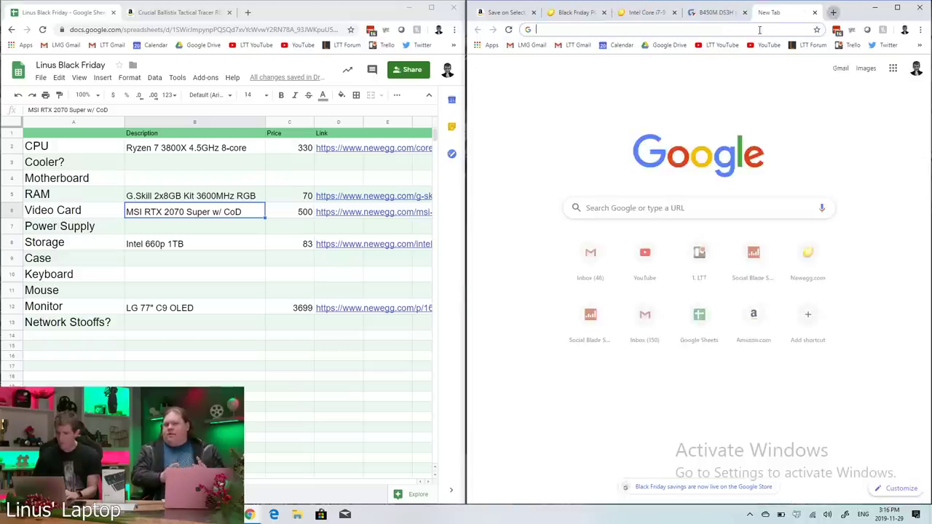
text(linustechtips m)
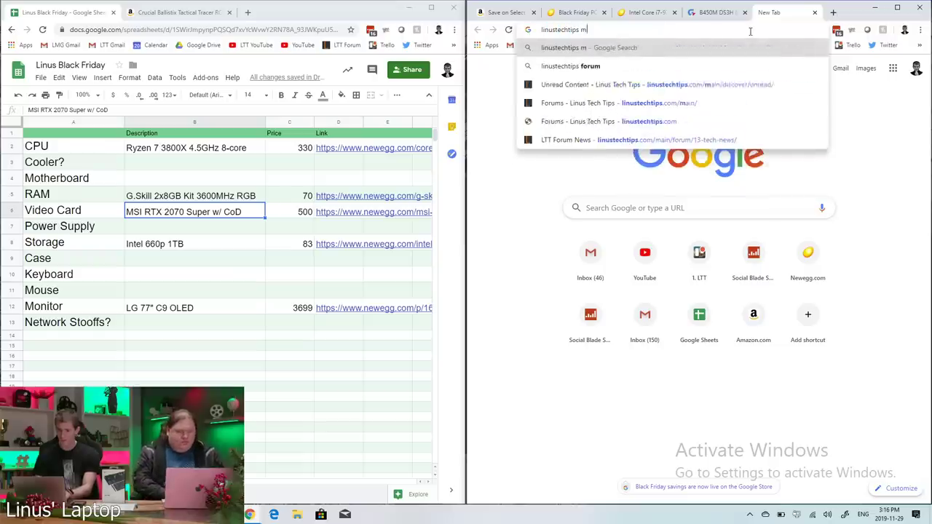
text(otherboard tier list)
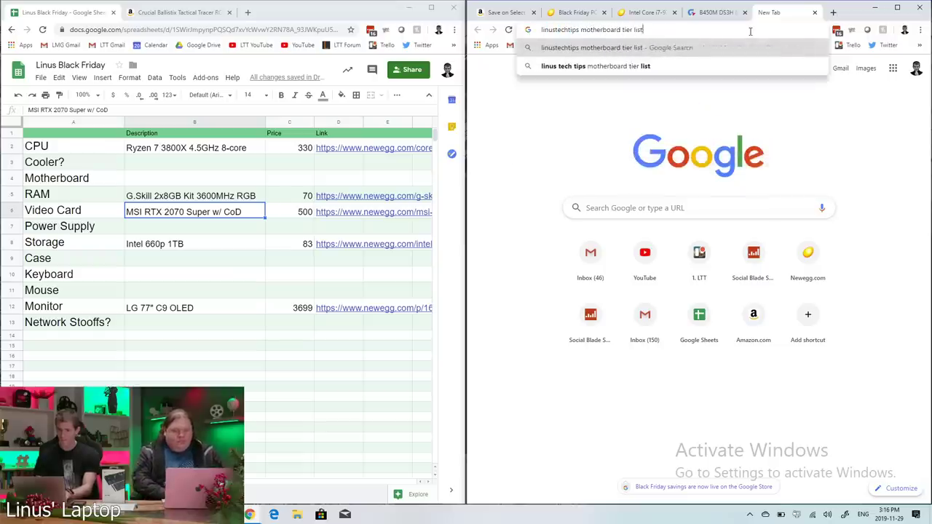
key(Return)
click(663, 144)
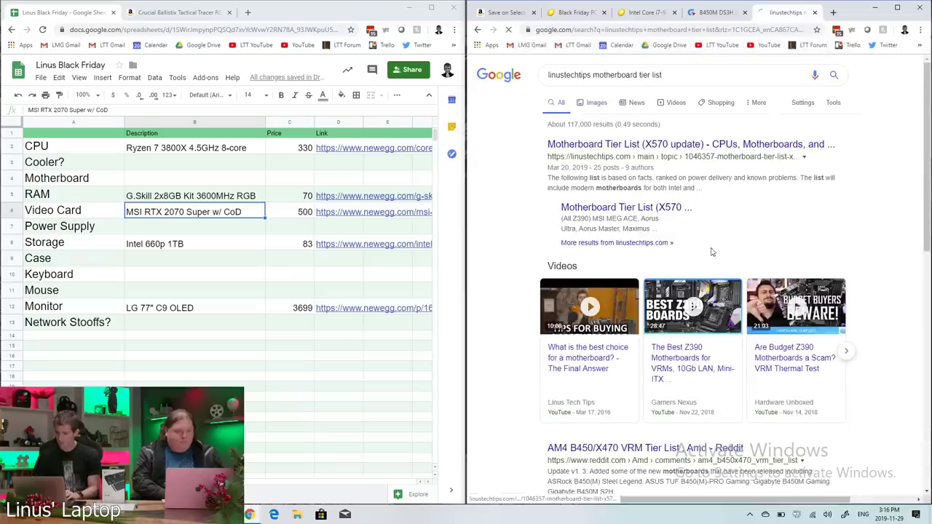
- Examine the forum topic's AMD AM4 section, comparing which boards are ranked in the upper VRM current tiers for Ryzen CPUs
scroll(632, 313, down, 6)
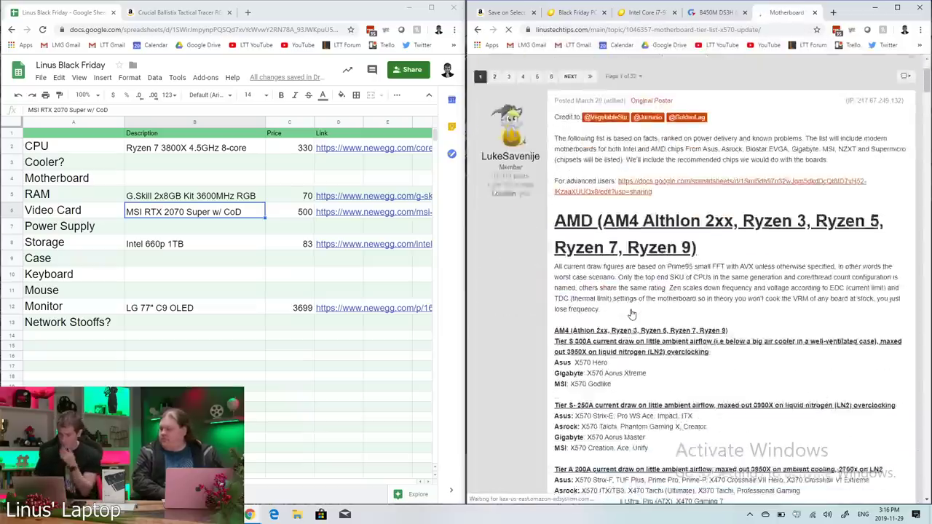
scroll(631, 313, down, 1)
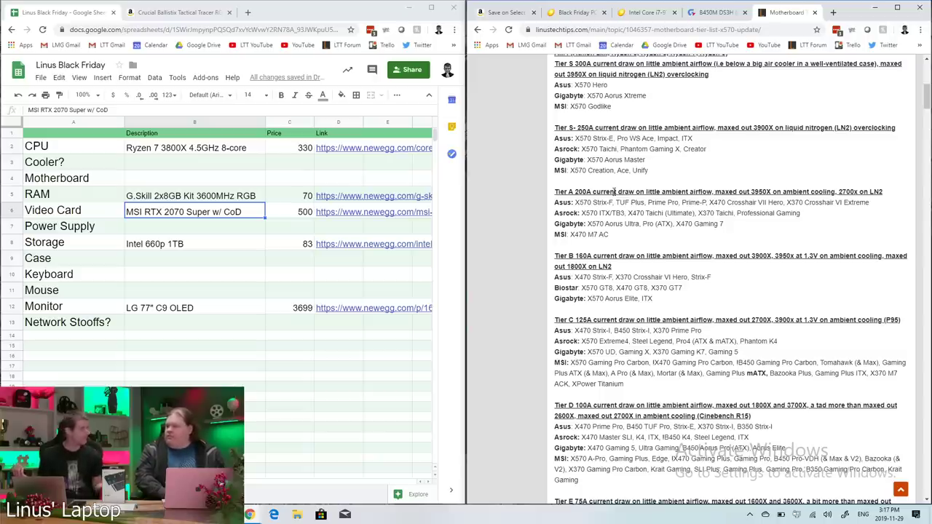
scroll(613, 191, down, 2)
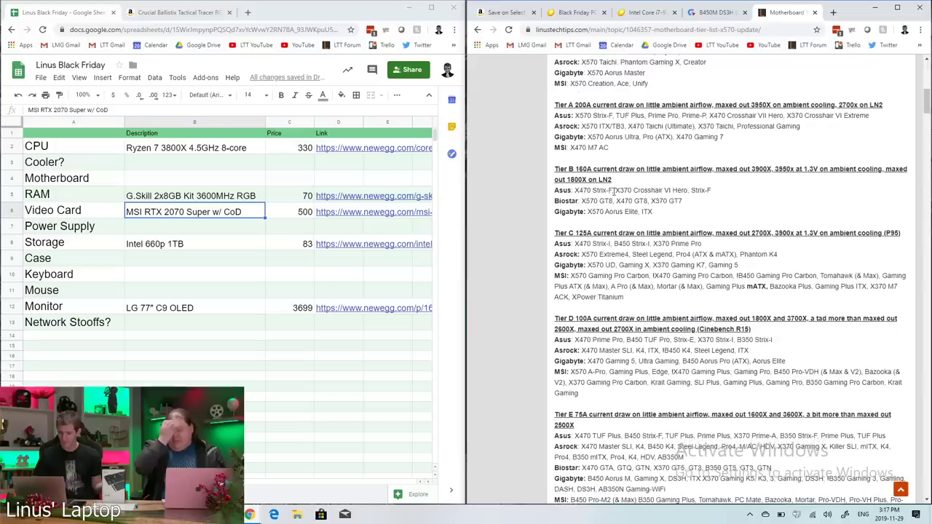
drag(665, 200, 555, 199)
click(633, 206)
scroll(636, 209, down, 1)
click(677, 210)
scroll(684, 207, down, 1)
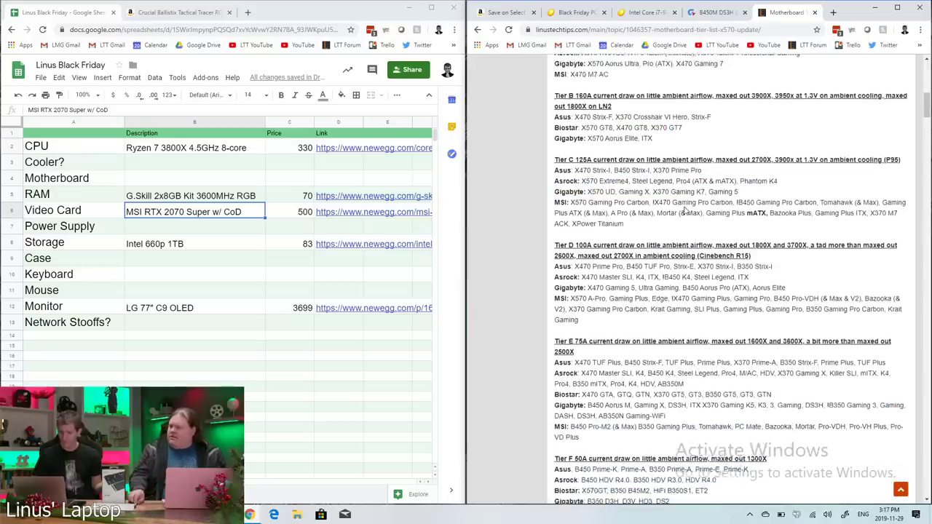
- Check the lower AM4 tiers and search the page for "ds3h" to locate the Gigabyte board's ranking
scroll(645, 170, down, 3)
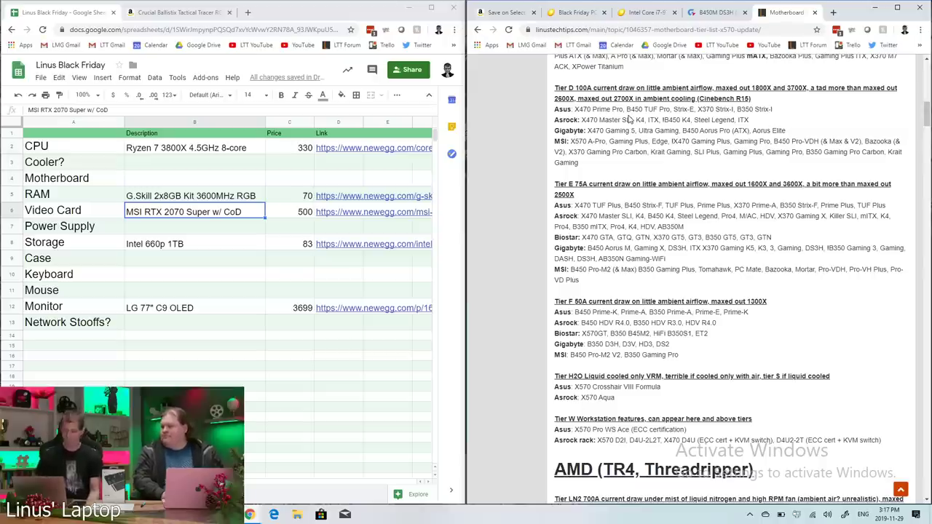
scroll(630, 119, up, 1)
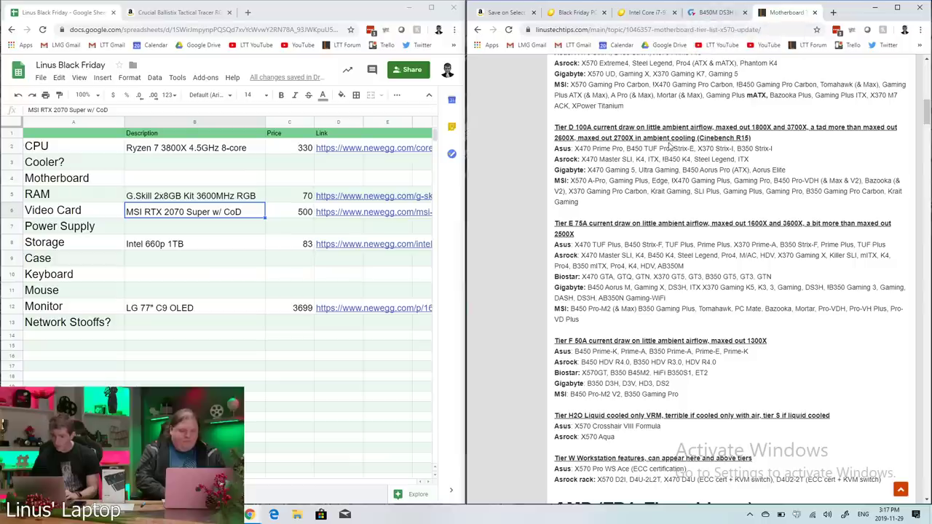
key(ctrl+f)
text(ds3h)
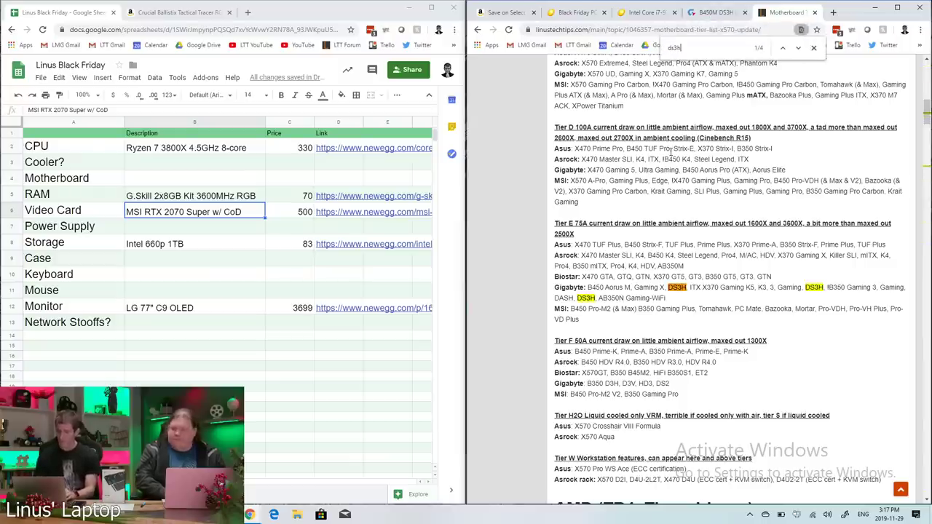
- Return to the Newegg Black Friday PC parts page and look through the deals below the GIGABYTE B450M DS3H
click(707, 13)
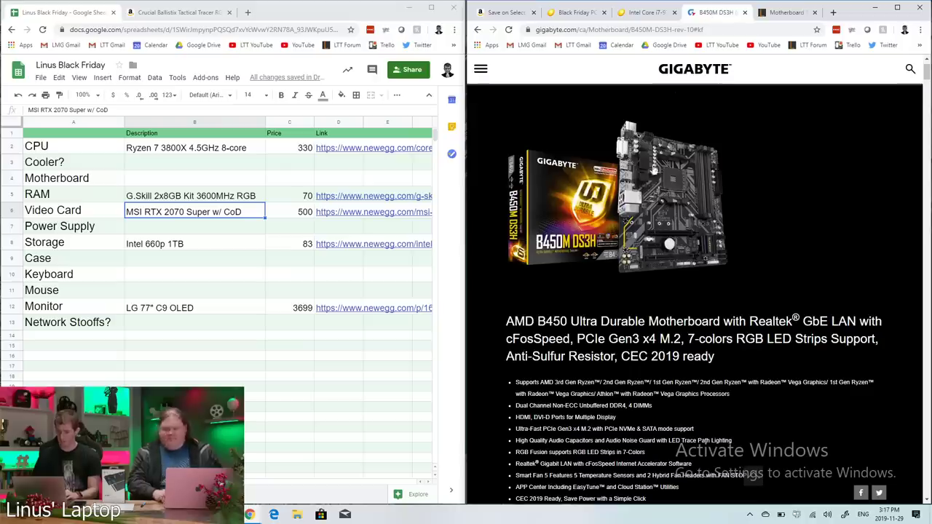
click(575, 13)
click(670, 273)
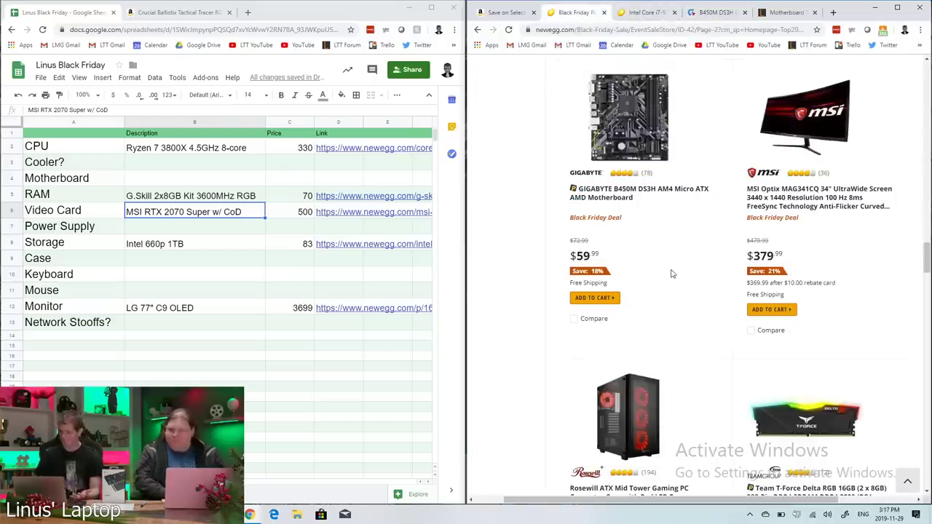
scroll(671, 274, down, 5)
scroll(672, 274, down, 4)
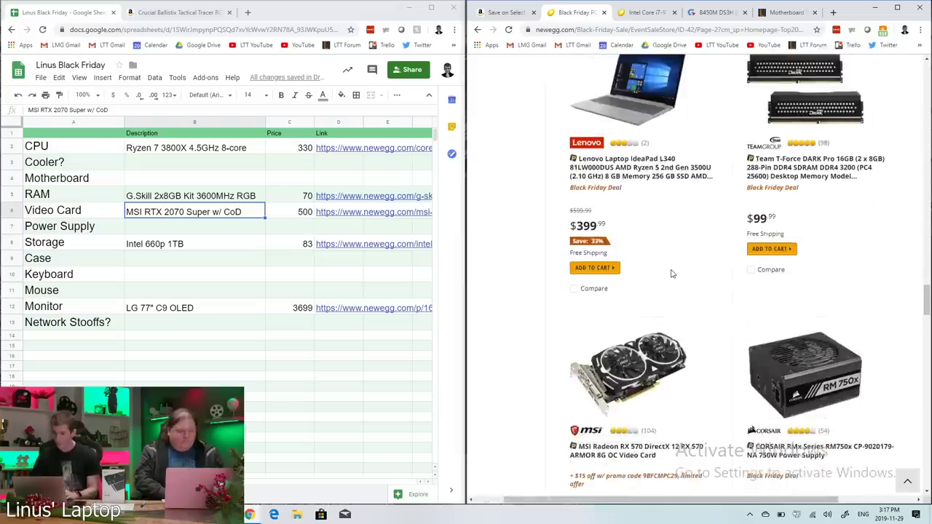
scroll(672, 274, up, 1)
scroll(669, 270, down, 1)
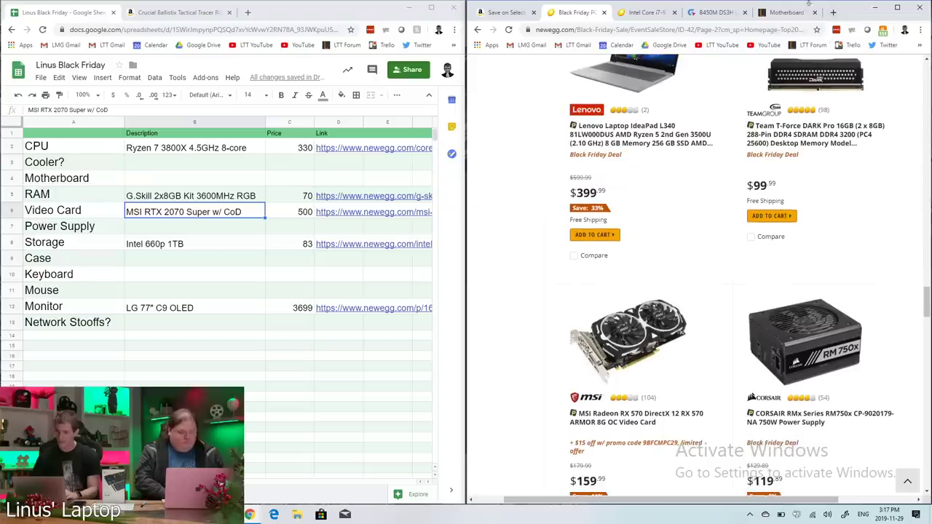
- Open lttstore.com in a new tab, view the Underwear 3-pack product, and close the tab again
click(833, 13)
text(lttstore.com)
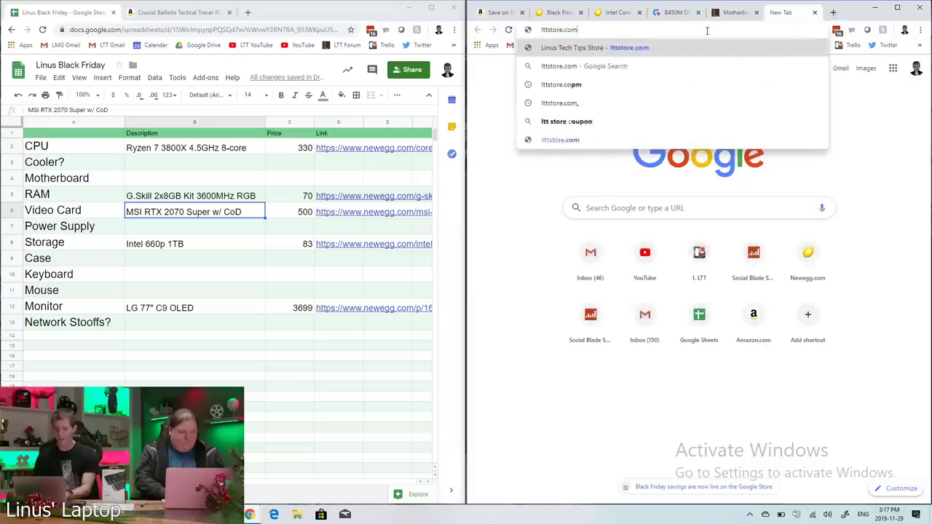
key(Return)
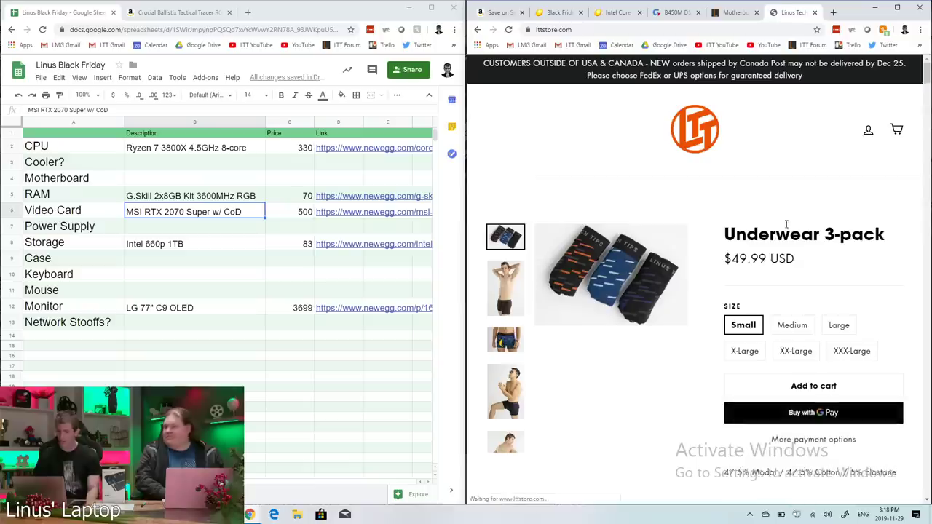
scroll(618, 220, down, 1)
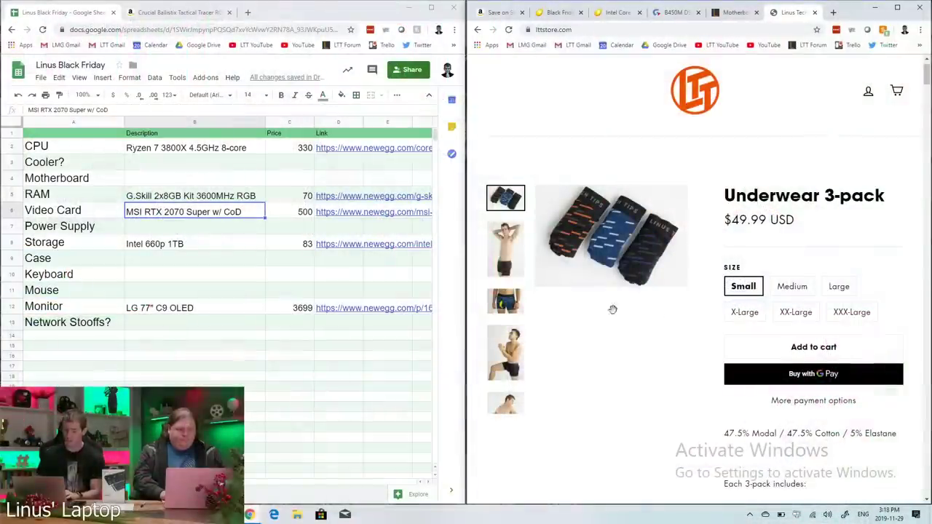
scroll(694, 376, down, 1)
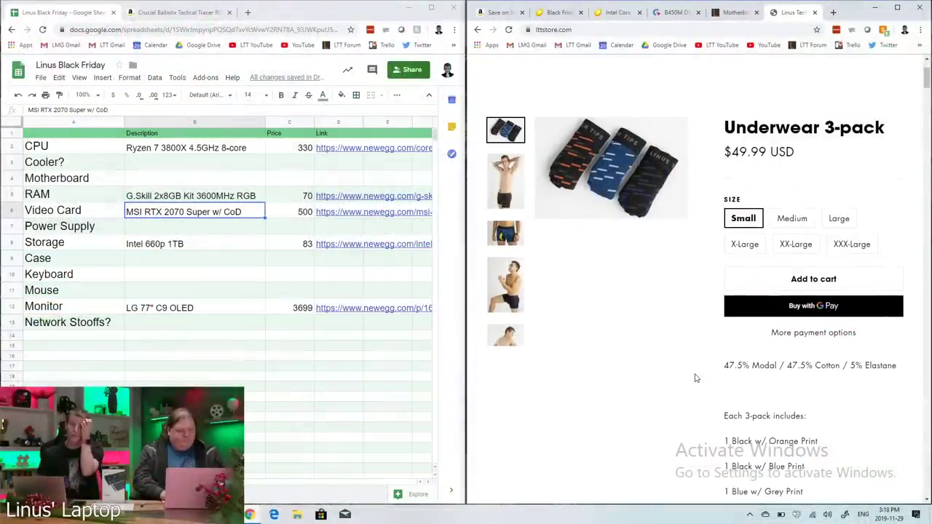
click(813, 13)
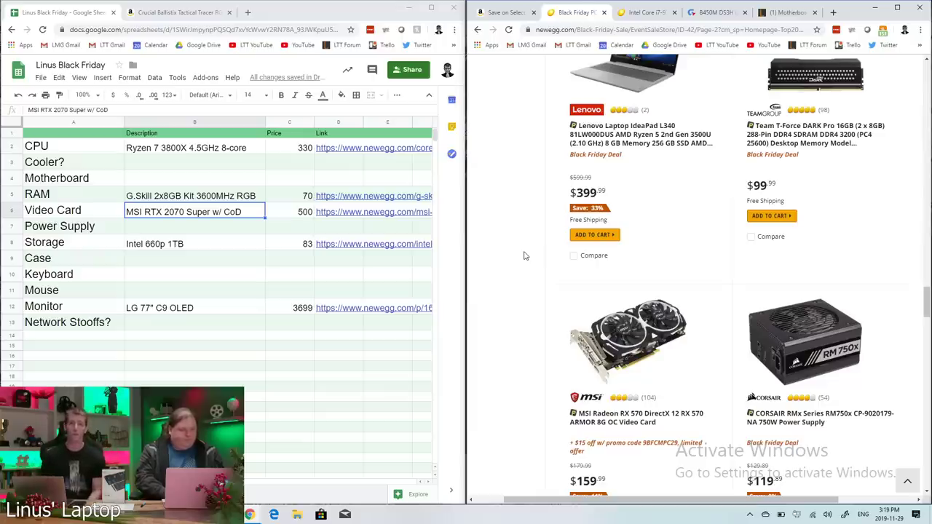
- Browse further down the Newegg Black Friday deals for an AM4 motherboard, as far as the ASRock X570M PRO4
scroll(523, 255, down, 2)
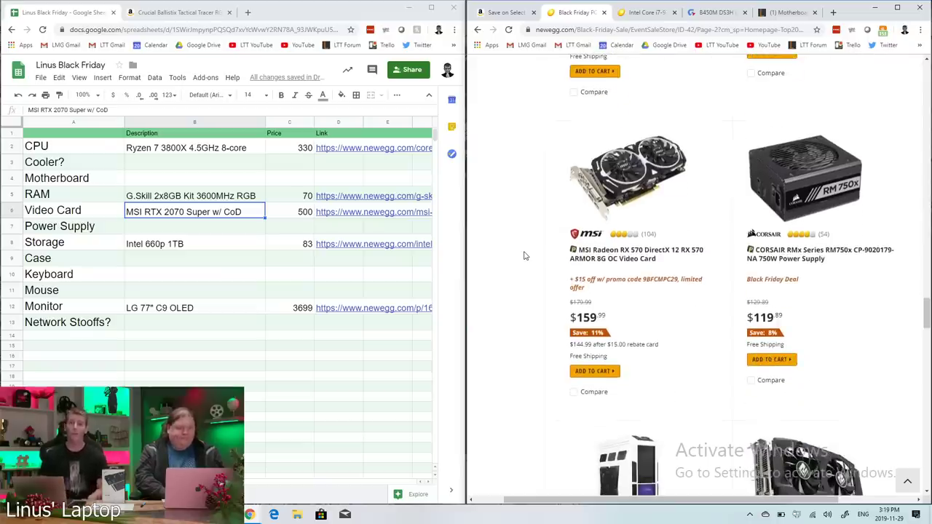
scroll(524, 256, down, 2)
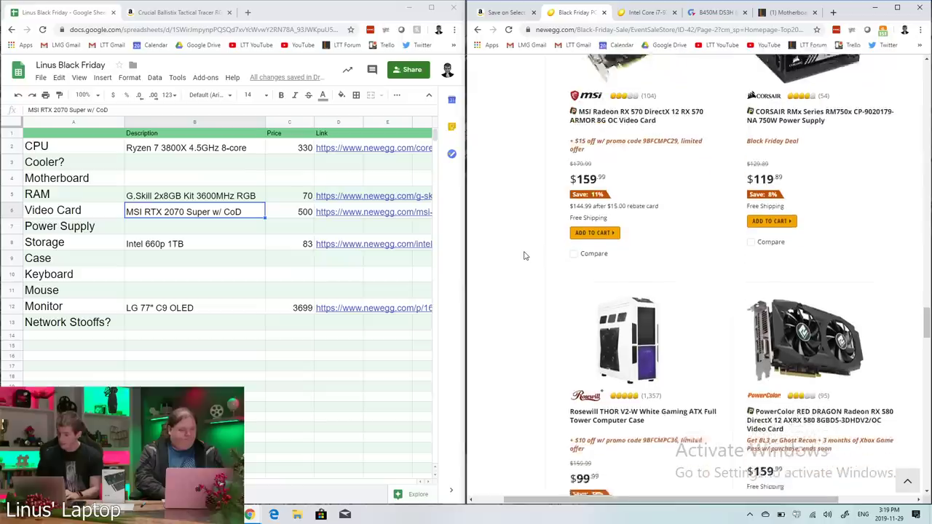
scroll(490, 257, down, 9)
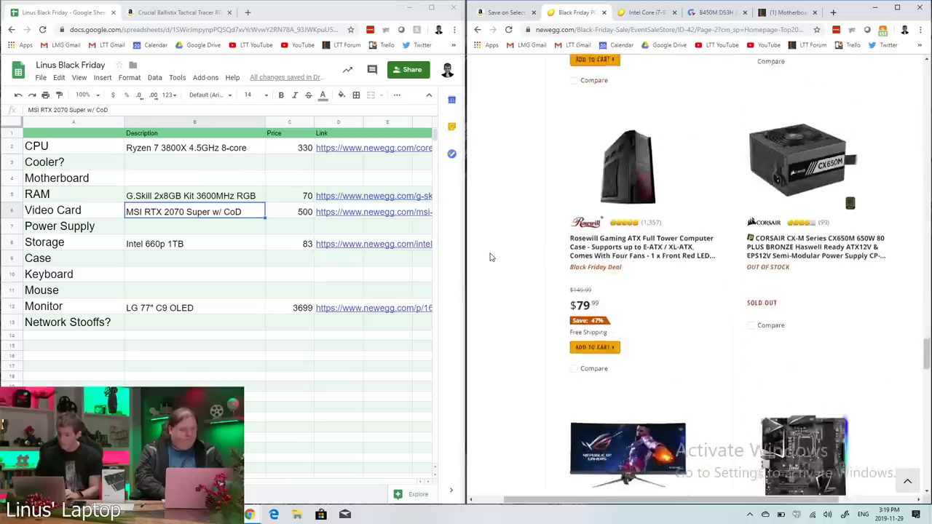
scroll(490, 257, down, 2)
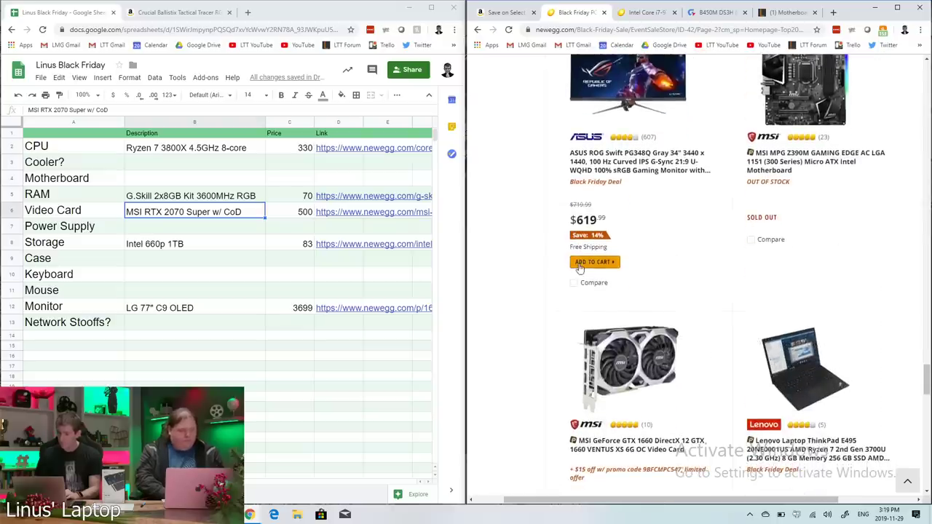
scroll(535, 231, down, 4)
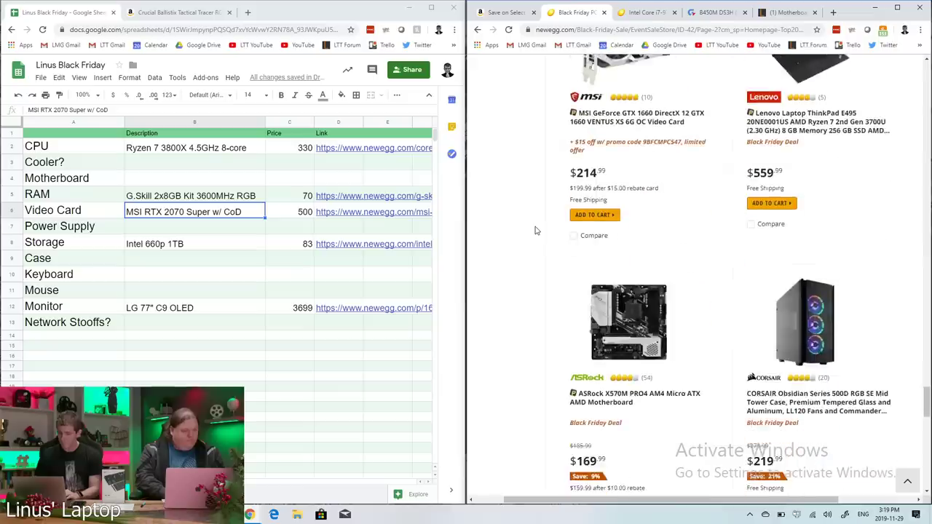
scroll(535, 230, down, 2)
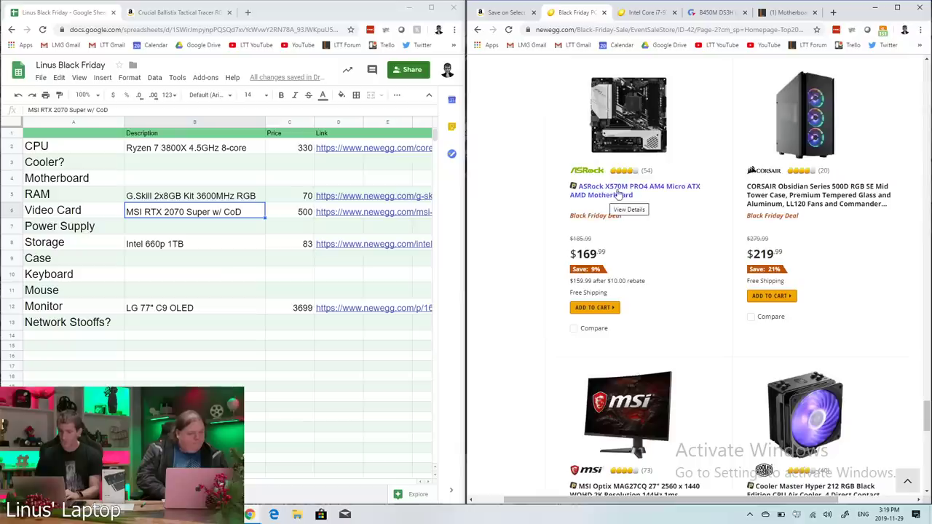
- Fill the Motherboard row with the description "Asrock X570M PRO4 mATX" and a price of 170
click(161, 178)
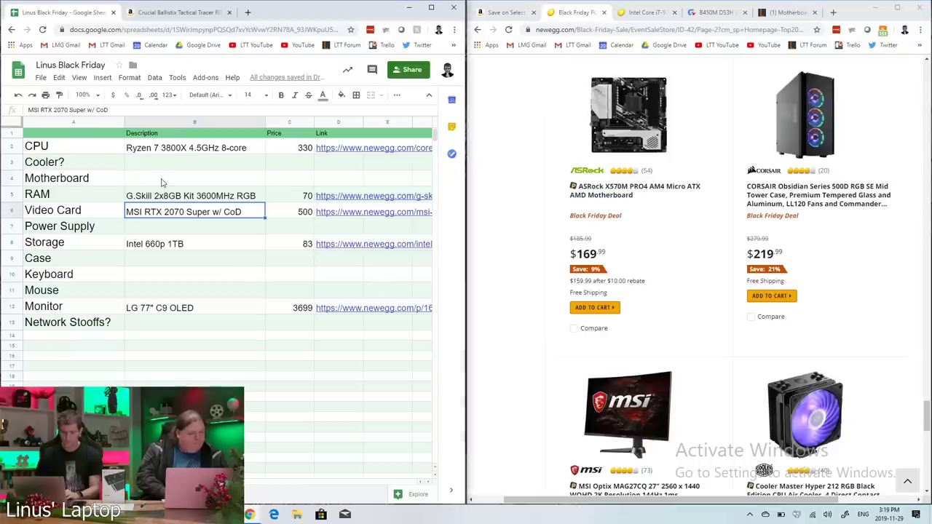
text(Asrock X570M PRO4)
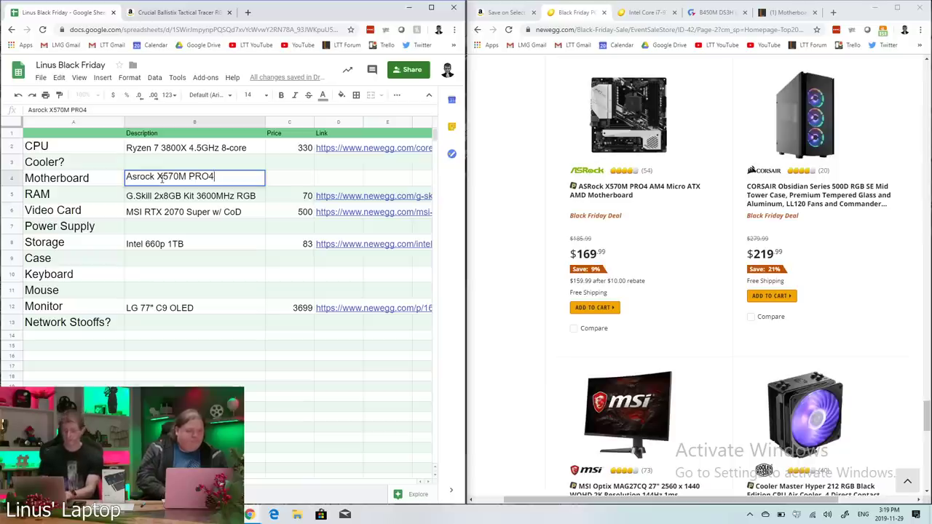
text(mATX)
key(Tab)
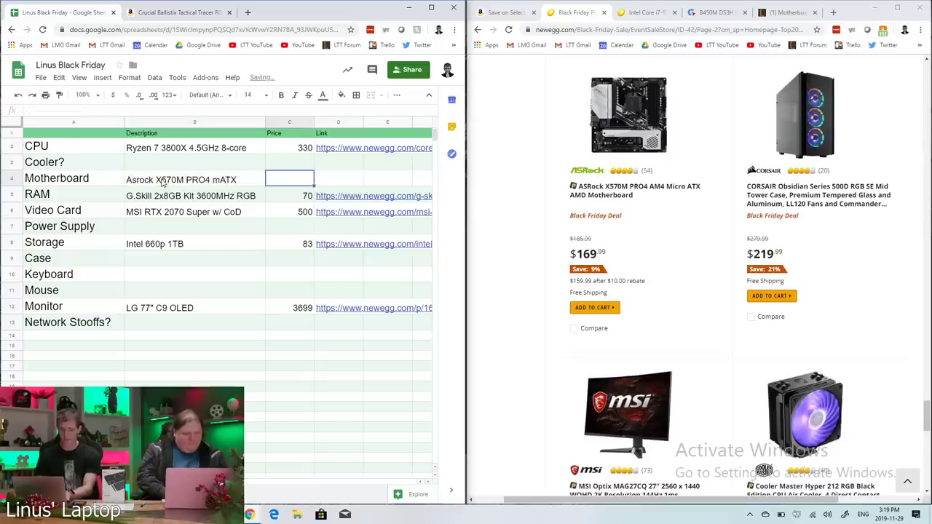
text(170)
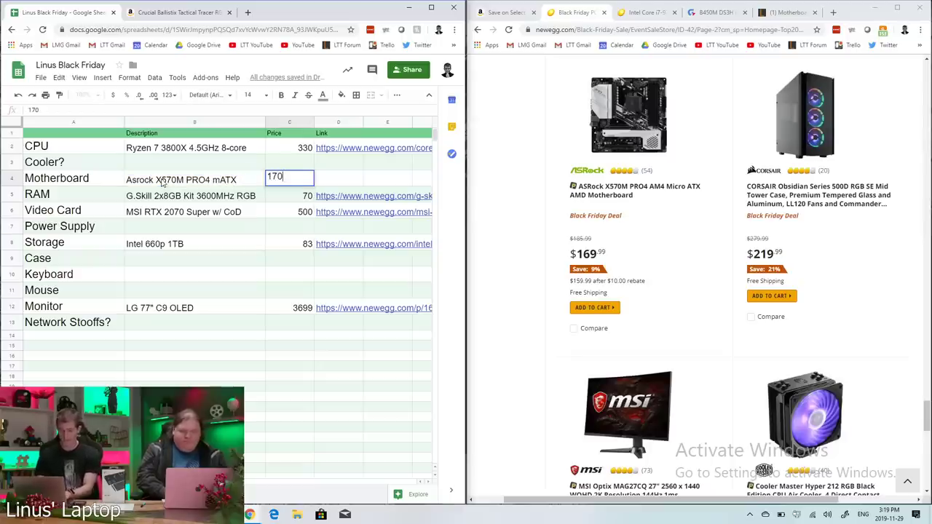
key(Tab)
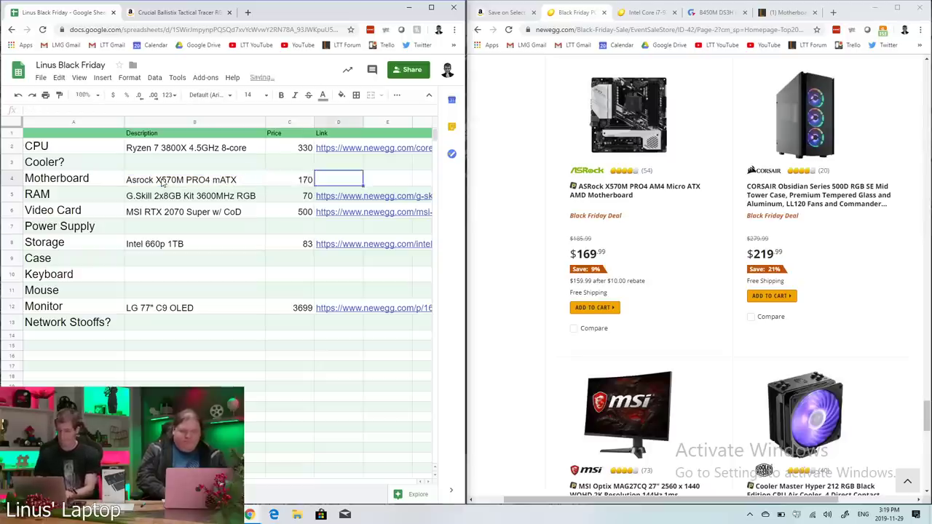
- Copy the ASRock X570M PRO4 listing's link address from Newegg and paste it into the Motherboard row's Link cell
right_click(604, 186)
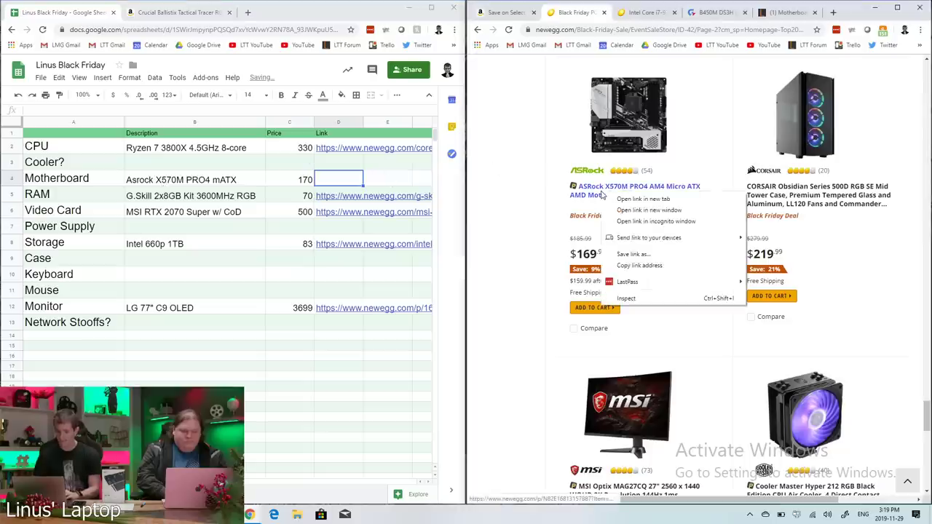
click(646, 266)
click(344, 180)
key(ctrl+v)
key(Return)
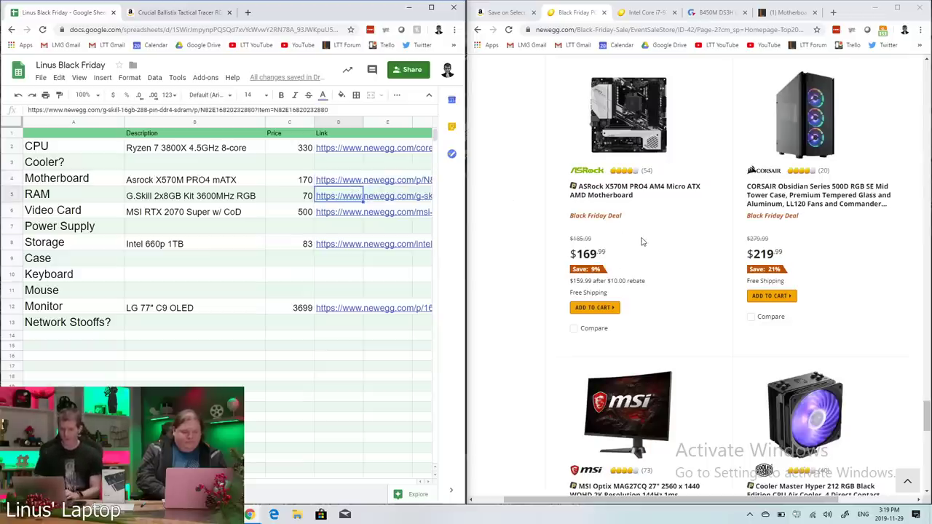
- Browse the rest of page 2 and the start of page 3 of Newegg's Black Friday deals, to the Corsair TX650M power supply
scroll(711, 281, down, 3)
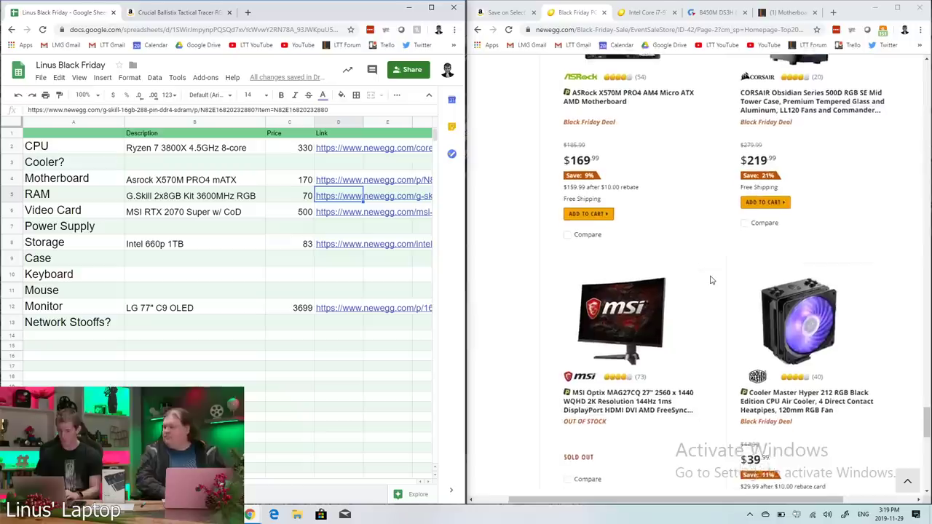
scroll(711, 280, down, 3)
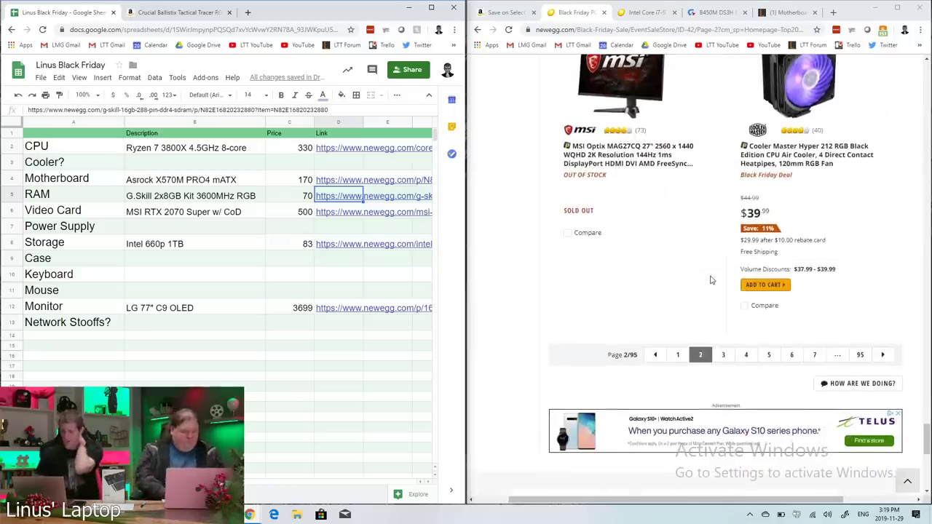
click(722, 355)
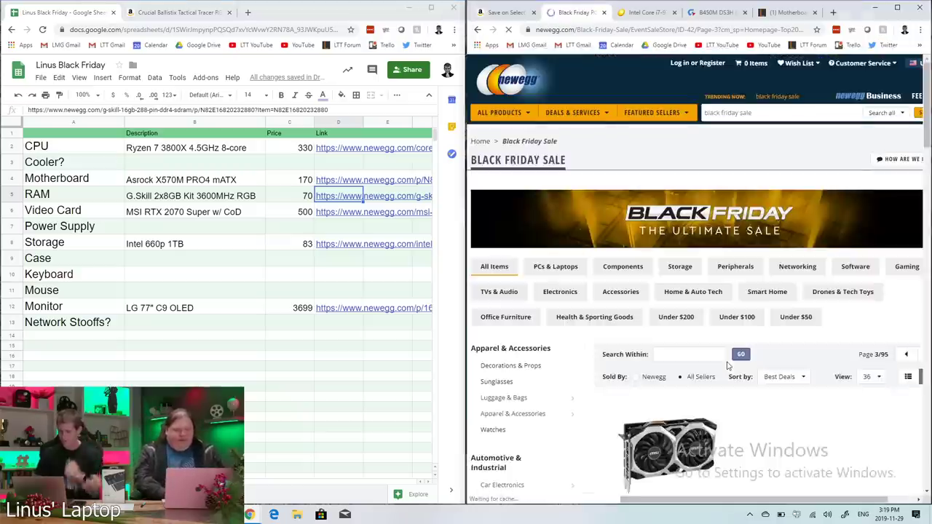
scroll(677, 326, down, 6)
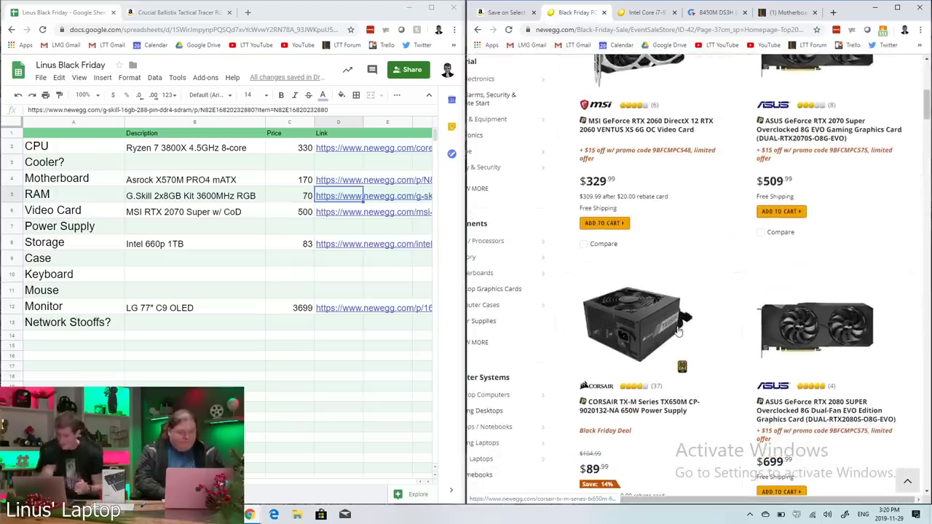
scroll(676, 331, down, 3)
scroll(677, 331, up, 2)
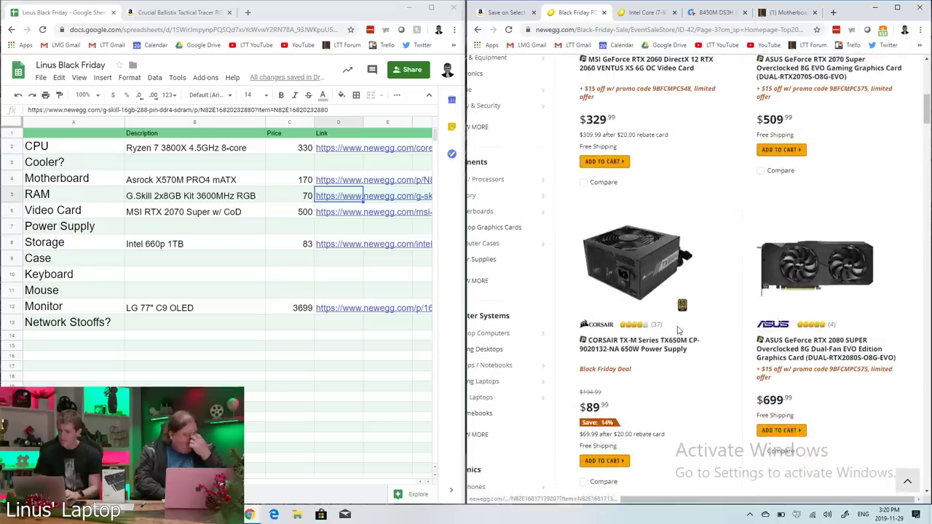
scroll(866, 193, down, 2)
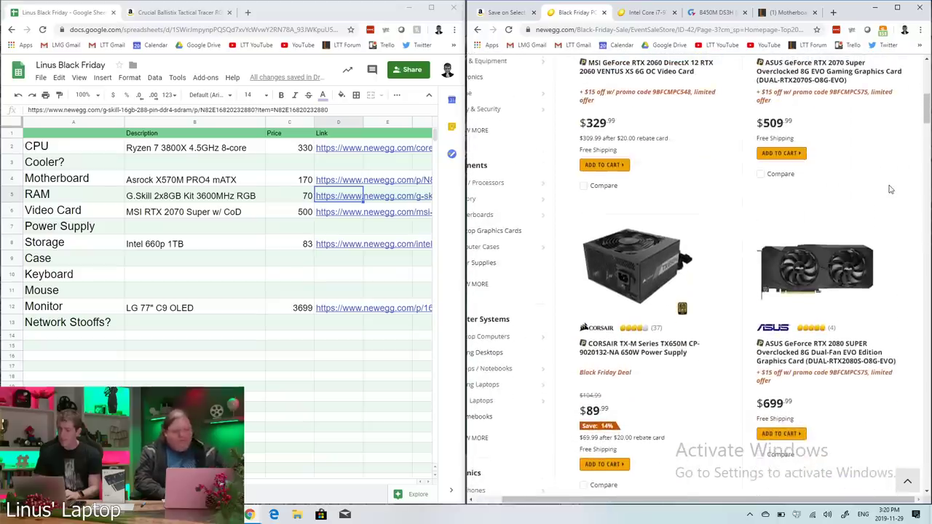
- Browse further down page 3 of the Newegg deals to the ASRock Fatal1ty B450 GAMING-ITX/AC motherboard
scroll(831, 129, down, 2)
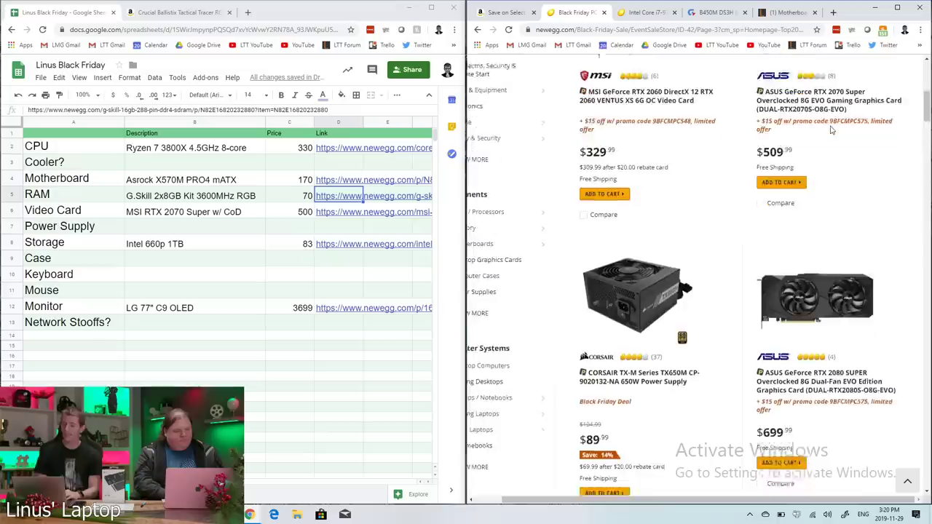
scroll(831, 129, down, 2)
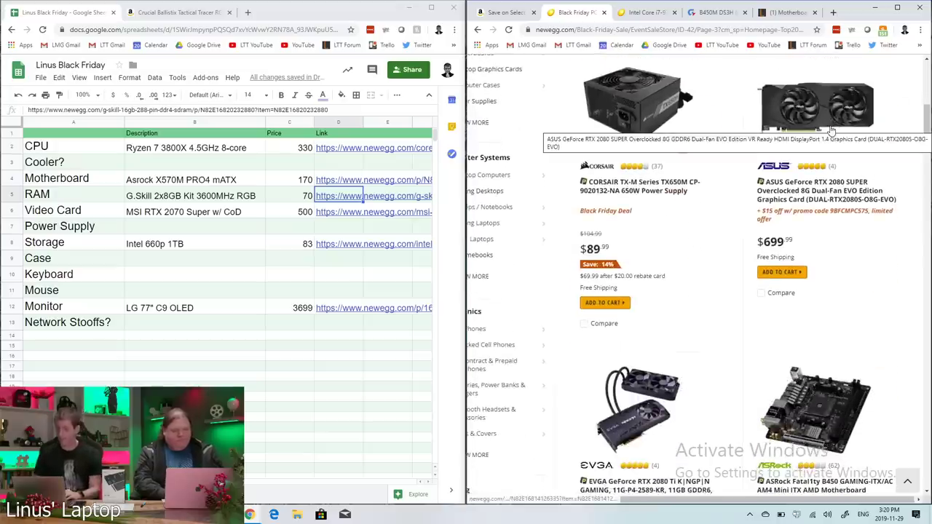
scroll(831, 129, down, 2)
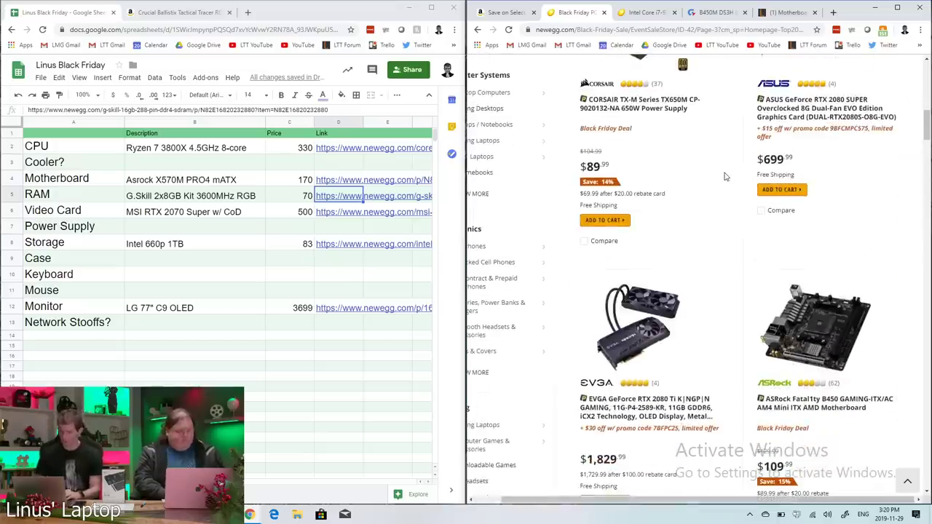
scroll(725, 177, down, 2)
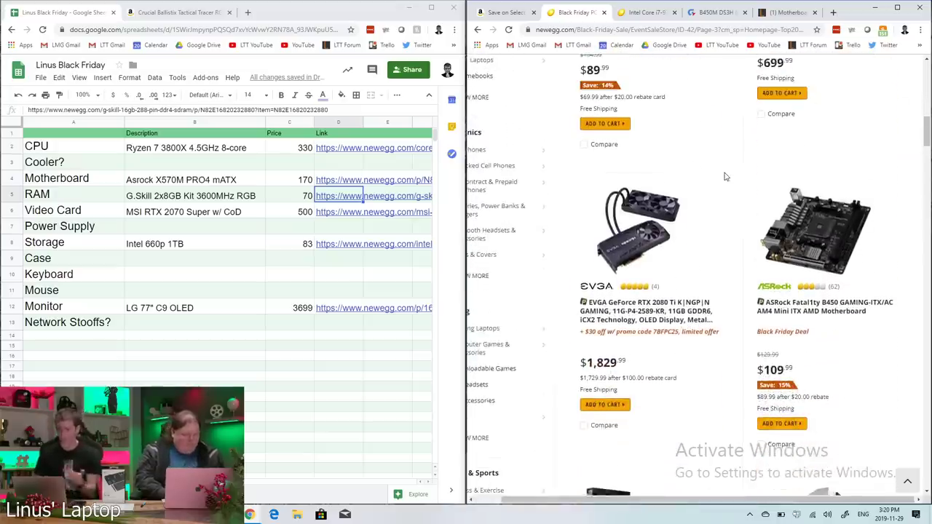
scroll(724, 176, down, 3)
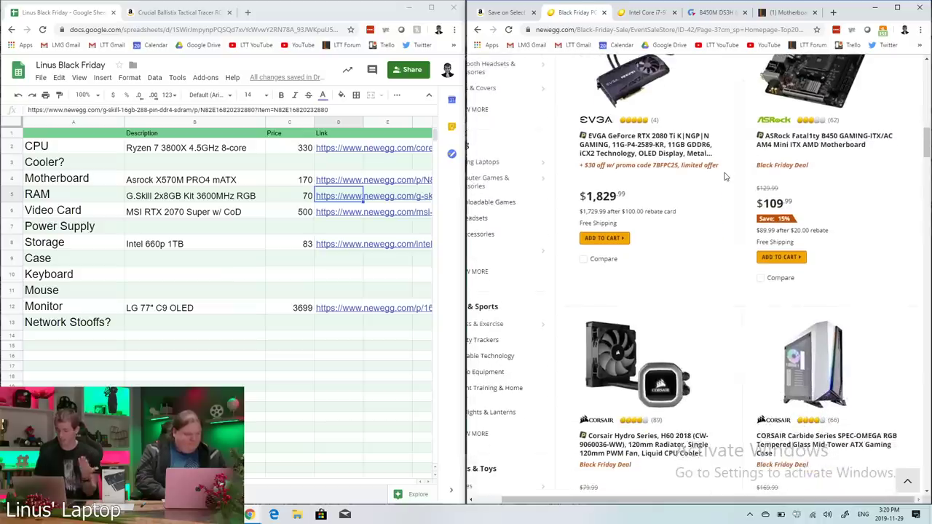
scroll(724, 177, up, 1)
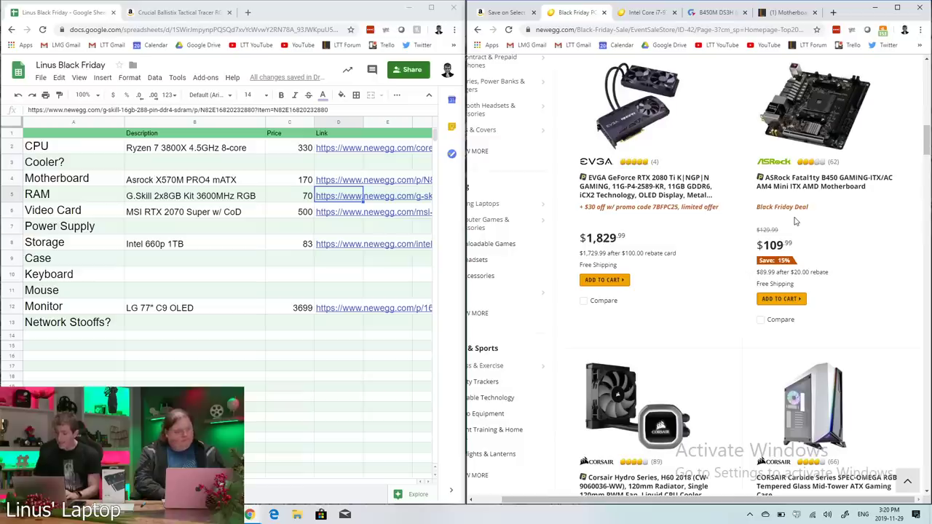
- Search the Linus Tech Tips motherboard tier list for "fatal1" and read through its AM4 tiers
click(784, 14)
text(fatal1)
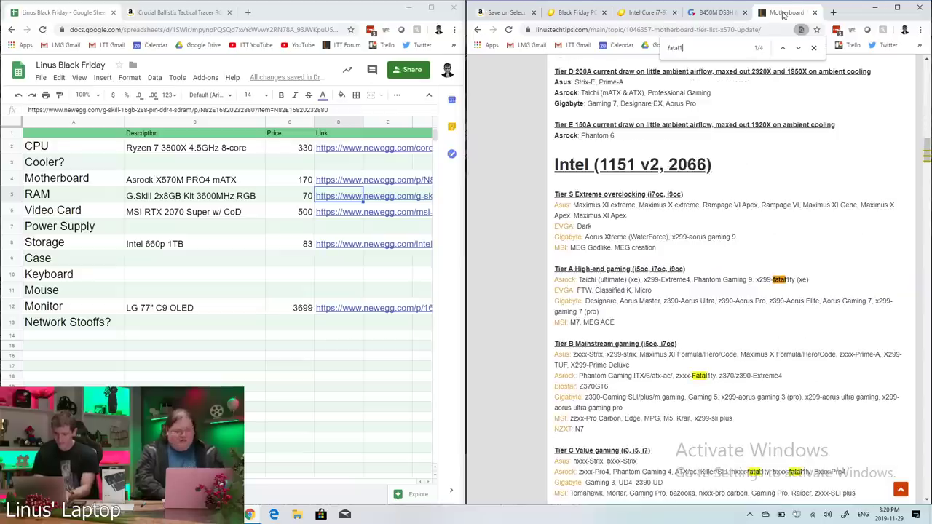
scroll(749, 260, down, 3)
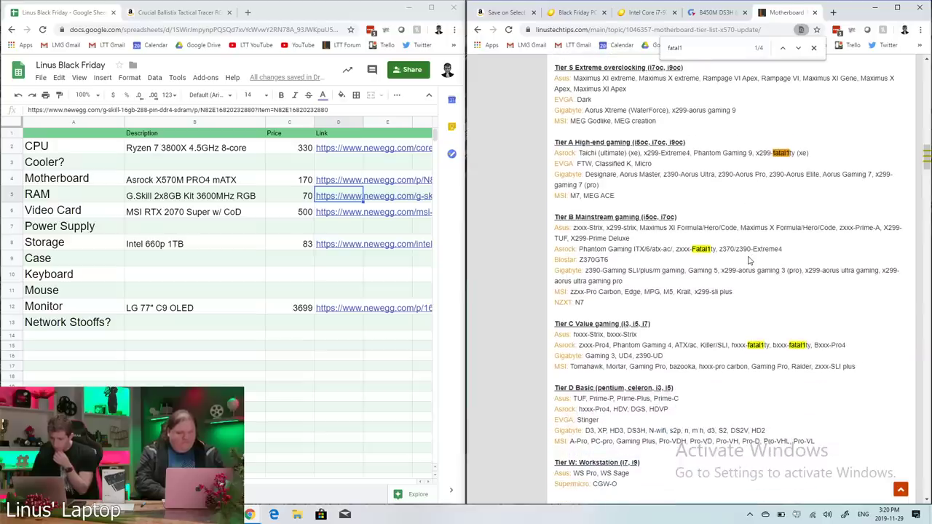
scroll(749, 261, up, 10)
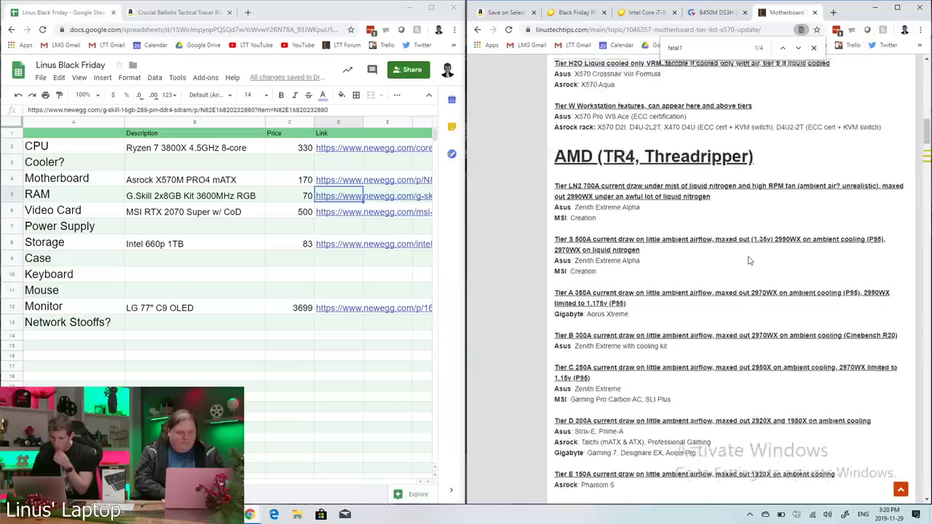
scroll(750, 261, up, 10)
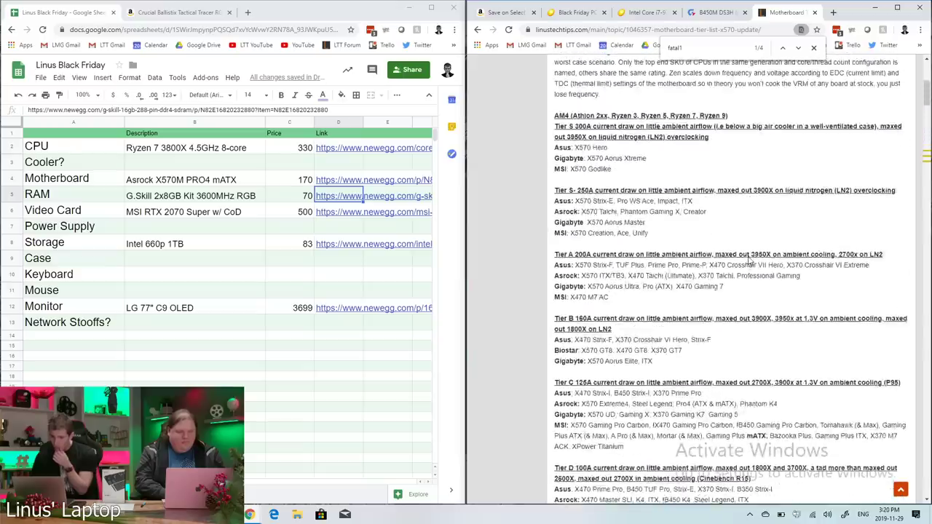
scroll(749, 261, down, 6)
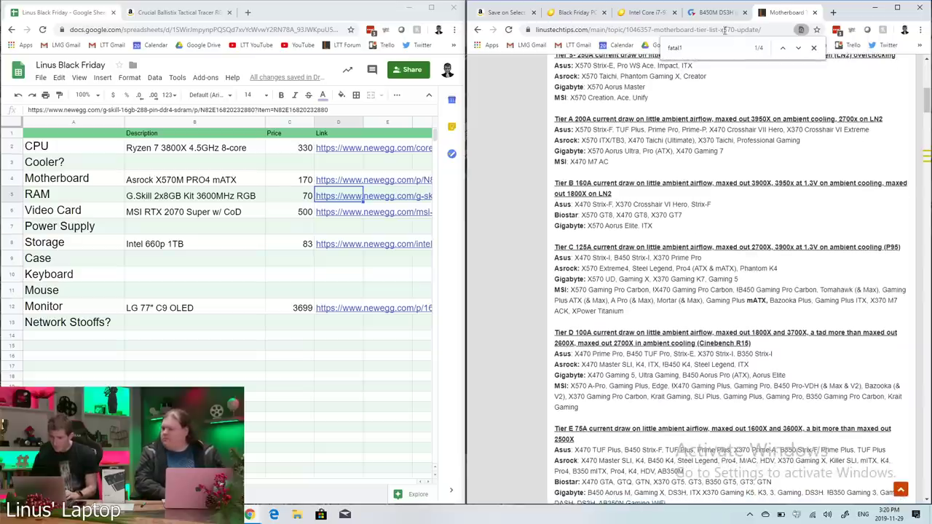
- Open the ASRock Fatal1ty B450 GAMING-ITX/AC listing in a new tab, close the Intel i7-9700K tab, and view the board's angled photo
click(566, 18)
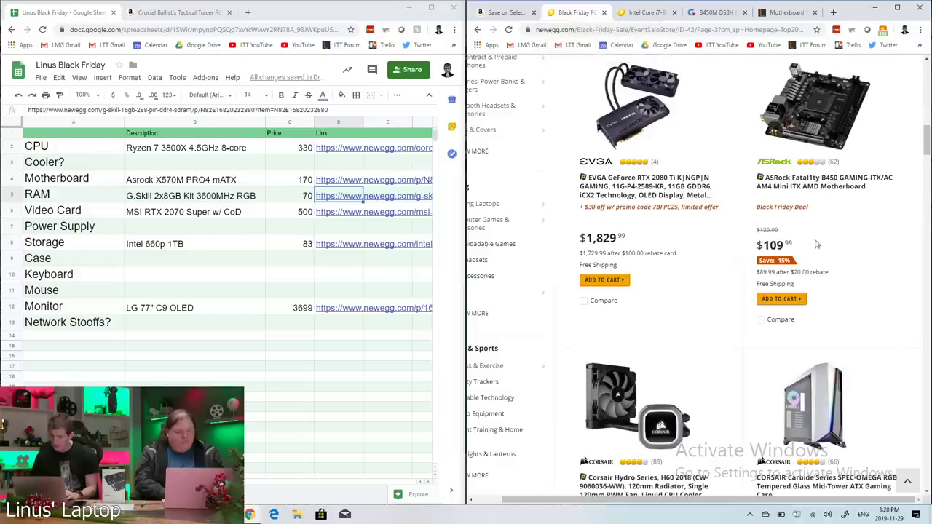
right_click(817, 191)
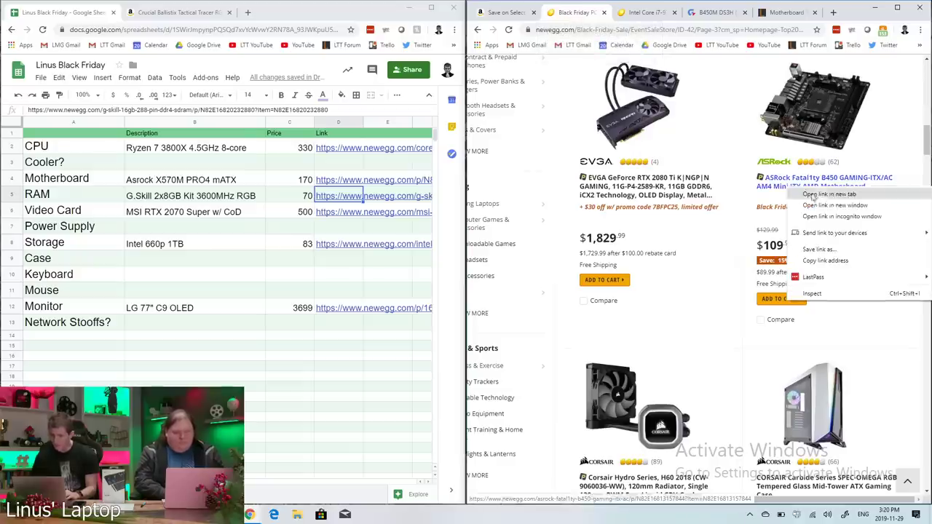
click(818, 200)
click(662, 12)
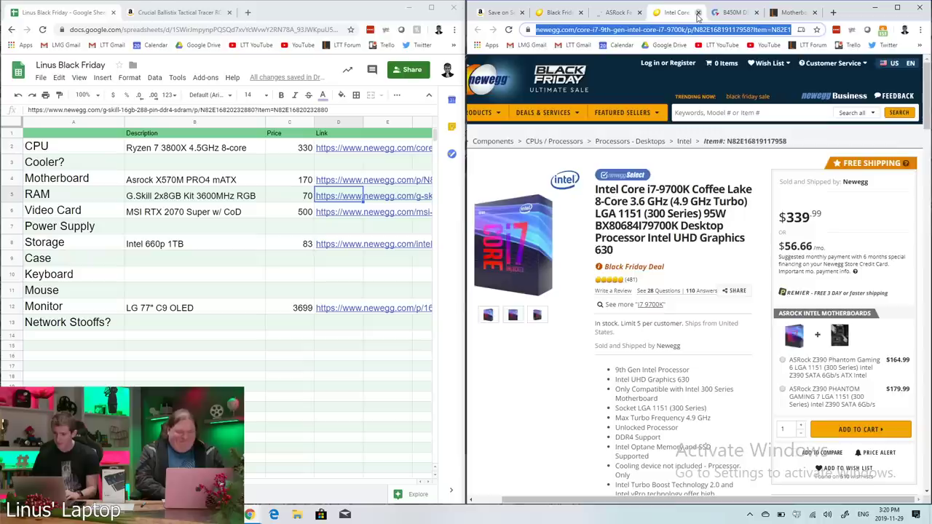
key(ctrl+w)
click(611, 12)
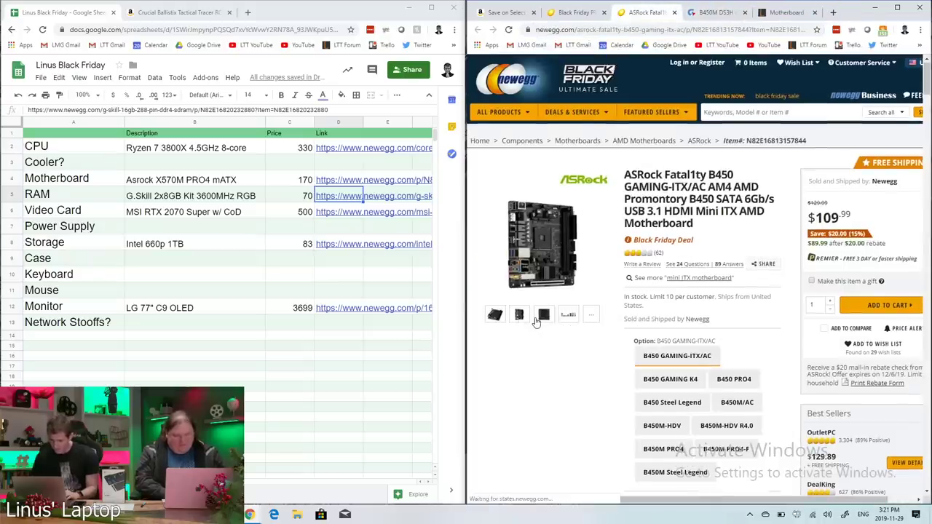
click(494, 316)
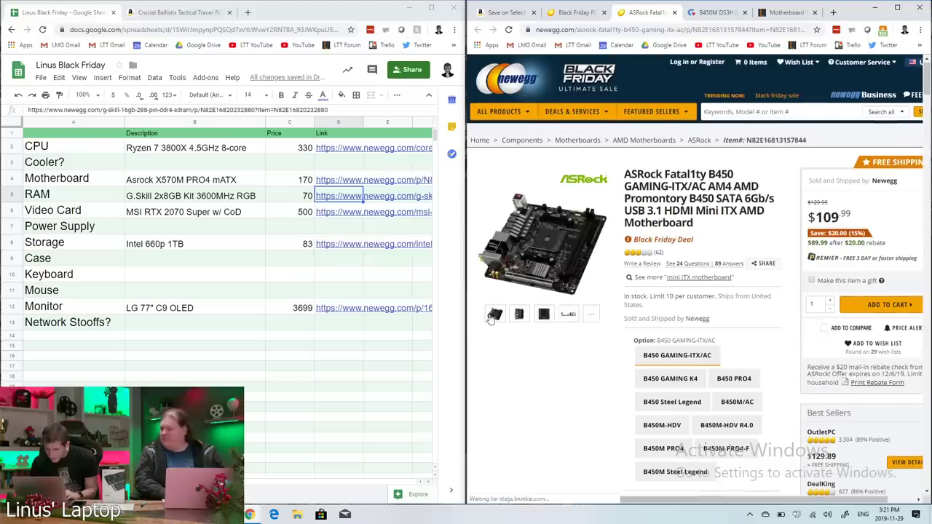
mouse_move(535, 231)
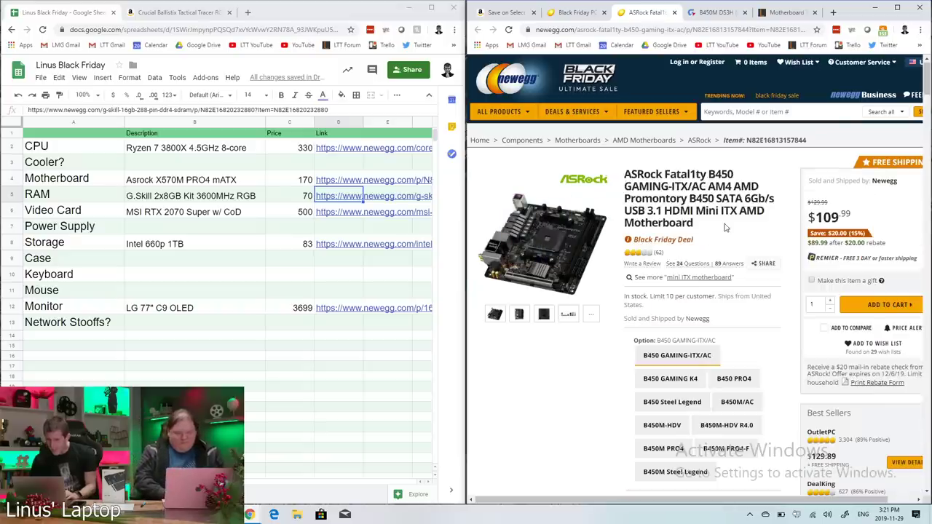
- Go to the Fatal1ty B450 board's customer reviews and filter them to 1-egg ratings
click(659, 255)
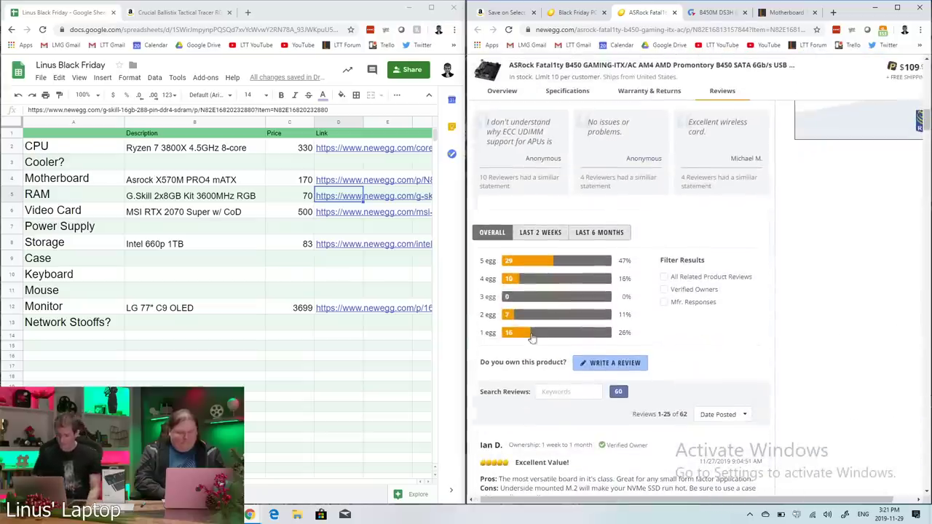
scroll(591, 327, down, 3)
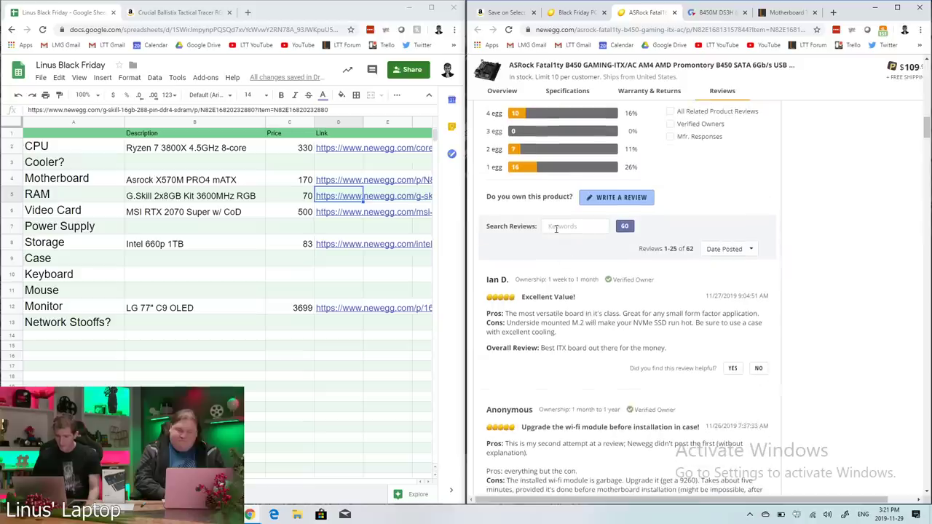
click(497, 168)
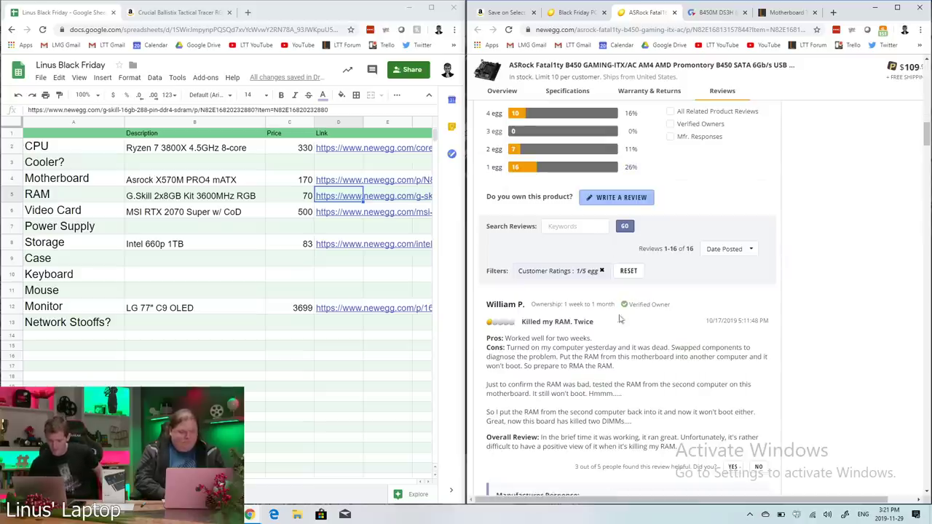
- Read the first 1-egg review, titled "Killed my RAM. Twice", along with the manufacturer's response
scroll(623, 335, down, 2)
scroll(622, 335, down, 1)
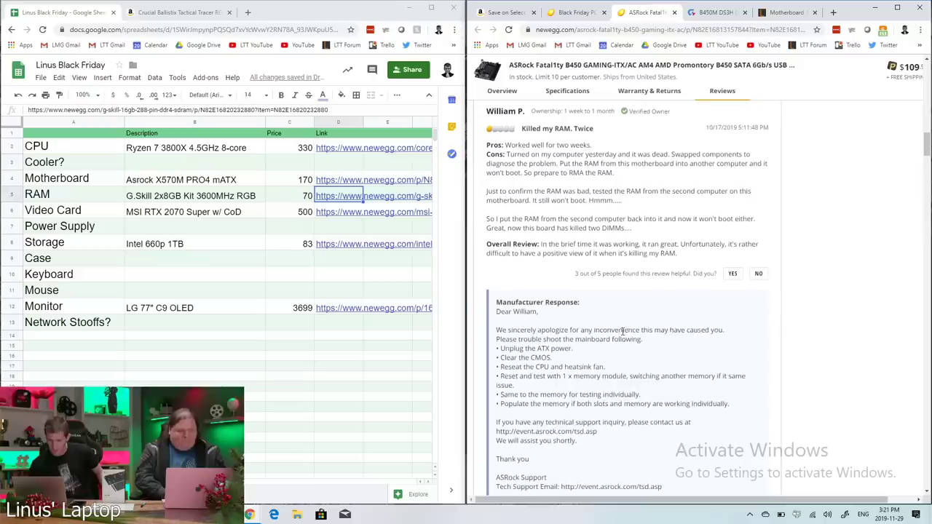
drag(573, 197, 638, 191)
click(624, 193)
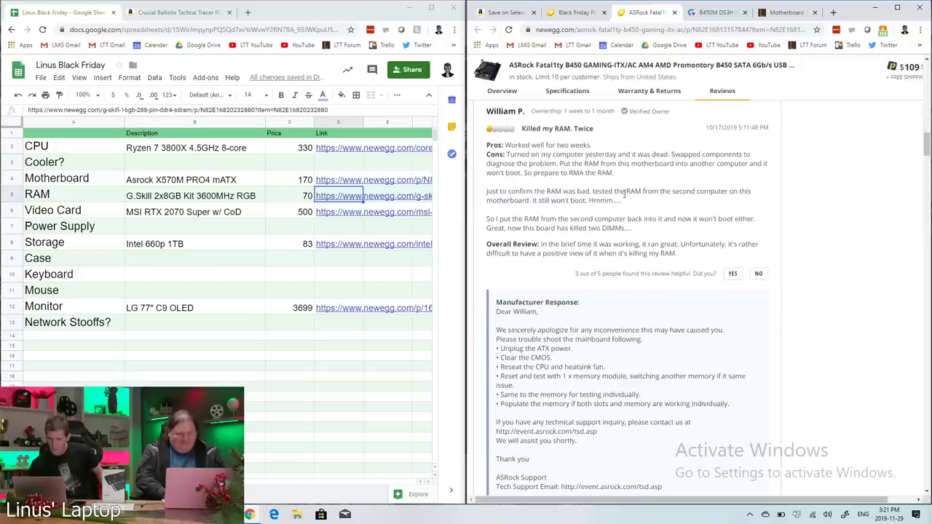
drag(563, 192, 624, 191)
click(582, 192)
drag(537, 191, 573, 197)
click(572, 196)
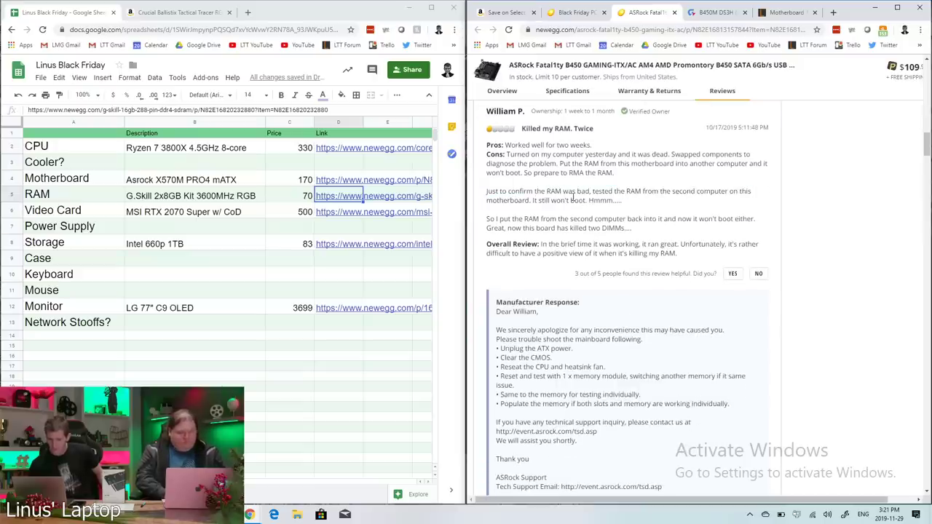
- Read through the following 1-egg reviews, as far as the one titled "Doesn't work with Zen 2 CPUs"
scroll(572, 197, down, 4)
scroll(573, 197, up, 3)
scroll(572, 197, down, 2)
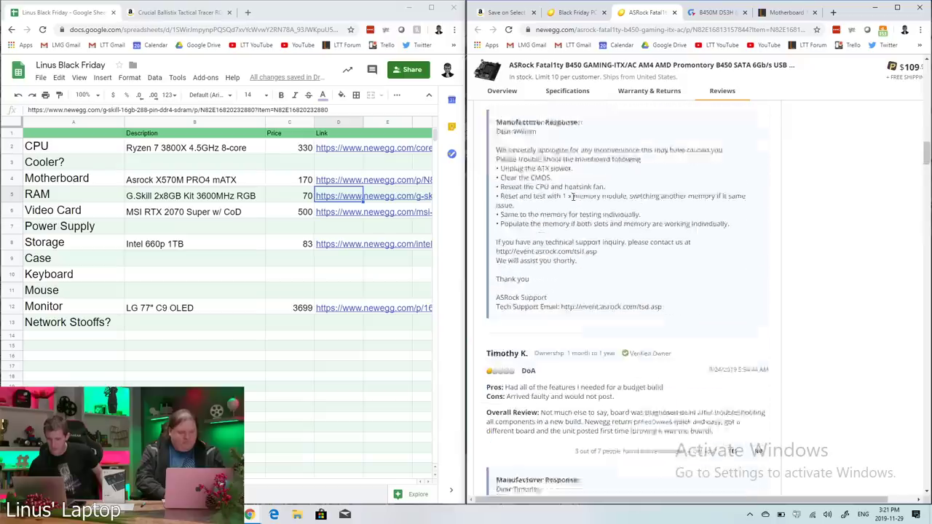
scroll(573, 196, down, 3)
drag(552, 231, 603, 228)
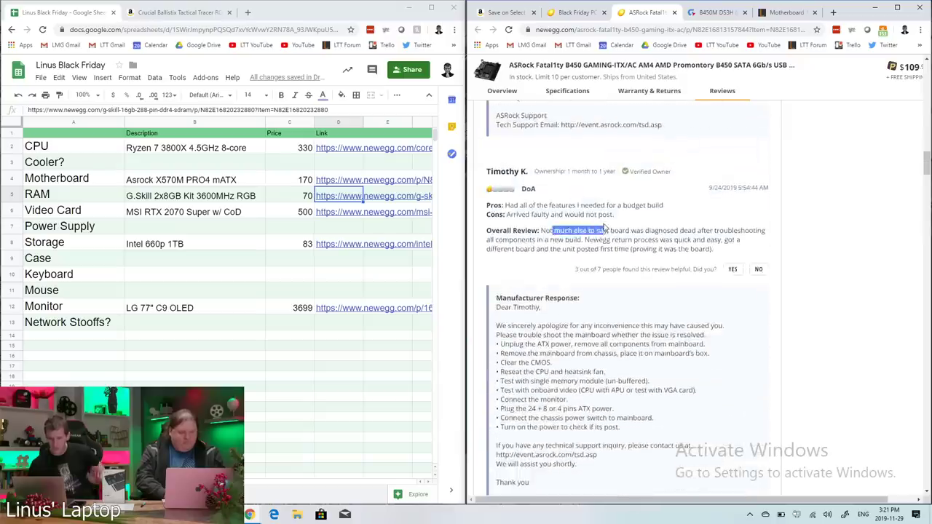
click(603, 228)
scroll(604, 227, down, 5)
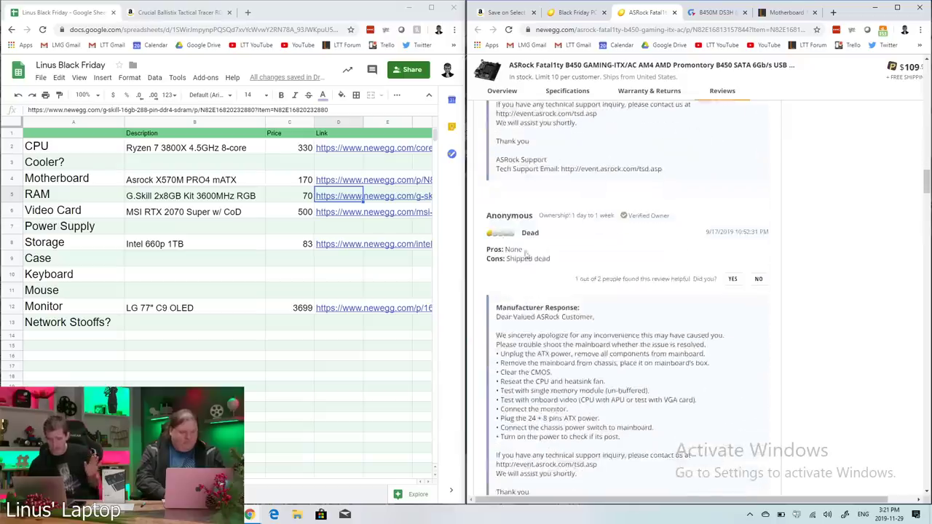
drag(515, 256, 551, 265)
scroll(551, 263, down, 2)
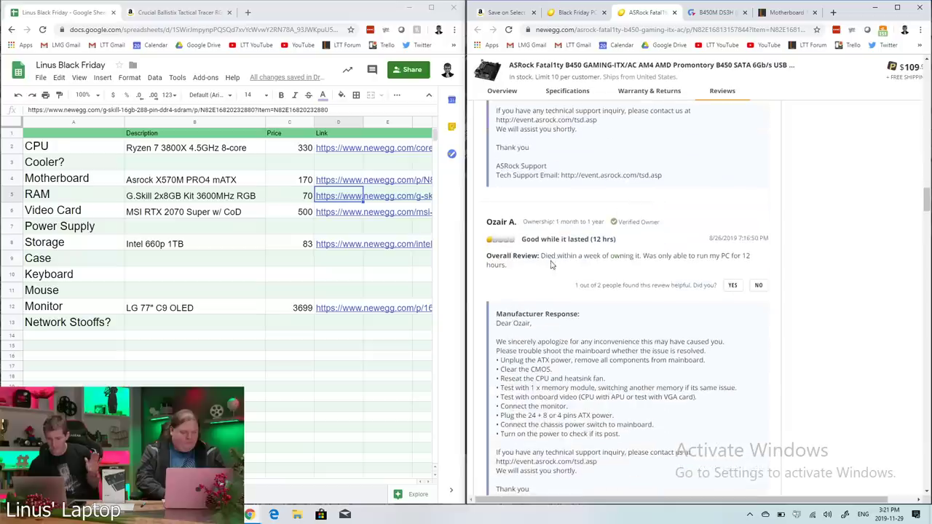
drag(537, 255, 668, 256)
click(667, 256)
drag(583, 255, 626, 257)
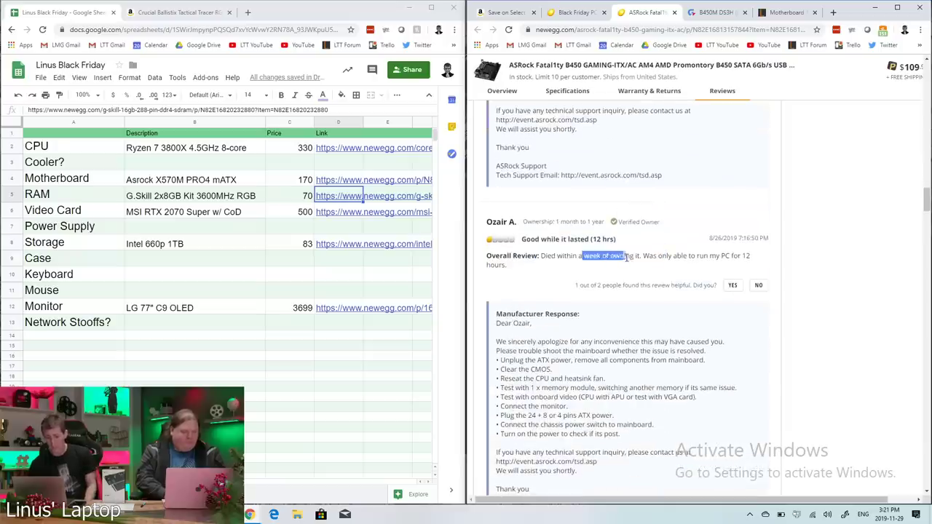
scroll(627, 257, down, 4)
drag(528, 284, 619, 289)
click(617, 288)
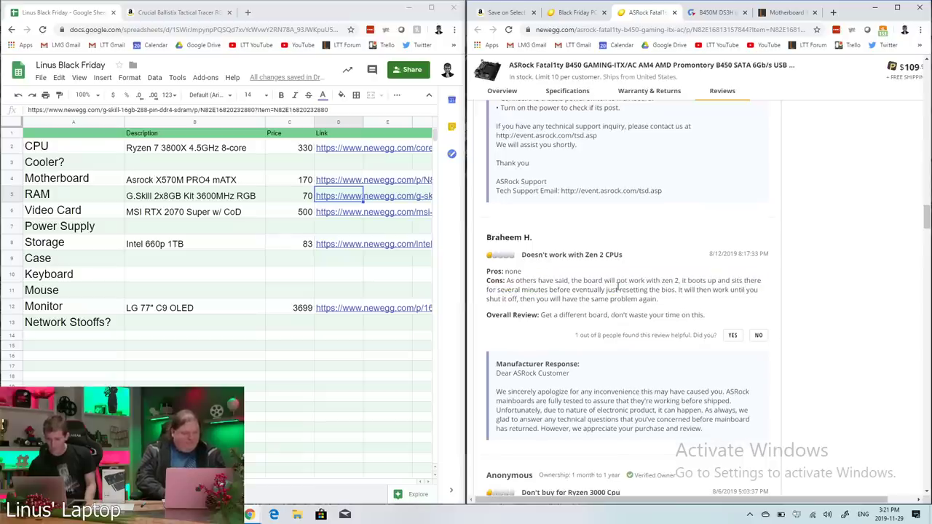
- Read the 1-egg reviews titled "Don't buy for Ryzen 3000 Cpu" and "Terrible motherboard.", checking the mention of Ryzen 3000 processors
scroll(617, 288, down, 3)
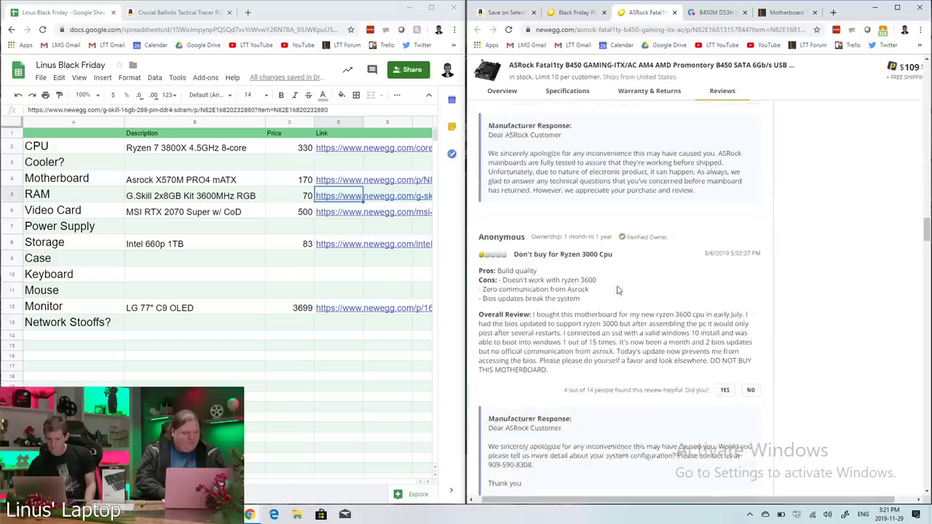
scroll(617, 290, down, 1)
mouse_move(524, 225)
mouse_down()
mouse_move(588, 246)
mouse_move(526, 226)
mouse_up()
click(560, 242)
click(526, 226)
scroll(559, 281, down, 6)
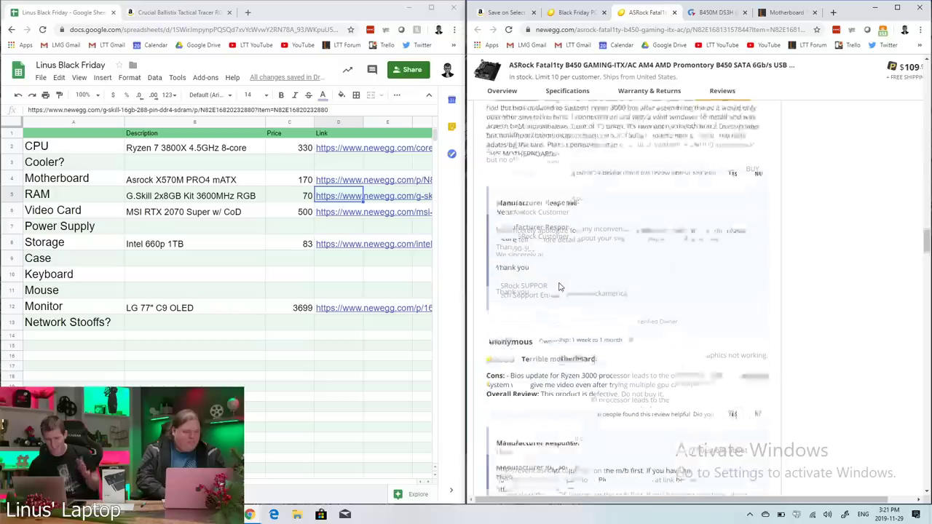
drag(560, 211, 630, 211)
drag(569, 211, 631, 211)
click(625, 211)
click(630, 211)
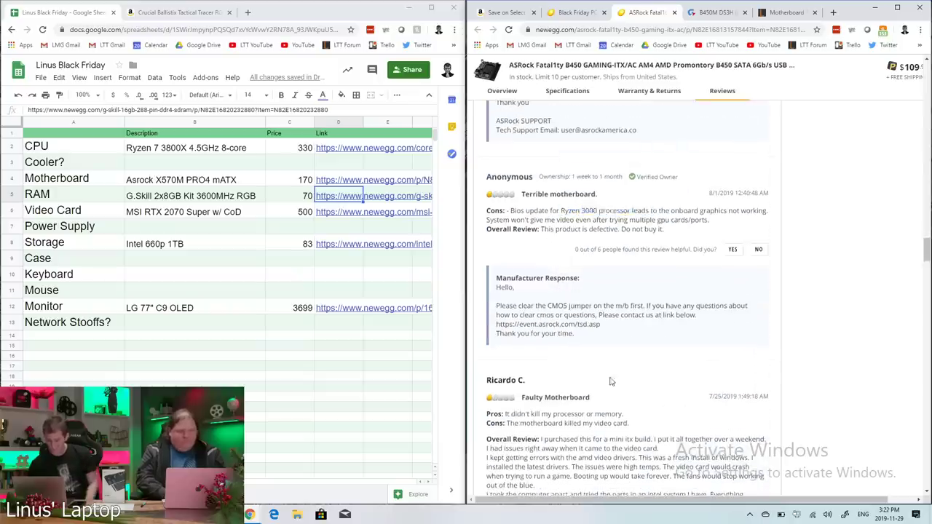
- Skim the remaining 1-egg reviews, from "Faulty Motherboard" through "So many problems, what a waste of time."
scroll(612, 380, down, 3)
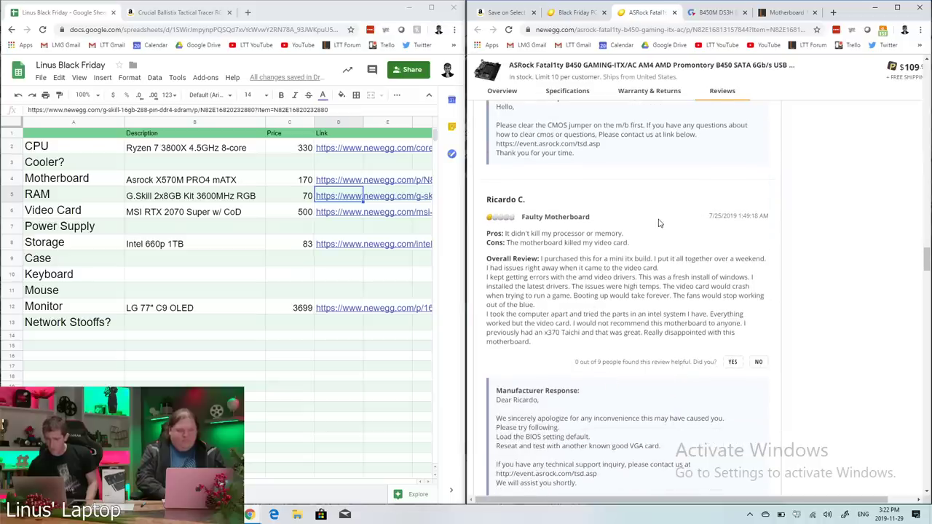
scroll(659, 224, down, 5)
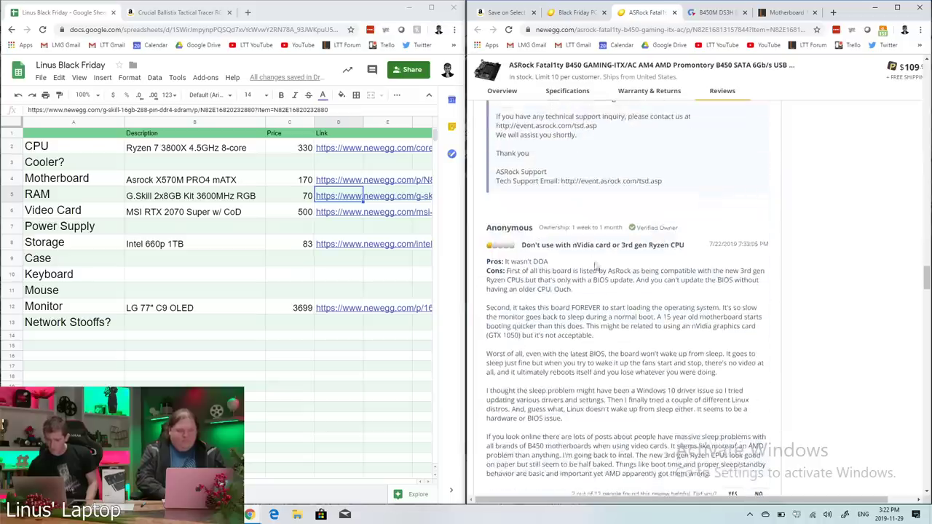
scroll(615, 318, down, 7)
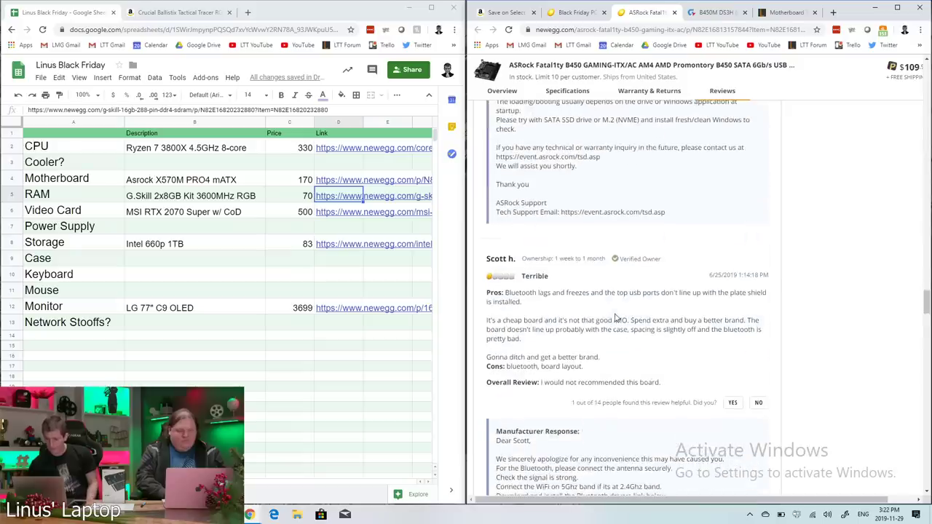
scroll(588, 332, down, 5)
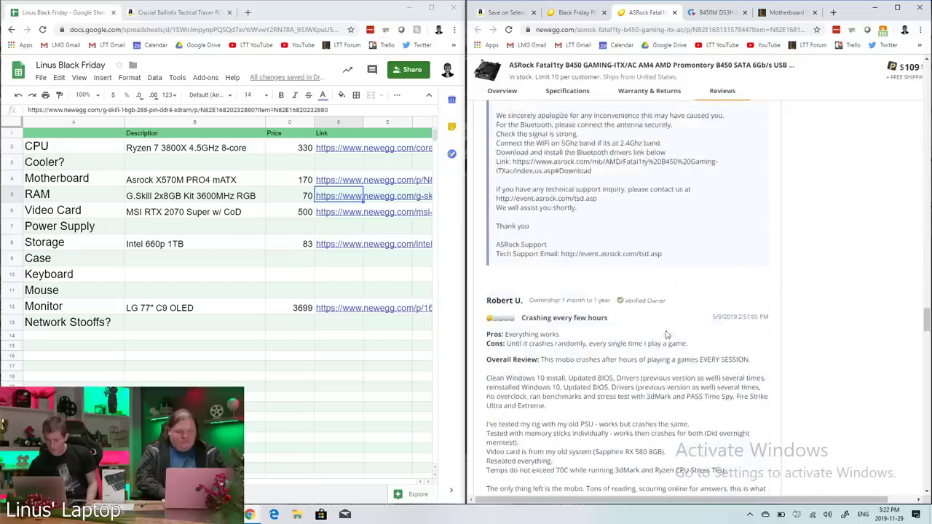
scroll(650, 345, down, 10)
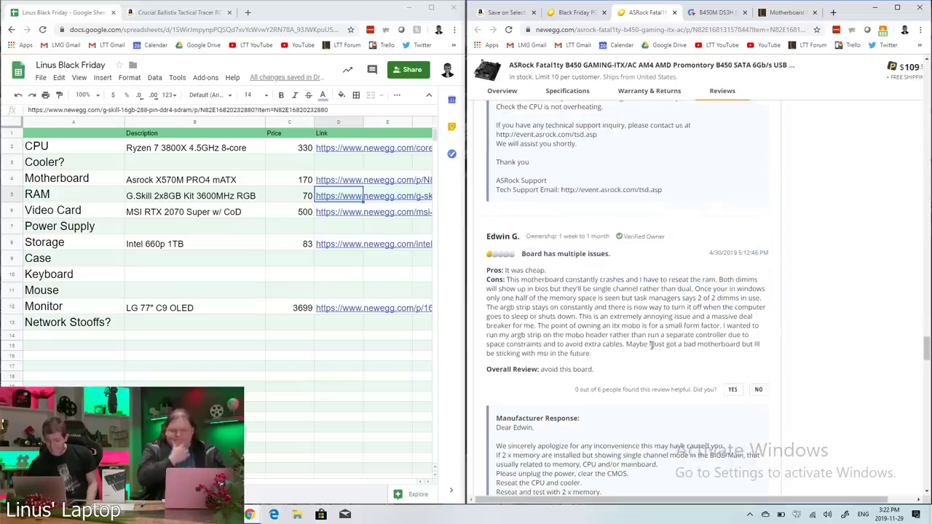
scroll(699, 284, down, 4)
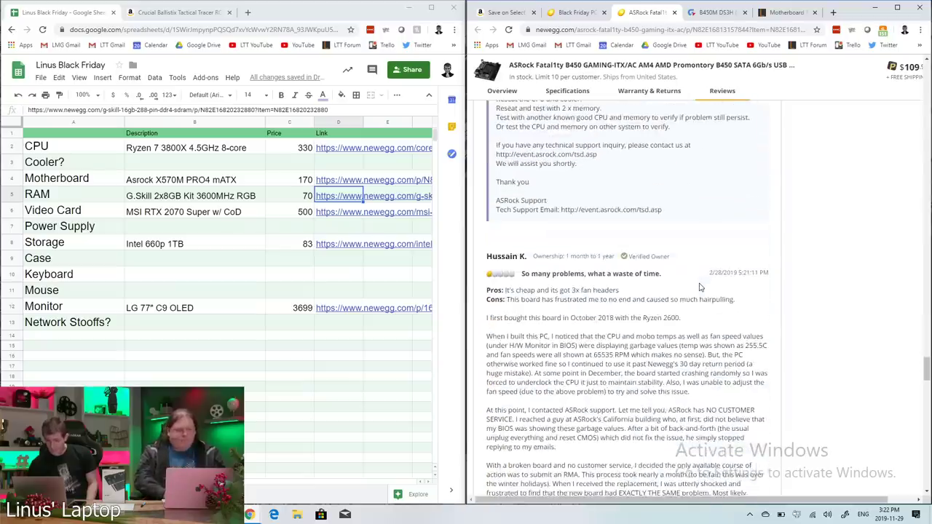
scroll(699, 287, down, 15)
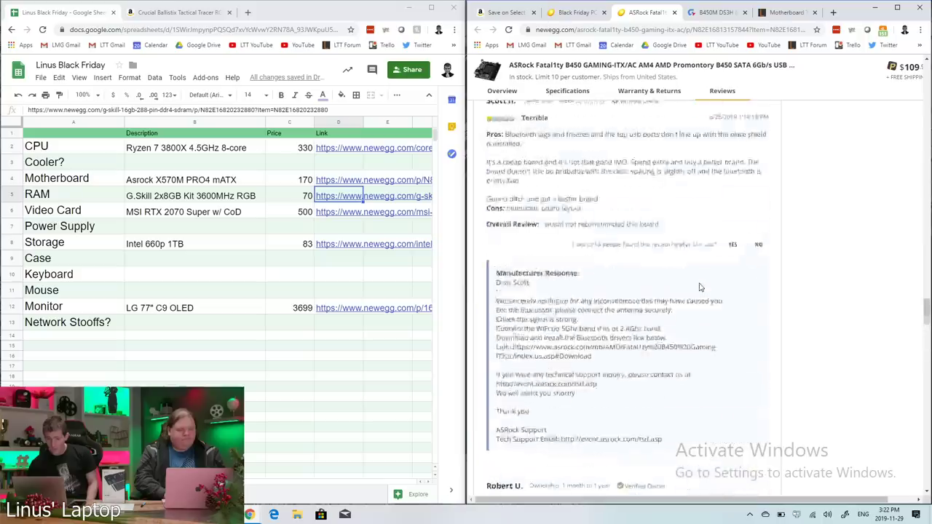
- Narrow the 1-egg reviews to those posted in the last 2 weeks and look over the matches
scroll(700, 286, up, 20)
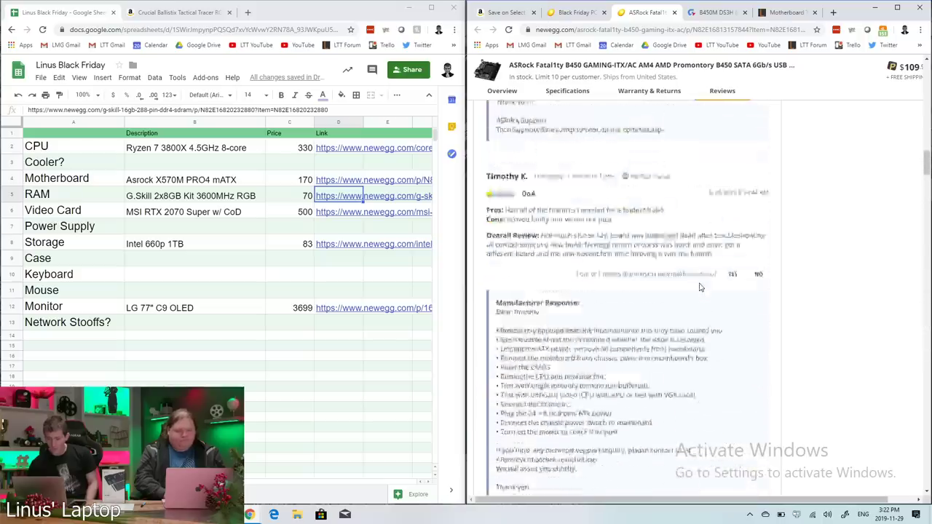
scroll(699, 287, down, 3)
click(547, 210)
scroll(723, 327, down, 5)
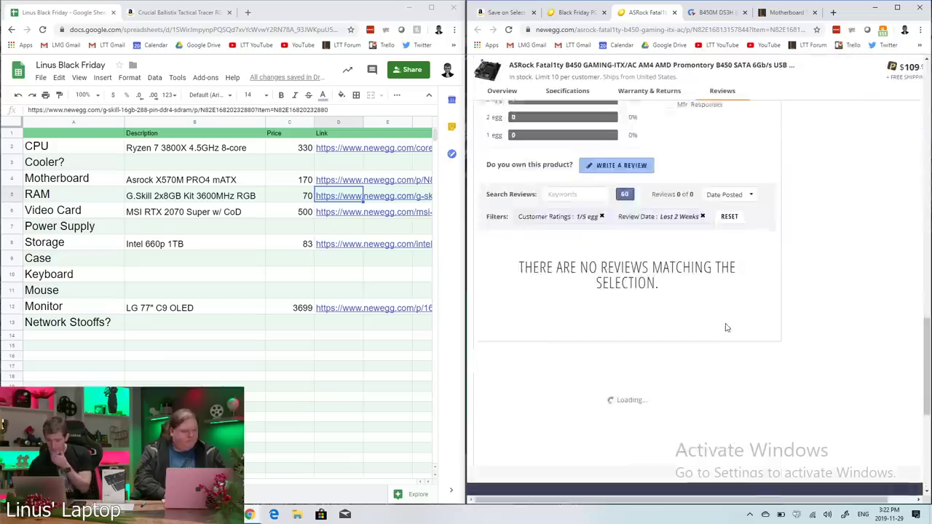
scroll(726, 327, down, 6)
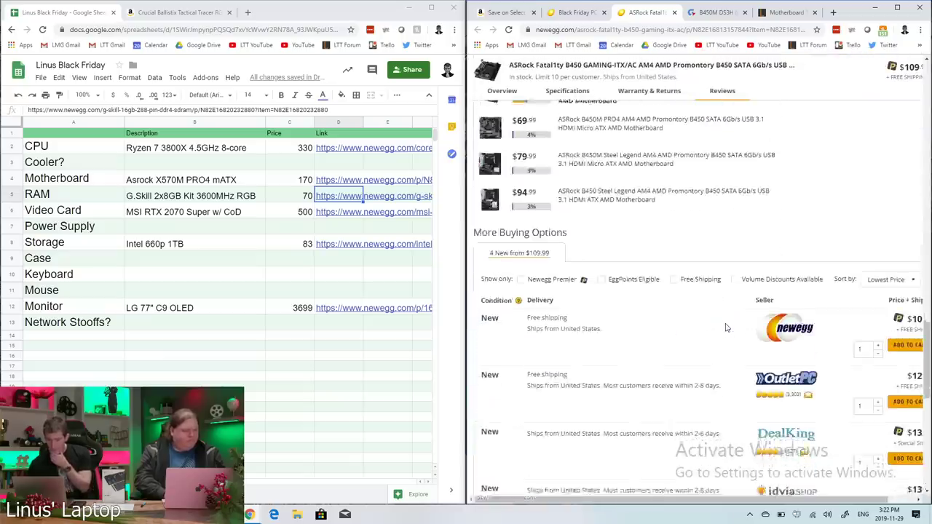
scroll(726, 327, up, 10)
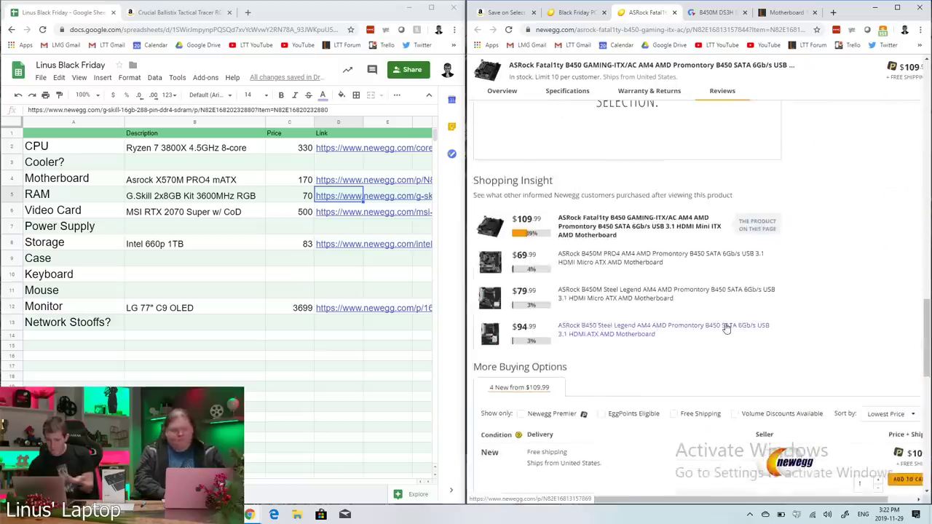
scroll(624, 220, up, 2)
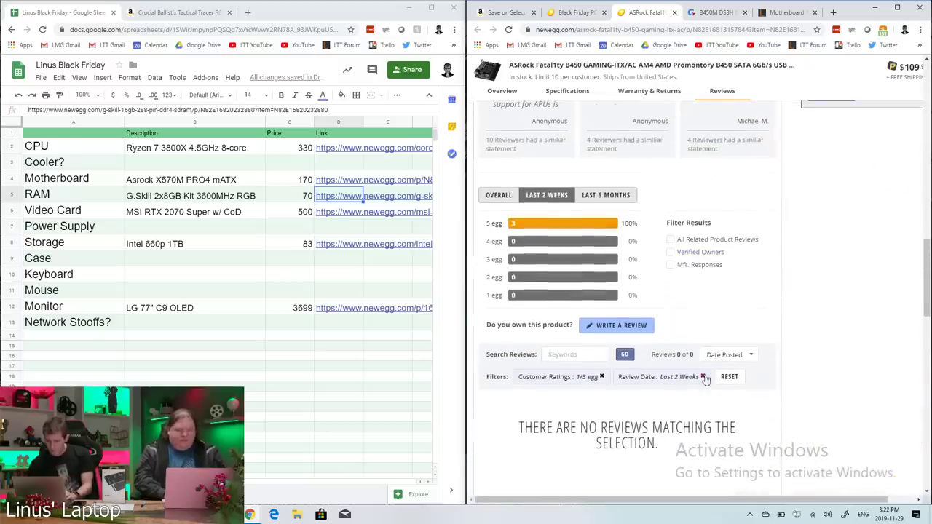
- Clear the 1-egg rating filter and read the reviews of all ratings from the last 2 weeks
click(702, 377)
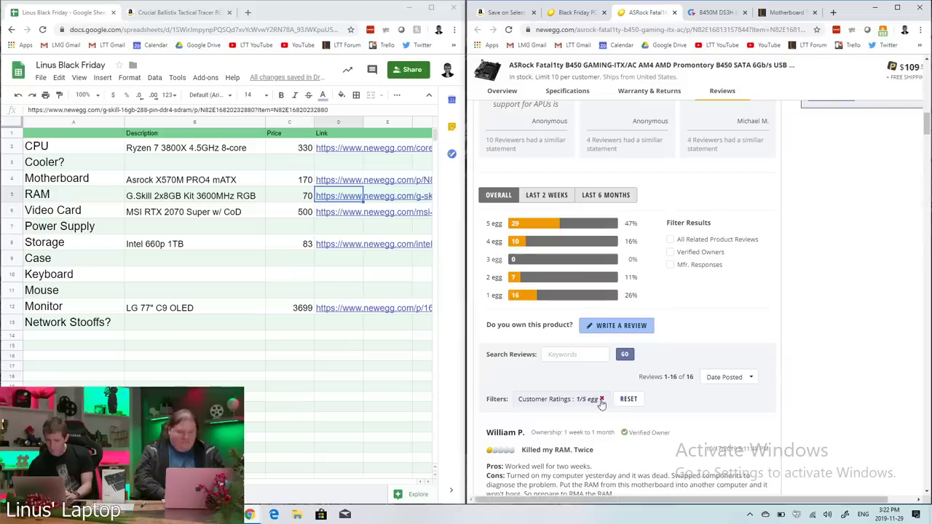
click(601, 400)
click(558, 199)
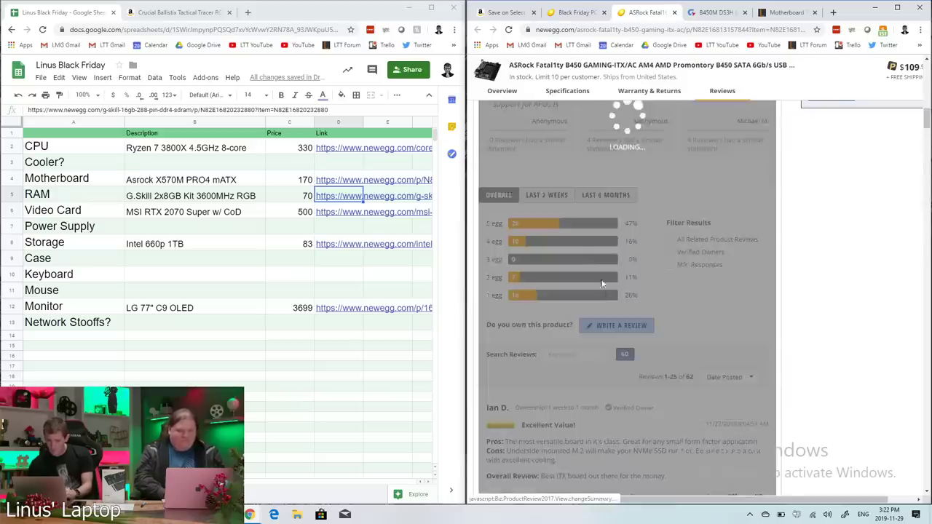
scroll(607, 294, down, 3)
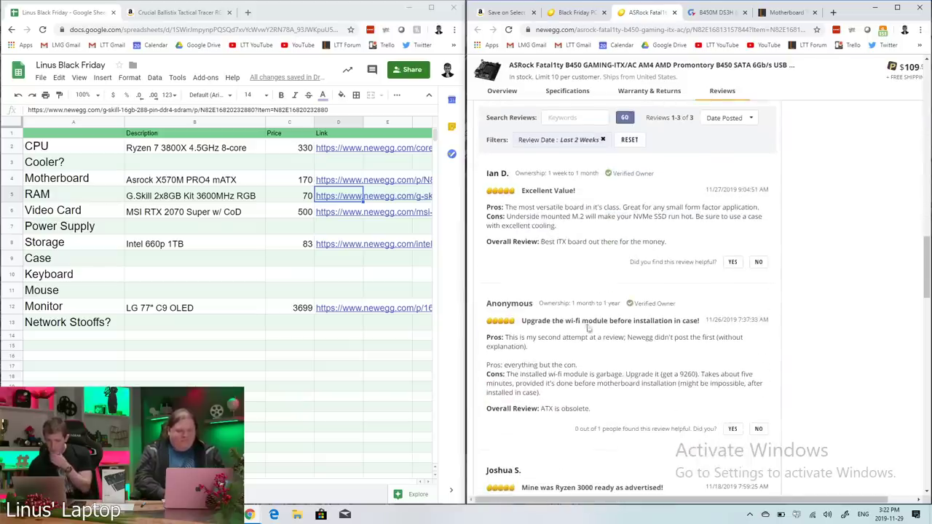
scroll(558, 353, down, 4)
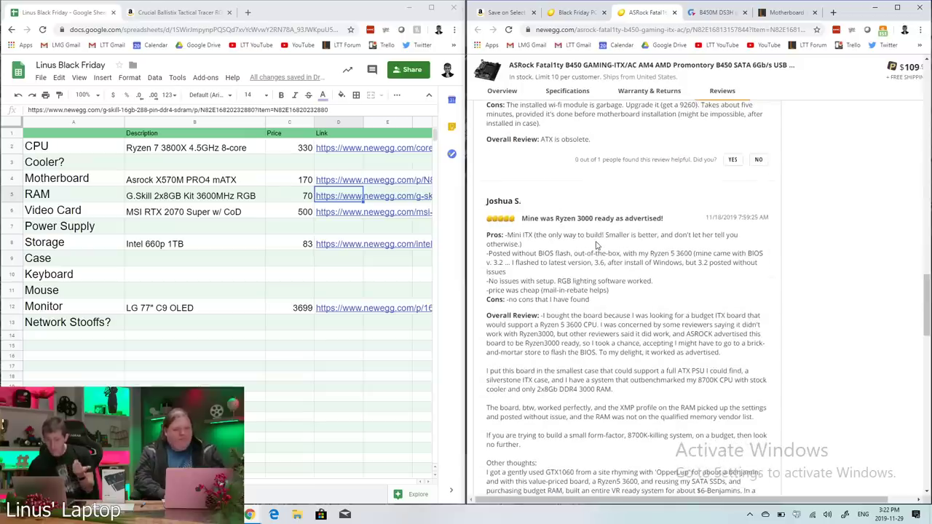
scroll(596, 245, down, 2)
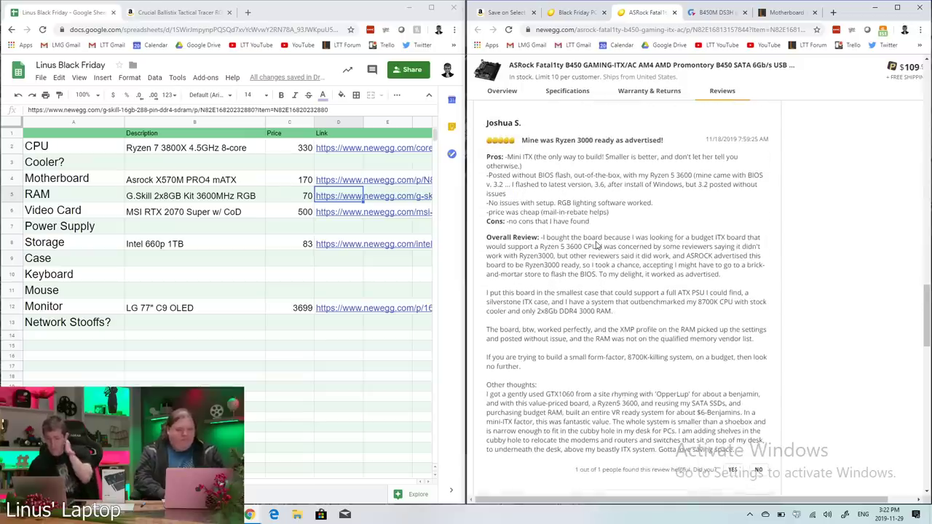
scroll(595, 242, up, 5)
scroll(595, 242, up, 3)
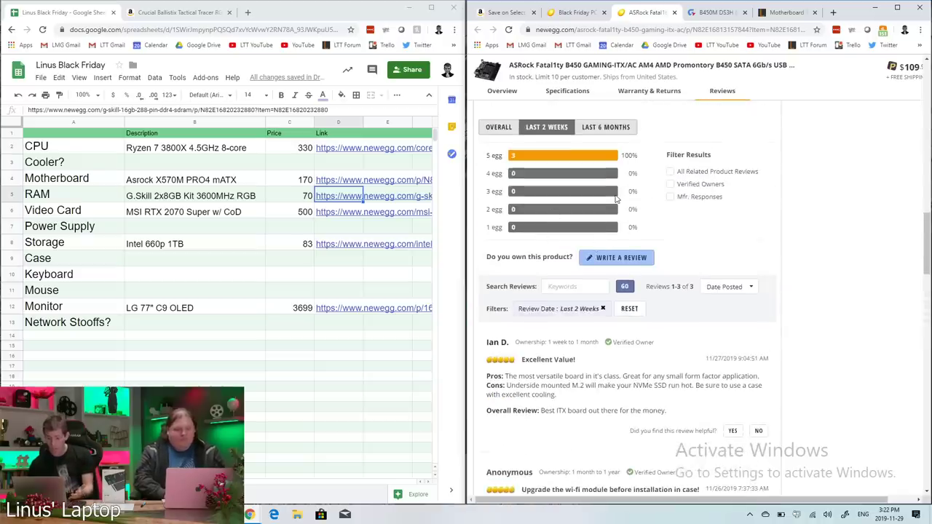
- Return to the start of the Fatal1ty B450 GAMING-ITX/AC listing and copy its URL
scroll(694, 145, up, 15)
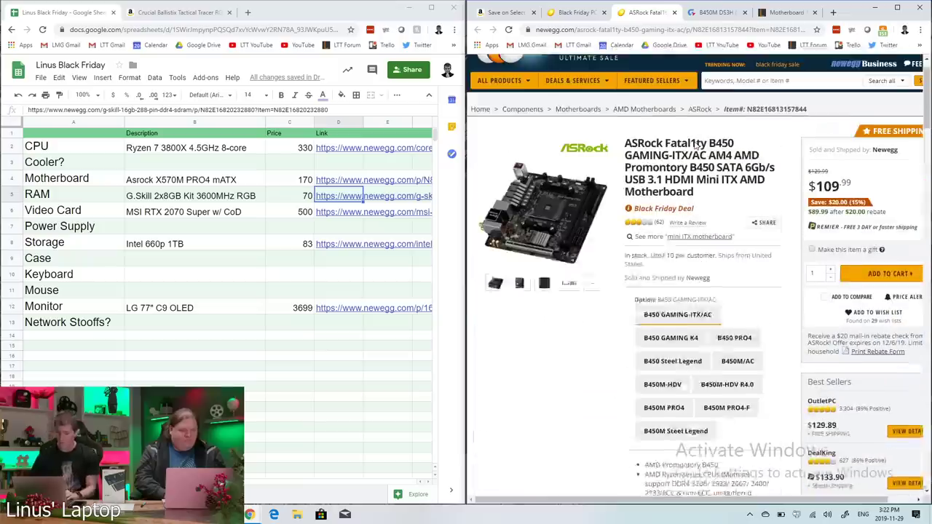
click(637, 32)
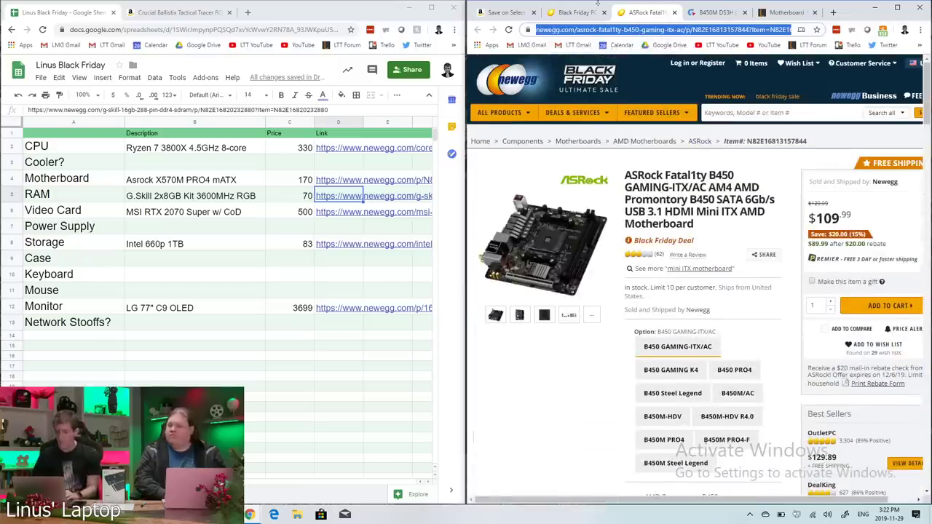
click(564, 12)
click(643, 13)
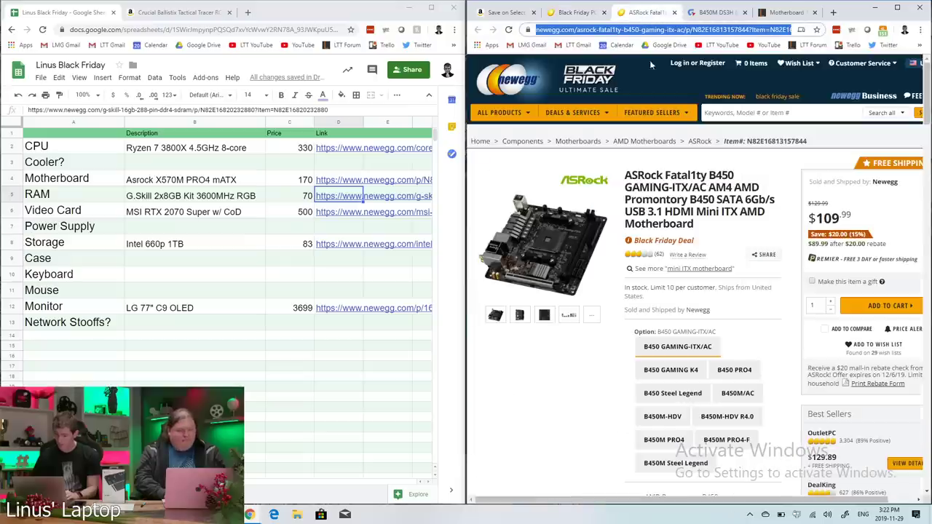
right_click(672, 33)
click(695, 95)
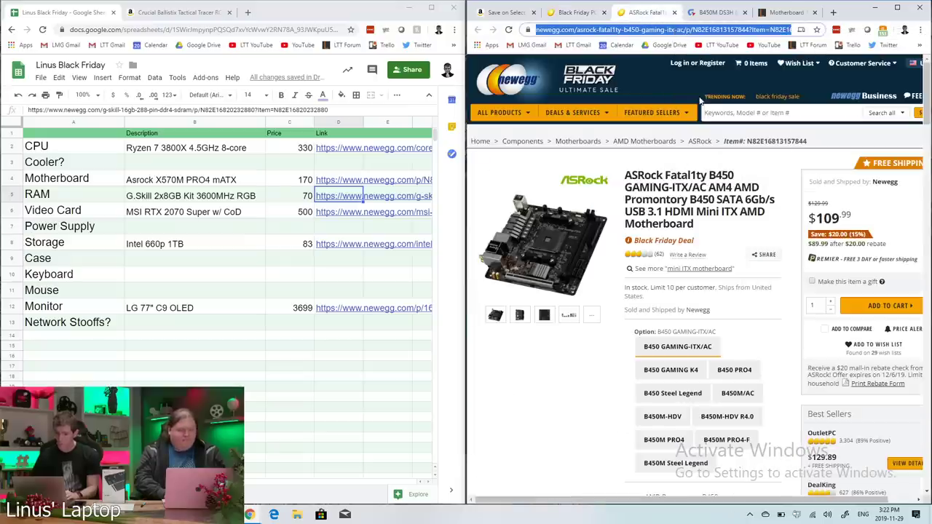
- Replace the link in the spreadsheet's Motherboard row with the copied listing URL, keeping the cell's own formatting
click(250, 177)
key(Right)
key(Right)
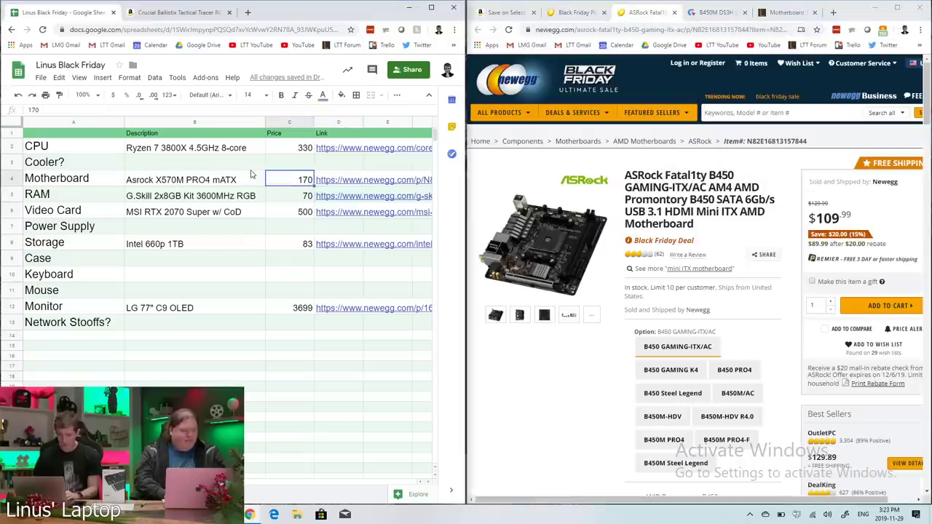
key(ctrl+v)
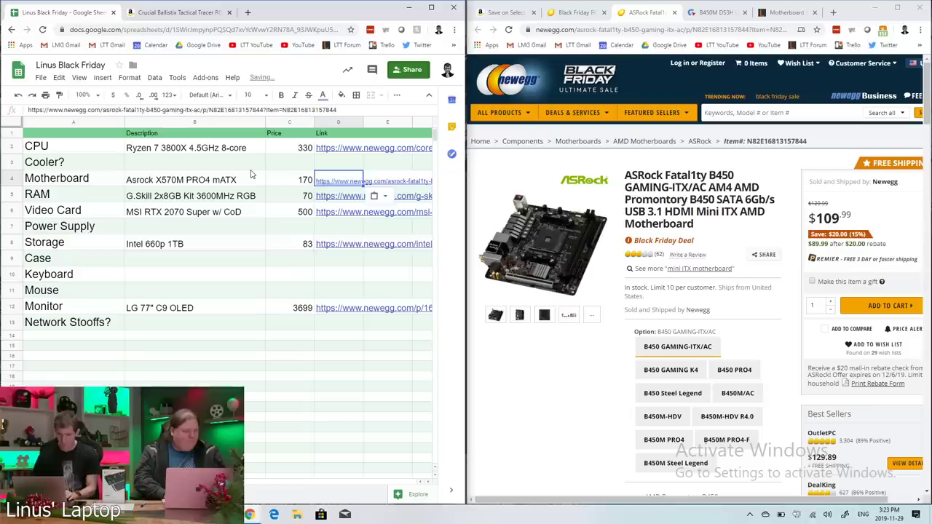
key(ctrl+z)
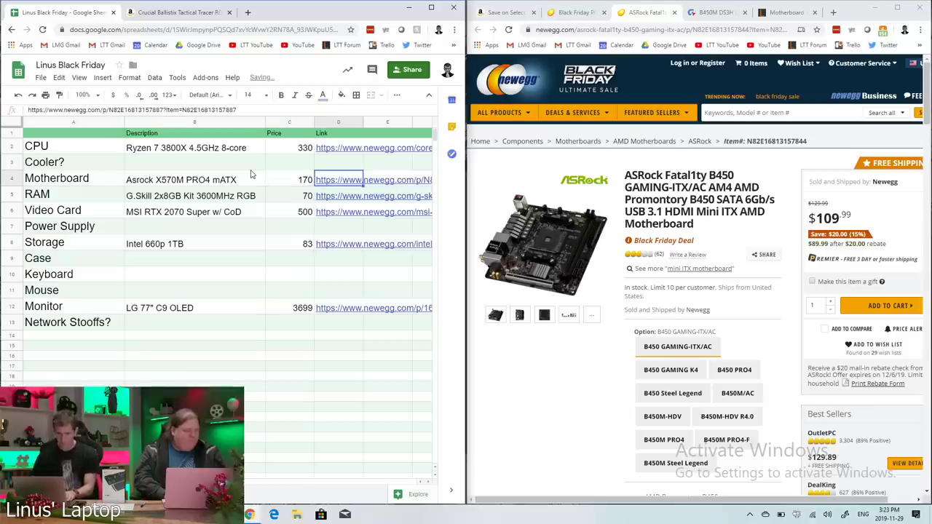
key(Delete)
click(294, 164)
right_click(329, 187)
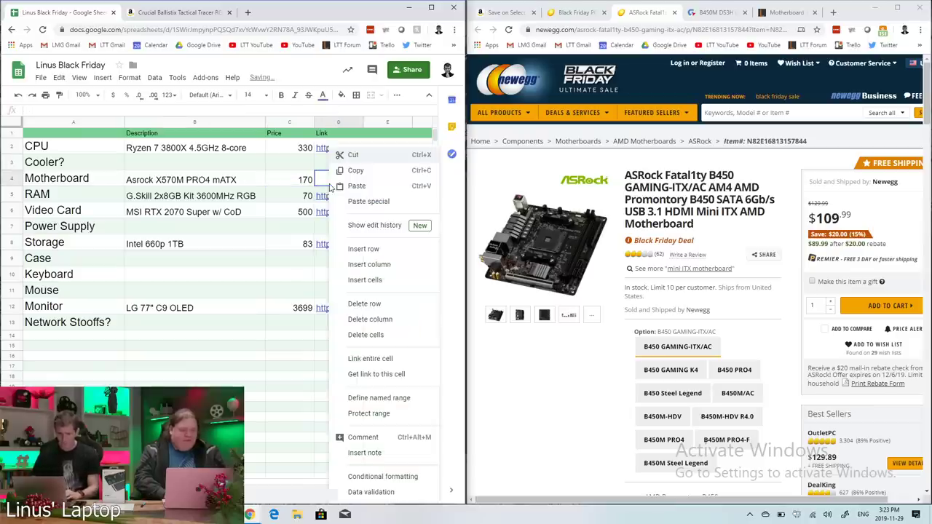
mouse_move(367, 202)
click(300, 205)
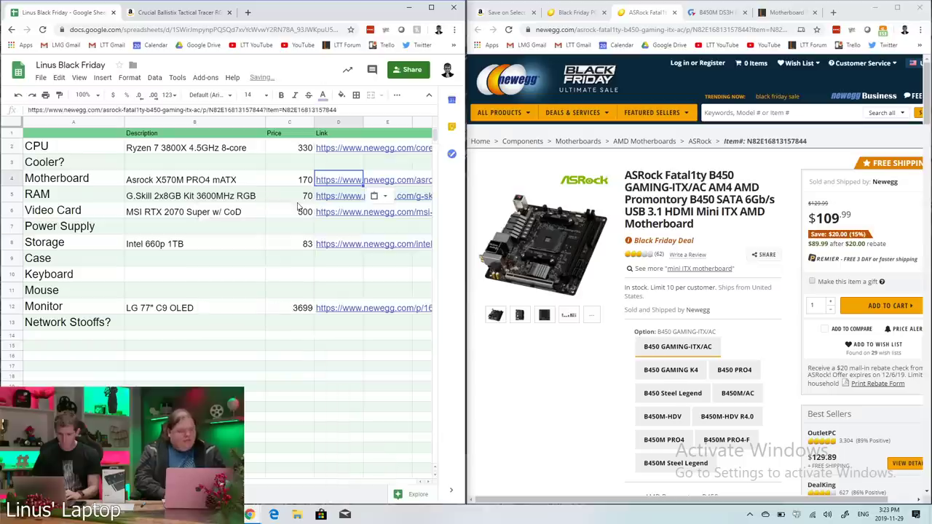
- Set the price in the Motherboard row to 110
click(284, 168)
click(287, 182)
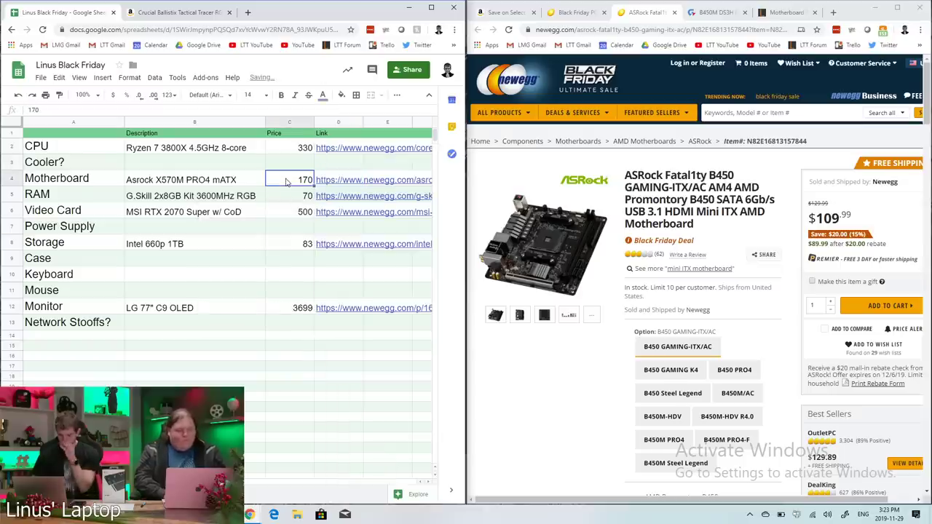
text(1)
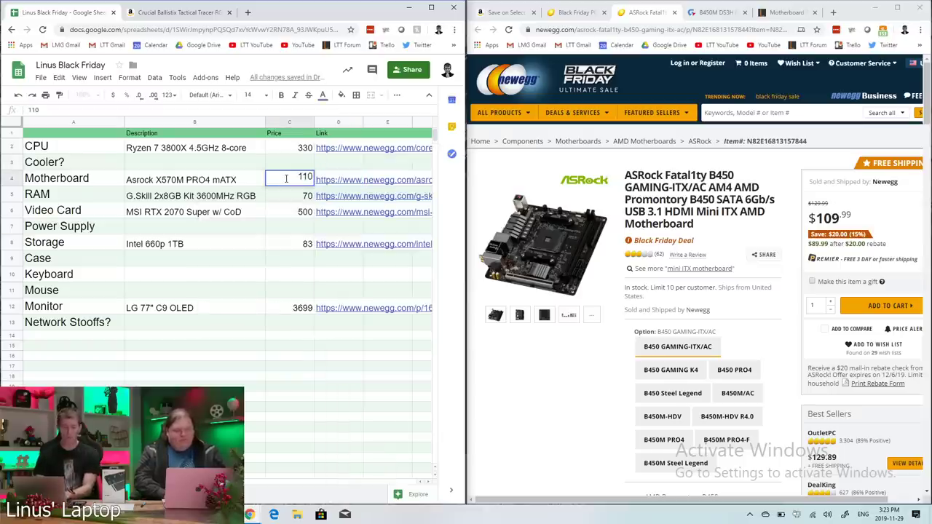
key(Left)
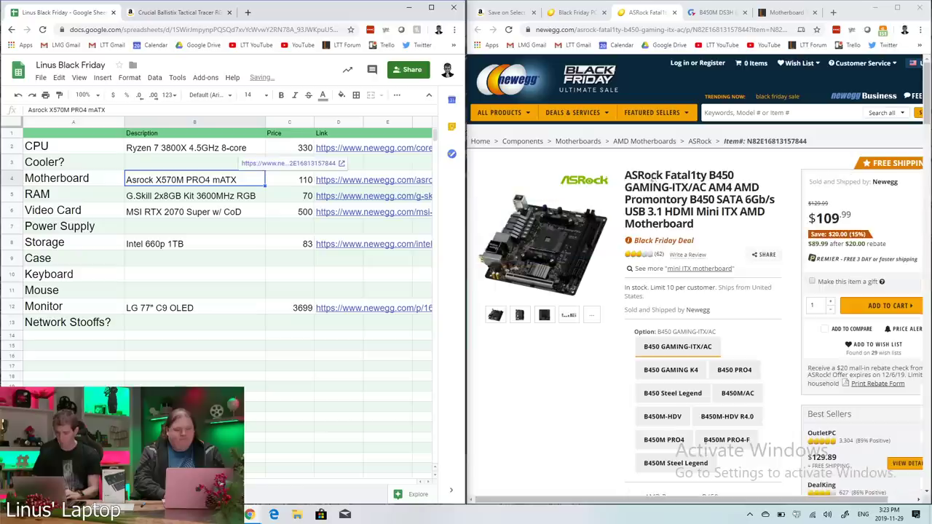
- Replace the Motherboard row's description with "ASRock Fatal1ty B450 GAMING-ITX/AC" copied from the listing title, keeping the cell's own formatting
drag(624, 174, 706, 188)
right_click(702, 183)
click(728, 193)
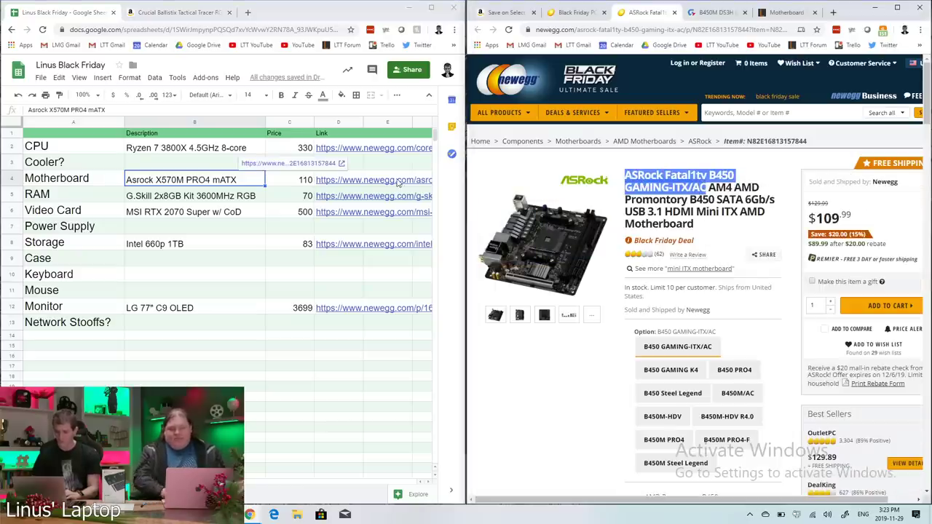
click(203, 214)
click(190, 182)
right_click(189, 182)
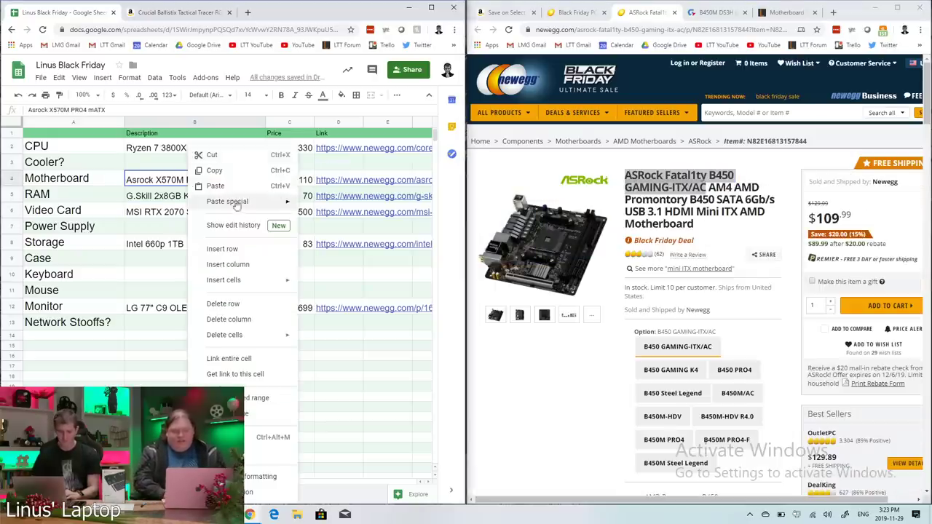
mouse_move(259, 206)
click(349, 206)
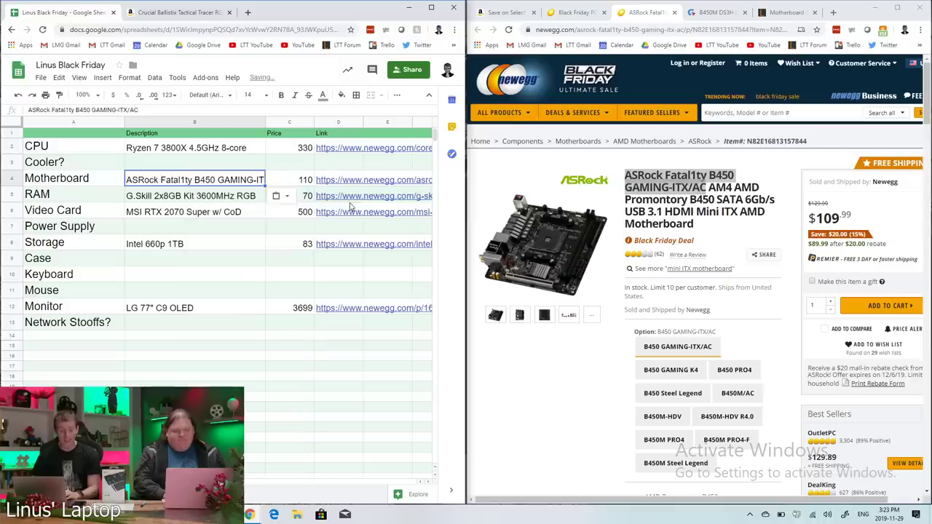
click(191, 215)
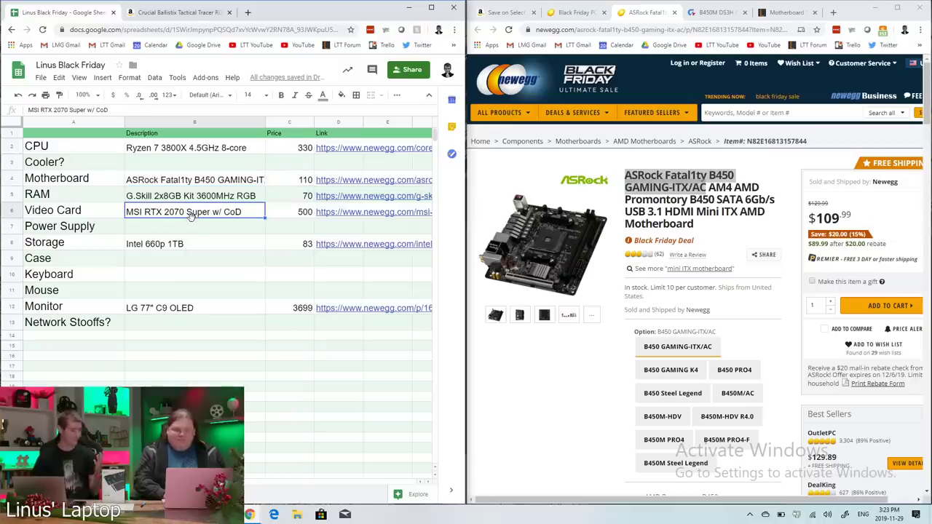
- Search Newegg for "tomahawk max b450" and look at the resulting motherboard offer
click(726, 109)
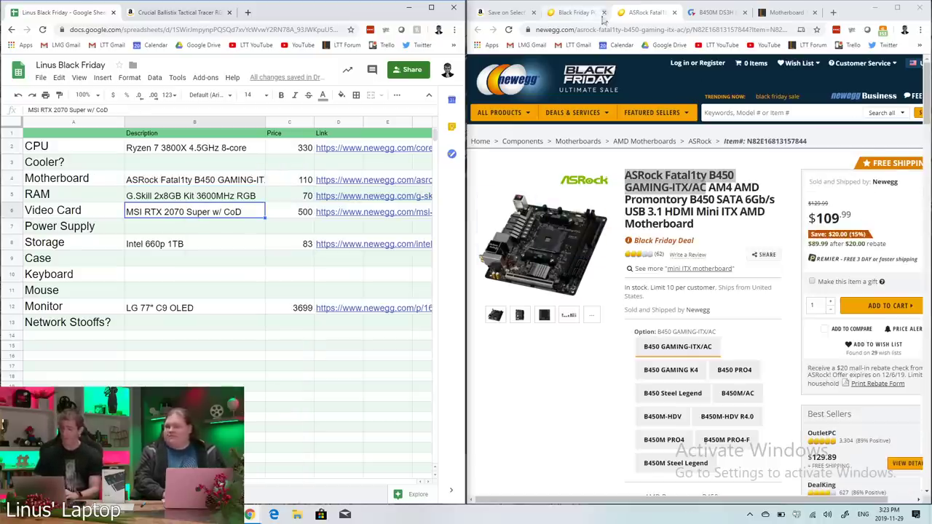
click(761, 116)
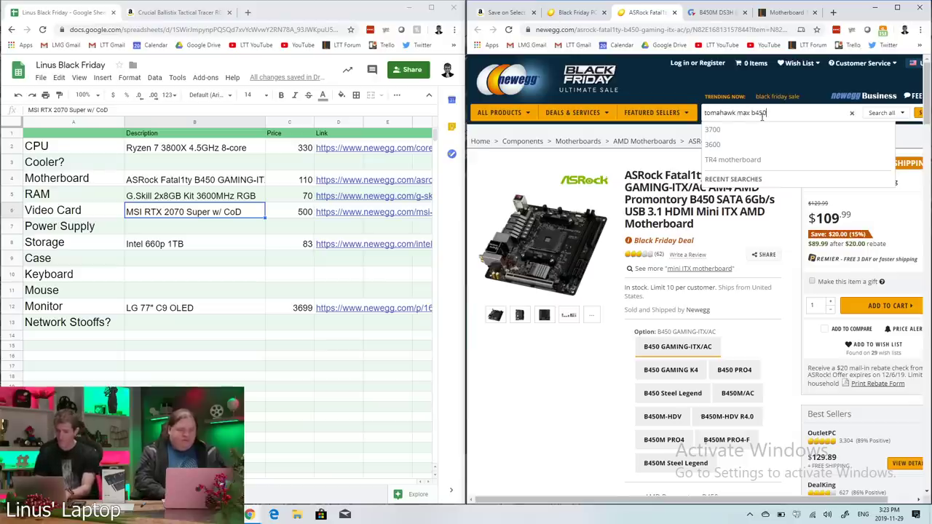
key(Return)
scroll(741, 222, down, 1)
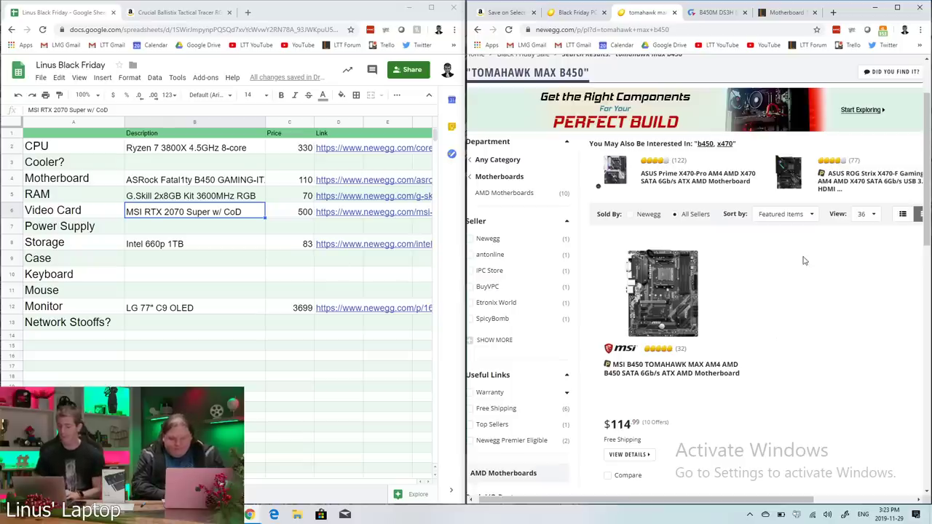
- Return to the Newegg Black Friday deals page and check the ASRock Fatal1ty B450 board's price and rebate
click(573, 14)
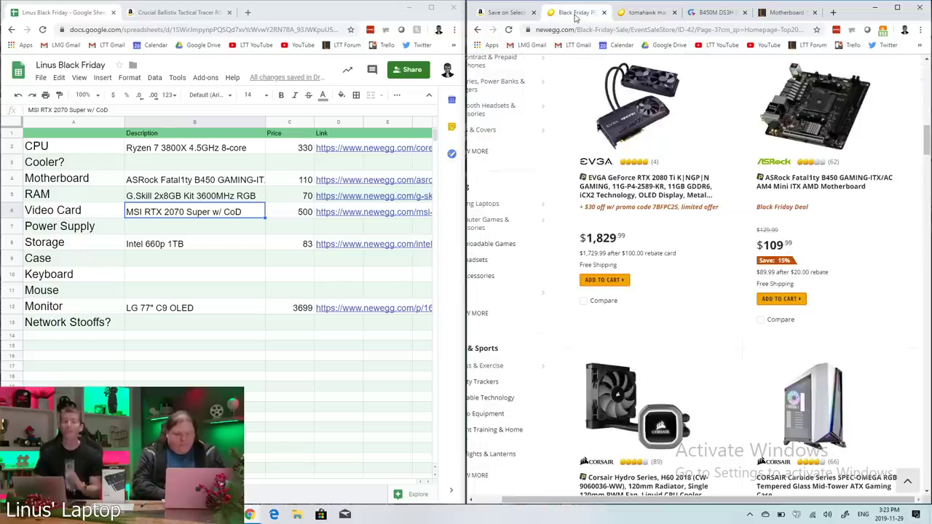
scroll(783, 221, down, 2)
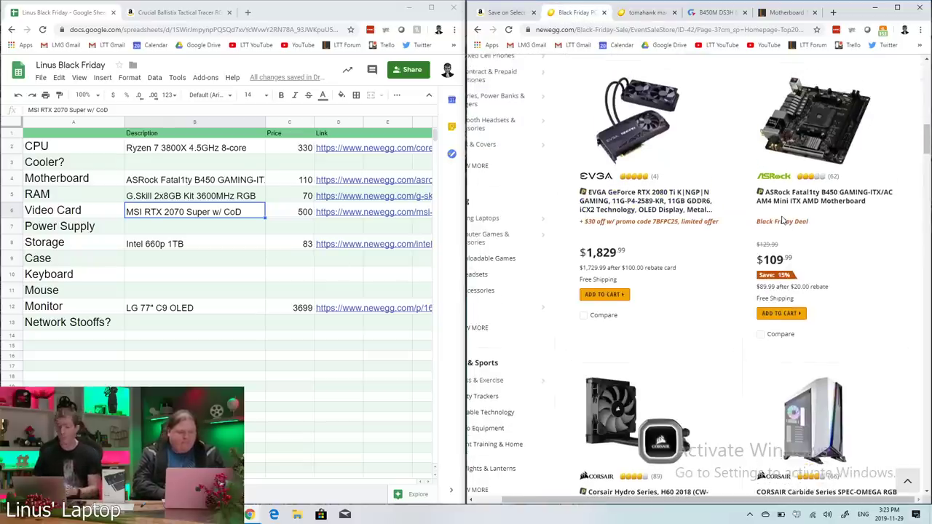
scroll(783, 221, down, 1)
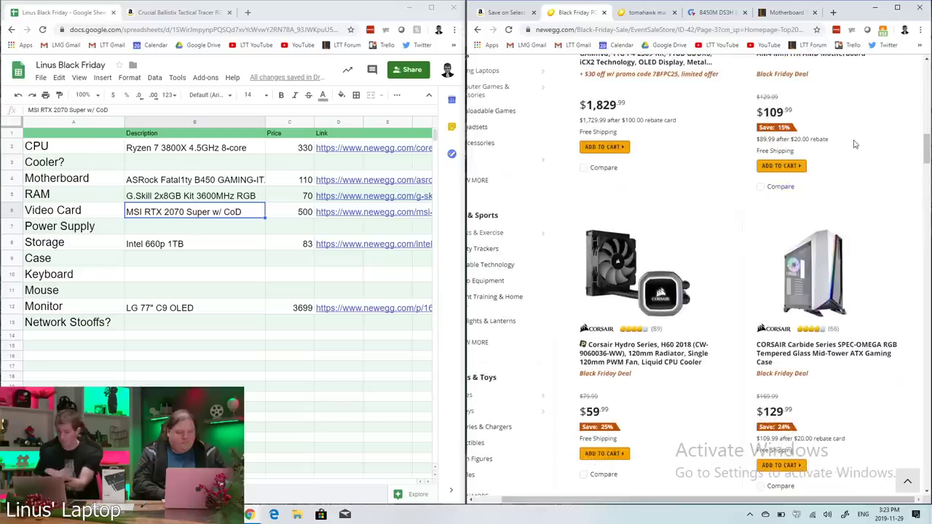
scroll(855, 144, up, 1)
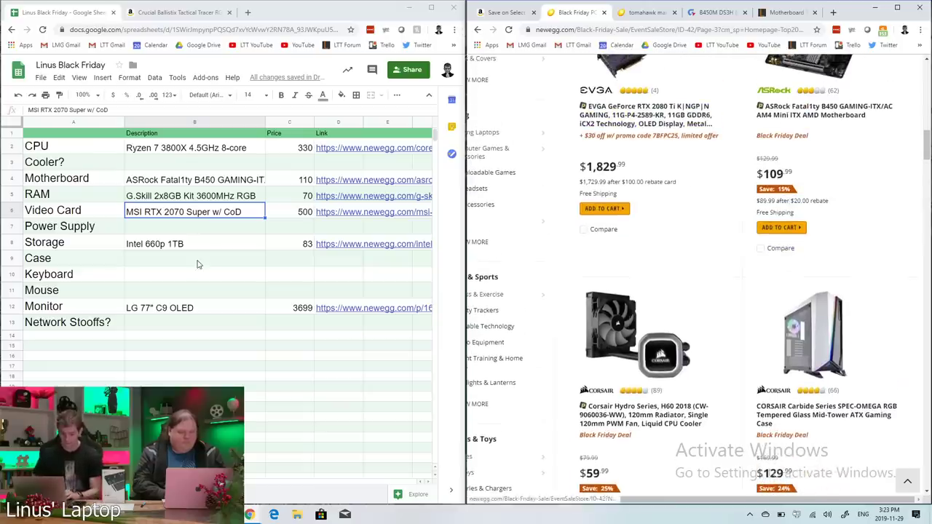
- Set the price in the Motherboard row to "90 (20 MIR)"
click(303, 184)
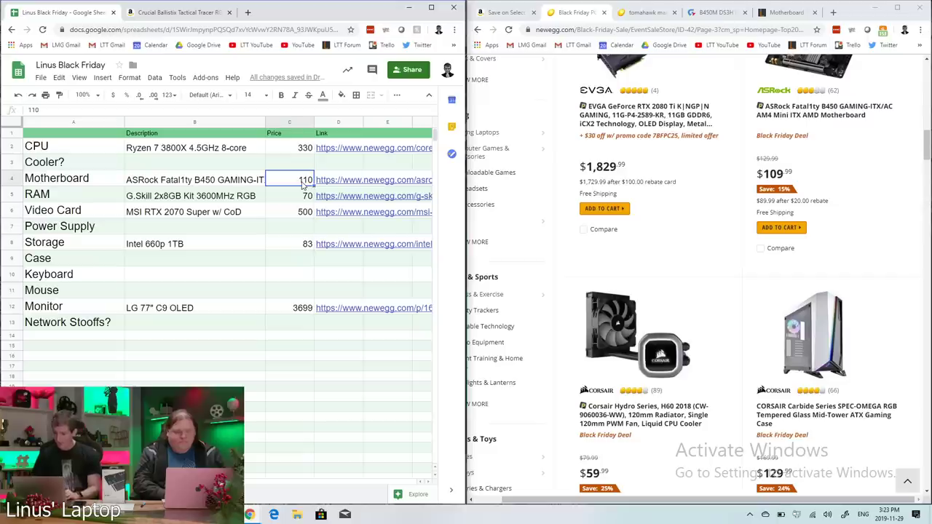
text(90)
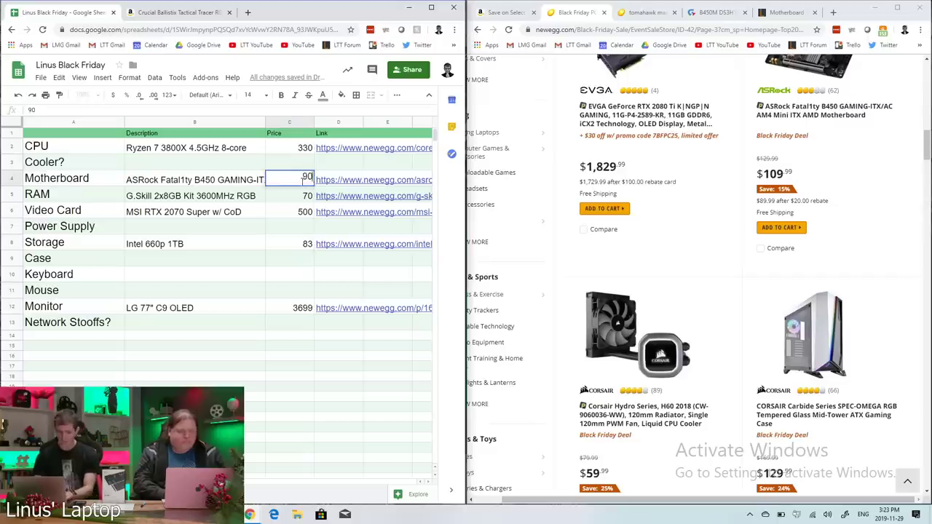
text( (20 MIR))
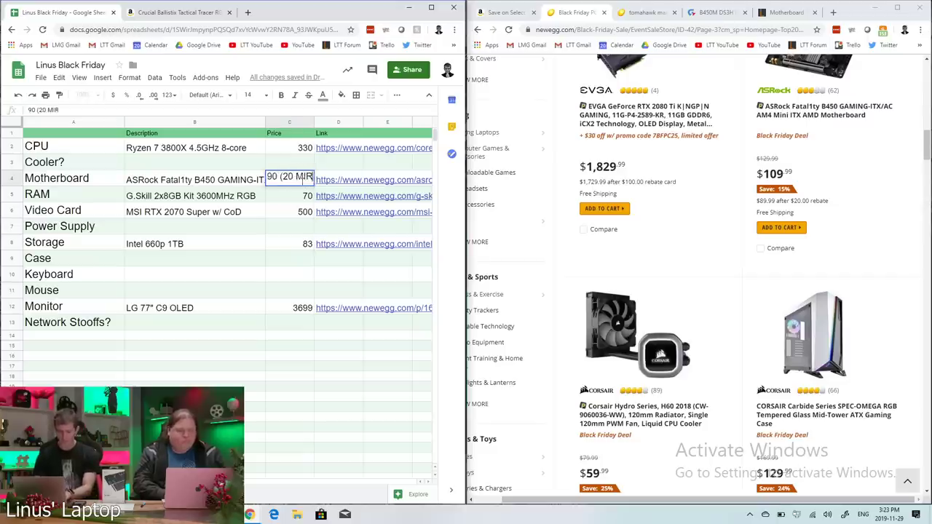
key(Return)
- Insert a new column between Price and Link and give it the heading "MIR"
right_click(329, 126)
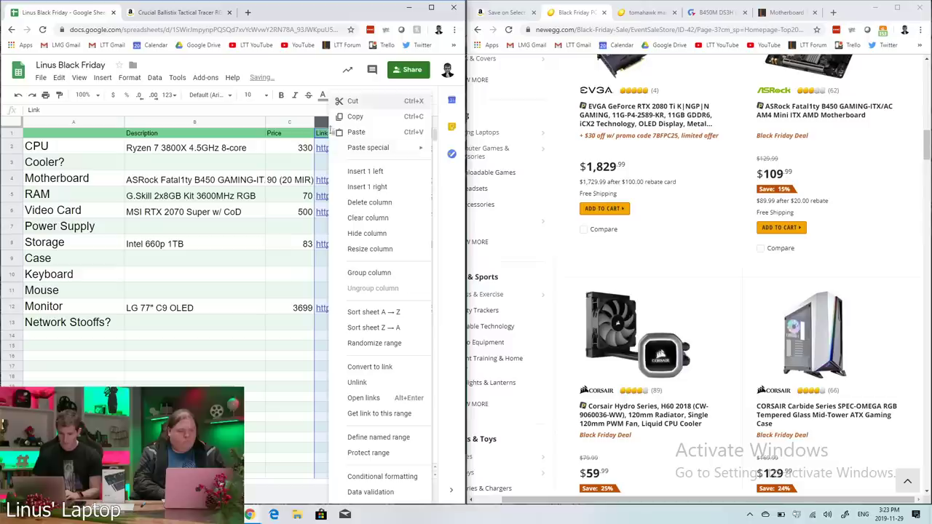
click(375, 172)
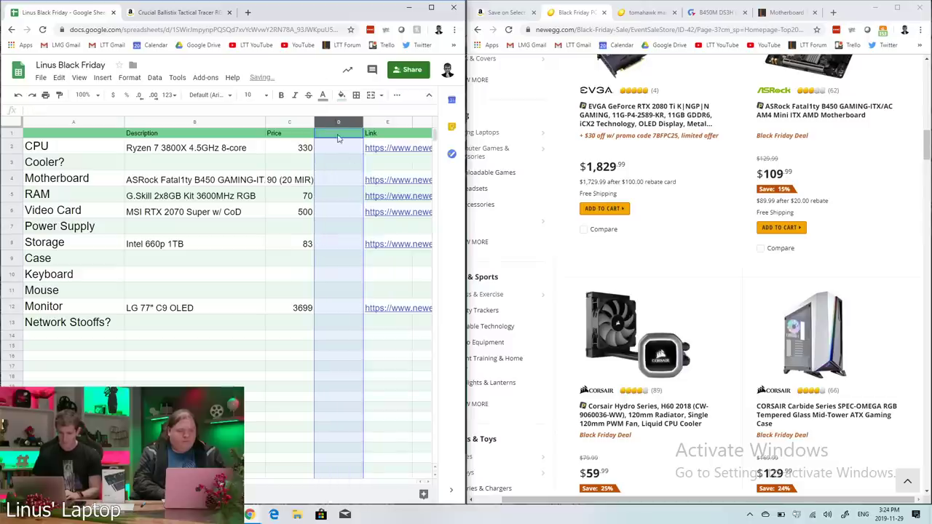
click(338, 139)
text(MIR)
key(Return)
- Enter 20 as the Motherboard row's MIR amount and set its price to 110
click(333, 178)
text(20)
key(Left)
text(110)
key(Return)
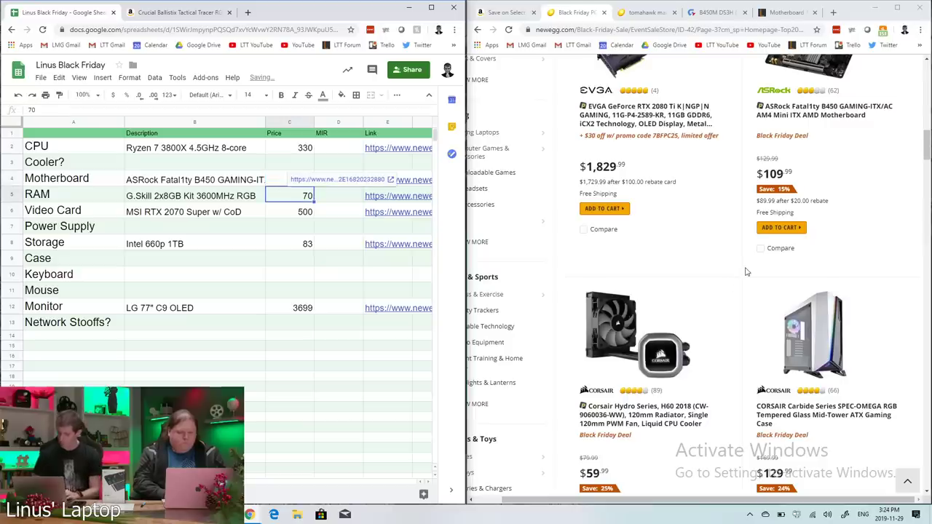
- Look through the Newegg Black Friday deals for coolers, power supplies, cases, keyboards and motherboards that suit the build
scroll(746, 272, down, 3)
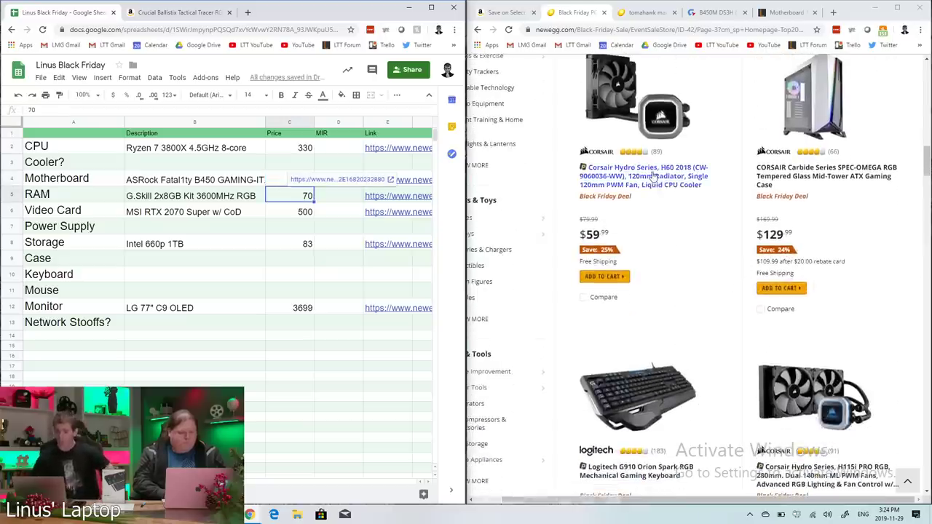
scroll(651, 176, down, 1)
scroll(652, 176, up, 2)
scroll(652, 176, down, 4)
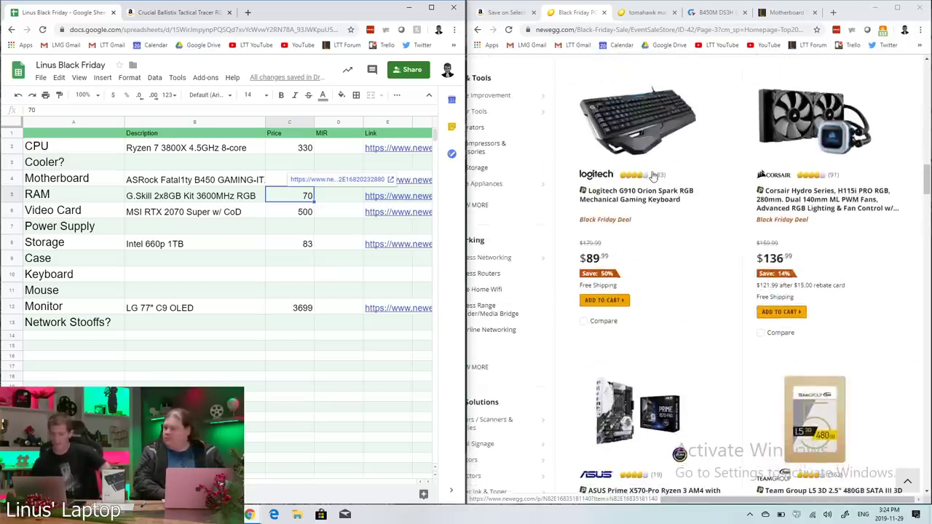
scroll(674, 260, down, 3)
scroll(675, 260, down, 3)
scroll(675, 260, up, 2)
scroll(676, 261, down, 1)
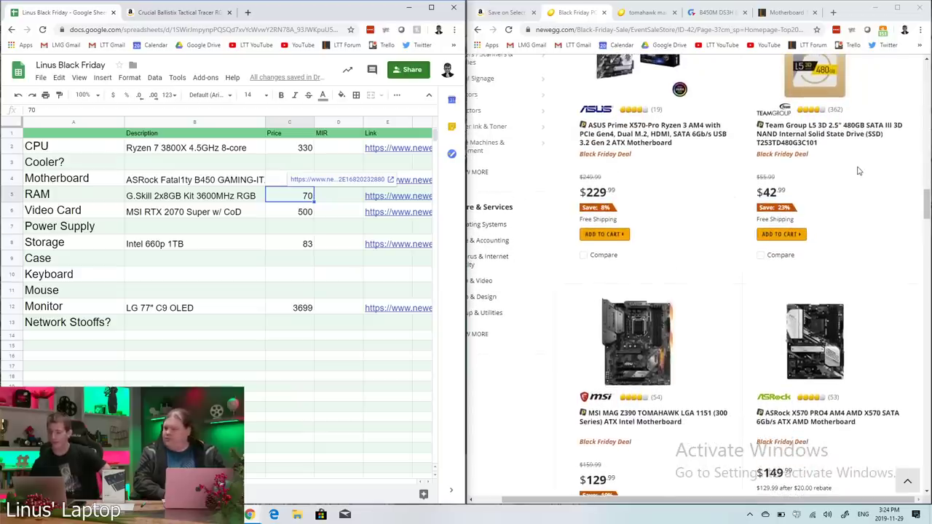
scroll(673, 237, down, 2)
scroll(673, 236, up, 2)
scroll(673, 237, down, 4)
scroll(731, 233, down, 1)
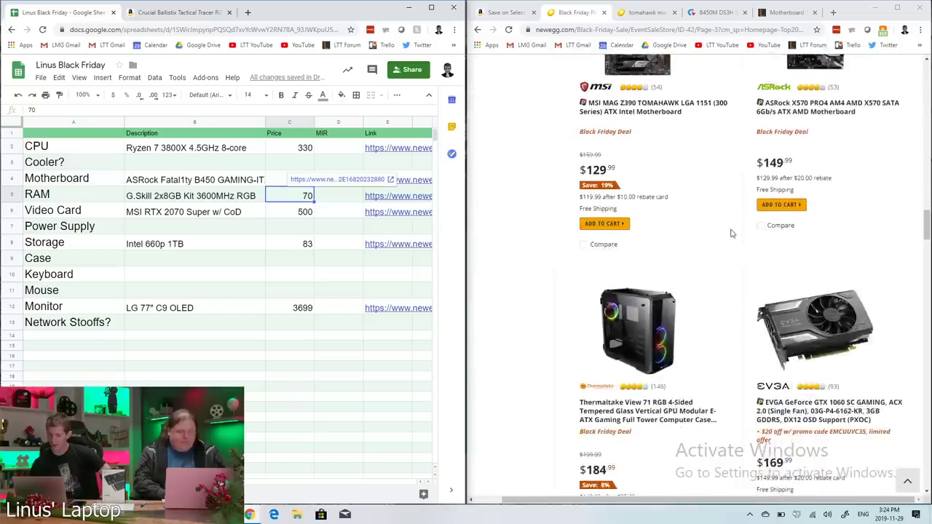
scroll(731, 233, down, 1)
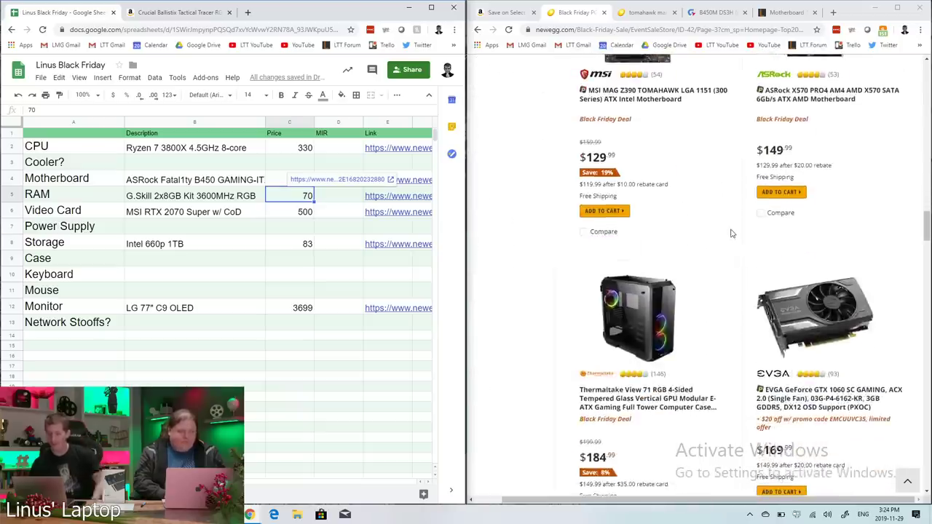
scroll(731, 233, down, 1)
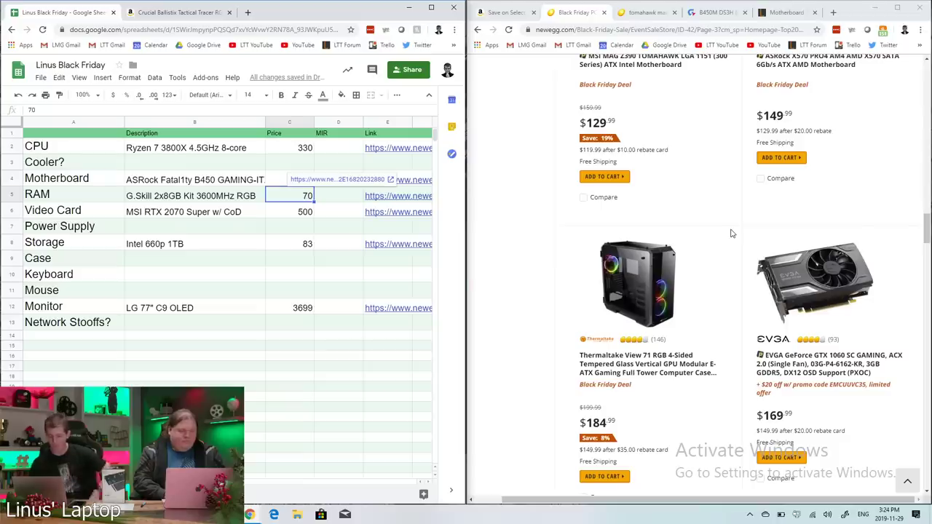
scroll(732, 233, up, 1)
scroll(731, 233, up, 3)
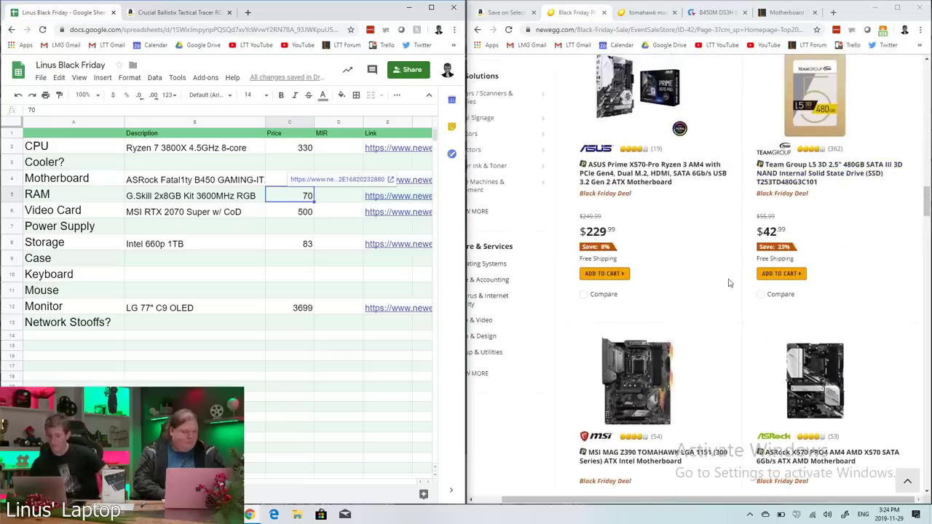
scroll(728, 281, down, 1)
scroll(729, 282, down, 5)
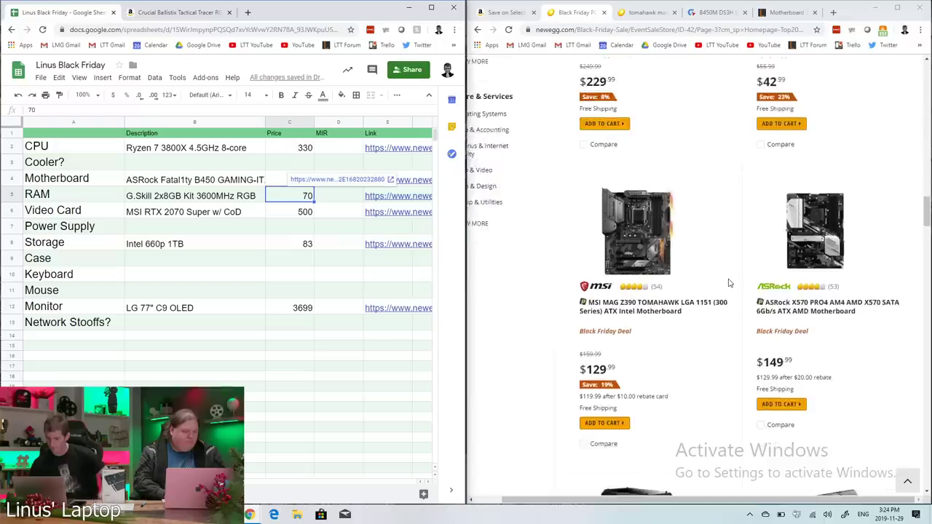
scroll(729, 282, down, 1)
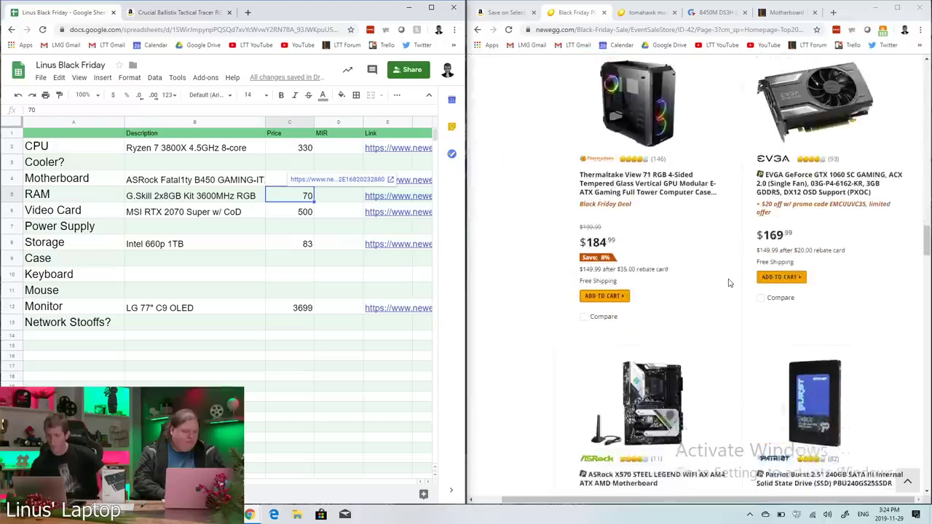
scroll(729, 282, down, 2)
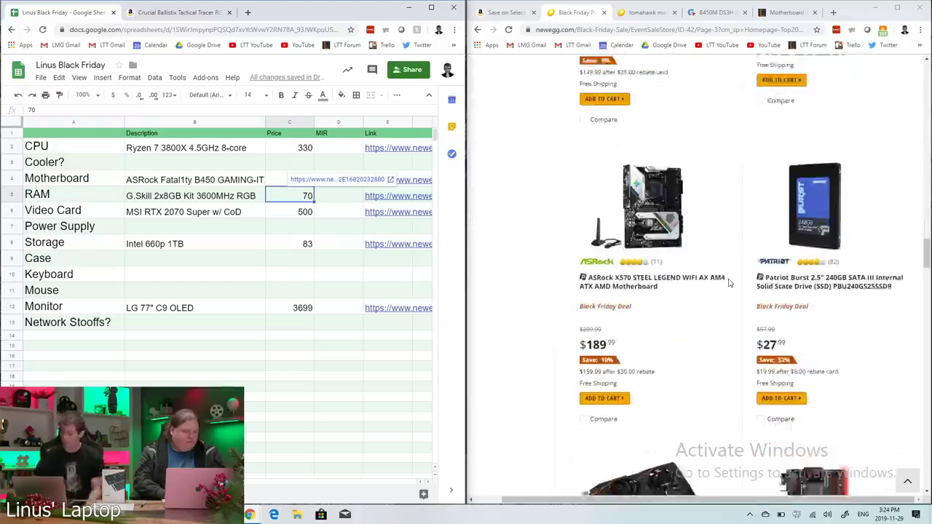
scroll(729, 282, down, 1)
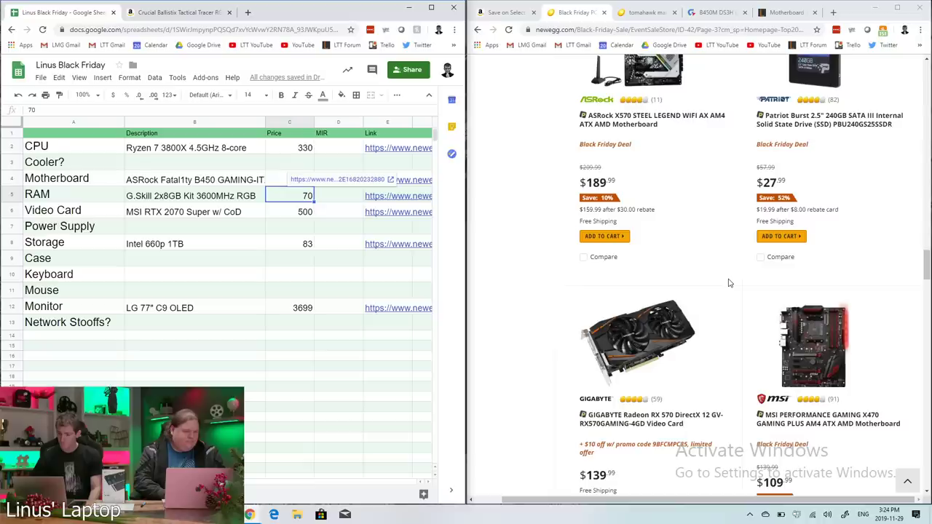
scroll(728, 283, down, 2)
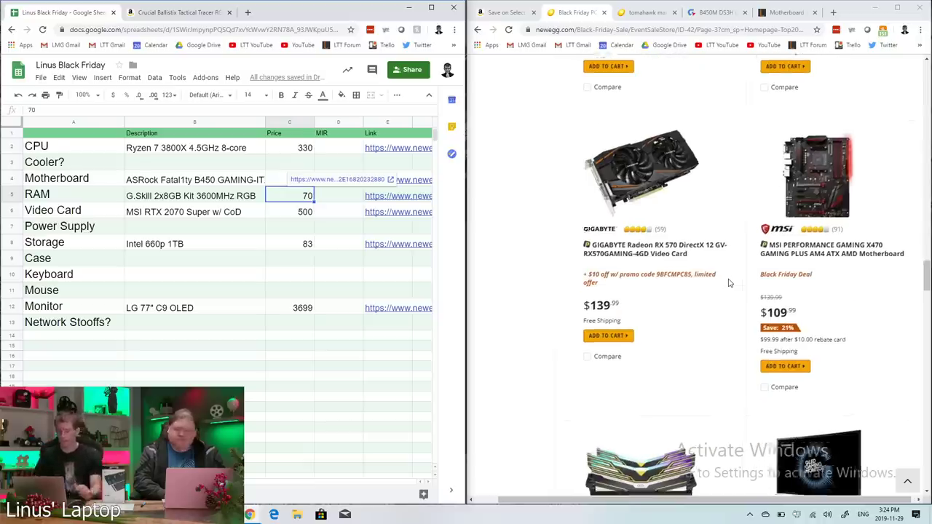
scroll(729, 283, down, 4)
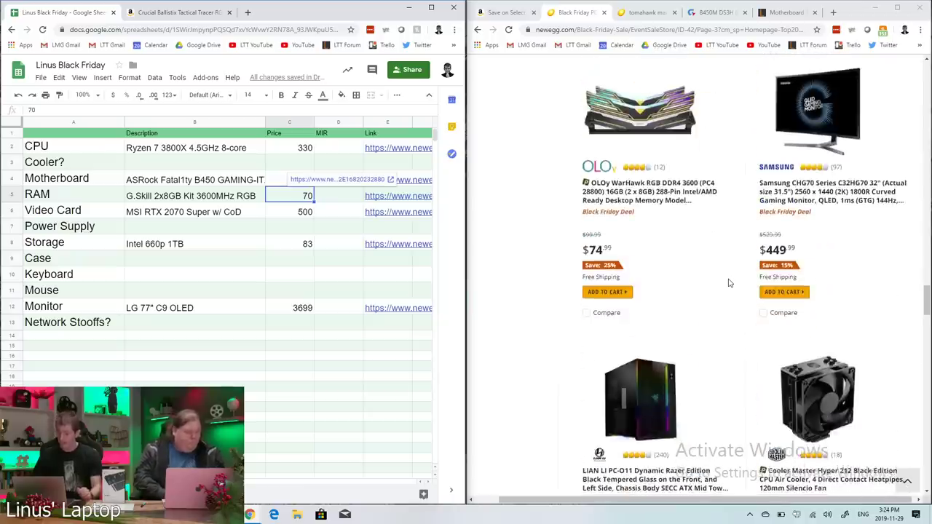
scroll(729, 282, down, 4)
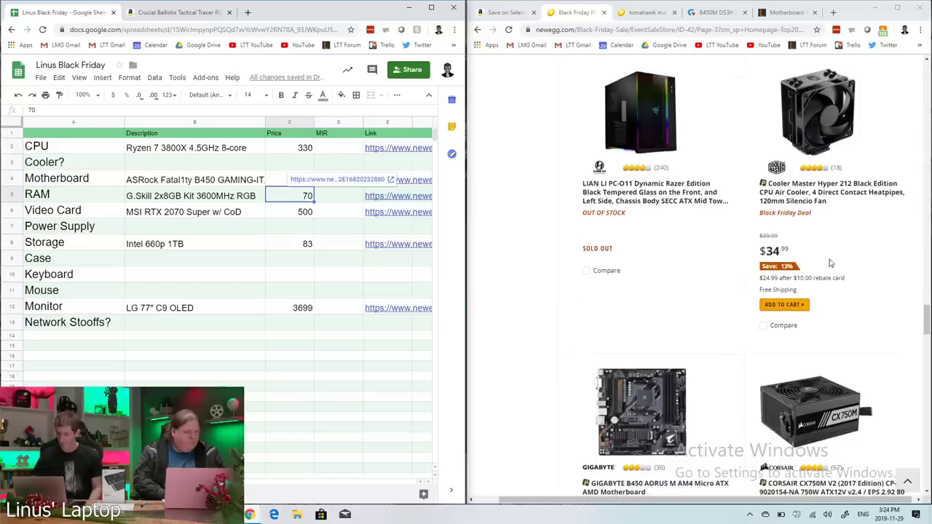
scroll(707, 249, down, 2)
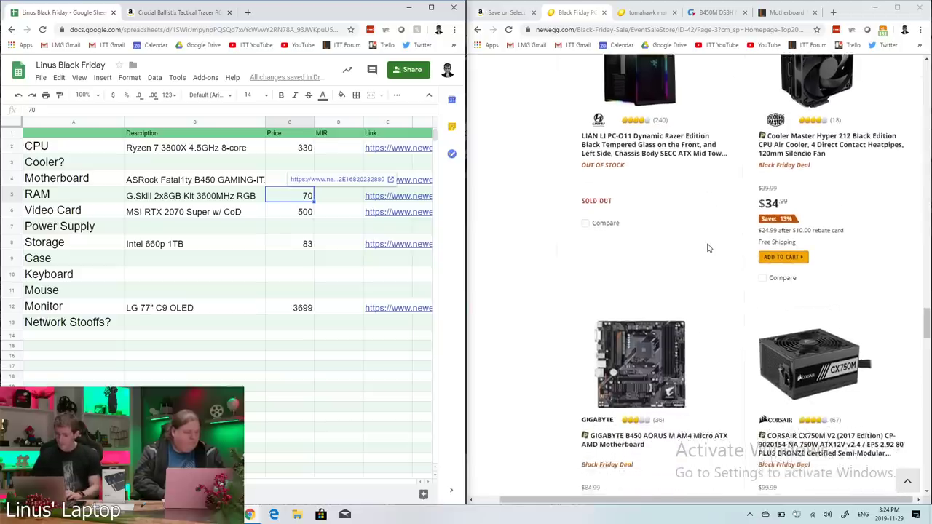
scroll(707, 248, up, 2)
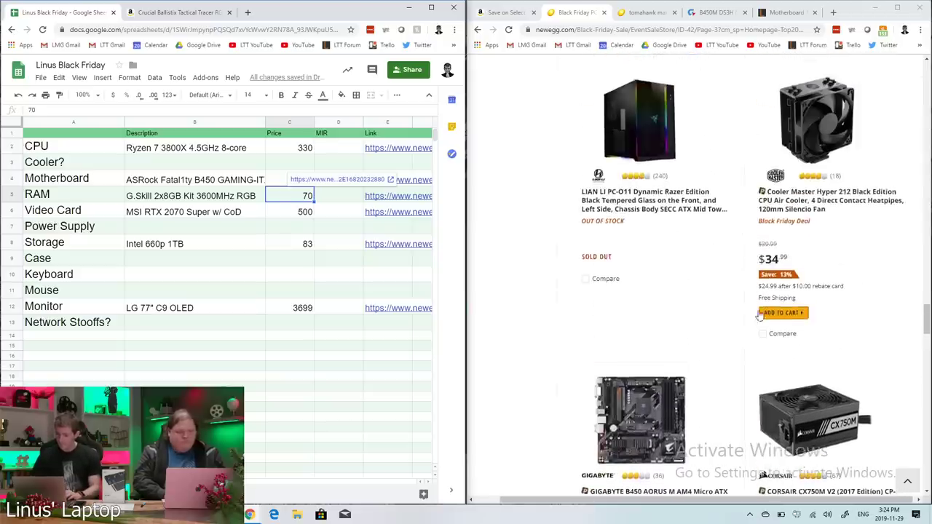
scroll(759, 313, down, 2)
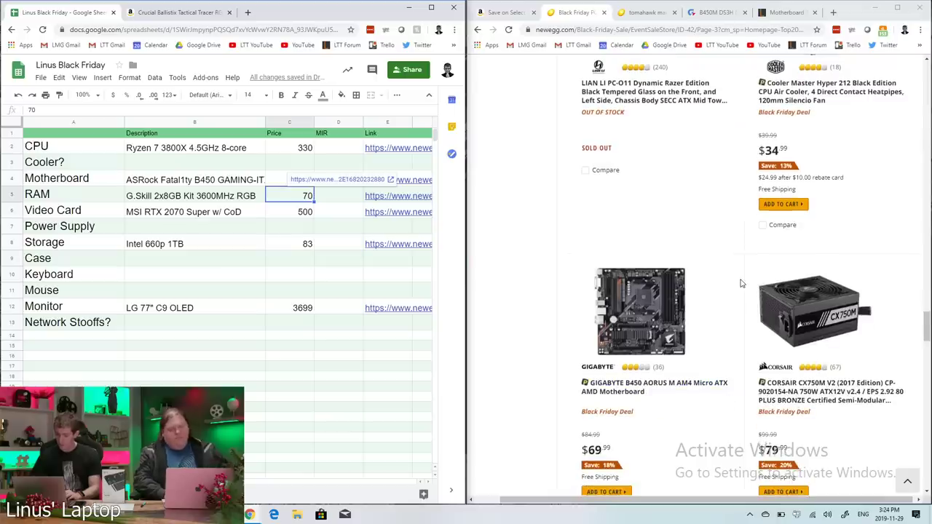
scroll(727, 306, down, 1)
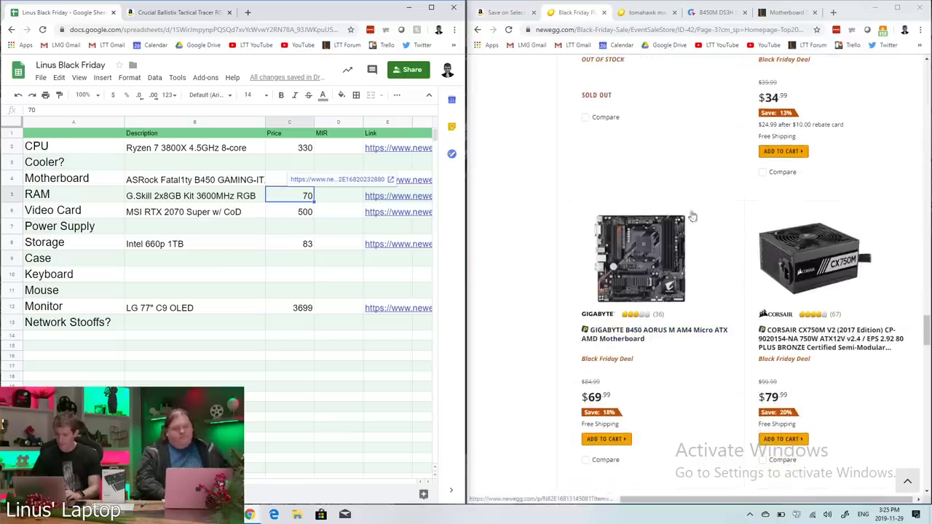
- Copy the link of the Cooler Master Hyper 212 deal and enter "Hyper 212 Black Edition" as the Cooler row's description
scroll(725, 76, up, 1)
scroll(725, 76, up, 2)
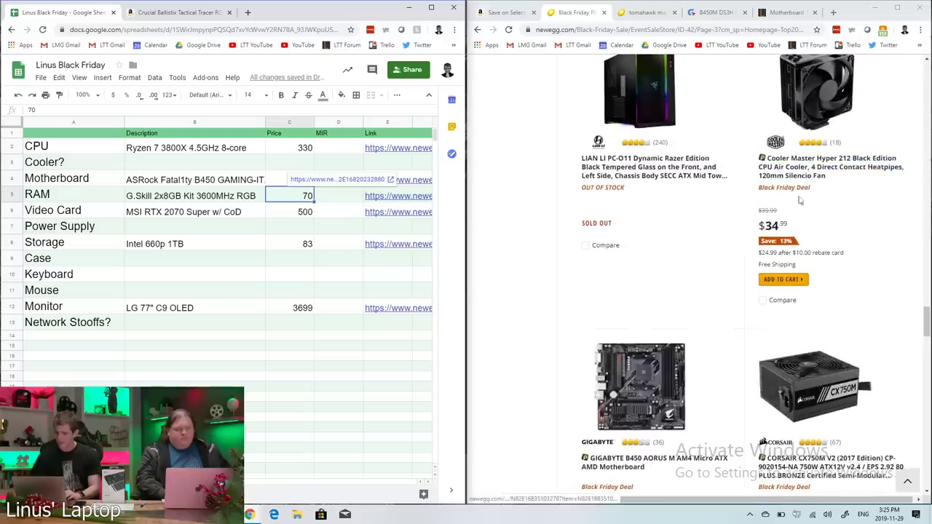
right_click(816, 177)
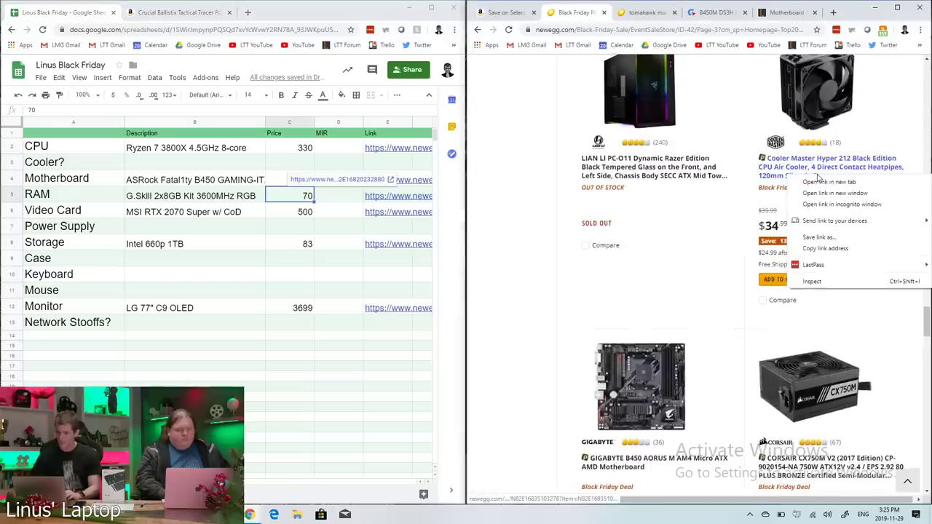
click(828, 249)
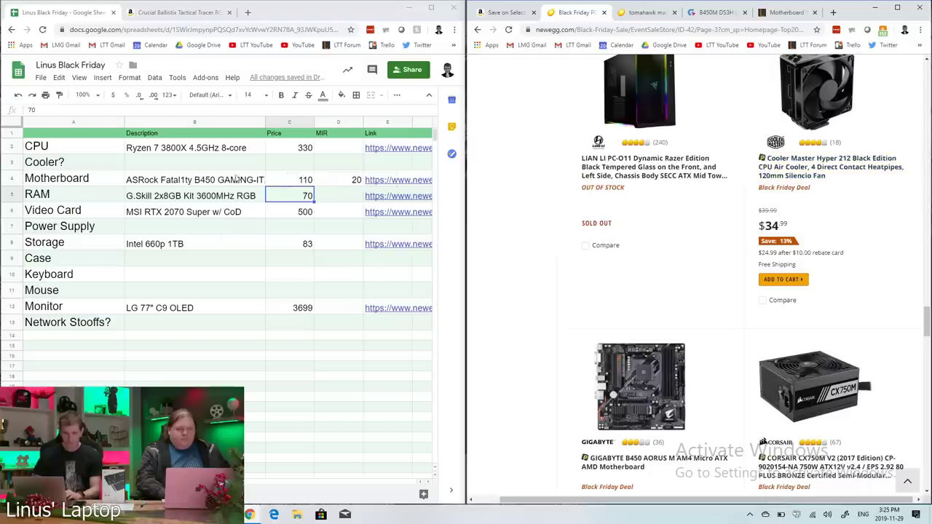
click(148, 163)
text(Hyper 2)
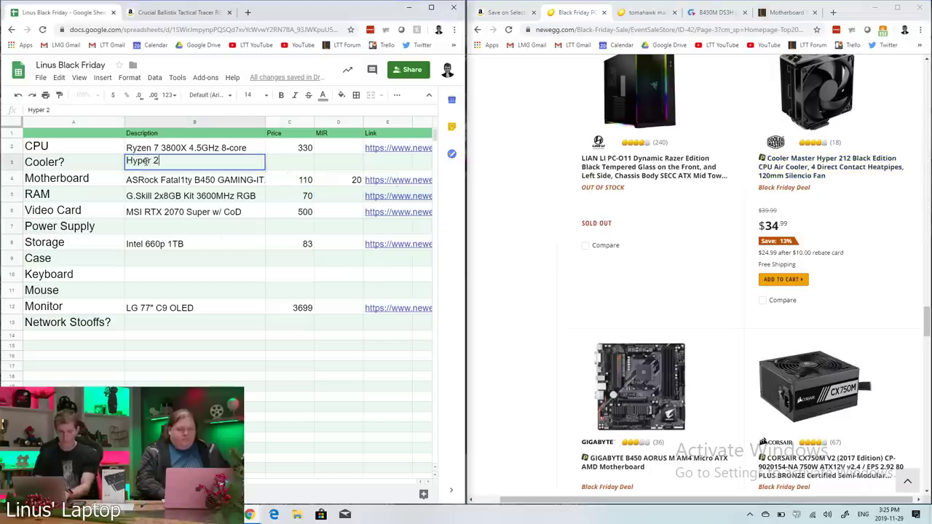
text(12 Black Edition)
key(Tab)
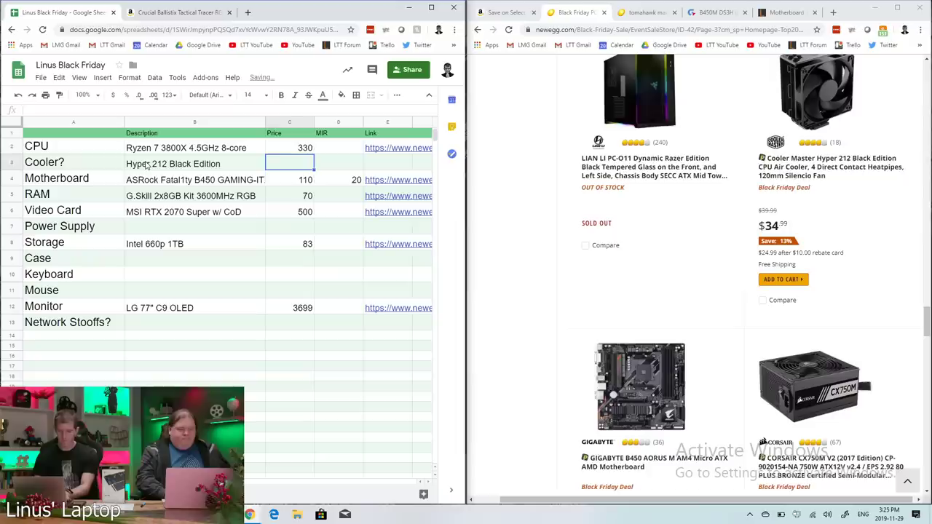
- Fill in the Cooler row with a price of 35, an MIR of 10 and the copied product link
text(35)
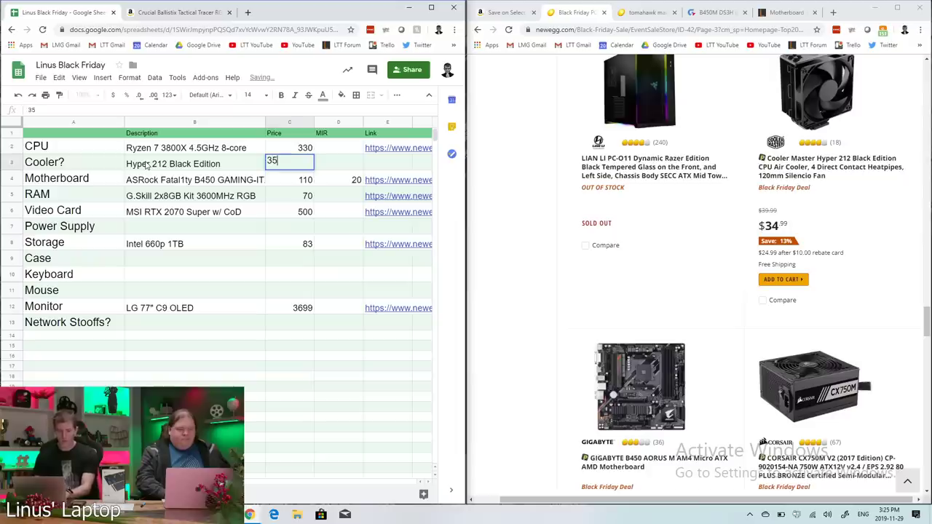
key(Tab)
text(10)
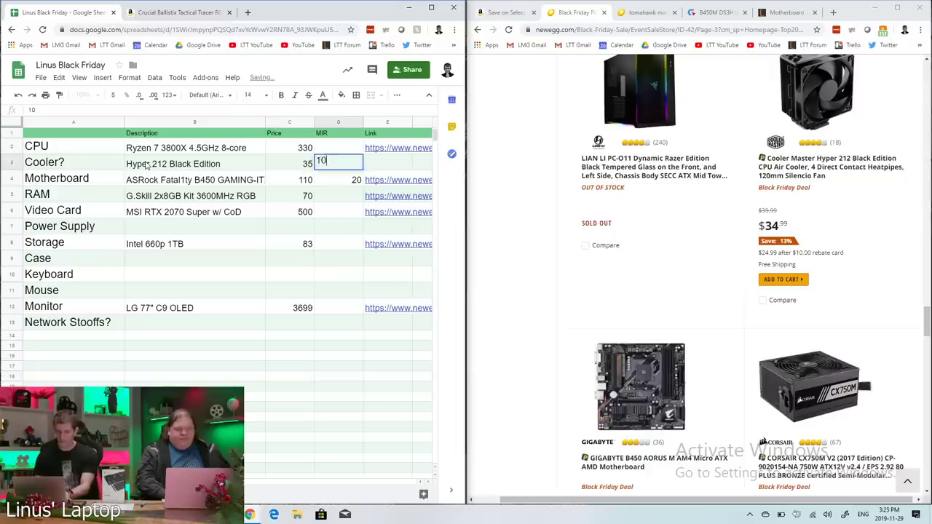
key(Tab)
key(ctrl+v)
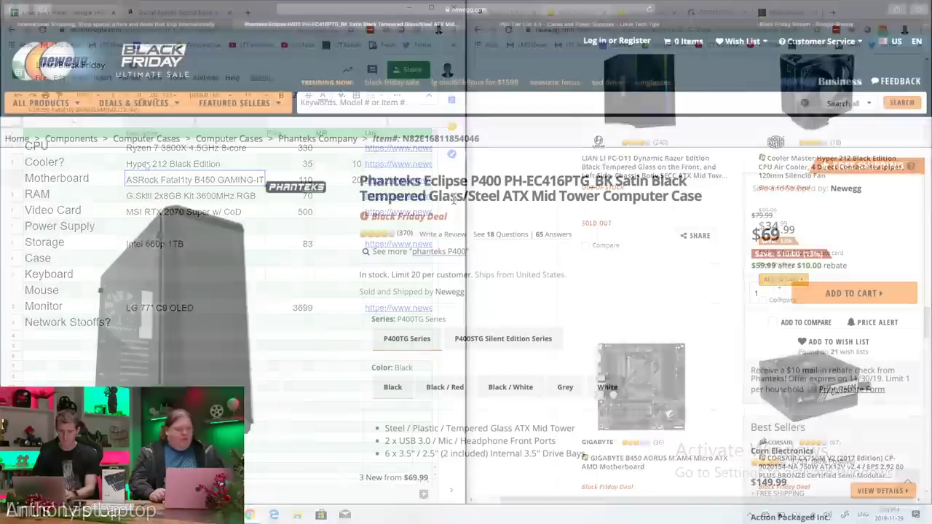
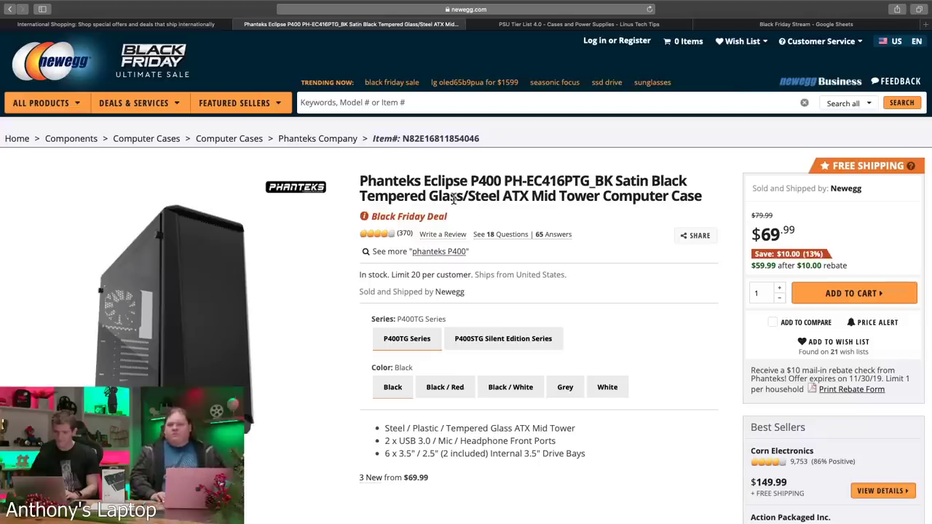
- Look through page 4 of the Newegg Black Friday deals for power supplies, motherboards and other parts the build still needs
click(404, 16)
key(ctrl+Left)
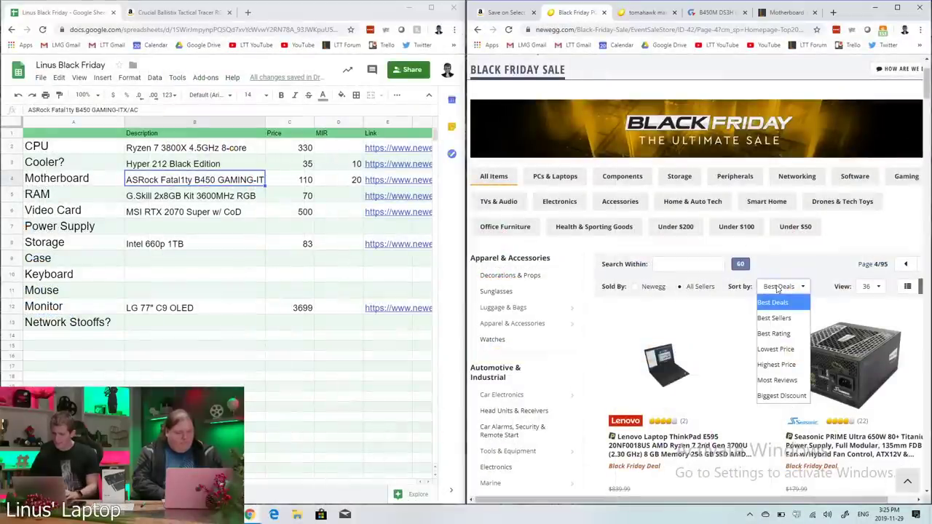
click(777, 286)
scroll(814, 242, down, 1)
scroll(814, 242, down, 1)
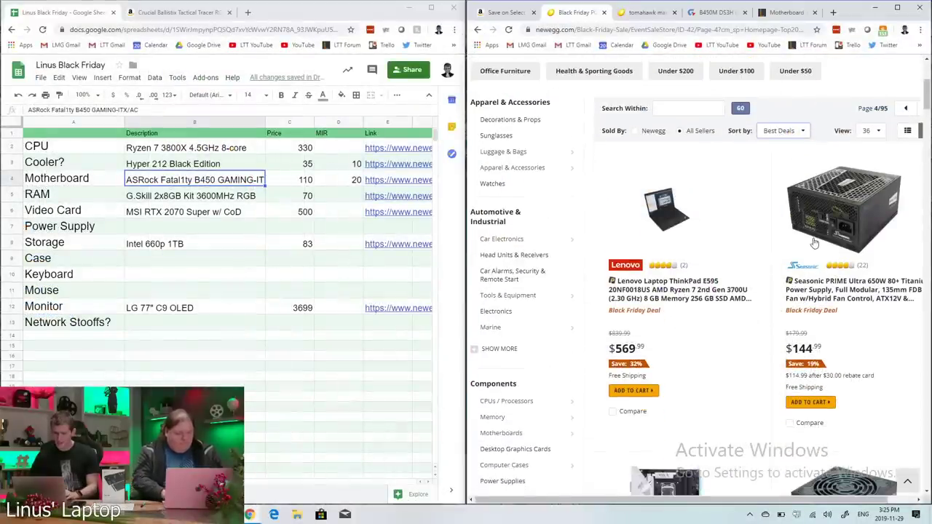
scroll(615, 252, down, 3)
scroll(614, 252, down, 2)
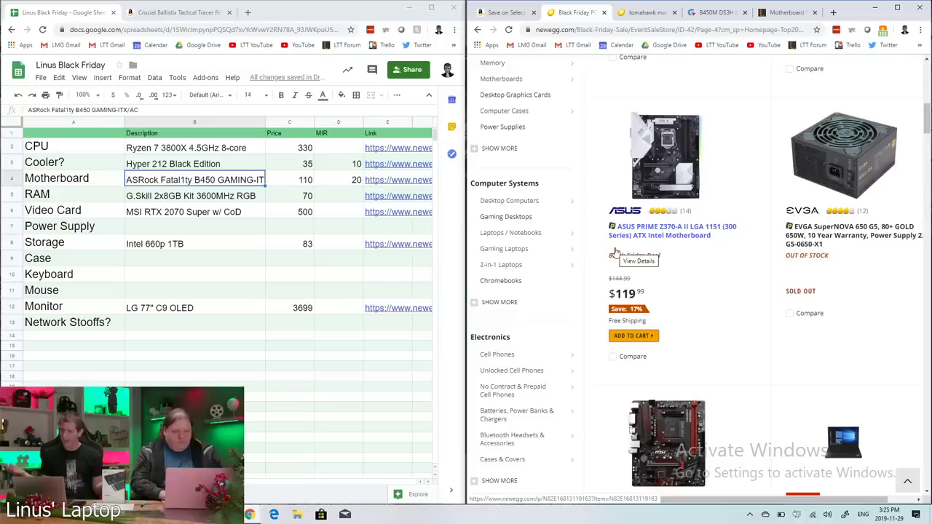
scroll(614, 252, up, 7)
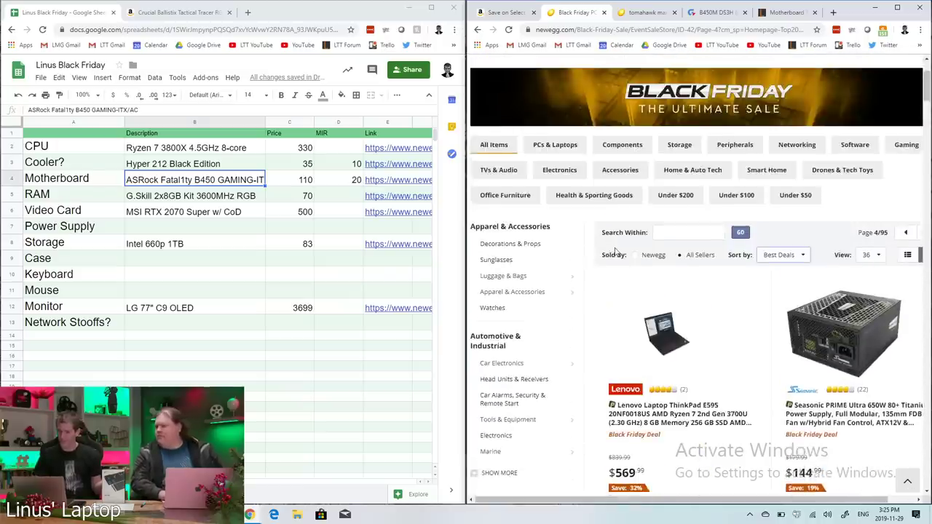
scroll(615, 248, down, 5)
scroll(614, 248, up, 3)
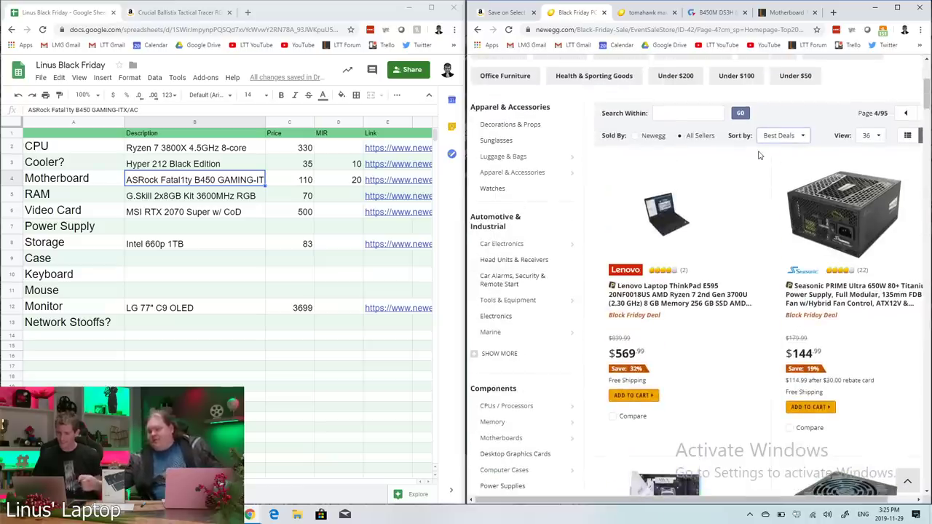
scroll(759, 155, up, 1)
scroll(759, 155, down, 6)
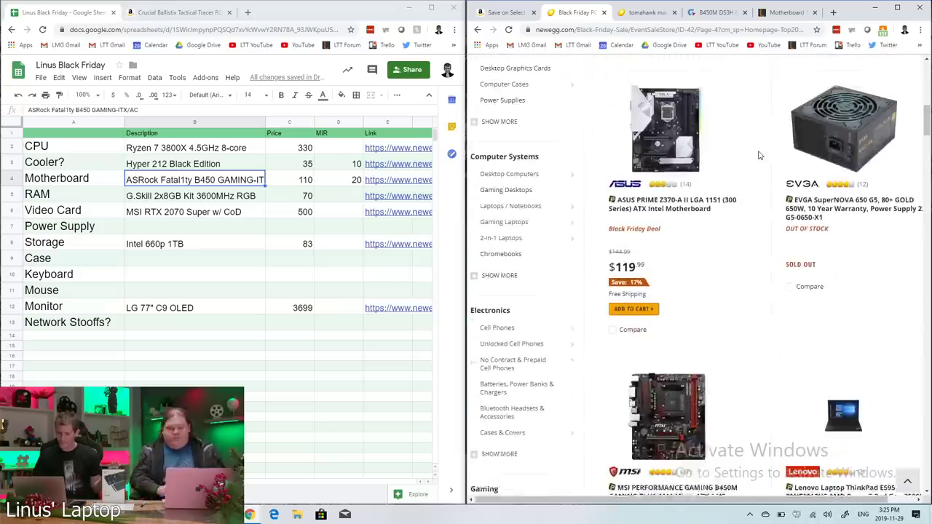
scroll(519, 230, up, 3)
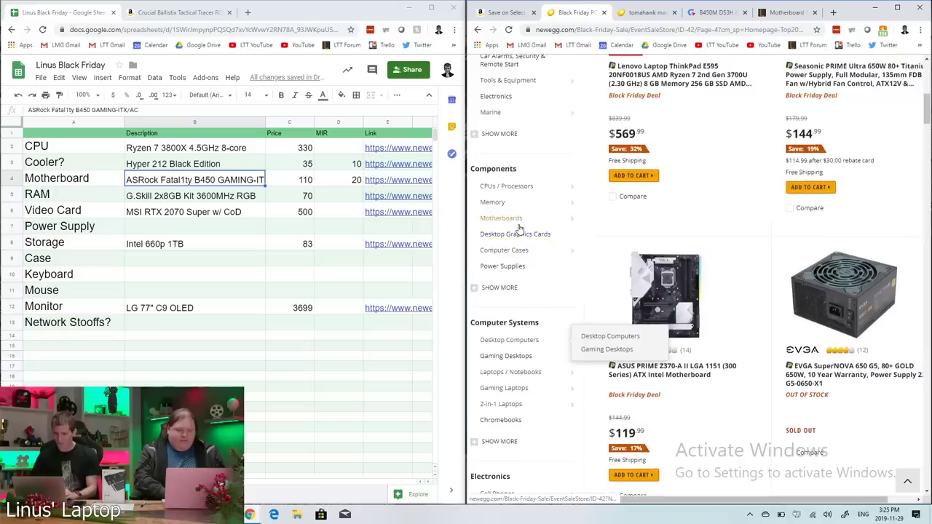
- Expand the full list of Components categories and open the Computer Cases category of the Black Friday sale
click(474, 288)
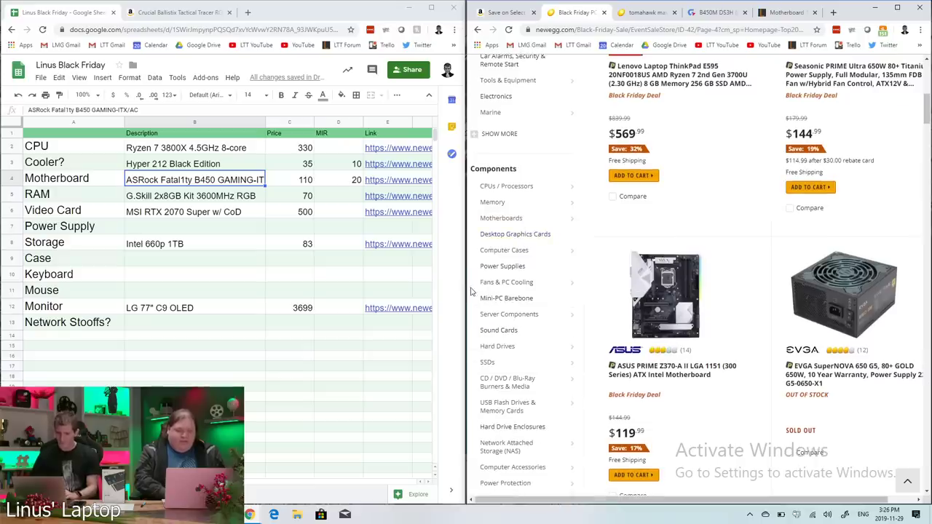
click(564, 251)
scroll(562, 353, down, 2)
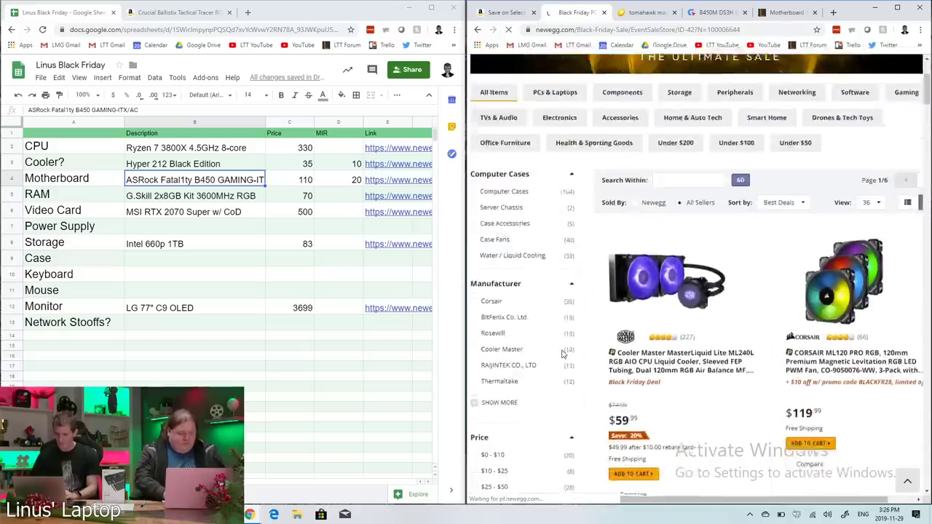
scroll(562, 353, down, 5)
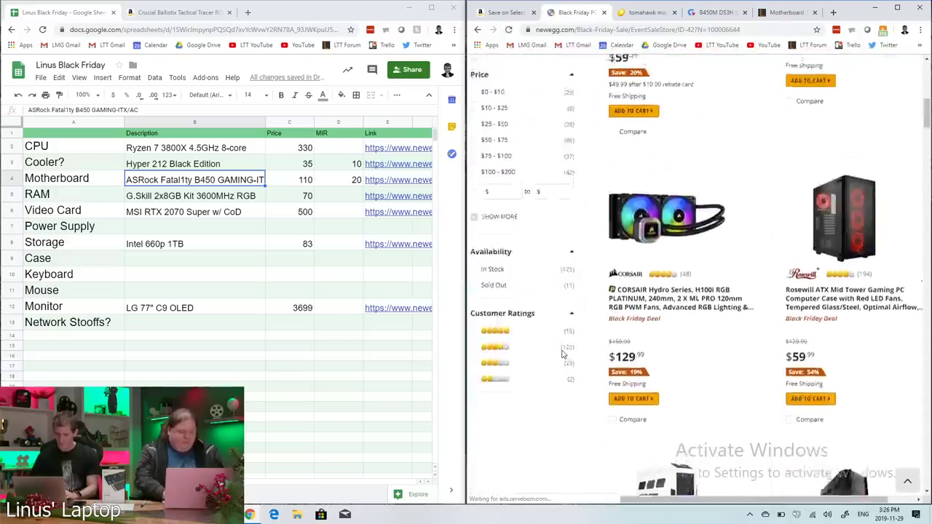
- Narrow the category to the Computer Cases subcategory, leaving out fans, accessories and liquid cooling
scroll(562, 354, up, 4)
scroll(545, 152, up, 1)
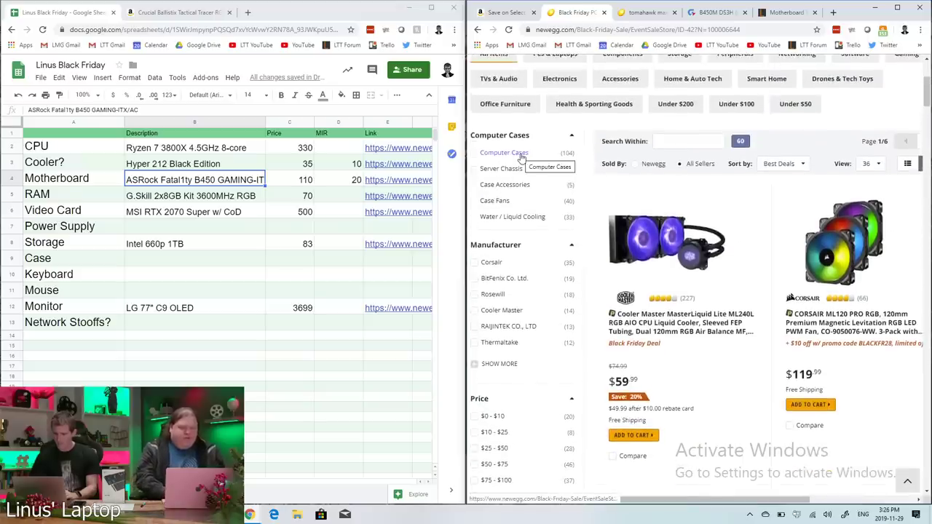
scroll(486, 367, down, 5)
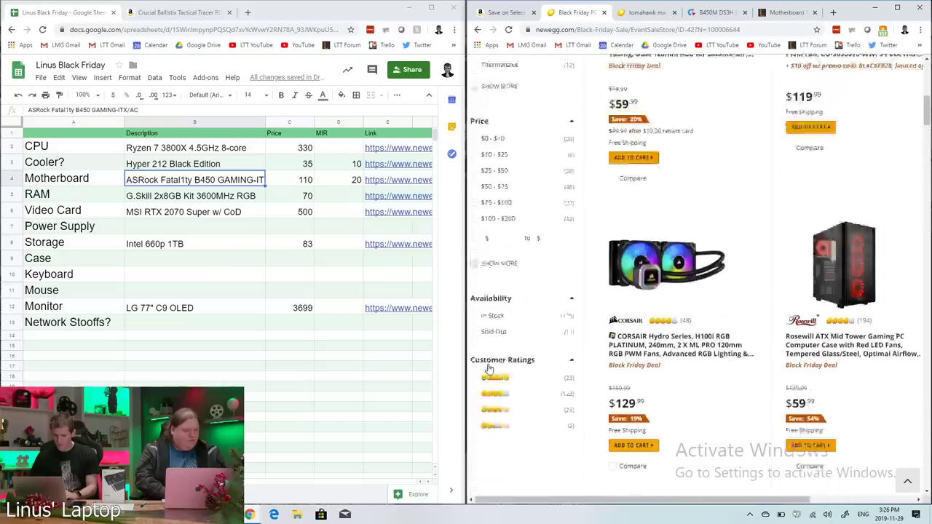
scroll(488, 369, up, 6)
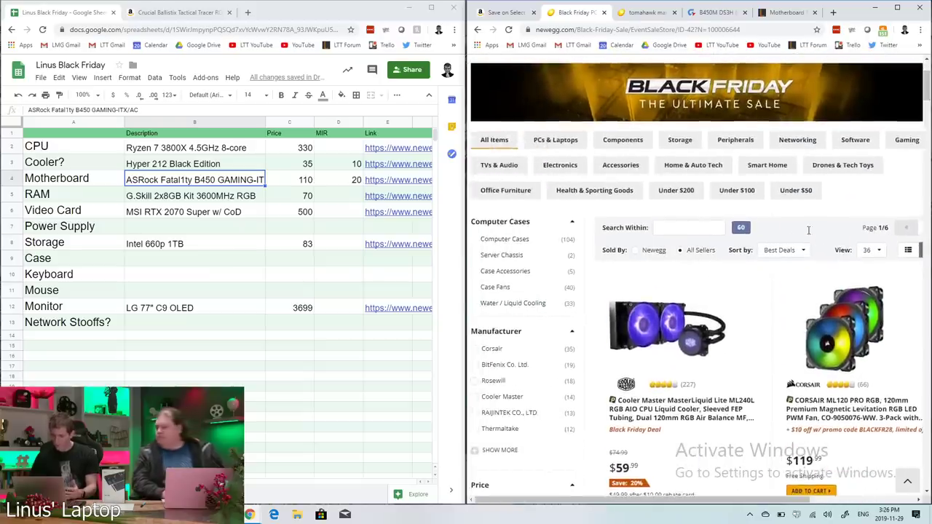
scroll(580, 321, down, 2)
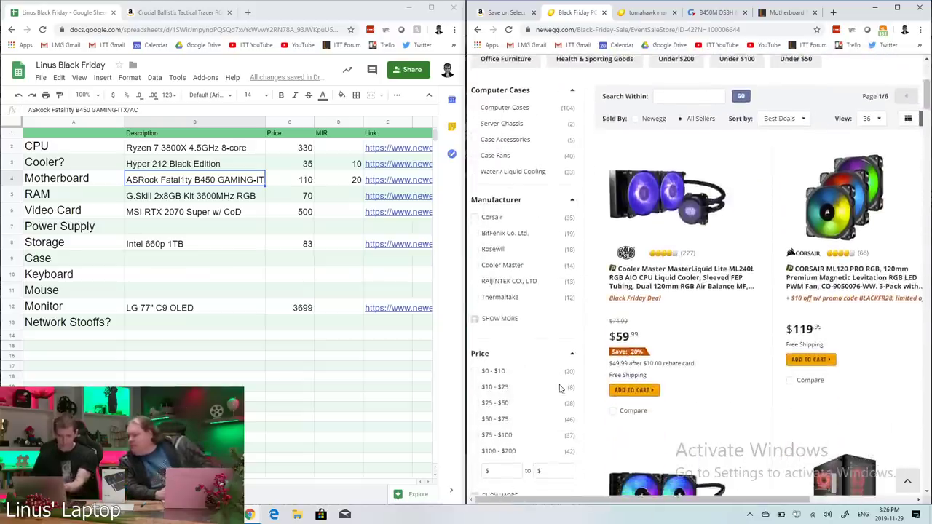
scroll(562, 387, down, 4)
scroll(560, 388, up, 6)
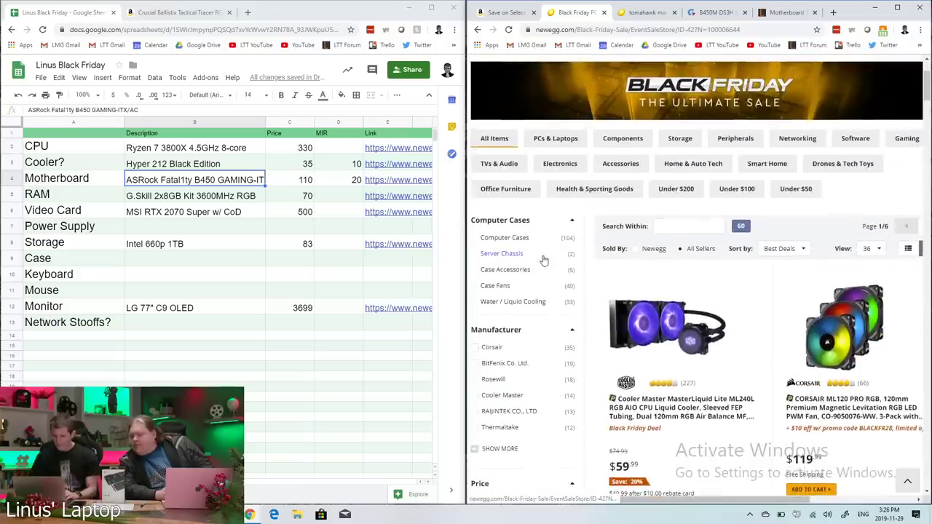
click(525, 240)
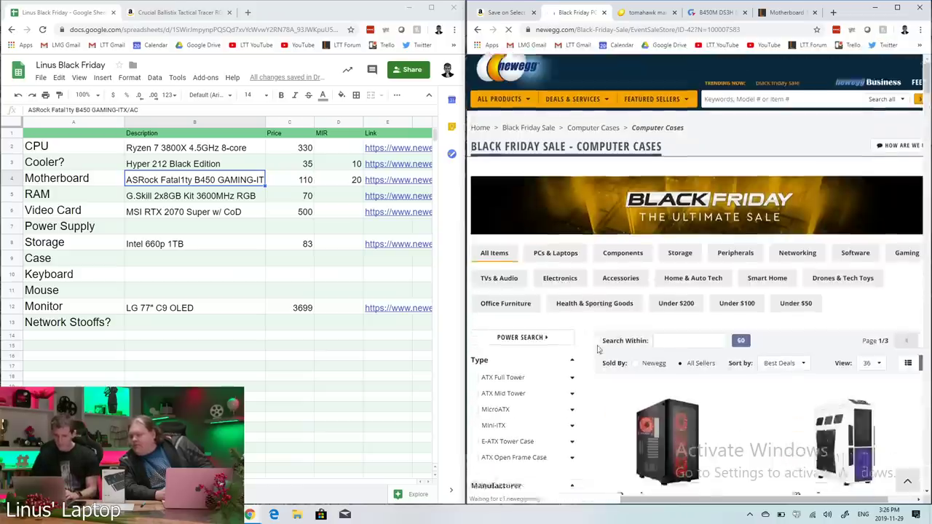
- Filter the computer case deals by the Mini-ITX type
scroll(597, 350, down, 2)
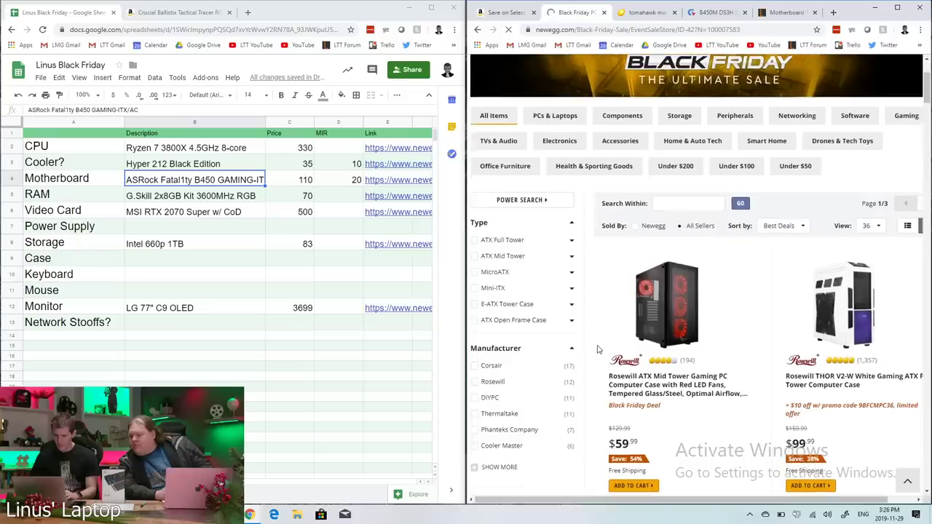
click(474, 288)
click(560, 341)
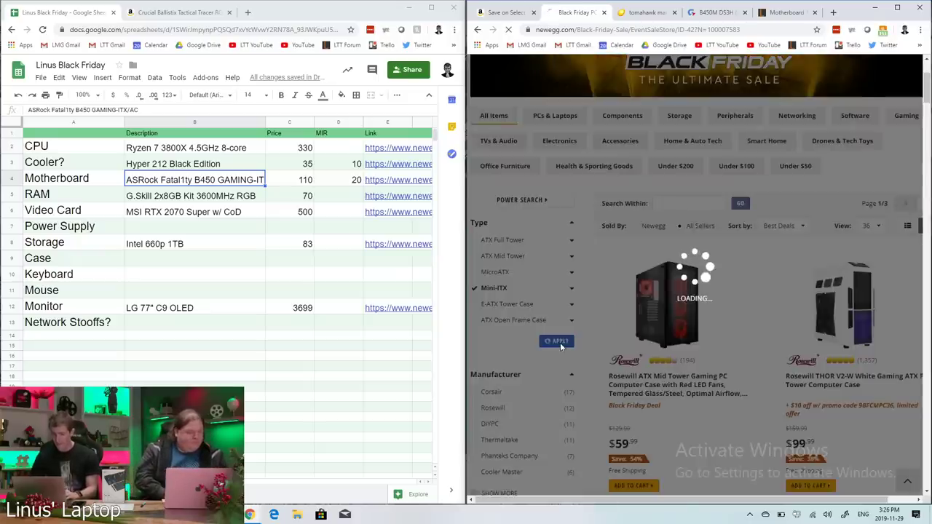
- Look through the Mini-ITX case deals, comparing the models and prices from Thermaltake, Lian Li and Raijintek
scroll(762, 297, down, 5)
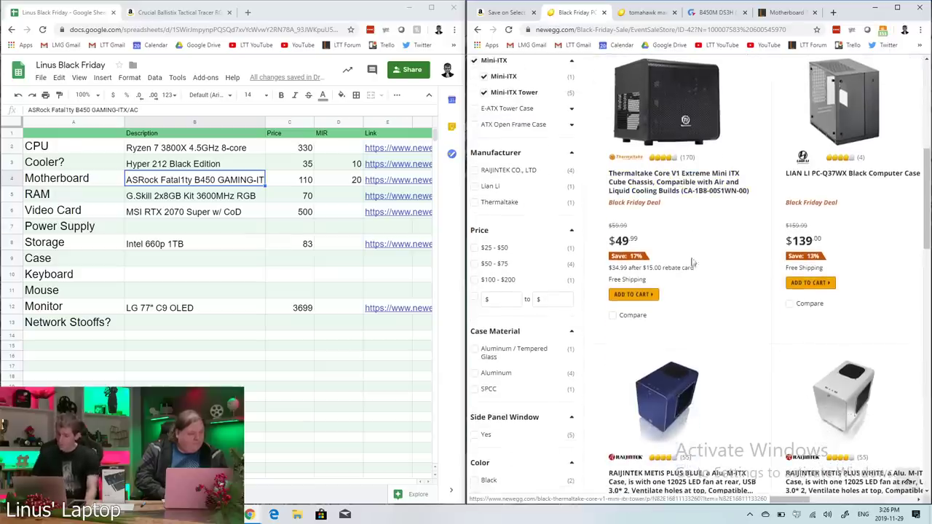
scroll(834, 211, right, 2)
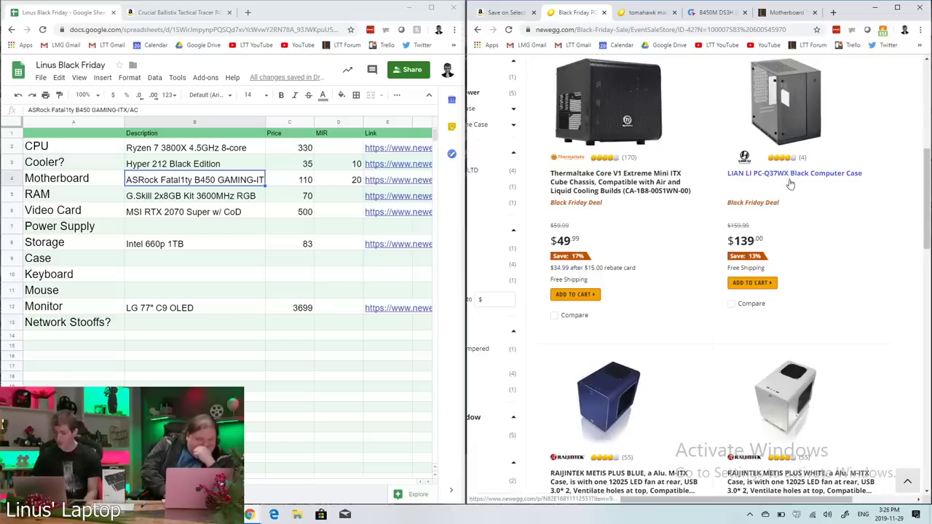
scroll(803, 195, down, 4)
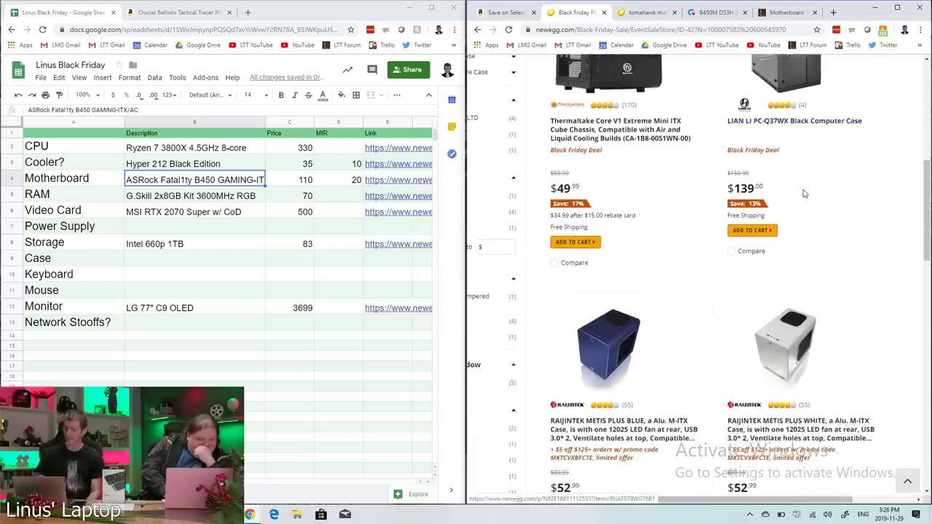
scroll(804, 194, down, 1)
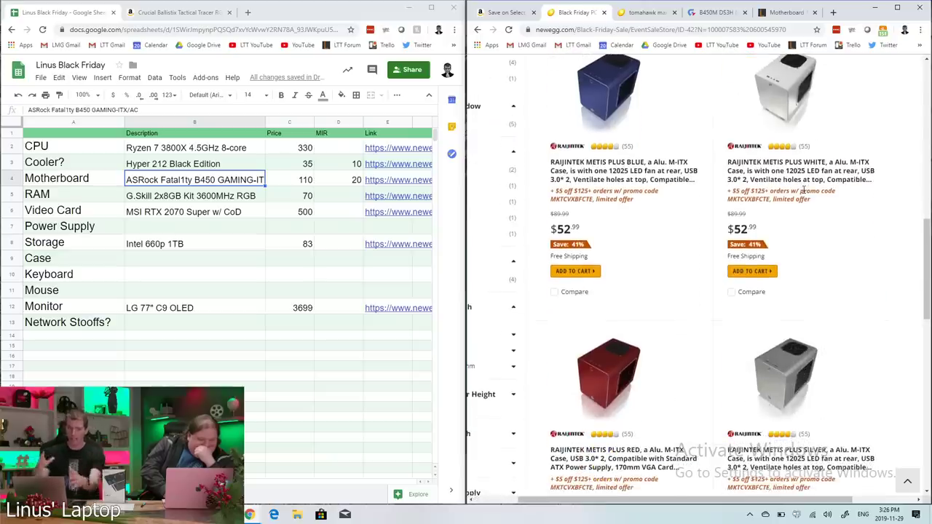
scroll(735, 218, up, 1)
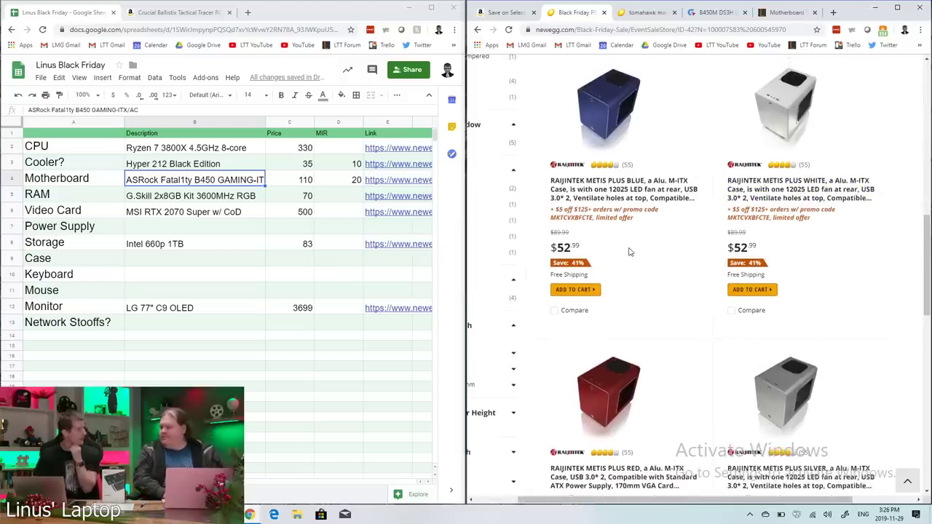
scroll(629, 252, down, 1)
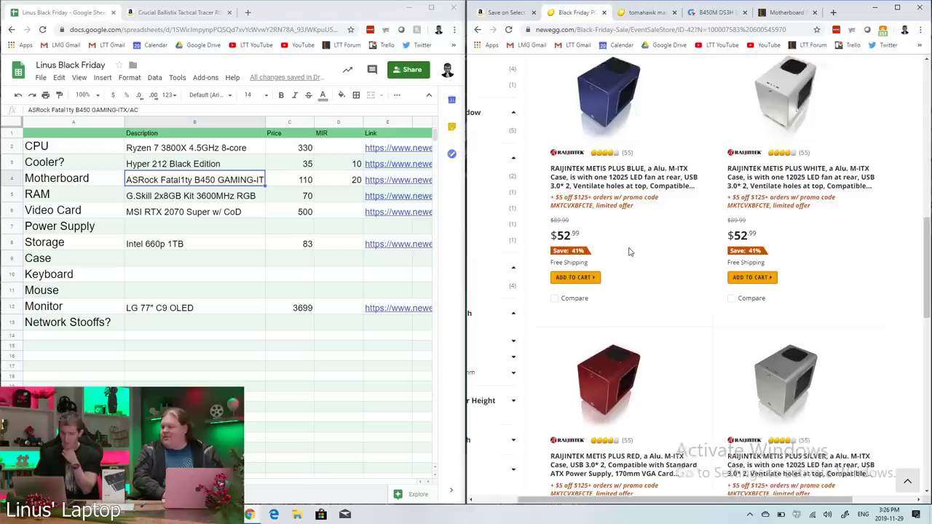
scroll(630, 252, down, 1)
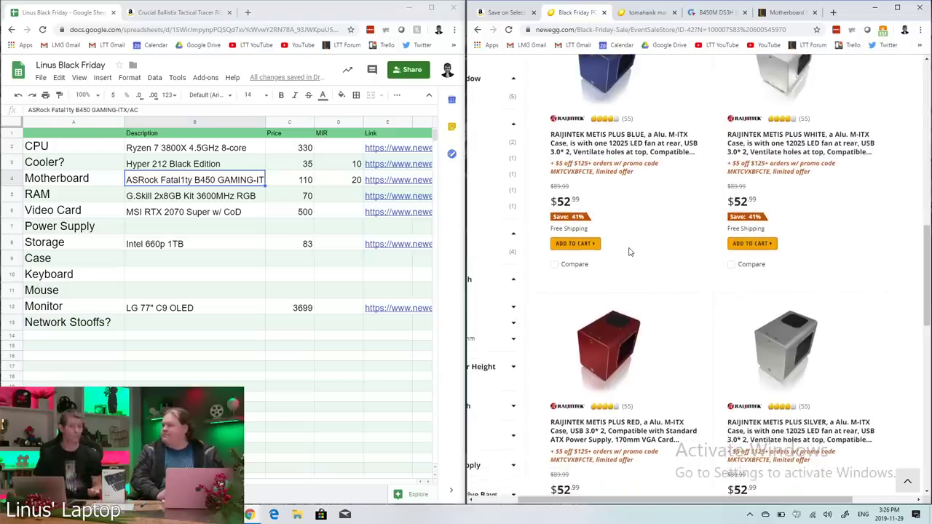
scroll(629, 252, down, 5)
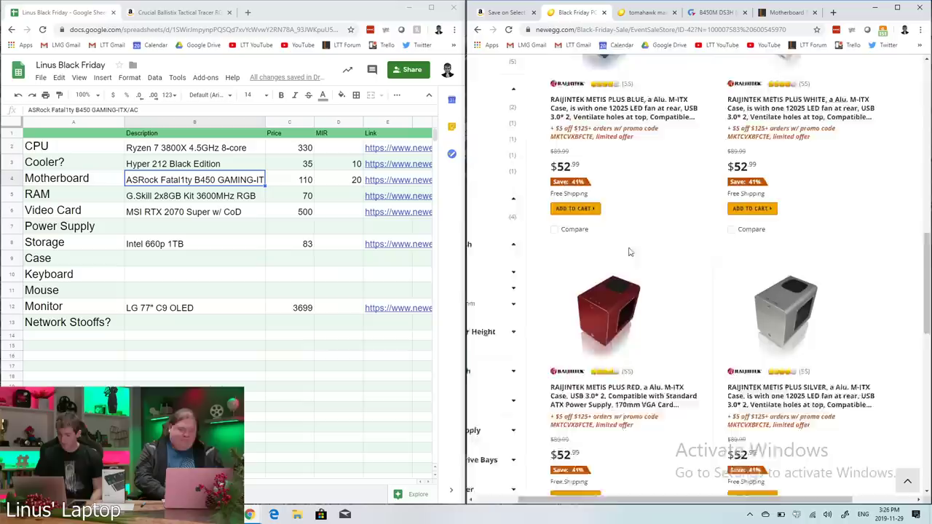
- Compare the Raijintek Metis Plus color variants and their prices with the Thermaltake and Lian Li cases
scroll(630, 252, up, 8)
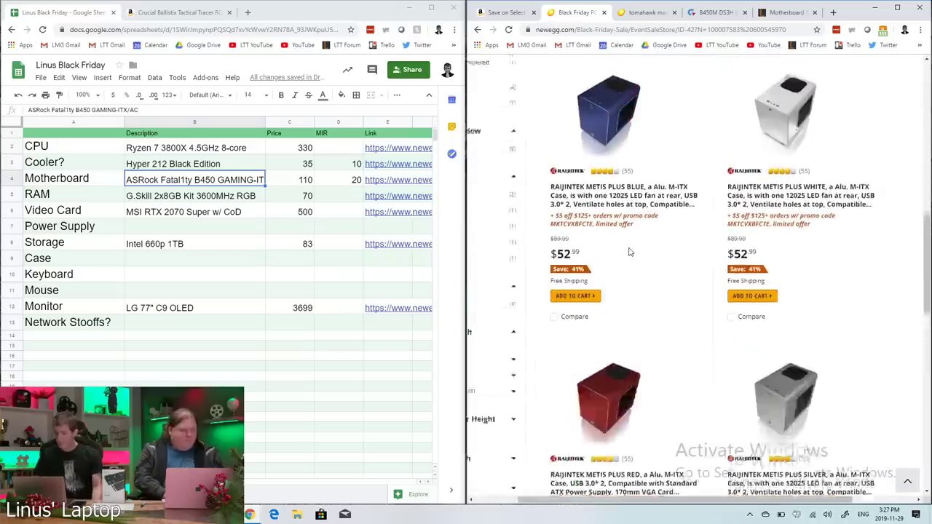
scroll(630, 252, down, 4)
scroll(629, 252, down, 1)
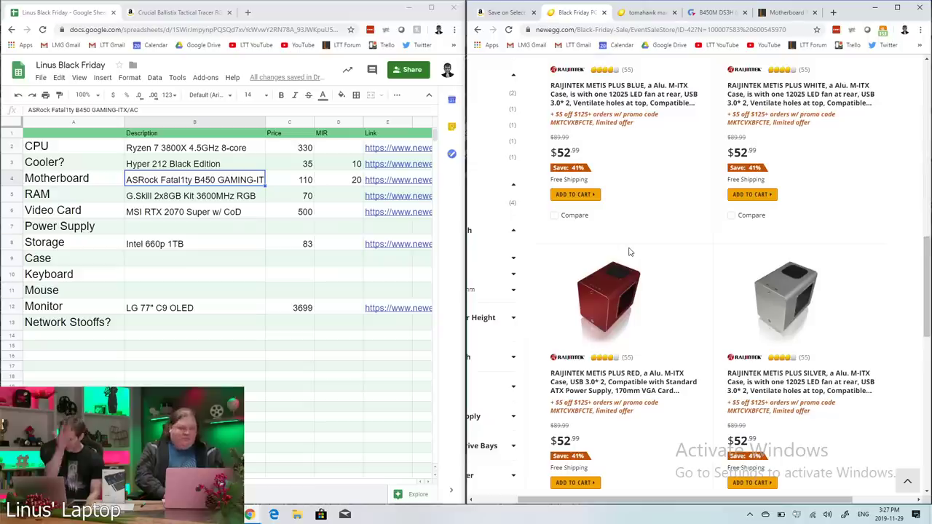
scroll(629, 252, up, 3)
scroll(630, 252, down, 4)
scroll(630, 252, up, 4)
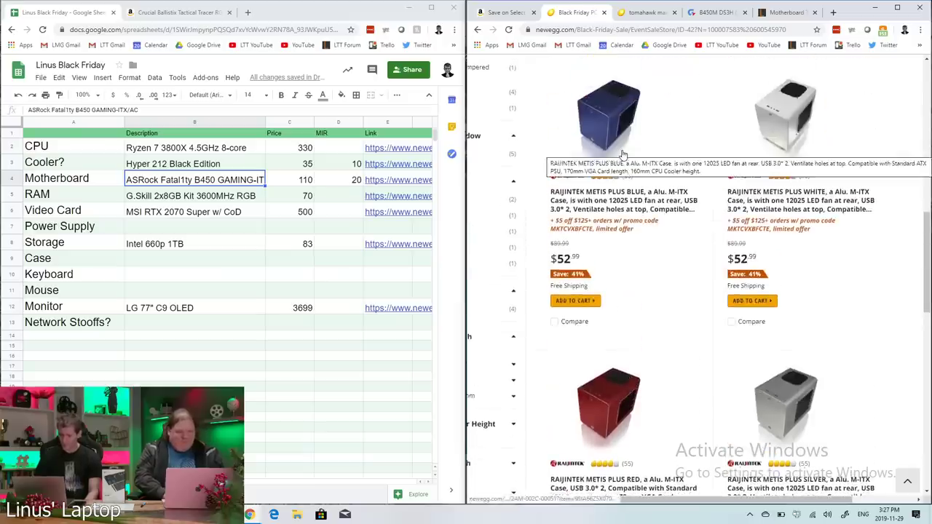
scroll(623, 155, up, 5)
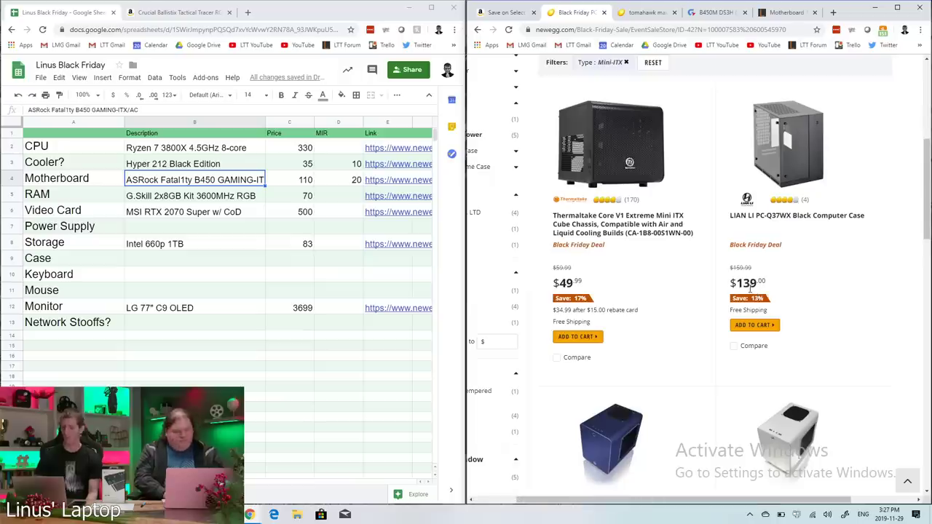
- Open the Lian Li PC-Q37WX and Thermaltake Core V1 deals in separate tabs and bring up the Thermaltake page
right_click(793, 217)
click(829, 226)
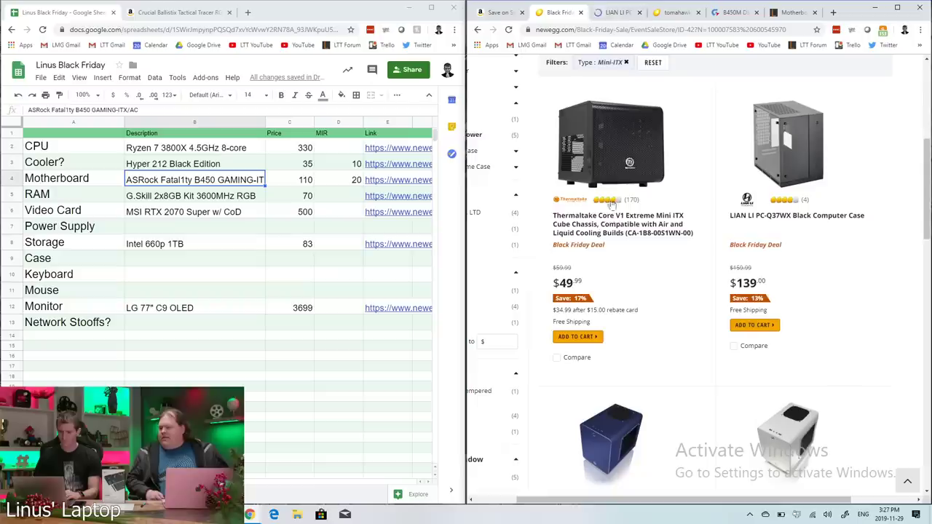
right_click(619, 220)
click(652, 229)
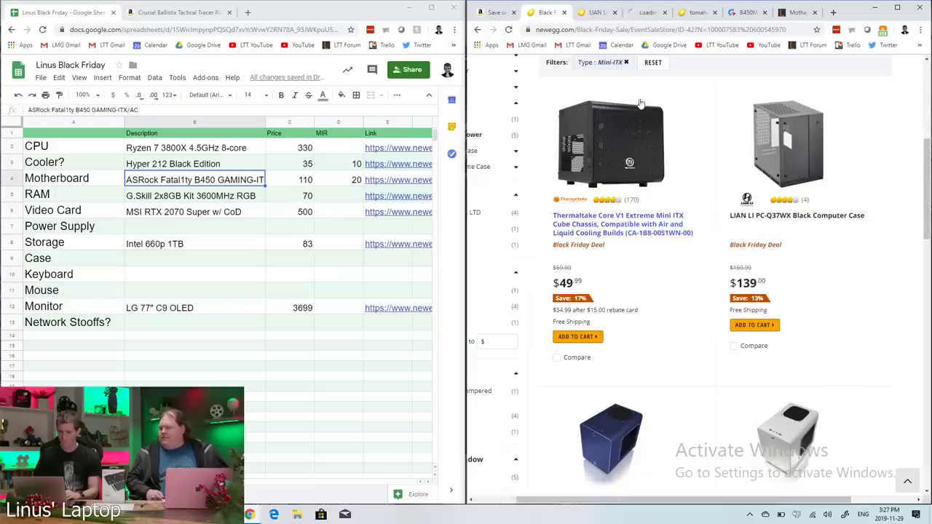
click(644, 14)
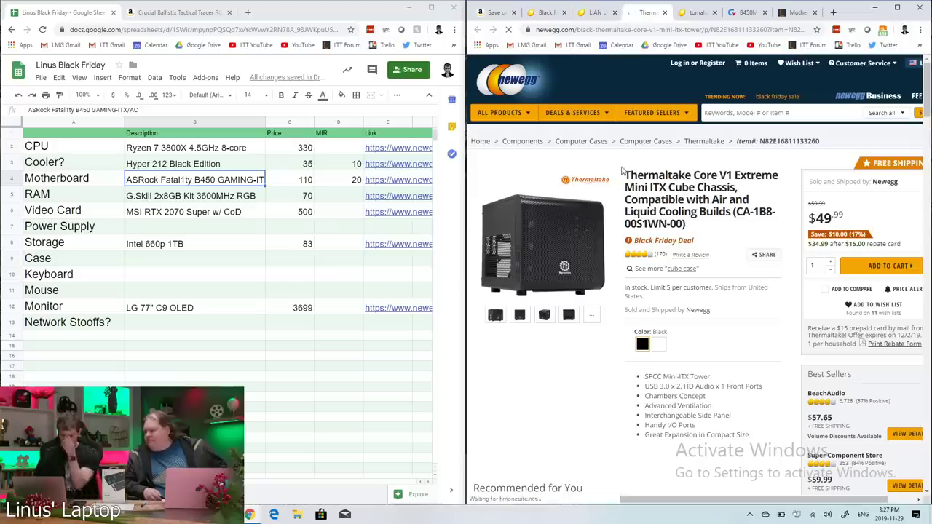
- Examine the Thermaltake Core V1's product pictures and the chamber layout in its overview
click(544, 314)
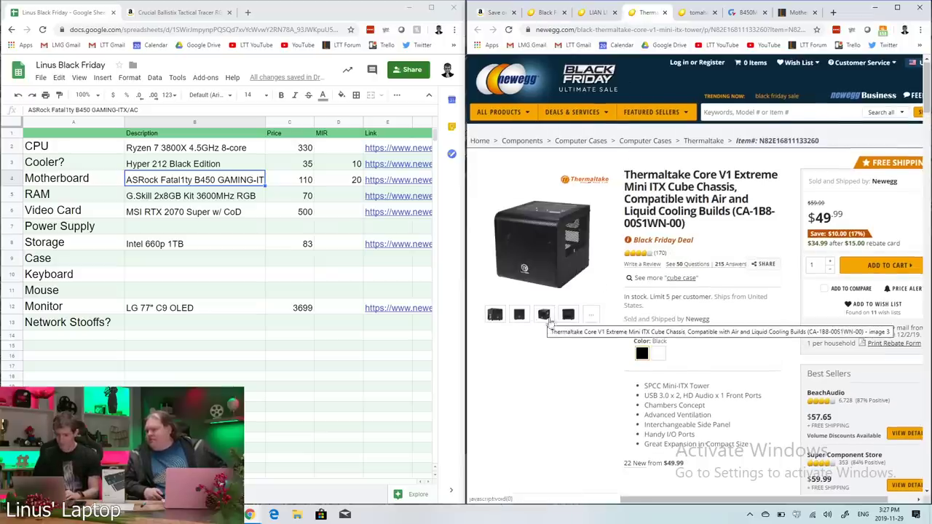
click(569, 315)
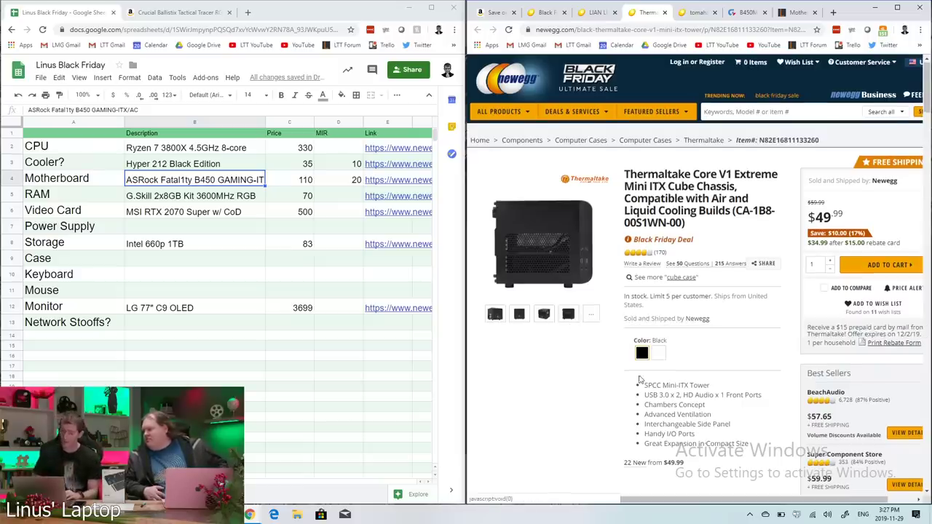
scroll(675, 395, down, 15)
scroll(676, 395, down, 3)
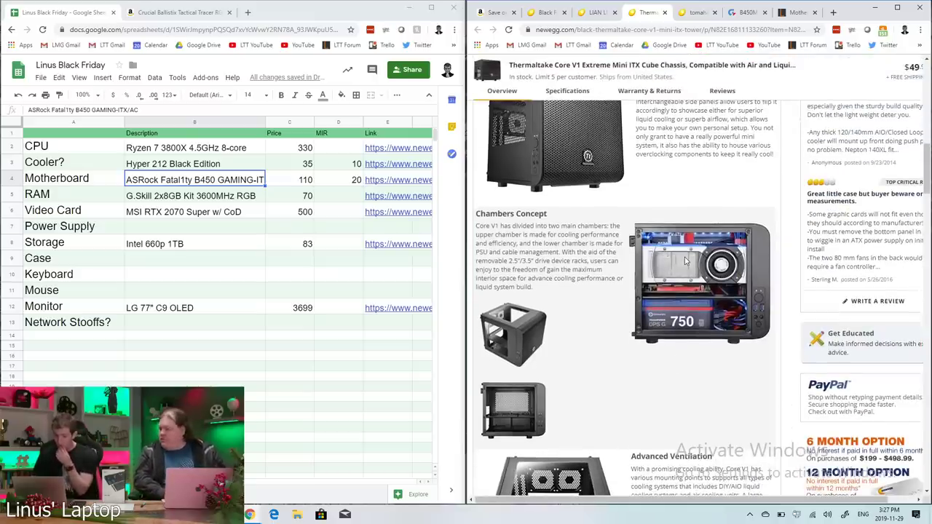
scroll(684, 261, up, 2)
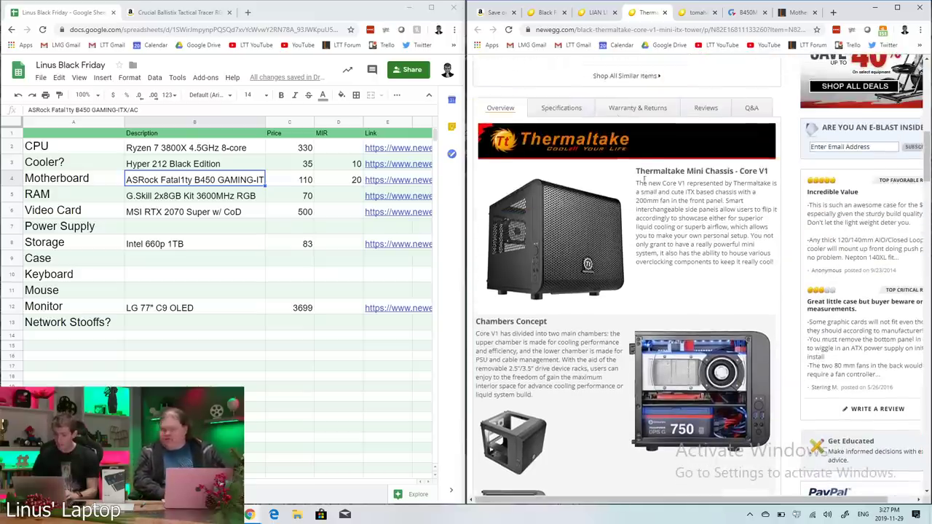
- Check the Thermaltake Core V1's maximum GPU length in its specifications and dismiss the feedback survey
click(559, 107)
scroll(650, 240, down, 3)
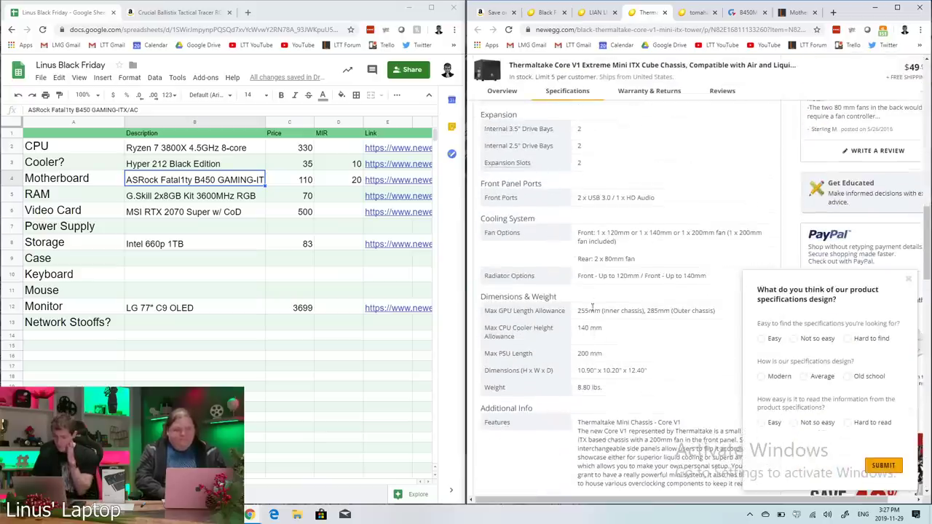
click(907, 280)
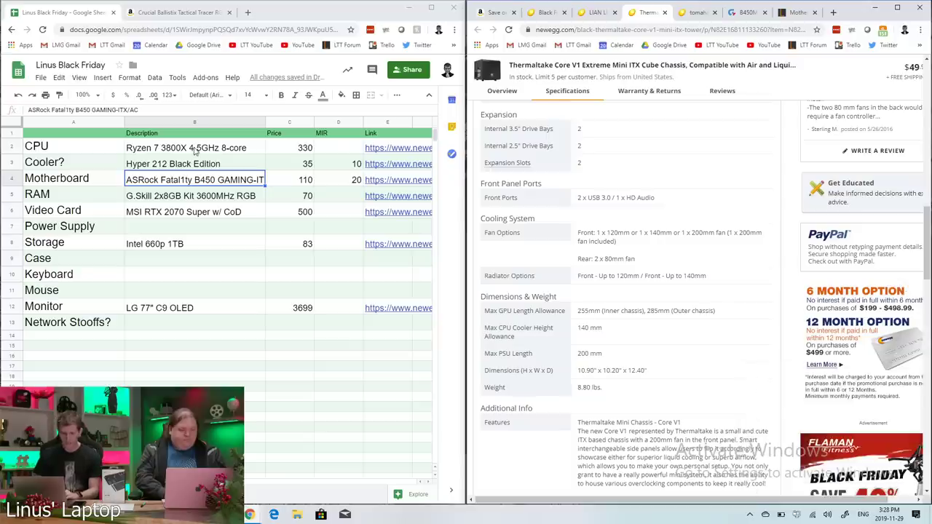
- Open the product page linked in the Video Card row and check the card's length in its specifications against the case's allowance
click(384, 213)
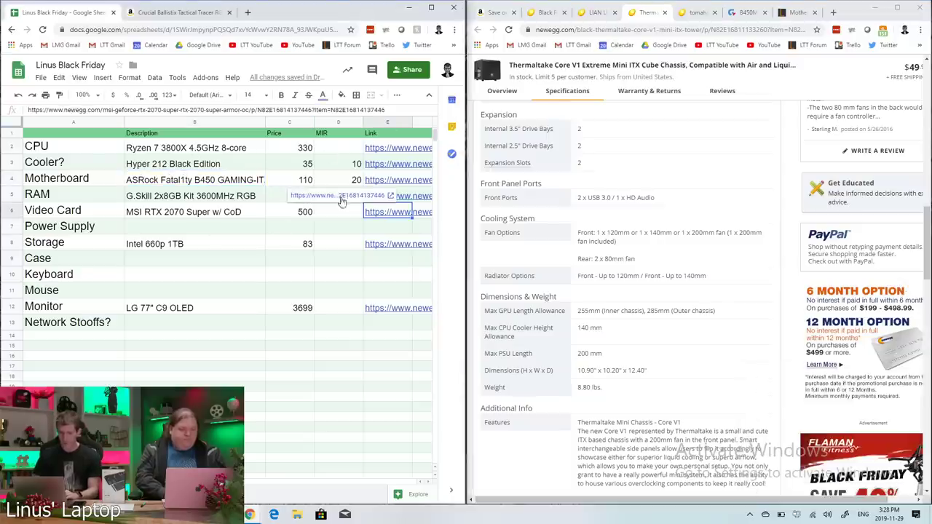
click(339, 197)
scroll(243, 222, down, 10)
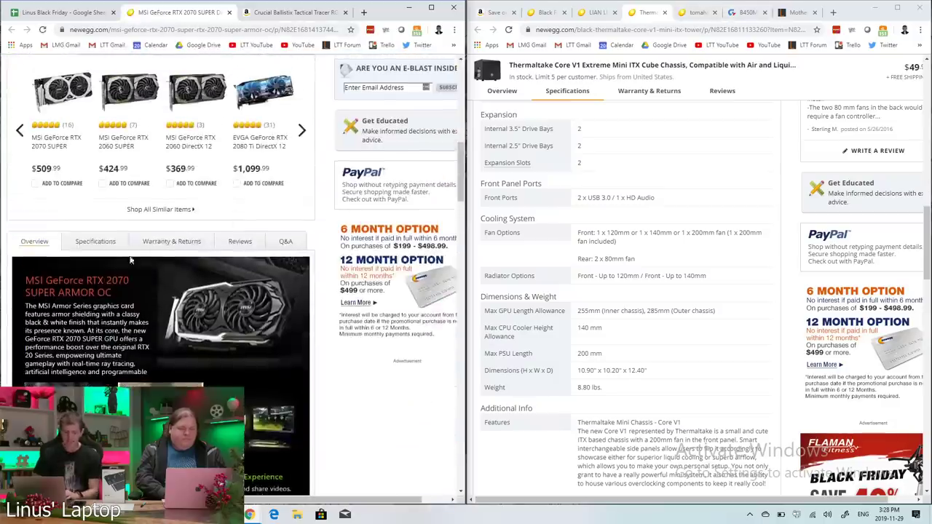
click(95, 241)
scroll(187, 296, down, 4)
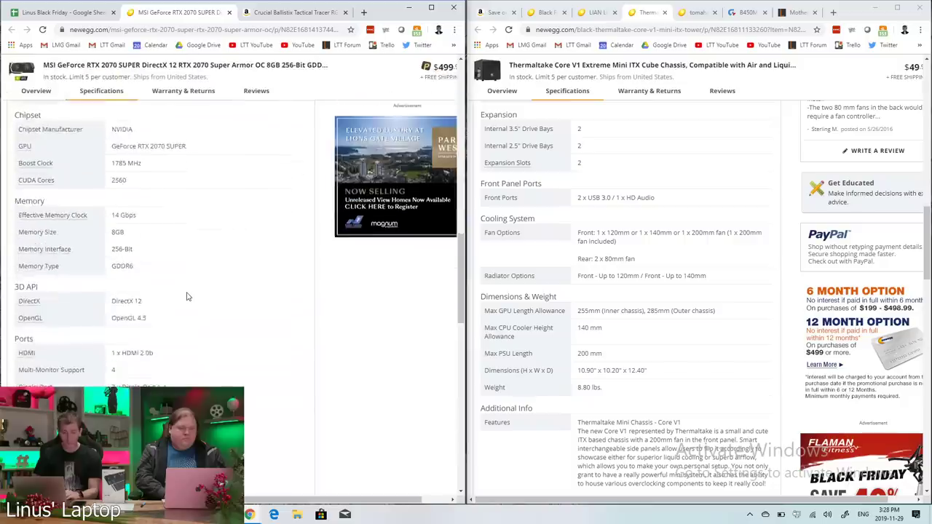
scroll(187, 297, down, 3)
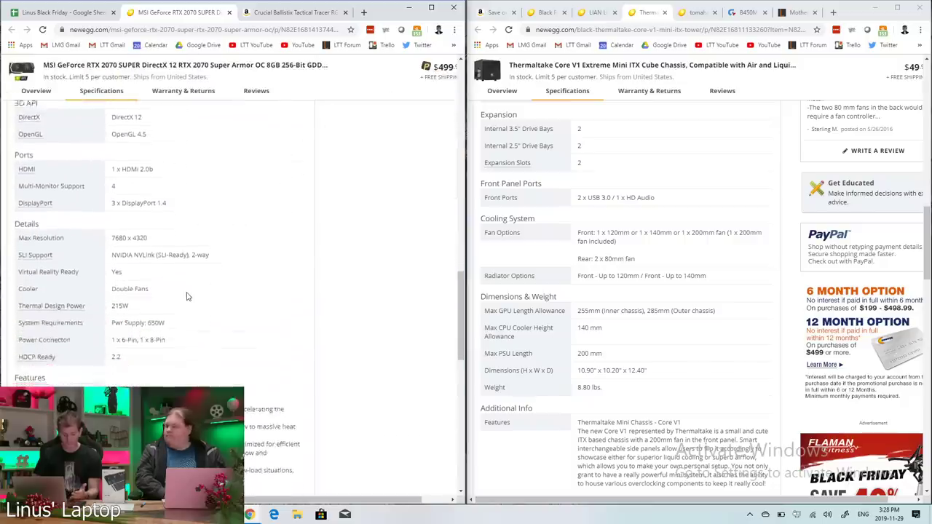
scroll(186, 296, down, 3)
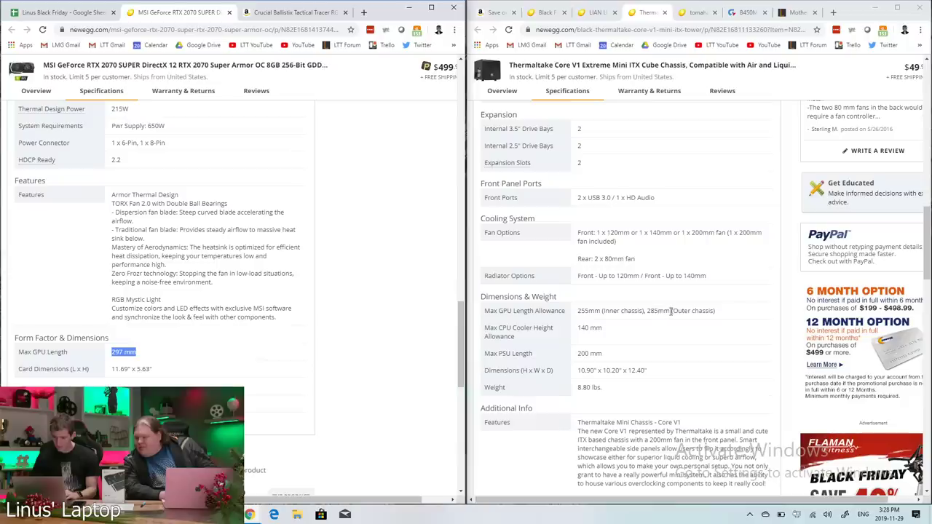
click(270, 356)
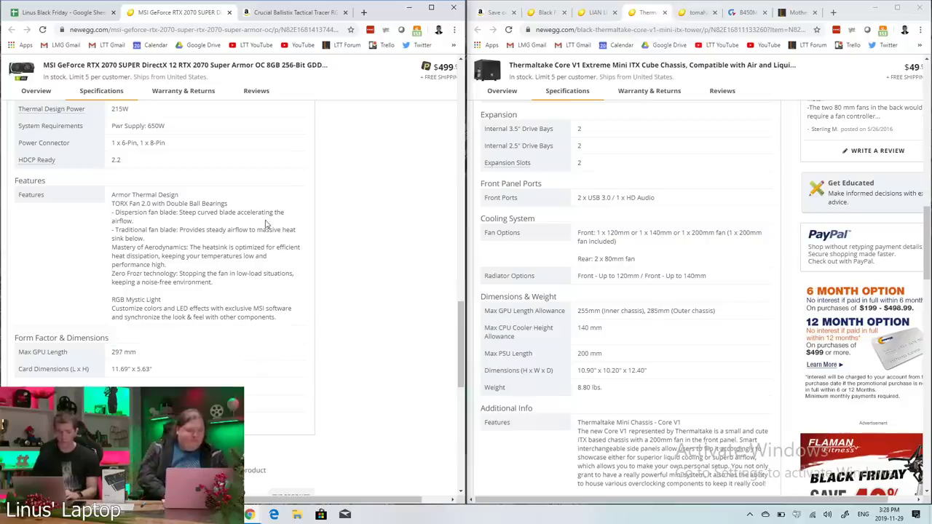
drag(137, 351, 117, 351)
click(116, 350)
- Check the video card's rebate offer and enter 30 as the MIR in the Video Card row
scroll(117, 350, up, 15)
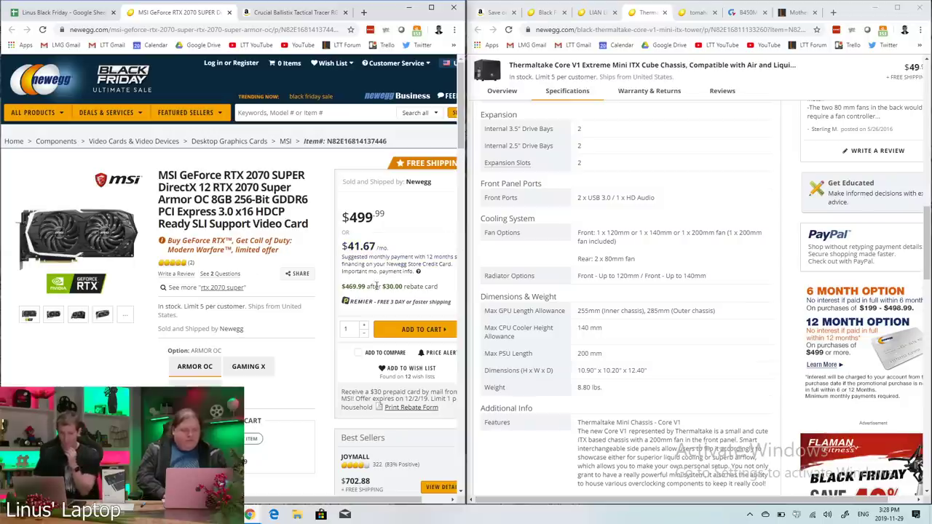
click(67, 12)
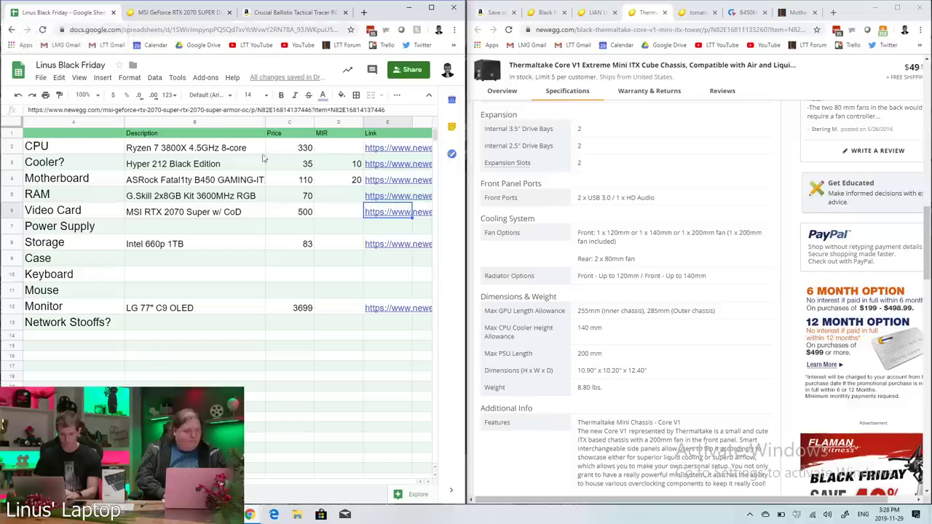
click(344, 211)
text(30)
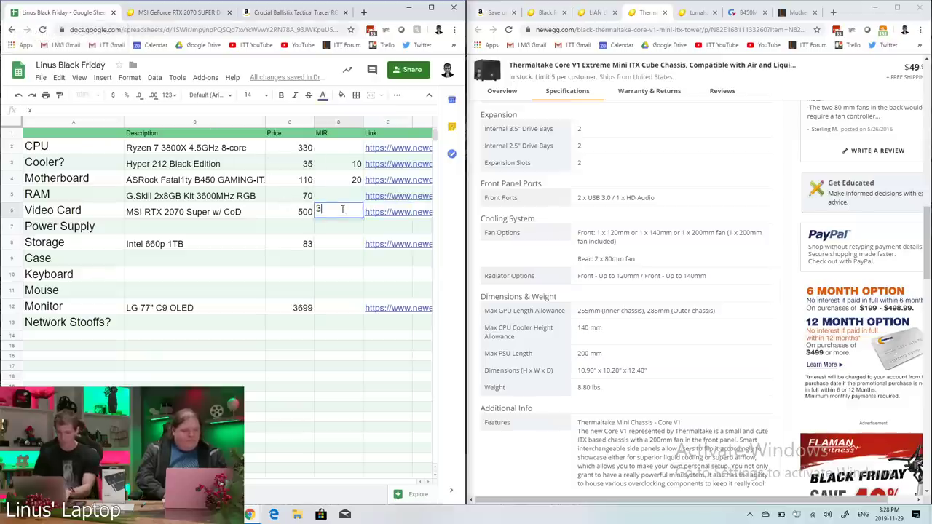
key(Return)
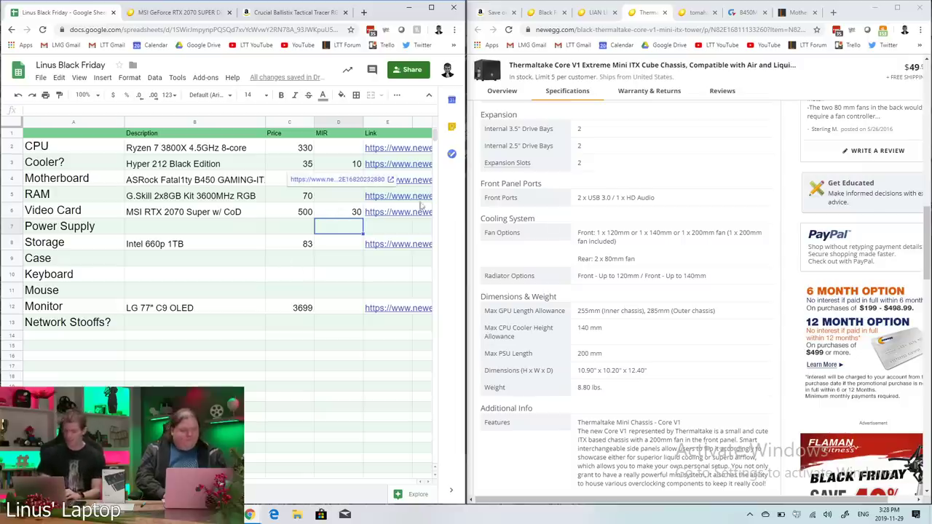
- Close the Thermaltake case page and copy the name LIAN LI PC-Q37WX Black over to the Case row's description
scroll(675, 234, up, 5)
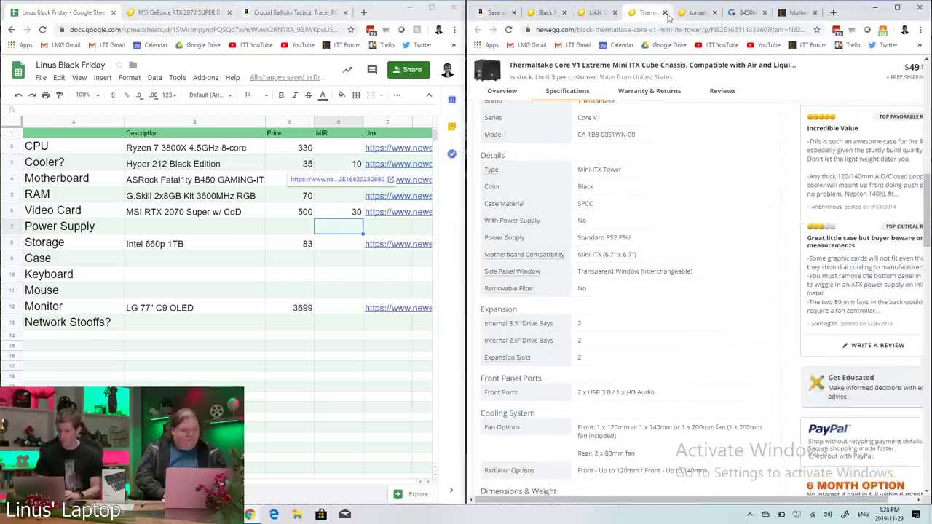
click(665, 13)
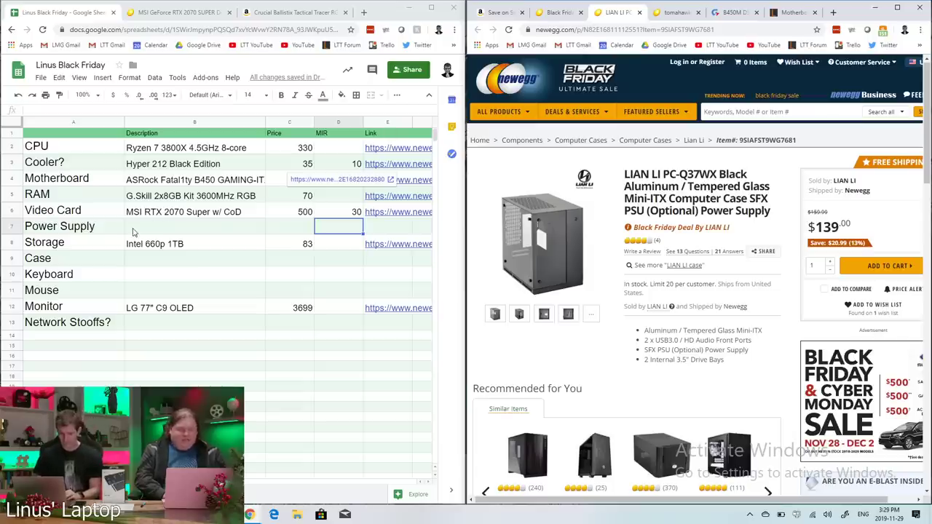
click(157, 261)
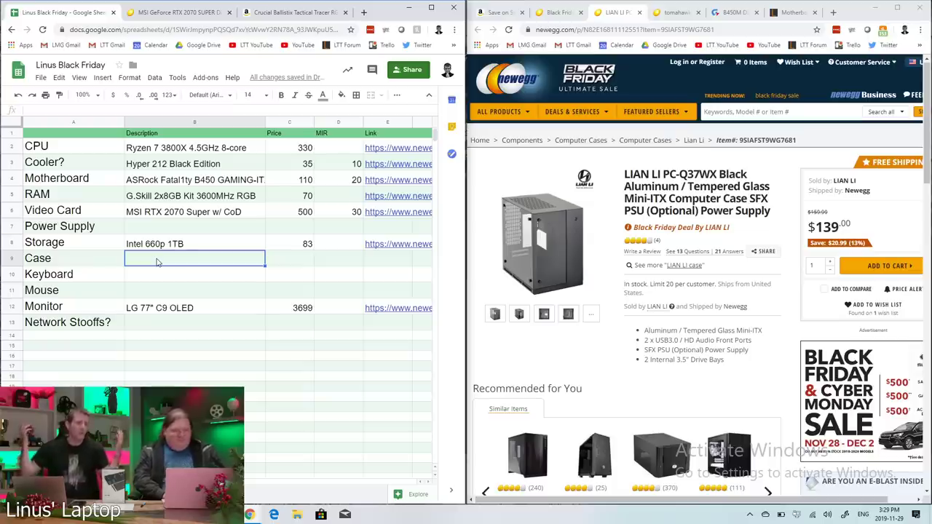
drag(623, 175, 746, 175)
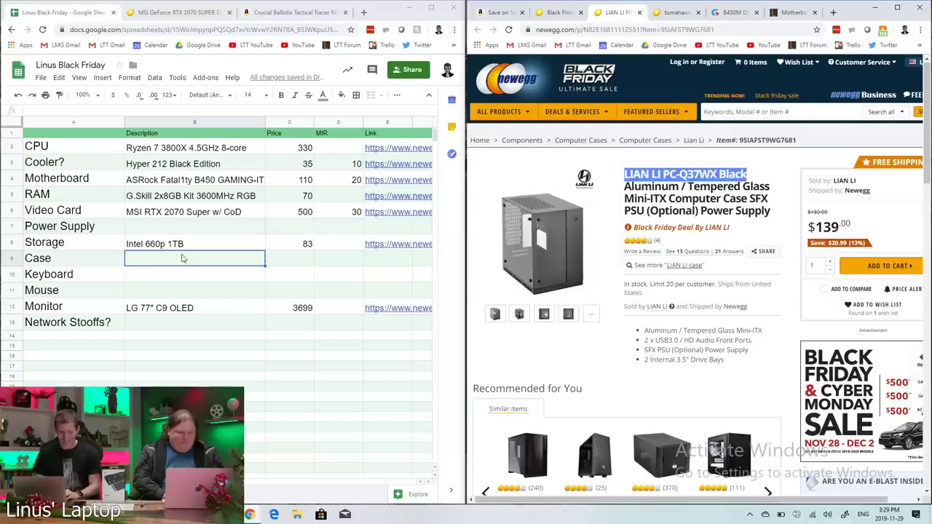
right_click(159, 265)
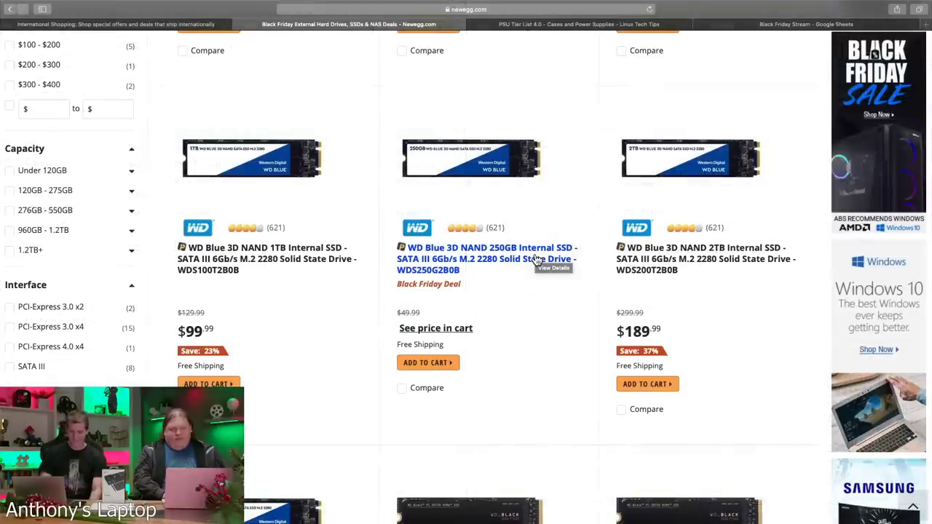
- View the WD Blue 3D NAND 250GB M.2 SSD's product page and return to the storage deals list
click(535, 259)
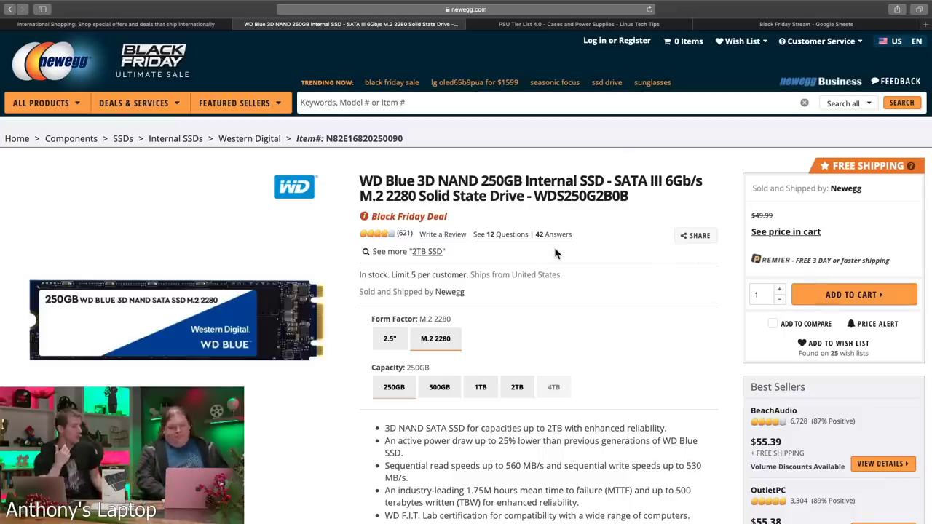
scroll(558, 249, left, 5)
scroll(547, 159, up, 10)
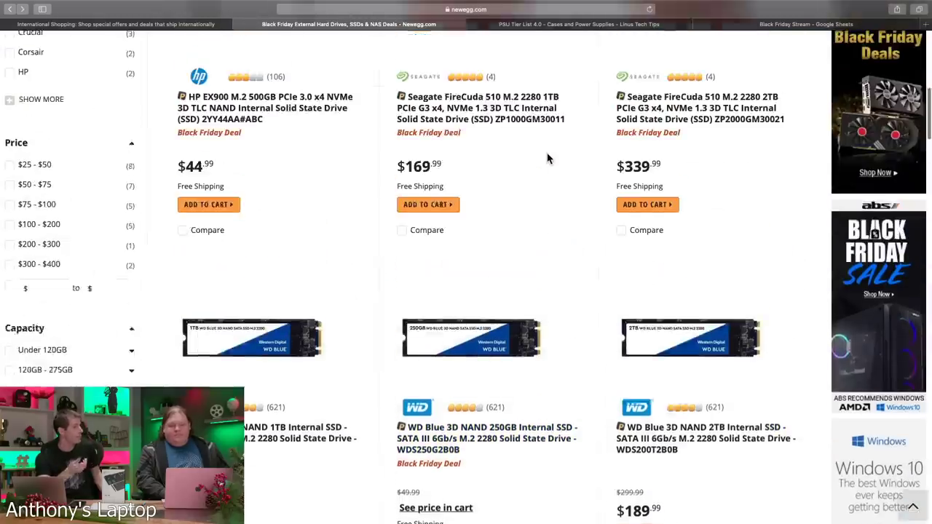
- Look through the M.2 2280 SSD deals, comparing capacities, interfaces and prices from Crucial, Intel, HP, Seagate and Team Group
scroll(548, 159, up, 1)
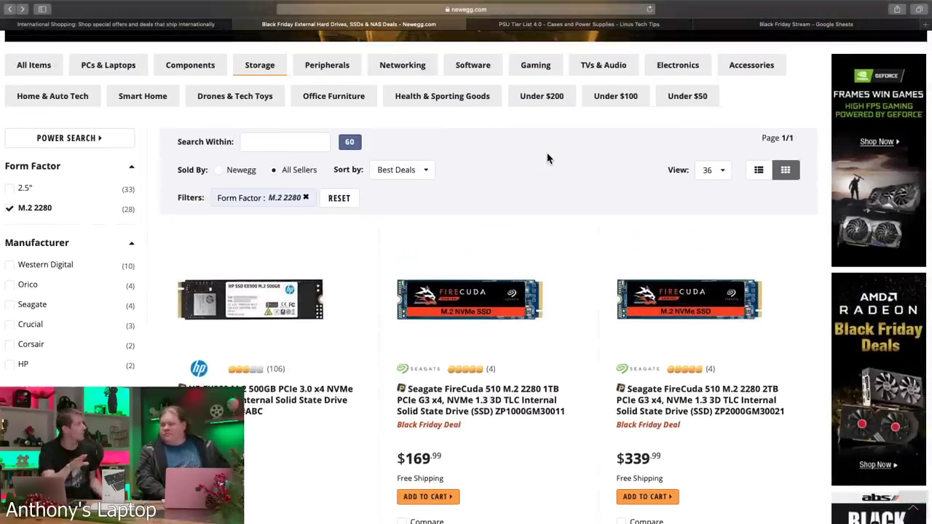
scroll(547, 158, down, 15)
scroll(548, 159, up, 4)
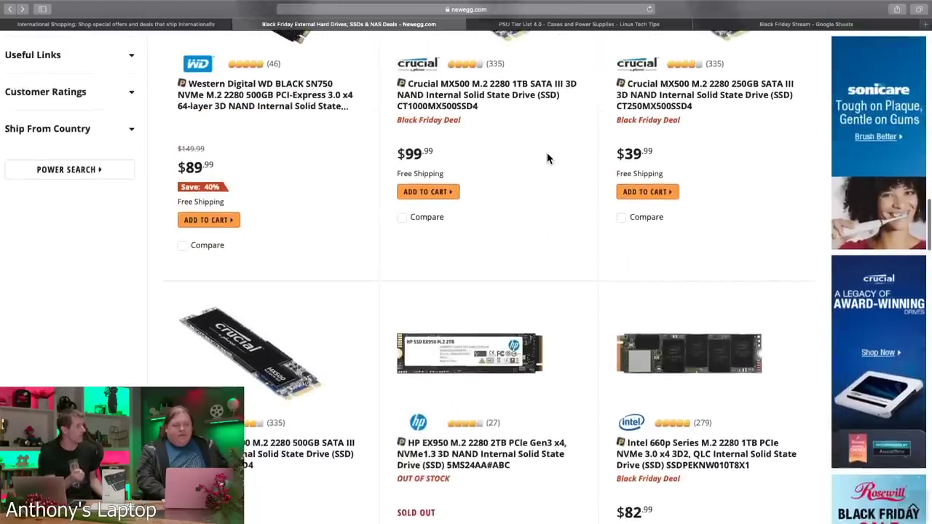
scroll(548, 159, down, 7)
scroll(547, 159, down, 2)
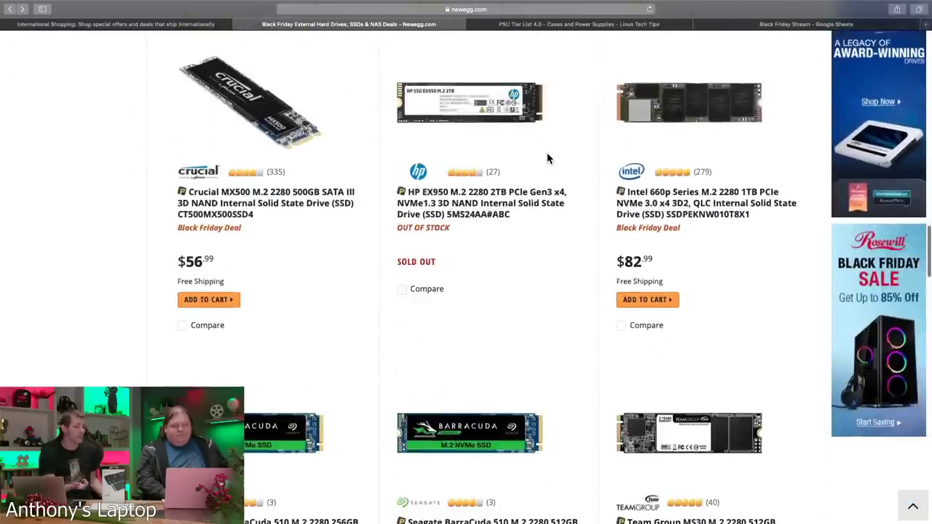
scroll(547, 159, down, 1)
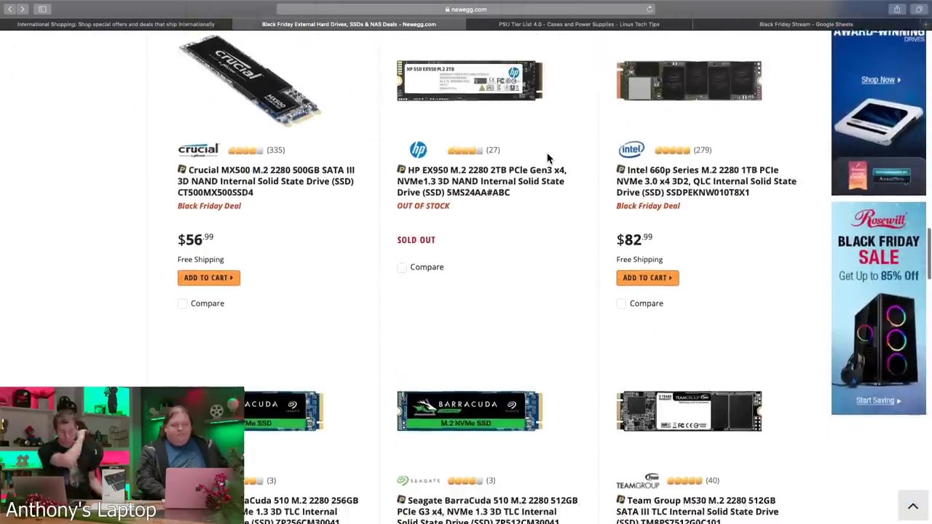
scroll(547, 158, down, 2)
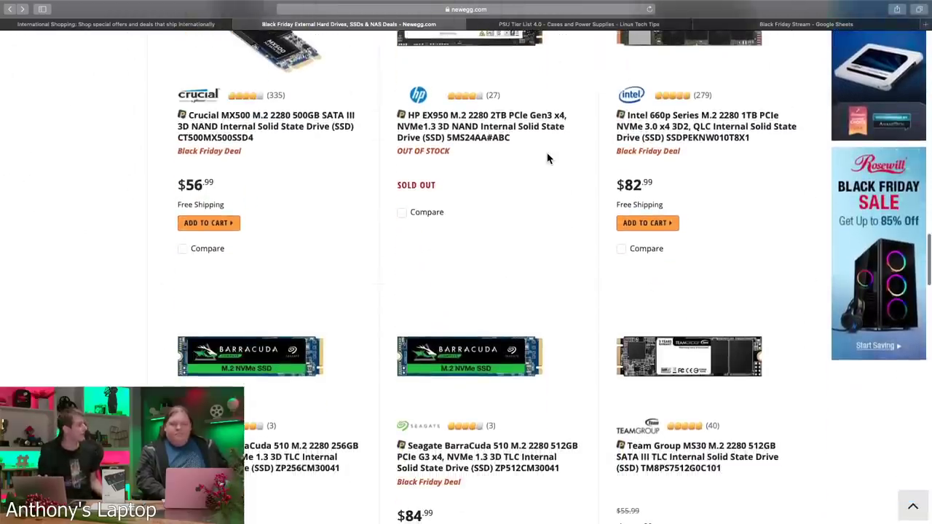
- Review the remaining M.2 SSD deals from ORICO, Corsair and WD, and recheck the HP EX900 and Seagate FireCuda 510 offers
scroll(547, 158, down, 5)
scroll(547, 158, up, 1)
scroll(547, 159, down, 5)
scroll(548, 159, down, 1)
scroll(547, 159, up, 4)
scroll(547, 158, down, 1)
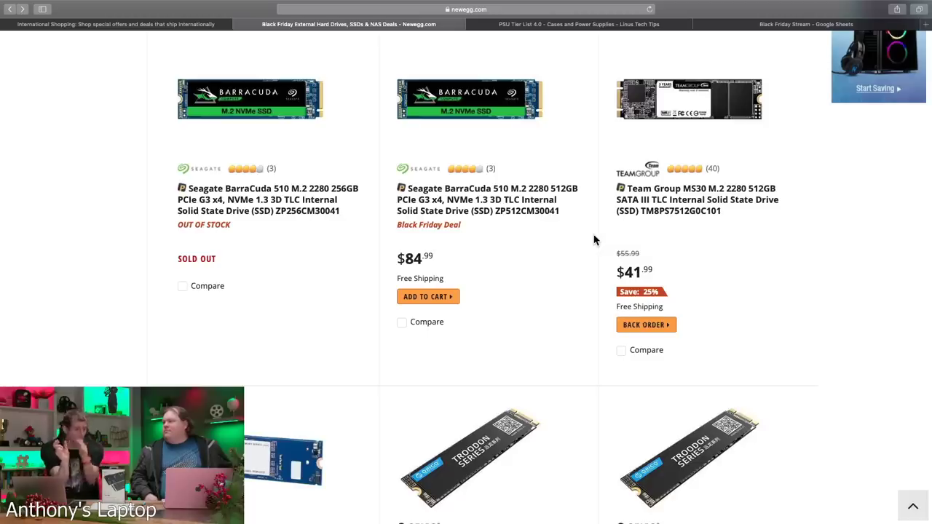
scroll(593, 240, down, 5)
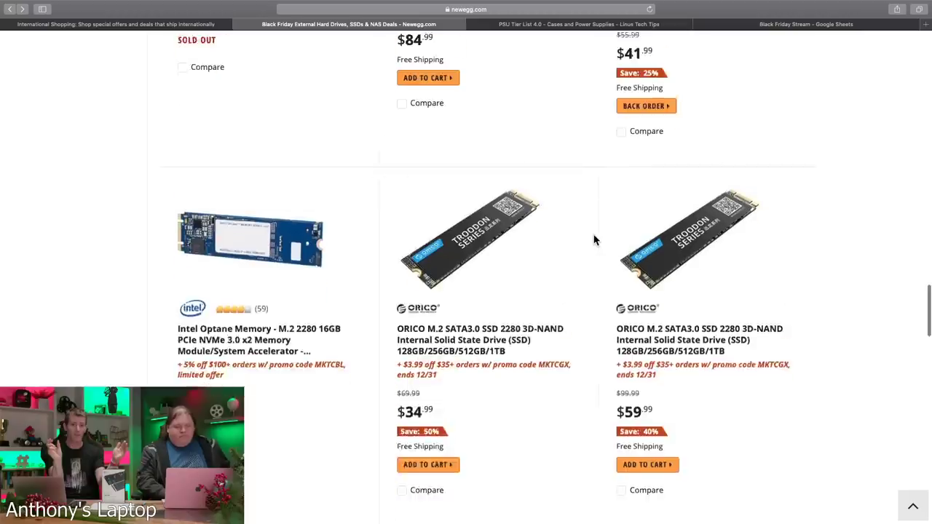
scroll(593, 240, down, 3)
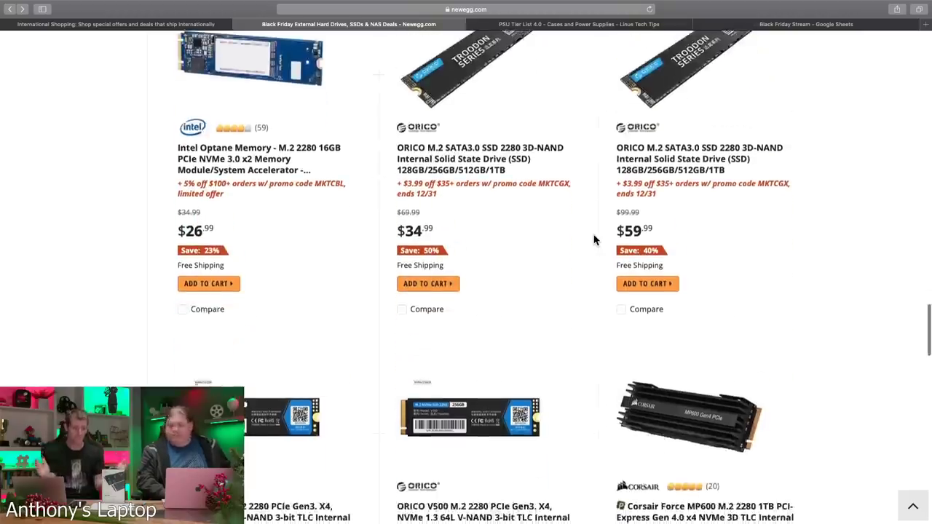
scroll(593, 241, down, 7)
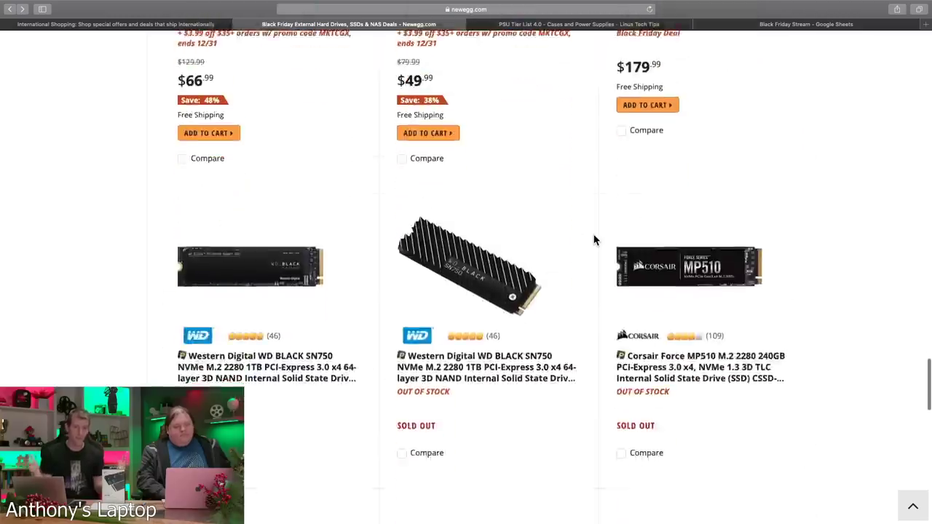
scroll(594, 240, up, 7)
scroll(593, 240, down, 9)
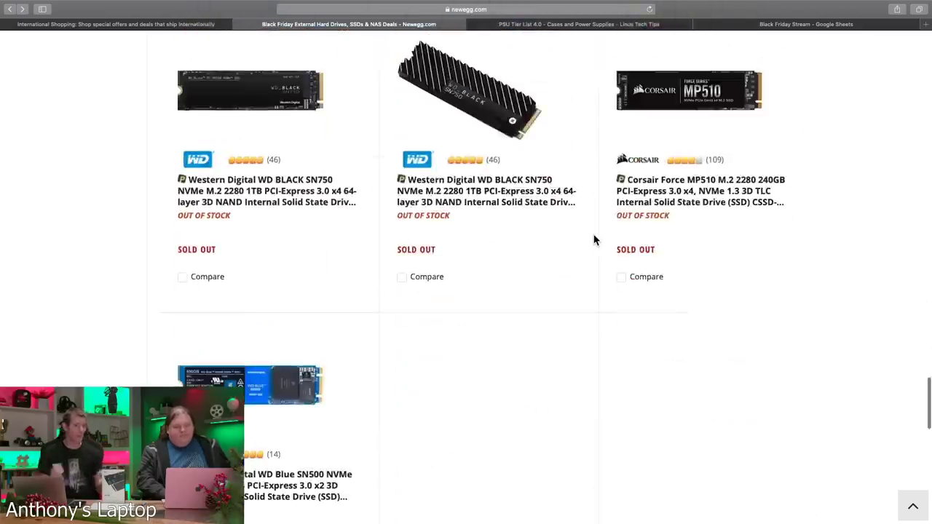
scroll(593, 241, up, 20)
scroll(593, 240, down, 5)
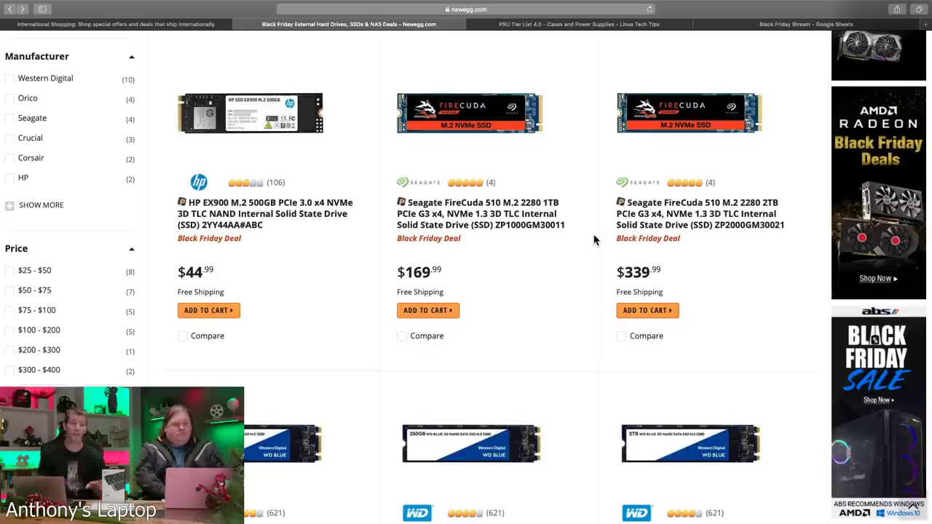
scroll(593, 240, down, 1)
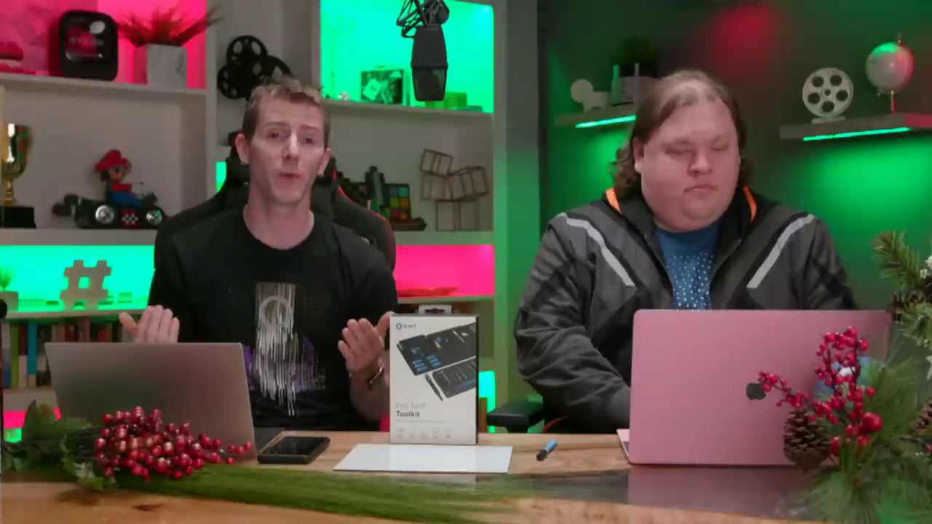
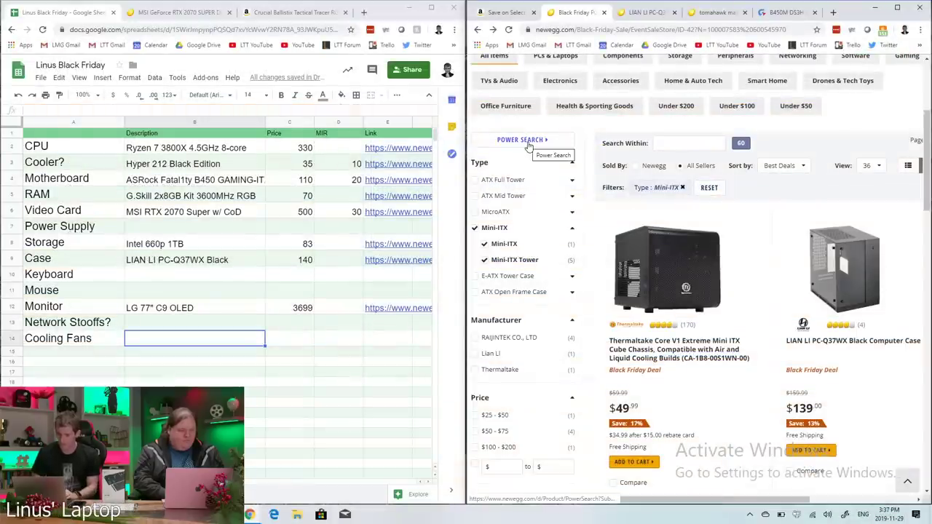
- Remove the Mini-ITX case filter, go to the Black Friday power supply deals and narrow them to the SFX type
click(559, 227)
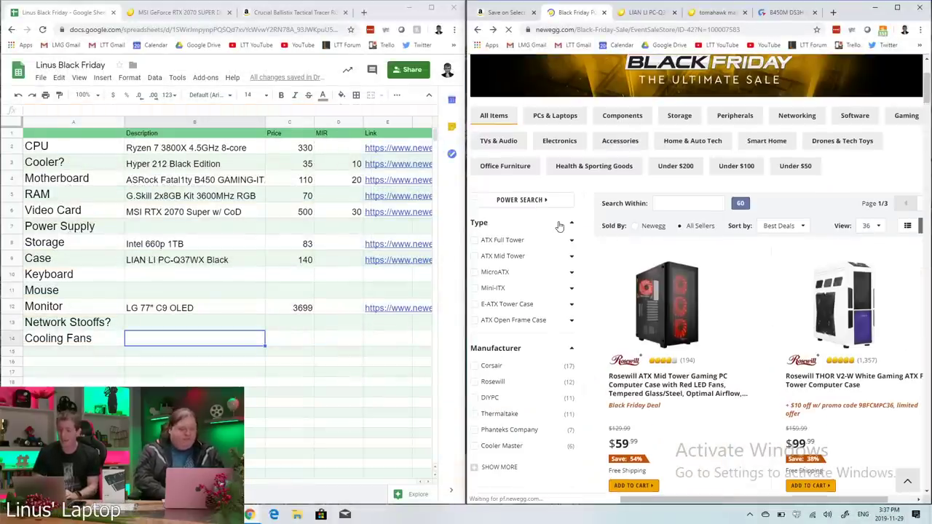
scroll(559, 227, down, 2)
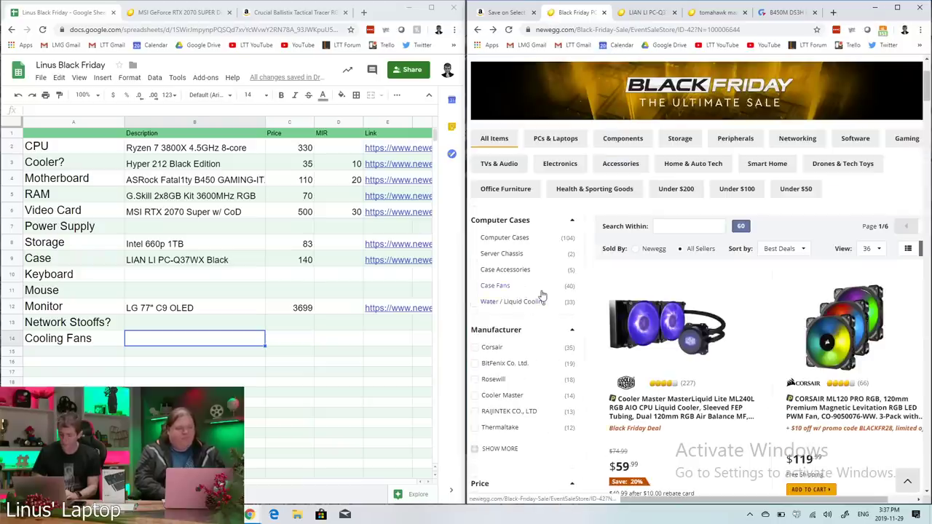
scroll(541, 295, down, 1)
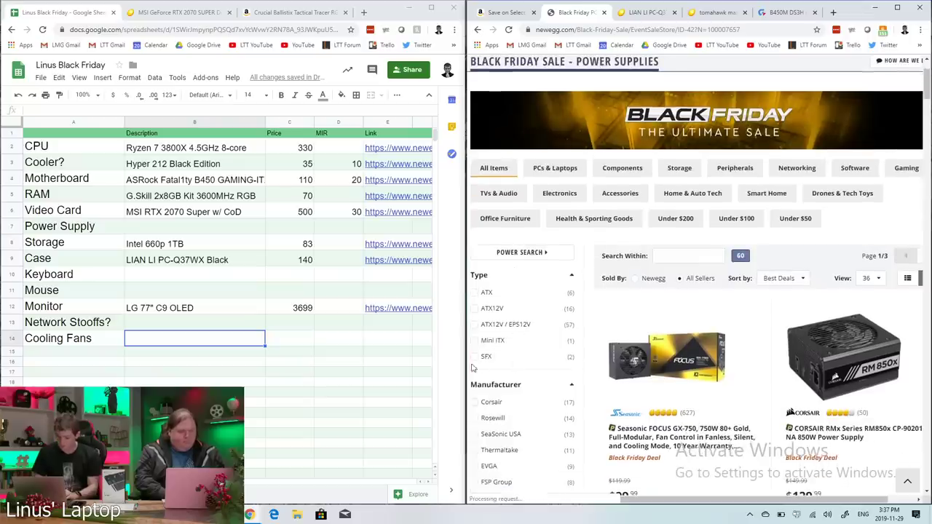
click(477, 357)
click(559, 378)
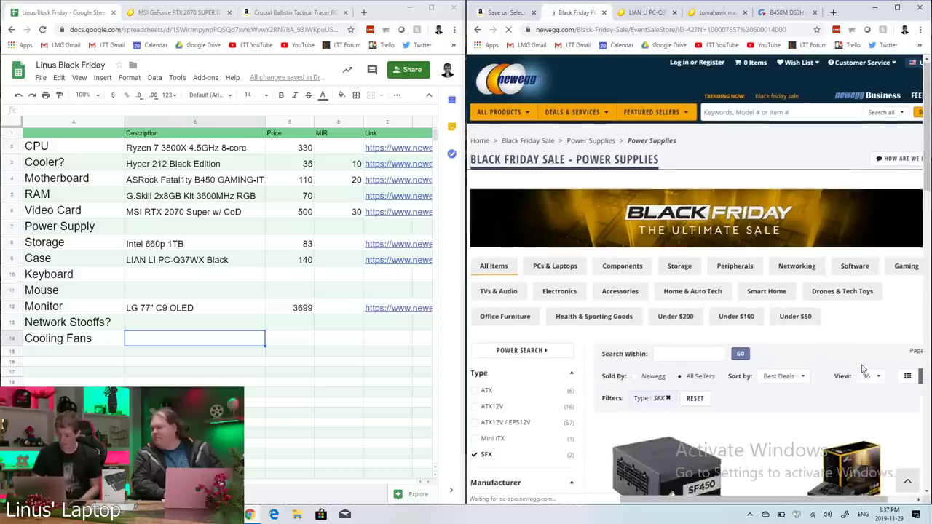
scroll(862, 372, down, 2)
scroll(862, 369, down, 2)
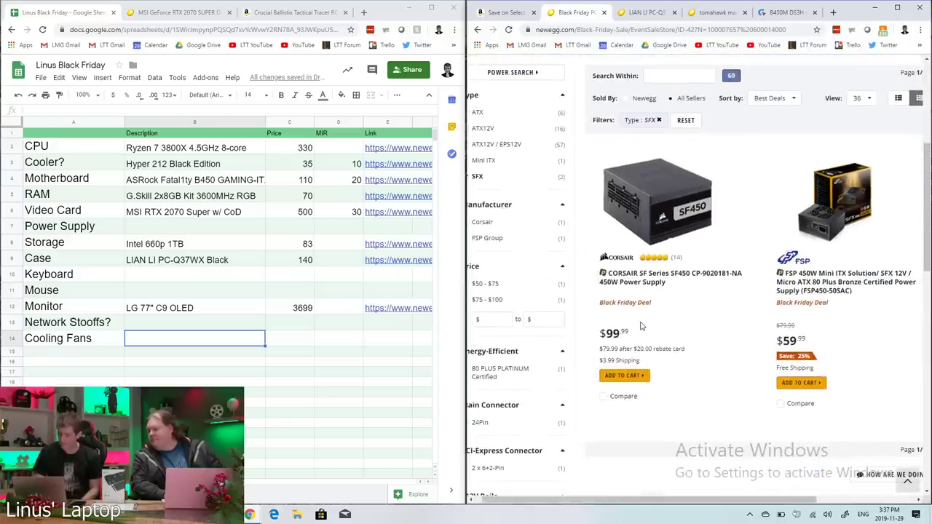
scroll(641, 326, right, 1)
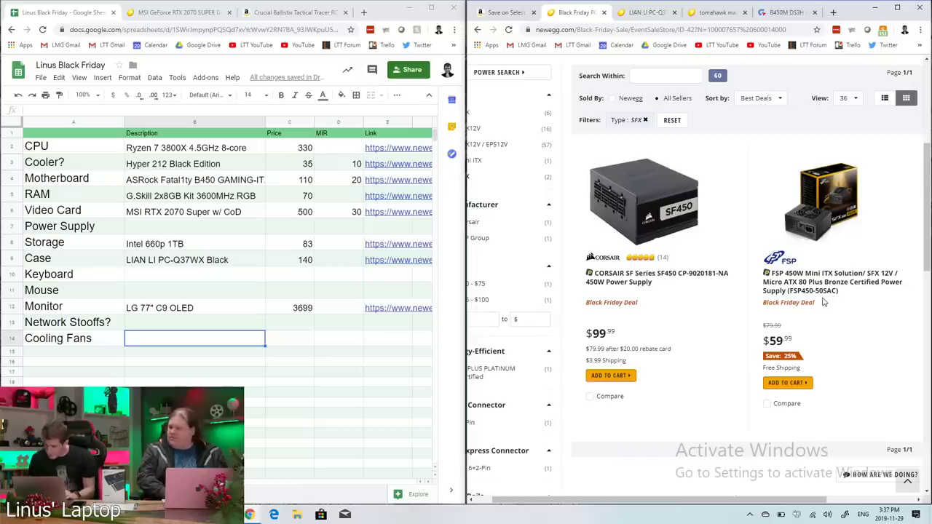
- Copy the FSP 450W power supply's model number, search Google for FSP450-50SAC and open the FSP Group USA result
drag(823, 302, 792, 291)
key(ctrl+c)
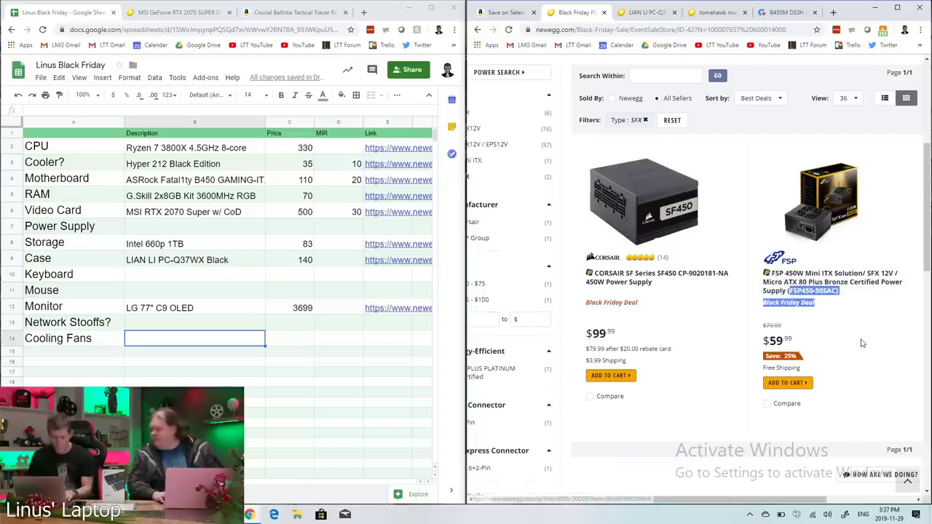
click(776, 18)
click(704, 31)
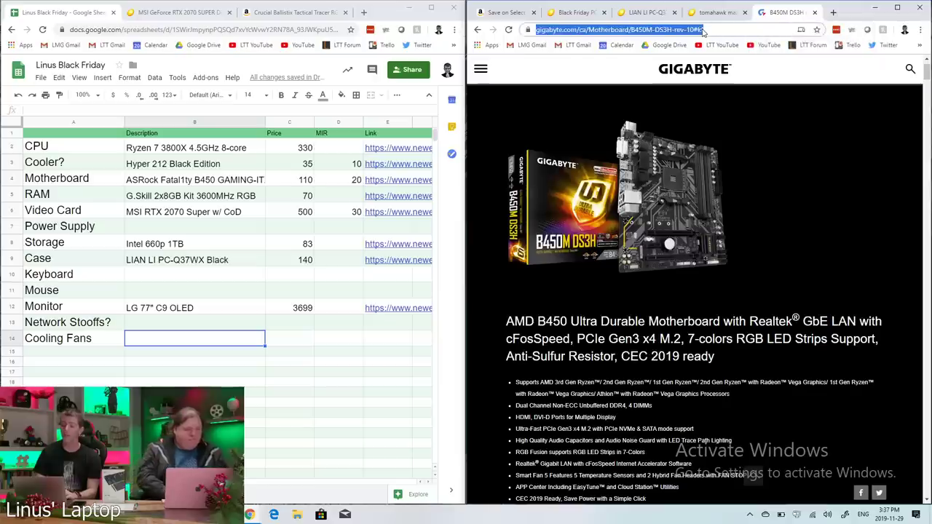
key(ctrl+v)
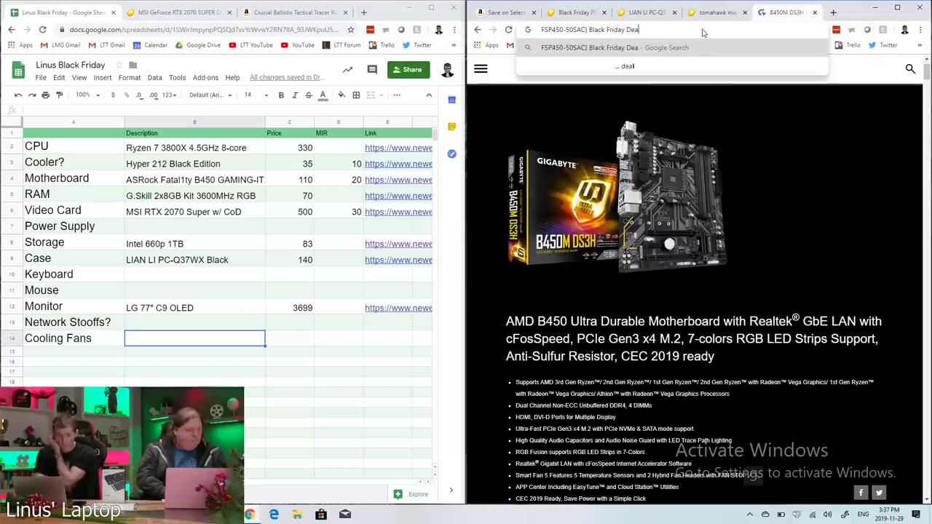
key(BackSpace)
key(BackSpace)
key(BackSpace)
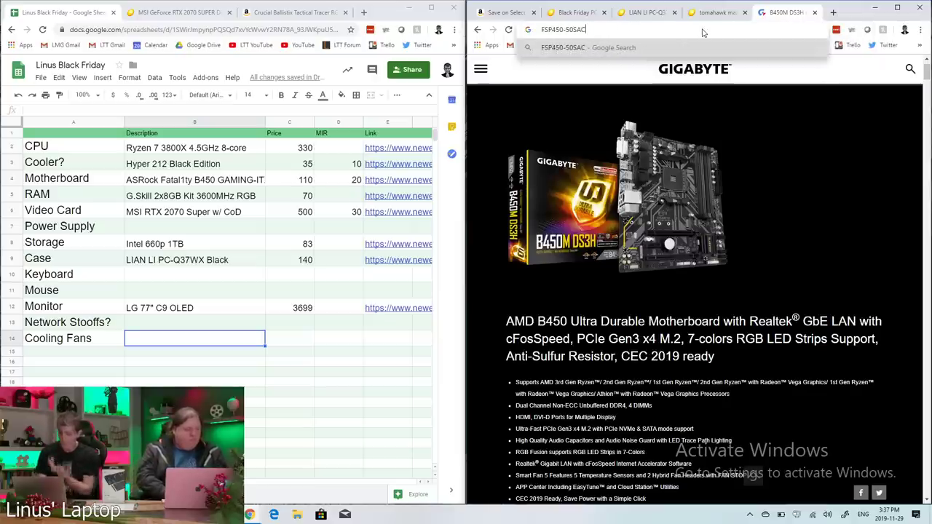
key(Return)
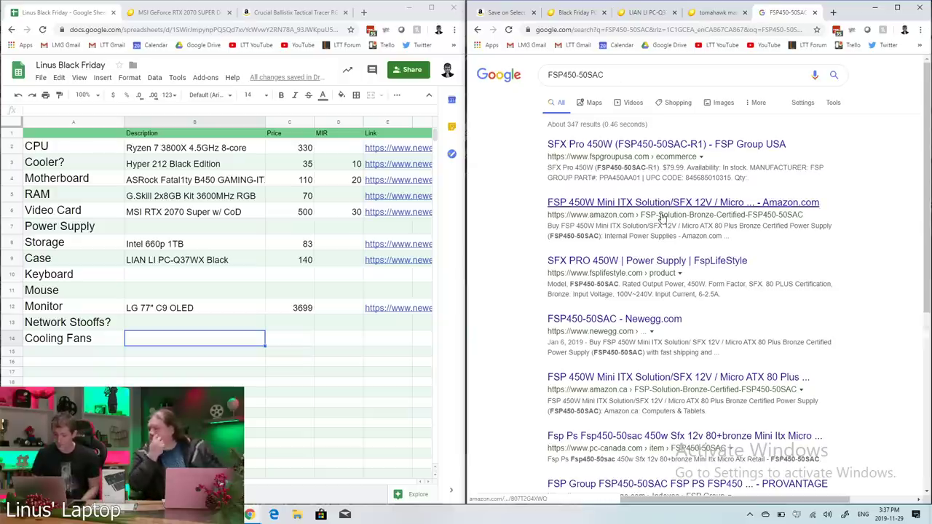
right_click(663, 145)
click(699, 153)
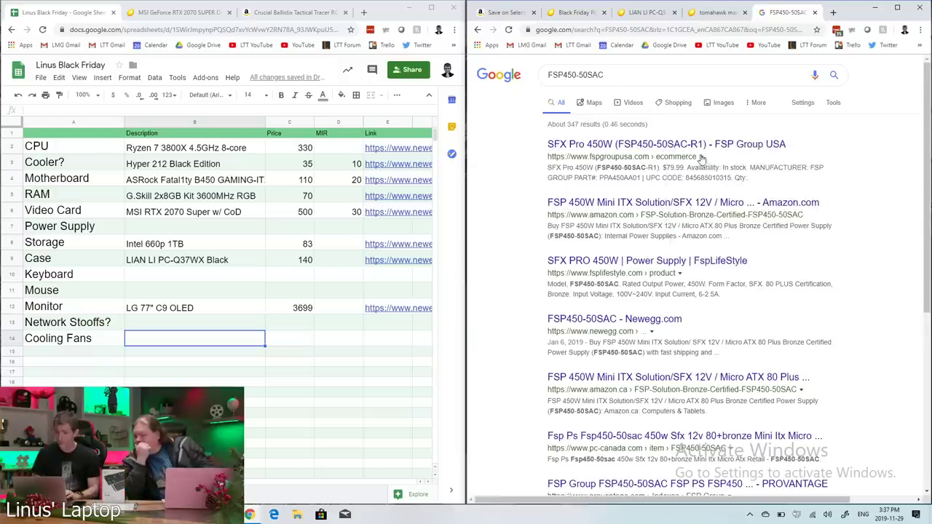
- Examine the FSP SFX Pro 450W product page, from the feature overview down to its cables and specifications
click(784, 12)
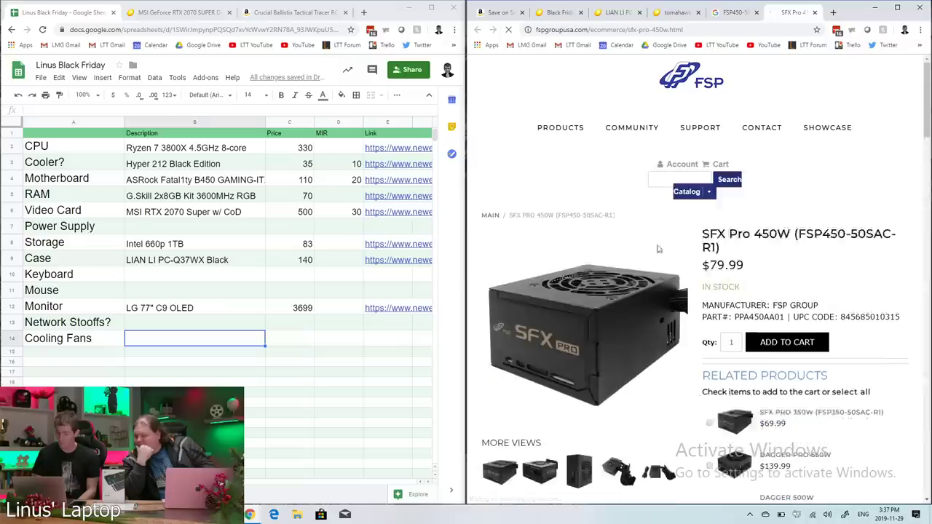
scroll(660, 253, down, 2)
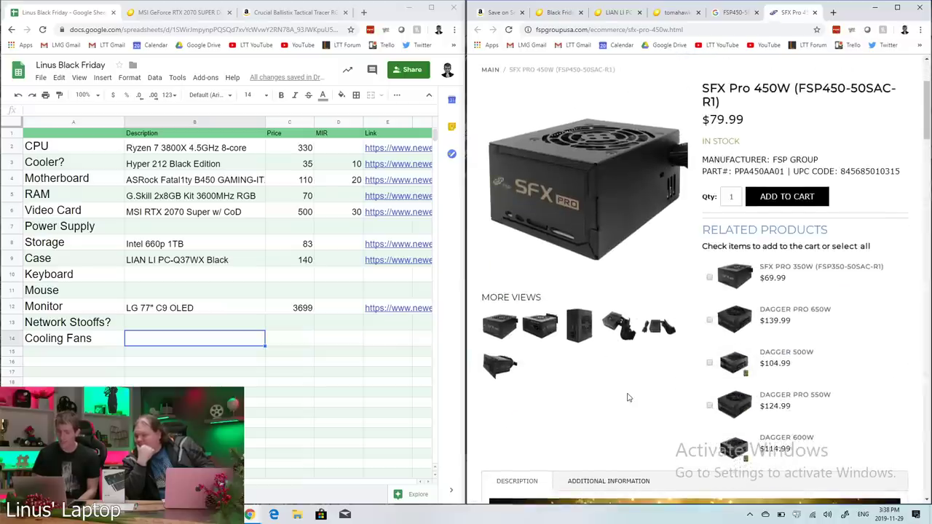
scroll(628, 397, down, 6)
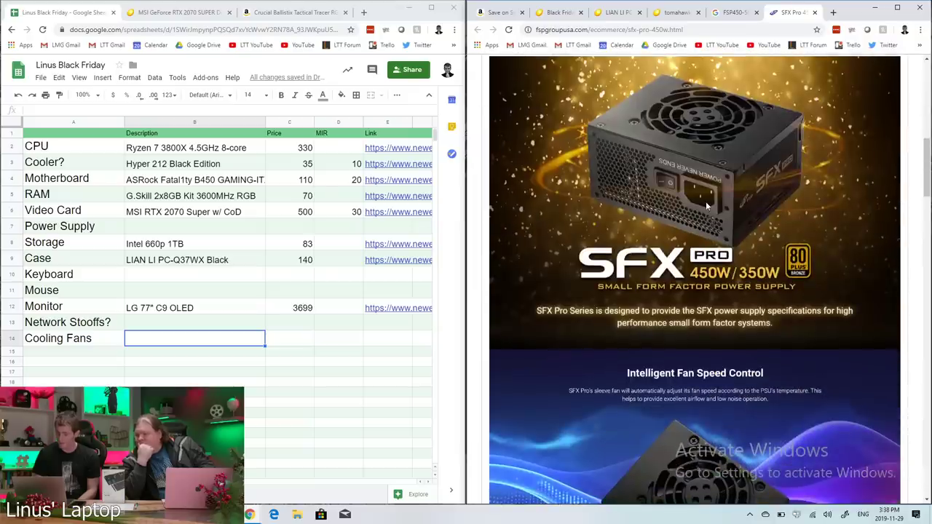
scroll(699, 291, down, 4)
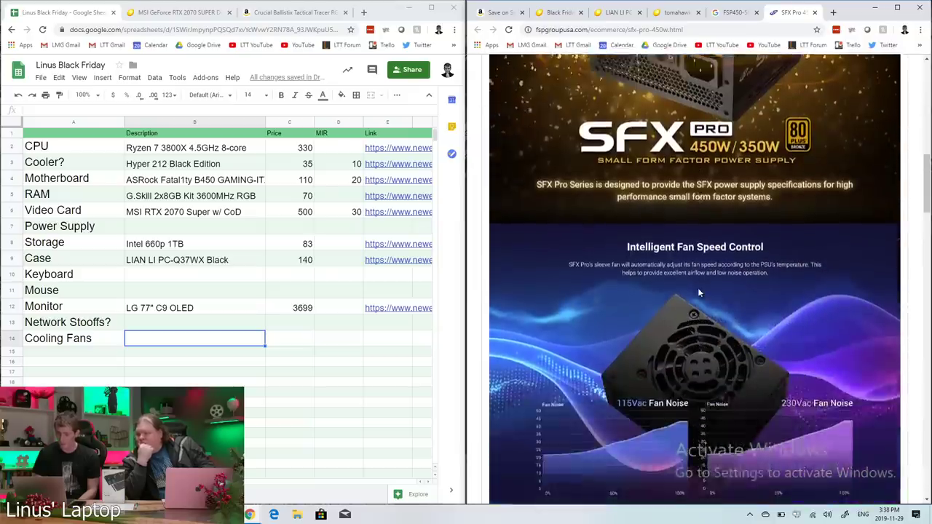
scroll(699, 292, down, 5)
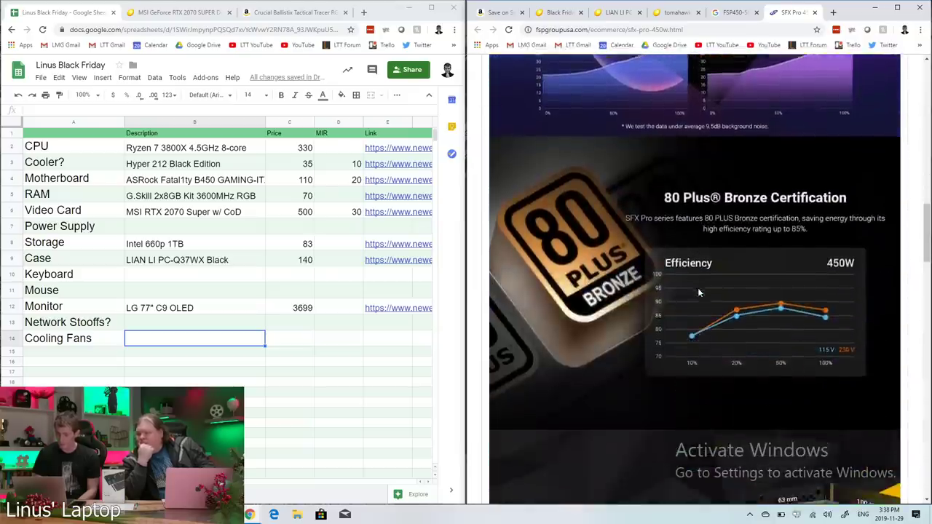
scroll(698, 293, down, 5)
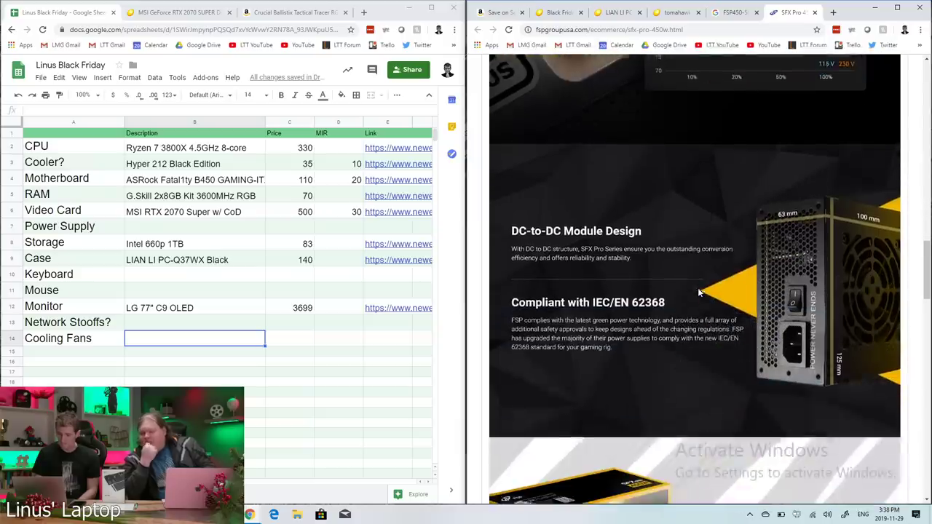
scroll(697, 292, down, 4)
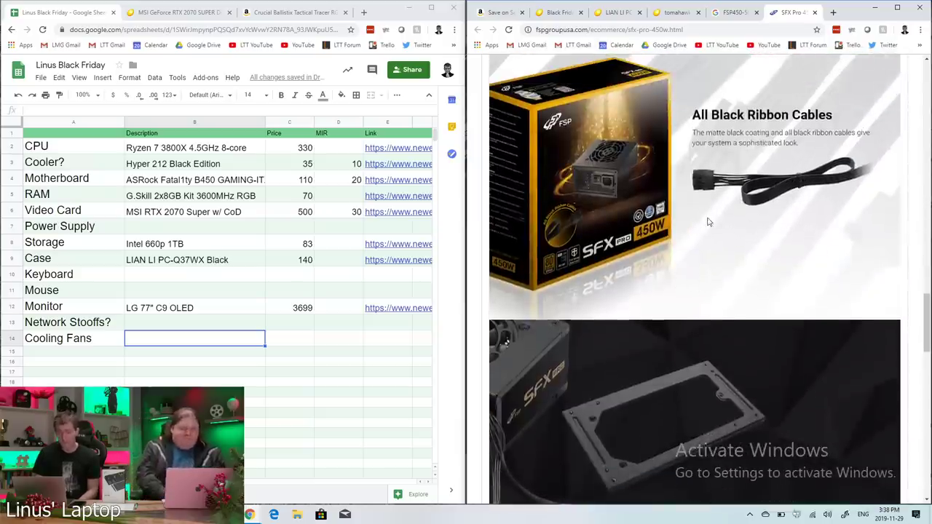
scroll(707, 218, down, 8)
scroll(706, 217, down, 10)
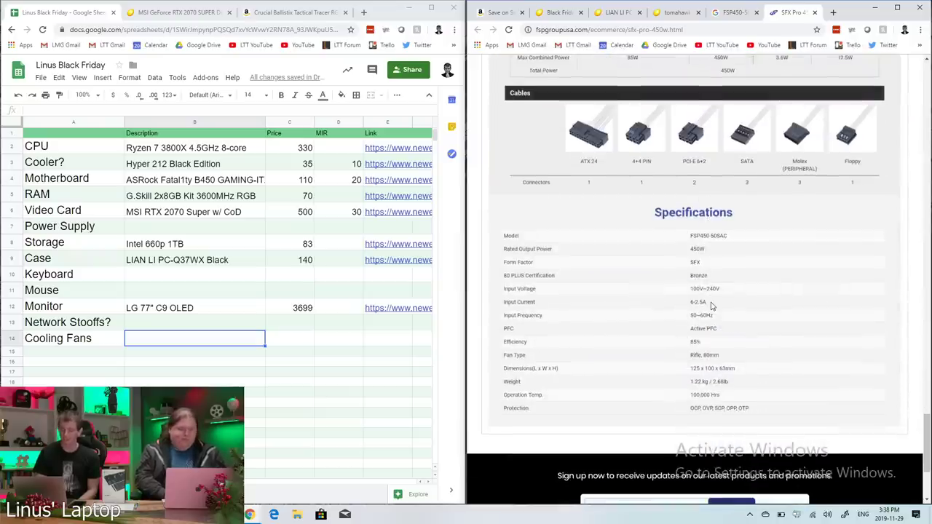
scroll(711, 306, down, 1)
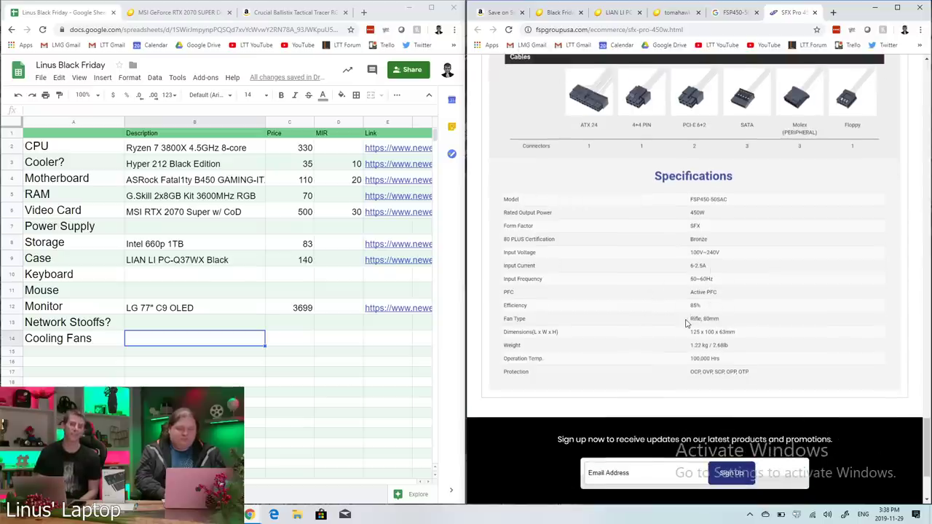
scroll(686, 323, down, 2)
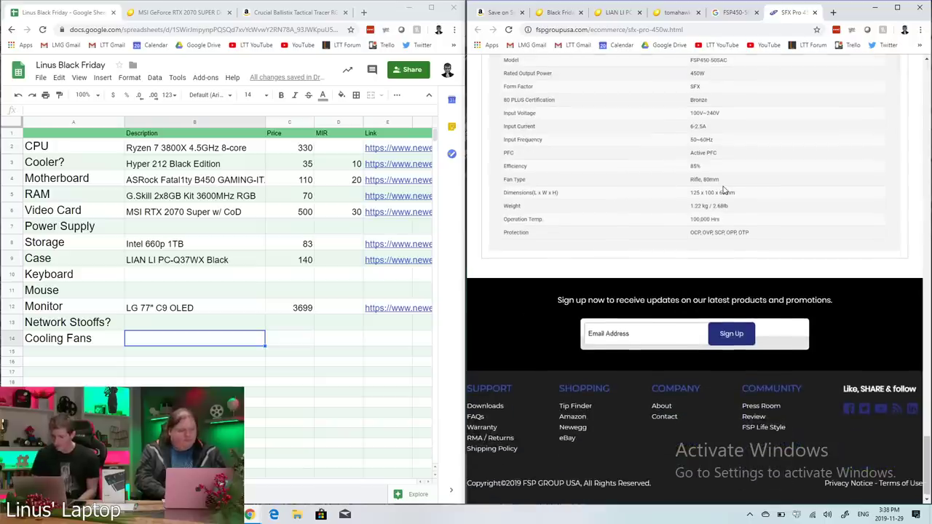
scroll(723, 190, up, 1)
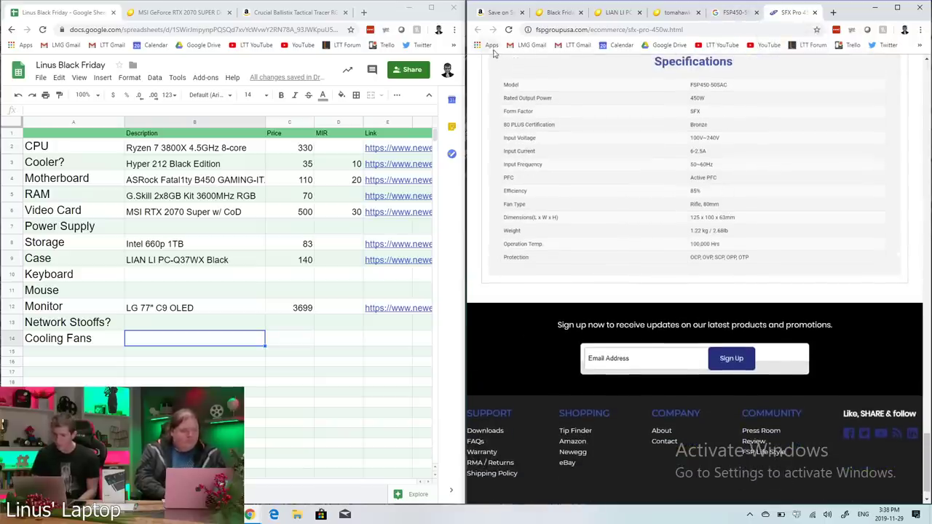
- Look through the Google results for FSP450-50SAC for other listings of the power supply
click(735, 12)
scroll(713, 286, down, 3)
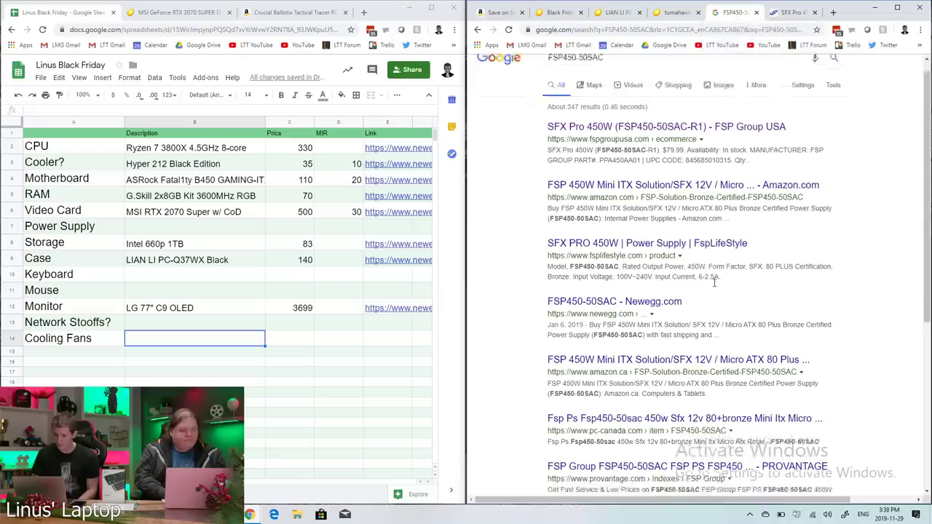
scroll(713, 286, down, 5)
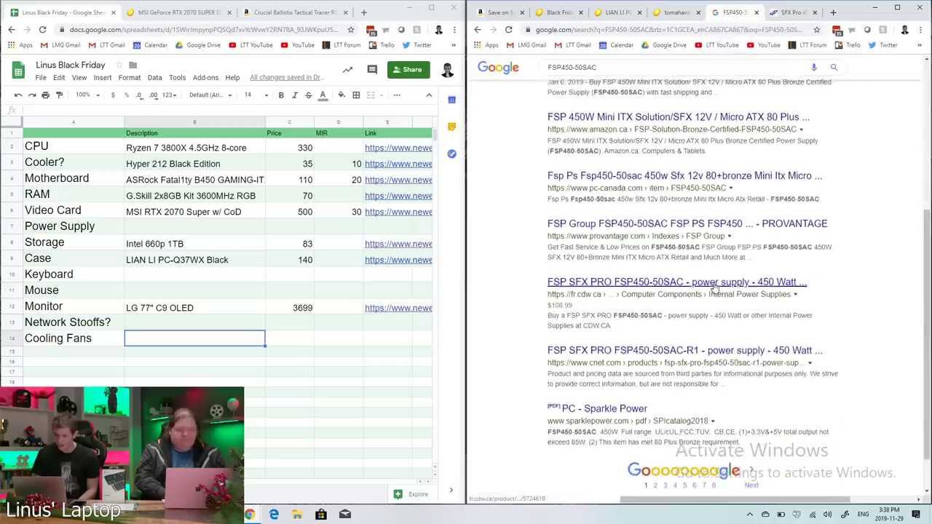
scroll(714, 286, down, 1)
scroll(713, 286, up, 5)
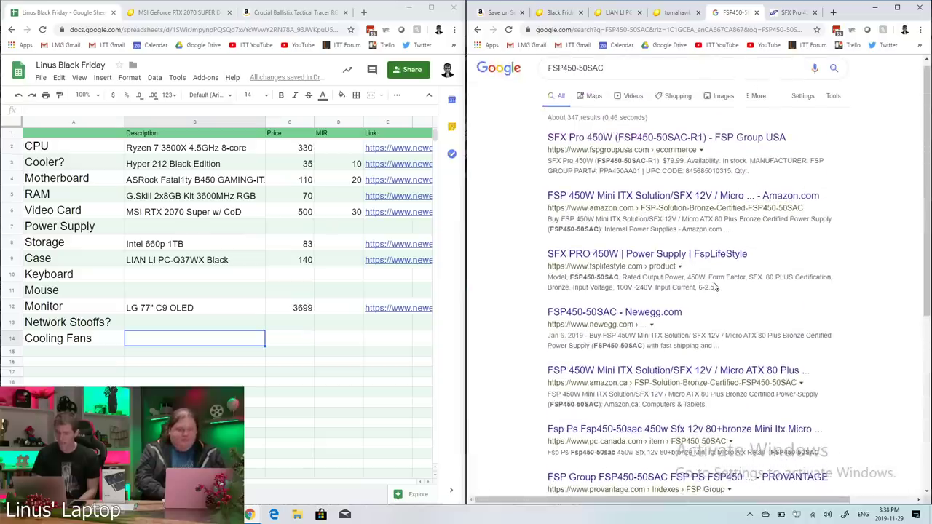
click(568, 12)
click(779, 13)
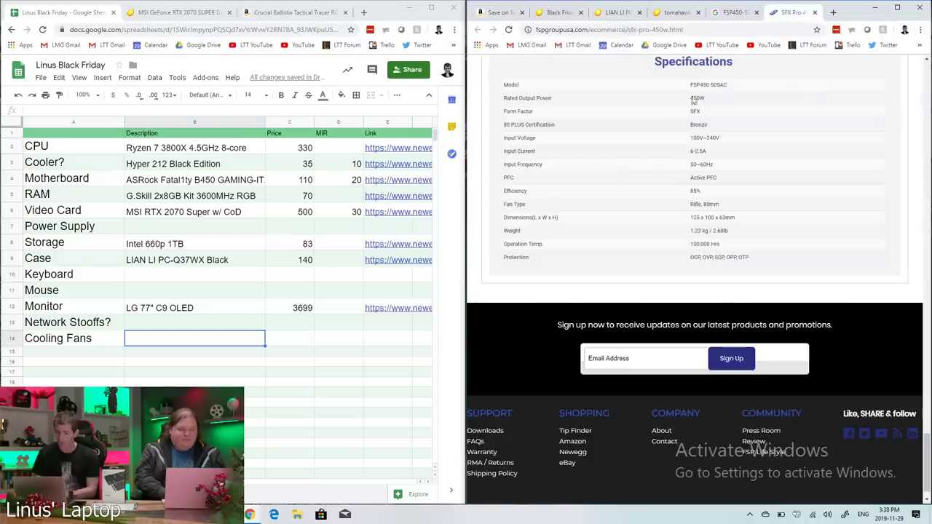
click(725, 14)
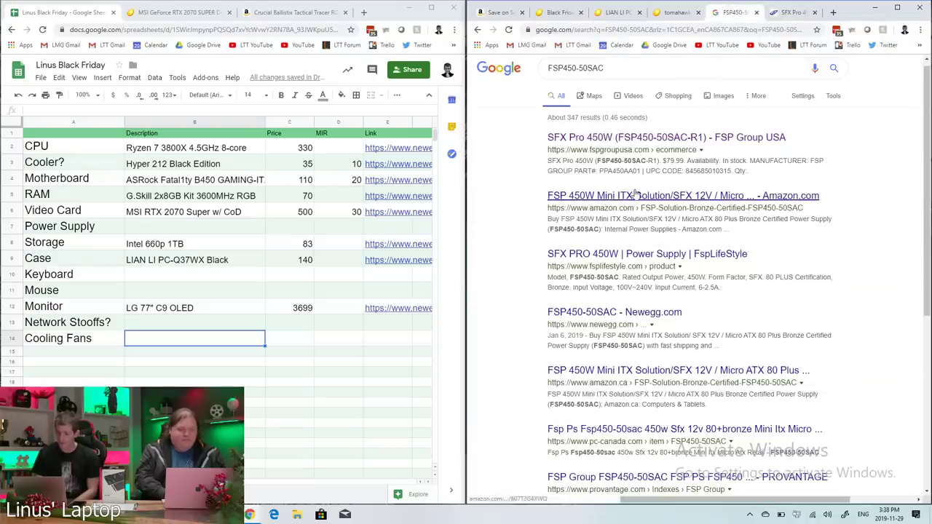
- Examine the Amazon listing of the FSP 450W power supply, including its wattage comparison, product information and customer feedback
scroll(728, 241, down, 3)
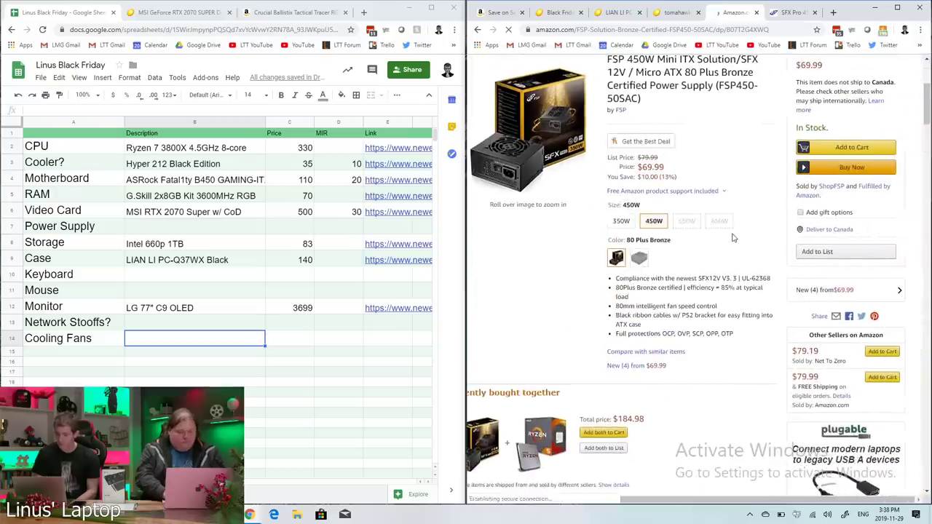
scroll(708, 279, down, 5)
scroll(707, 282, down, 15)
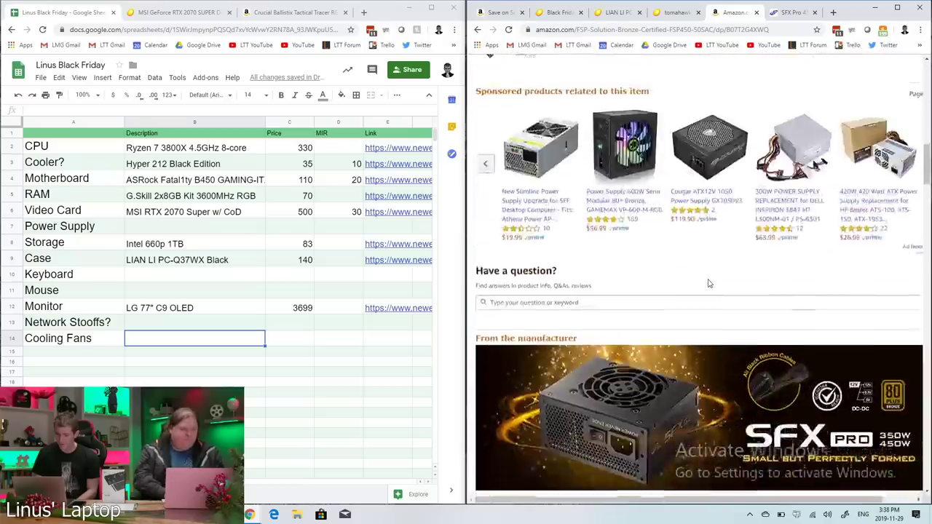
scroll(707, 283, down, 10)
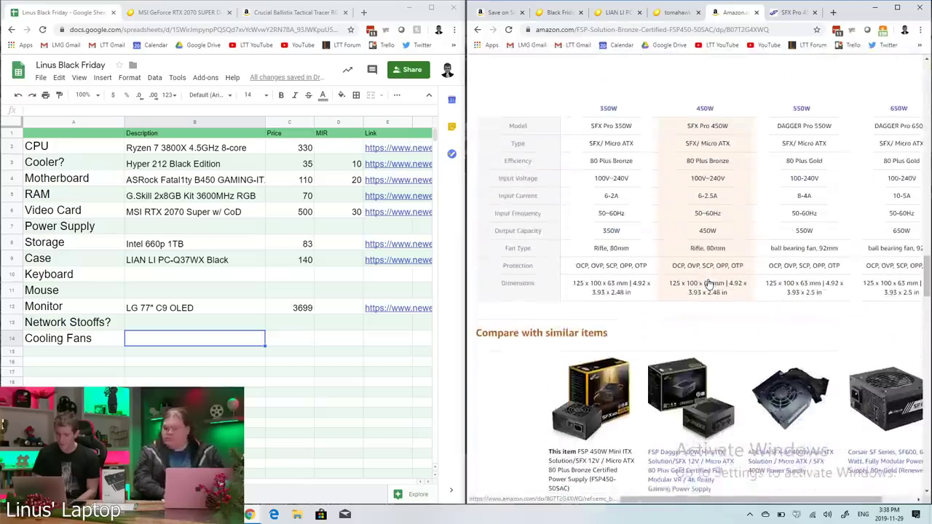
scroll(707, 279, right, 1)
scroll(707, 280, down, 5)
scroll(709, 283, down, 3)
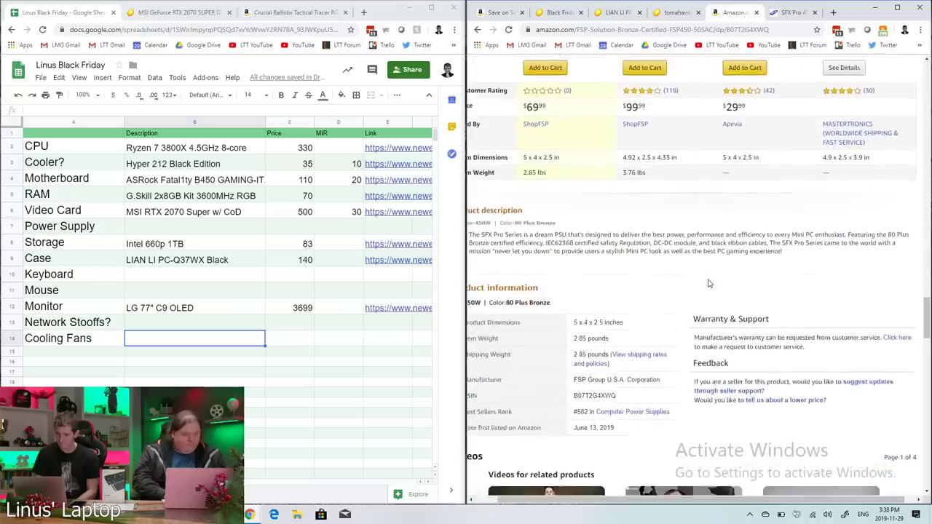
scroll(709, 283, left, 1)
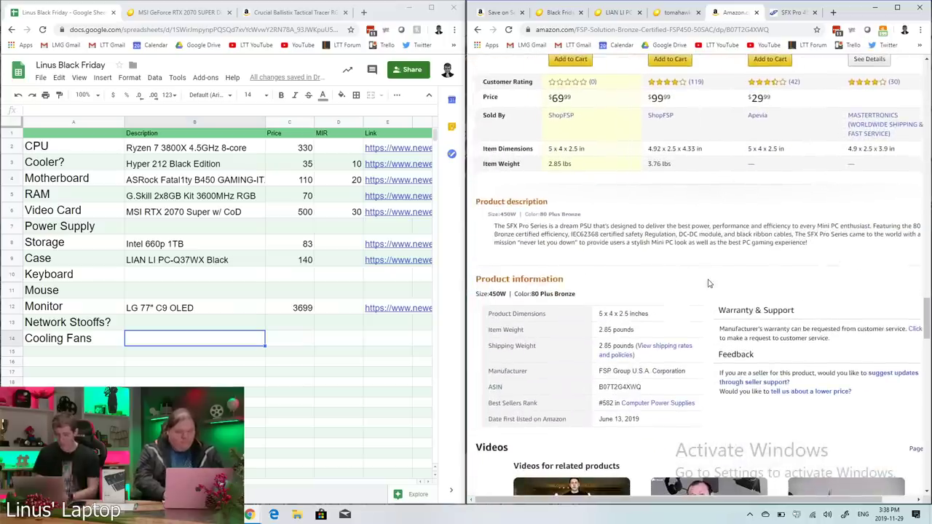
scroll(709, 283, down, 2)
scroll(709, 283, down, 12)
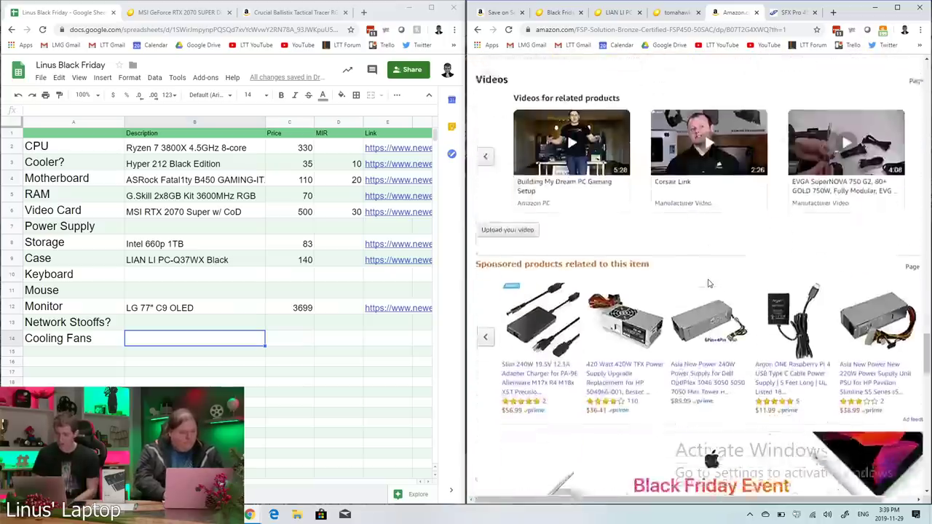
scroll(709, 283, down, 2)
scroll(708, 284, up, 14)
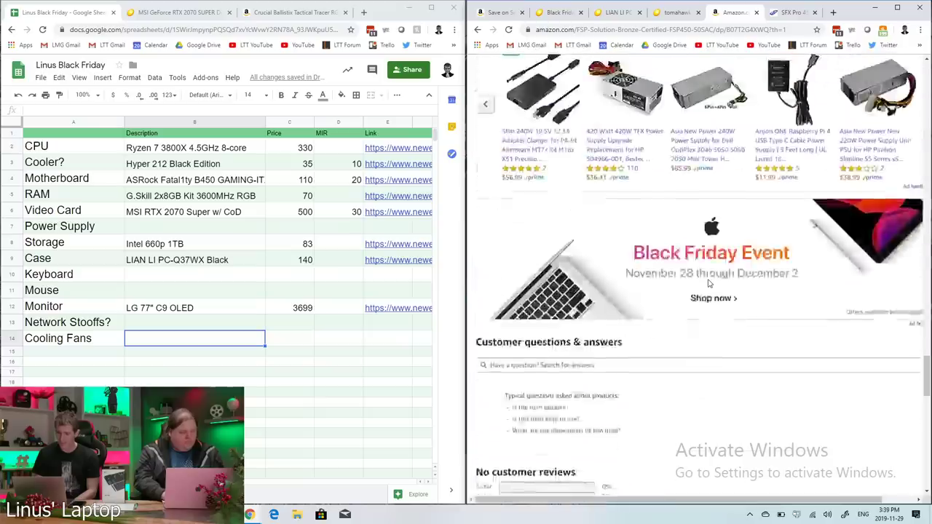
scroll(708, 283, up, 6)
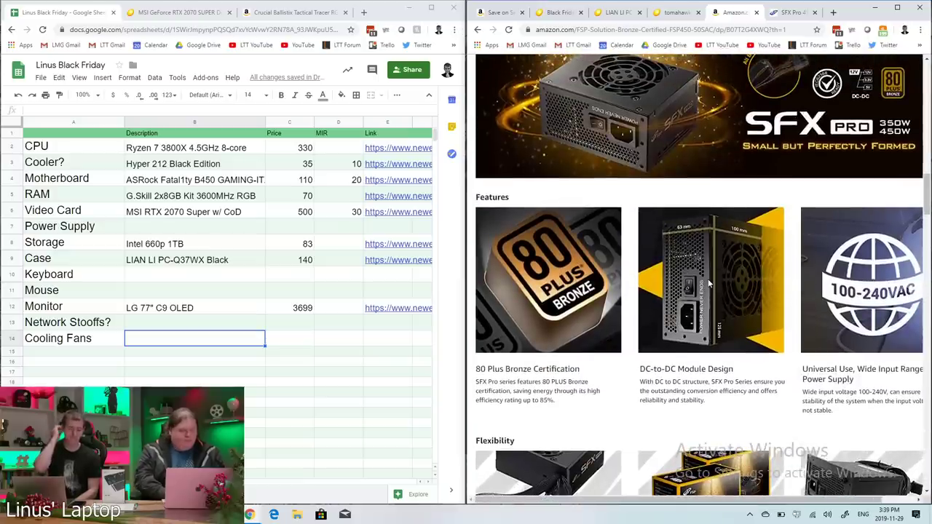
- Close the Amazon listing and open the Corsair SF450 power supply from Newegg's SFX Black Friday deals in a new tab
click(756, 13)
click(559, 12)
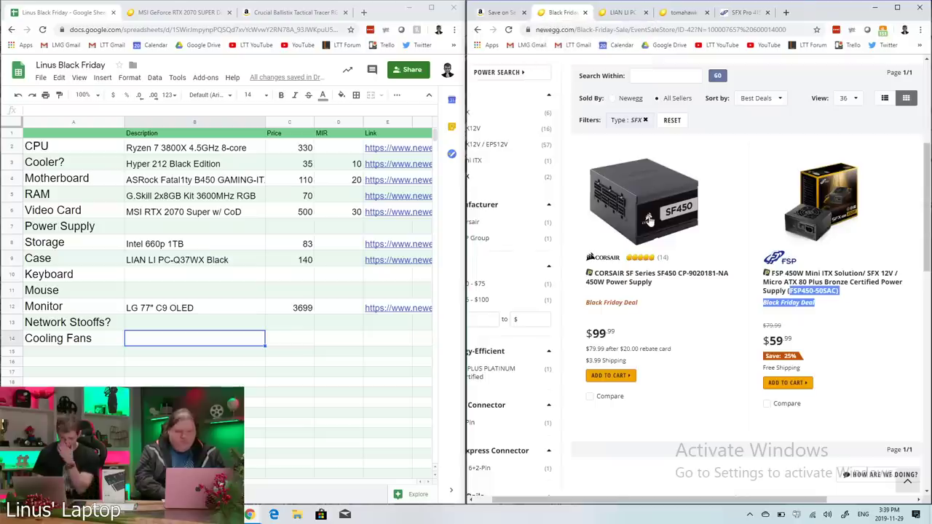
scroll(782, 325, down, 2)
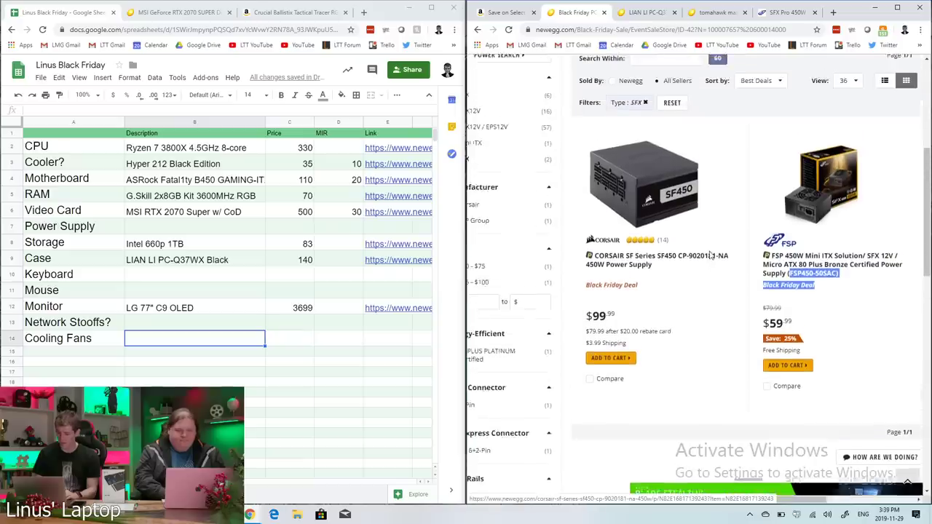
scroll(709, 255, up, 2)
scroll(655, 280, left, 2)
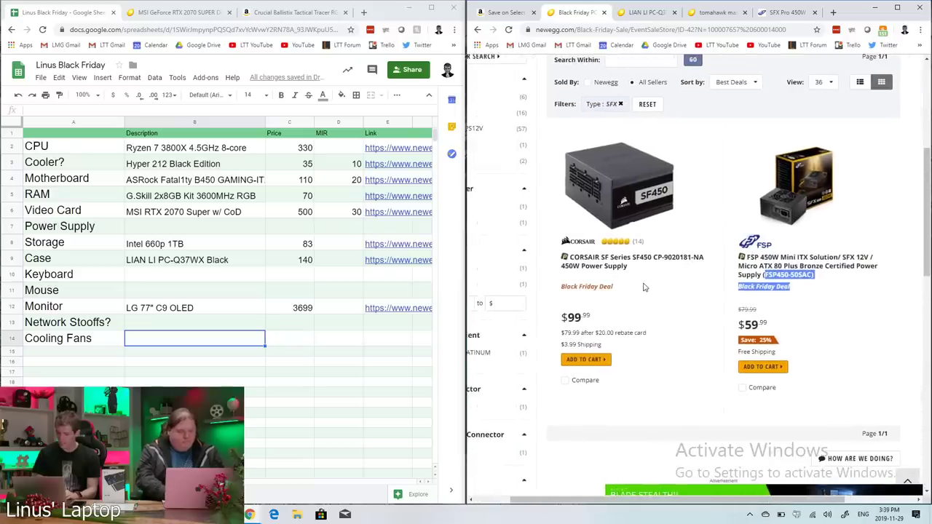
right_click(624, 266)
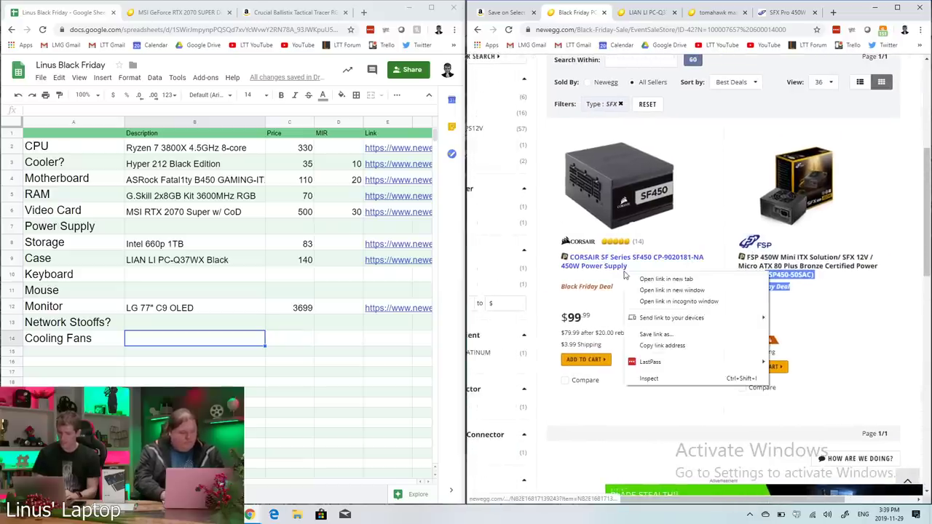
click(648, 277)
click(617, 12)
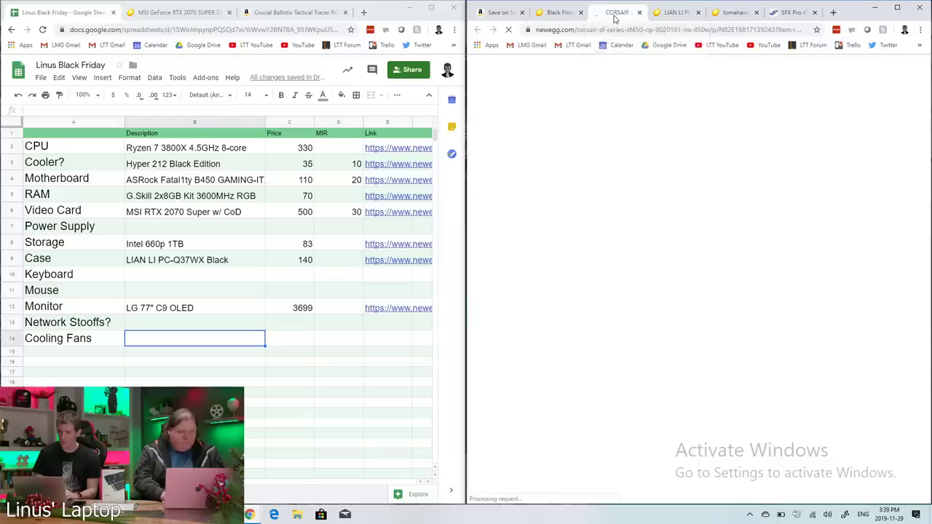
- Search the web for "psu calculator" in a new tab and open the OuterVision Power Supply Calculator
click(832, 12)
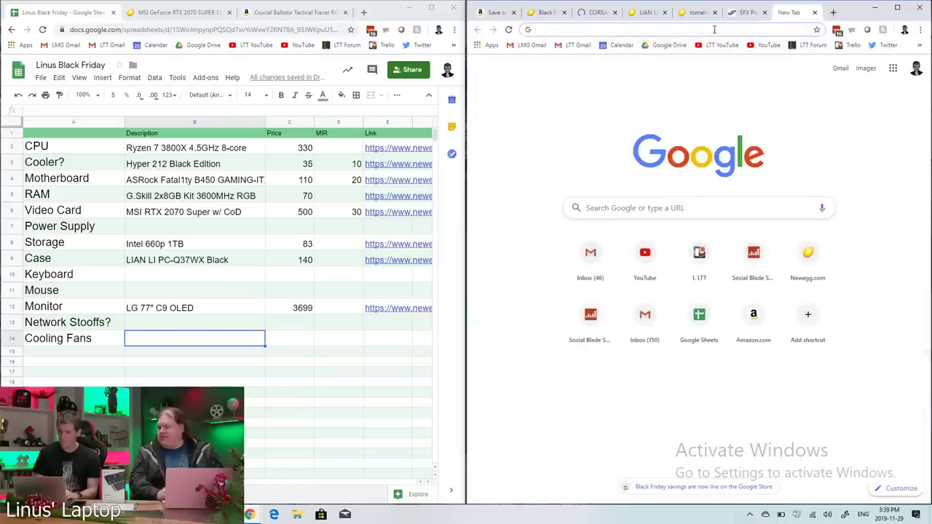
text(psu calculato)
key(Return)
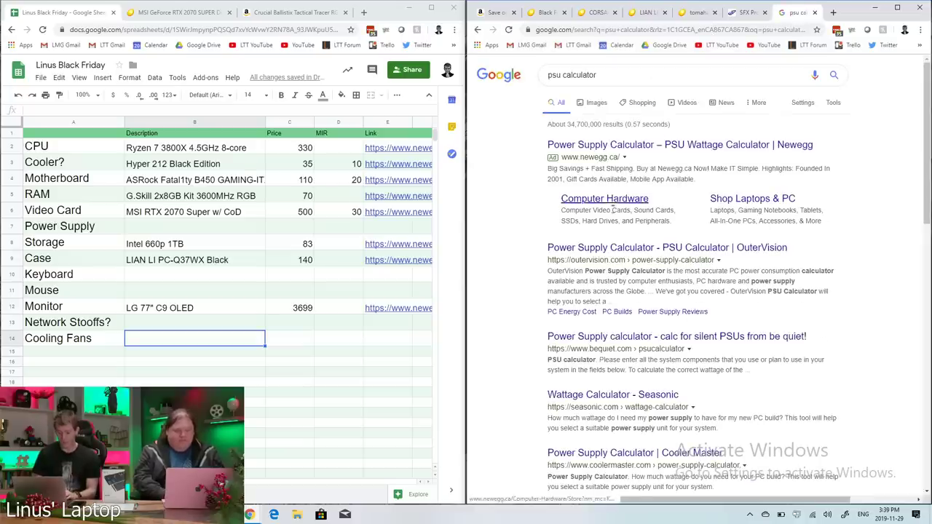
click(624, 247)
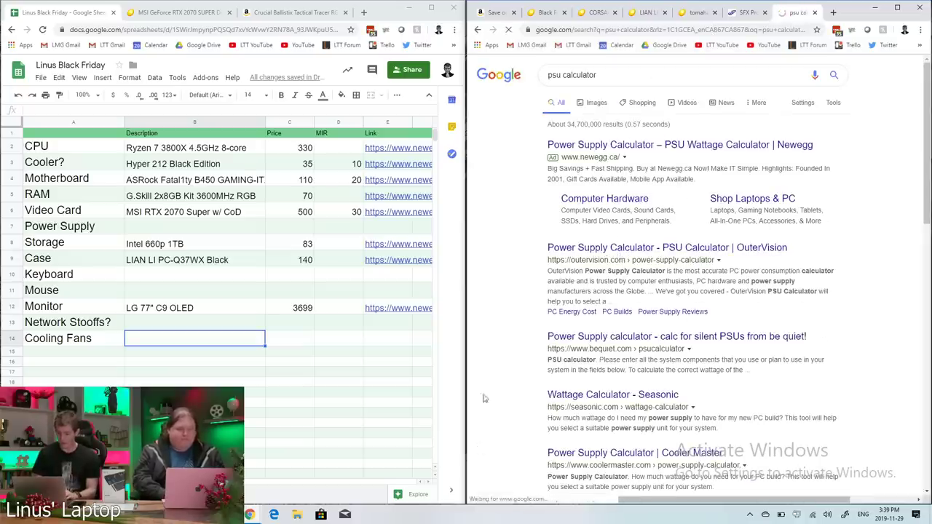
scroll(669, 154, down, 2)
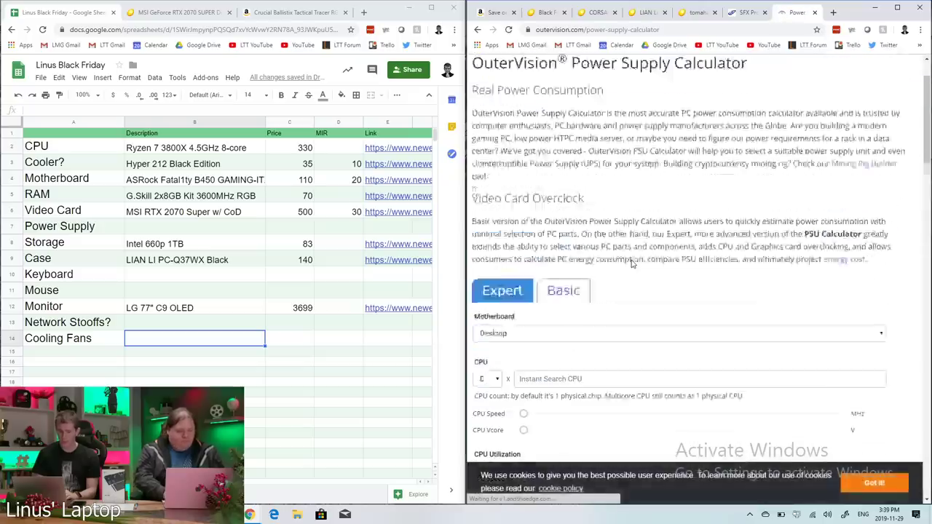
- Set the motherboard type to Mini-ITX in the Expert power supply calculator
click(534, 272)
click(499, 332)
scroll(634, 214, down, 1)
- Set the CPU count to 1 and choose the AMD Ryzen 7 3800X as the processor
click(487, 275)
click(483, 308)
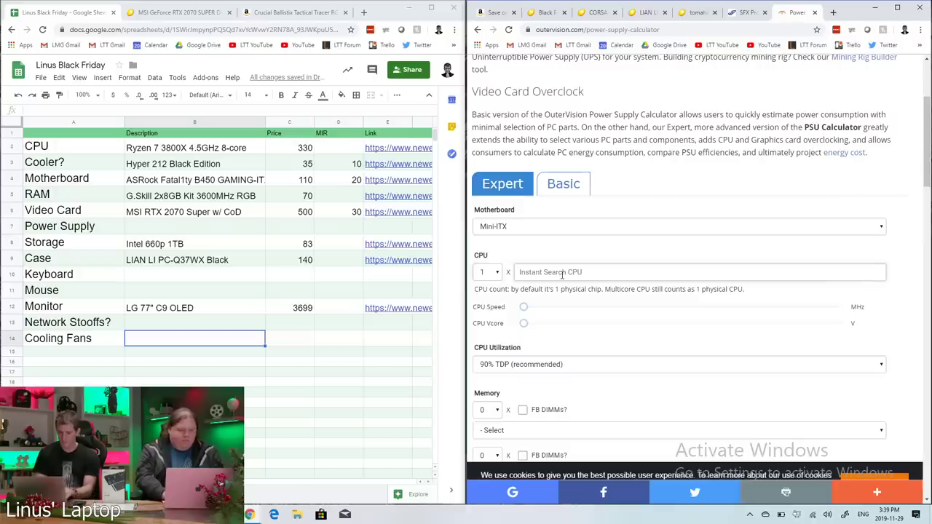
click(562, 274)
text(3800x)
click(574, 299)
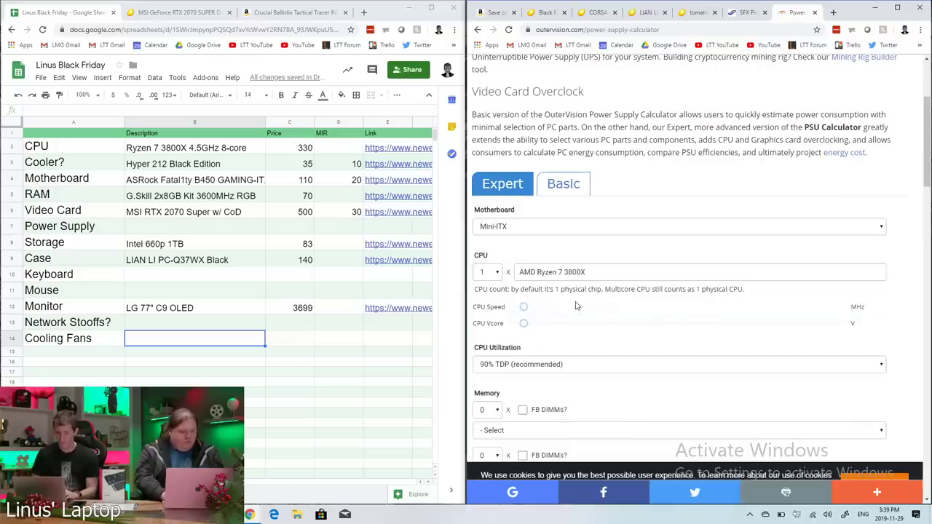
- Set the memory to two 8GB DDR4 modules in the power supply calculator
scroll(816, 175, down, 1)
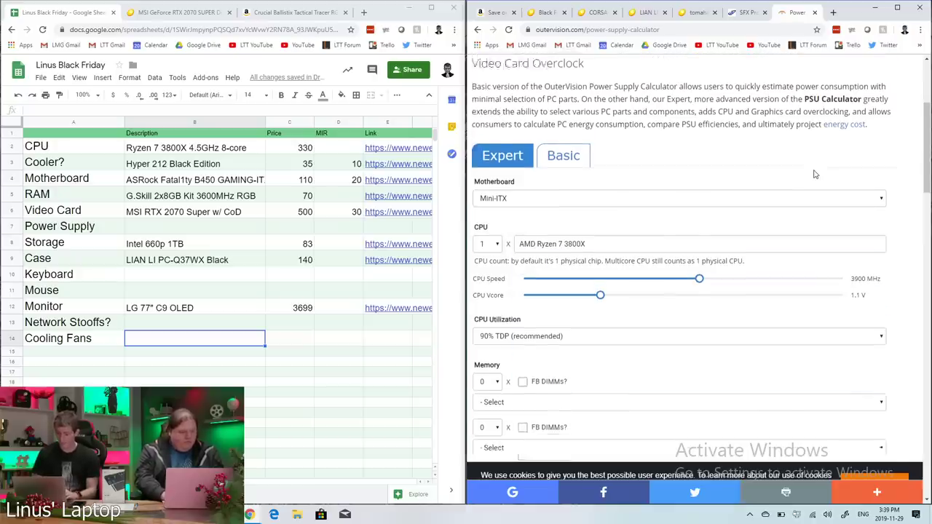
scroll(608, 335, down, 2)
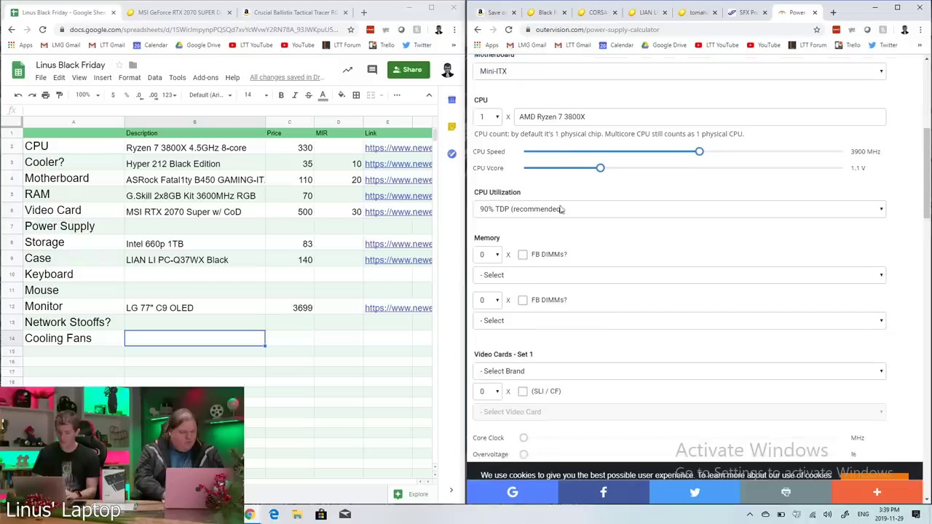
scroll(587, 266, down, 1)
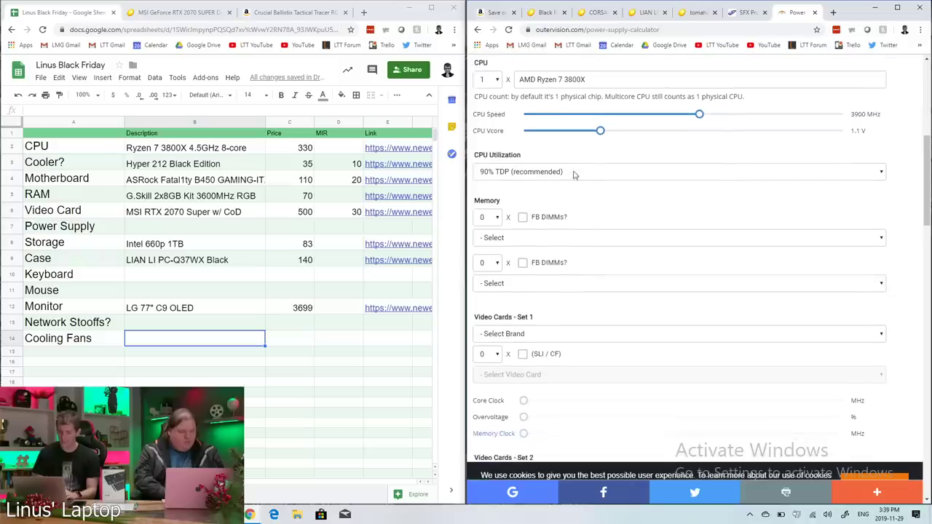
click(495, 217)
click(485, 254)
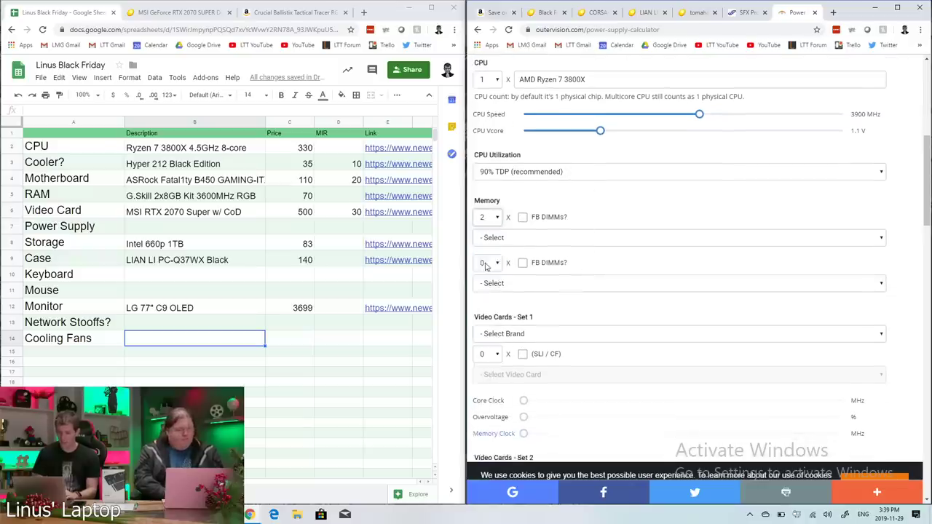
click(519, 240)
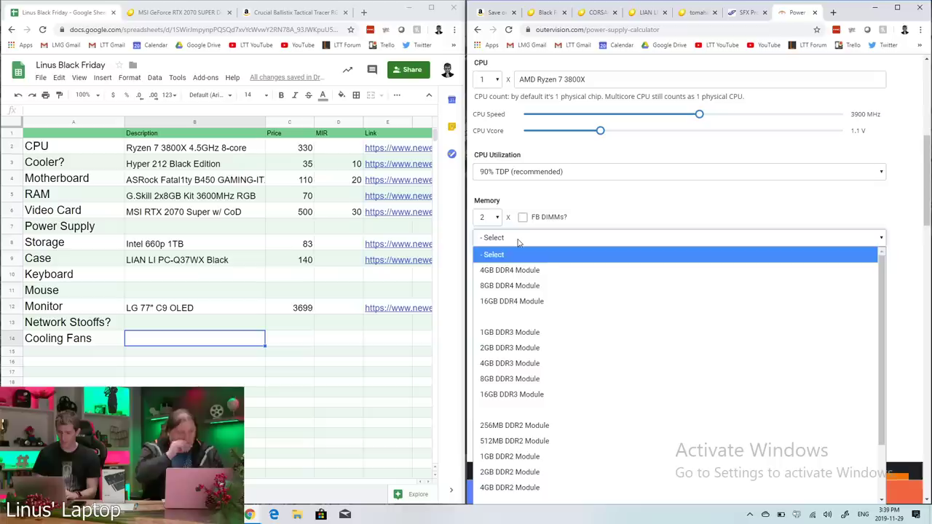
click(529, 284)
- Set the first video card set to NVIDIA and choose one GeForce RTX 2070 SUPER
scroll(527, 283, down, 3)
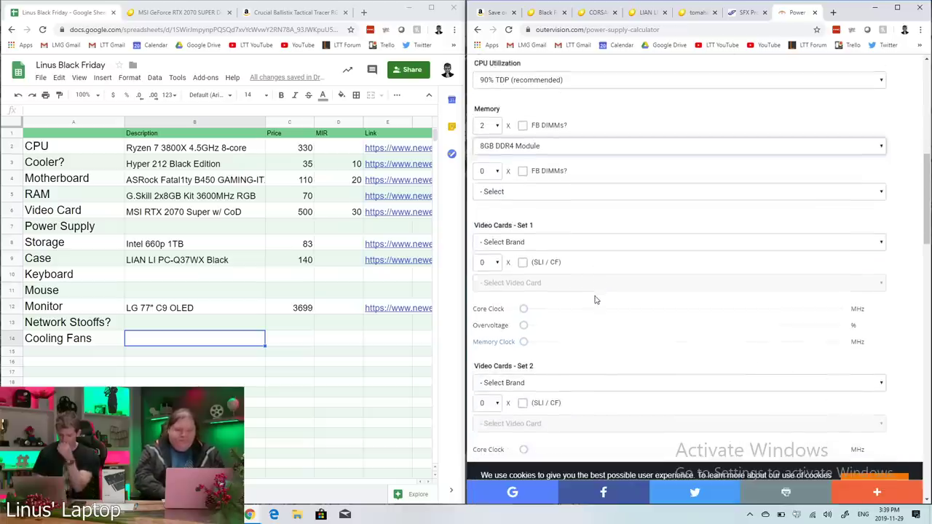
click(537, 246)
click(500, 289)
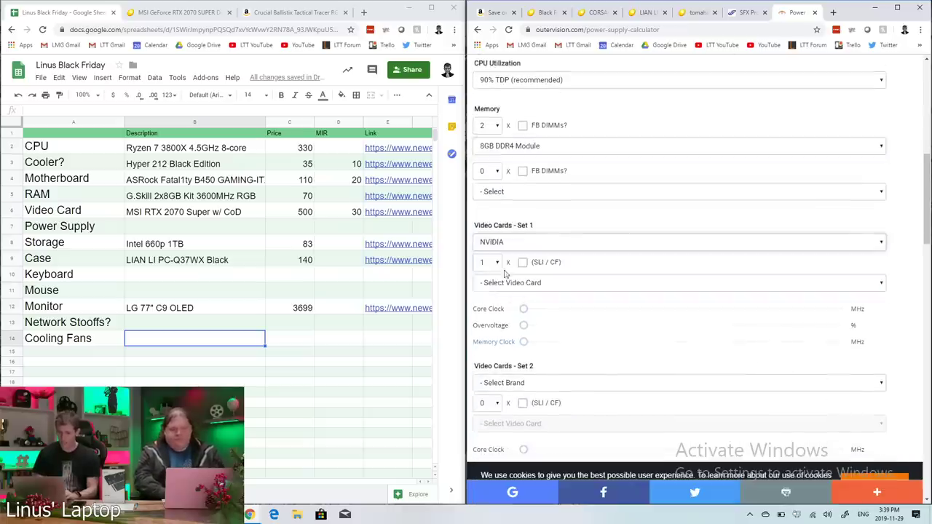
click(530, 284)
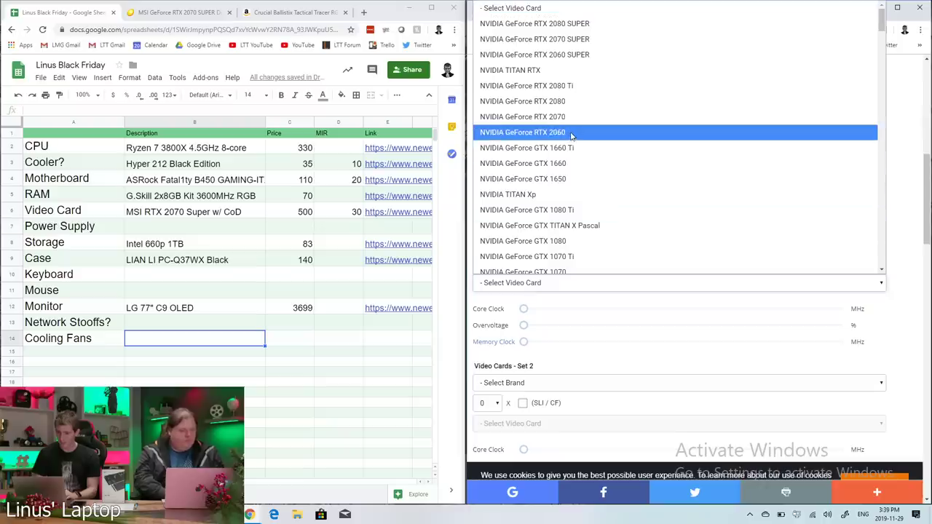
click(574, 39)
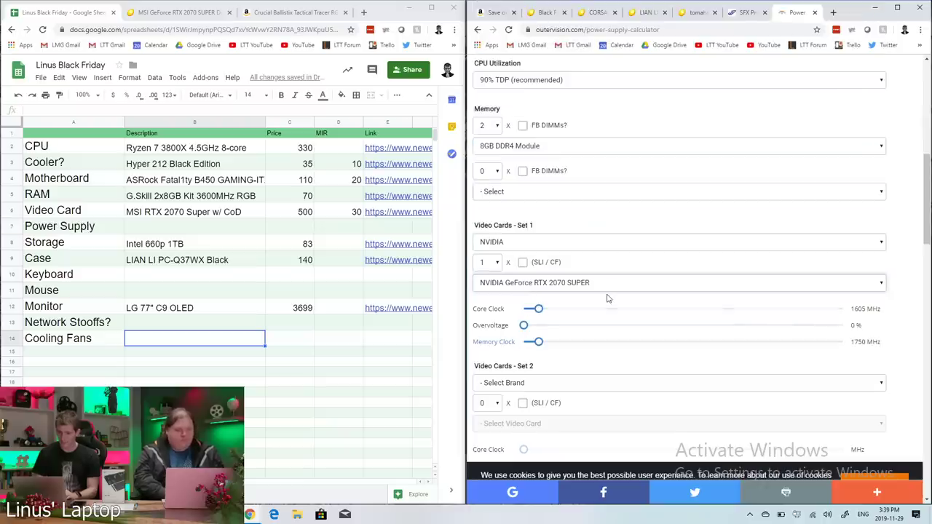
- Add one M.2 SSD as the storage device in the calculator
scroll(668, 372, down, 3)
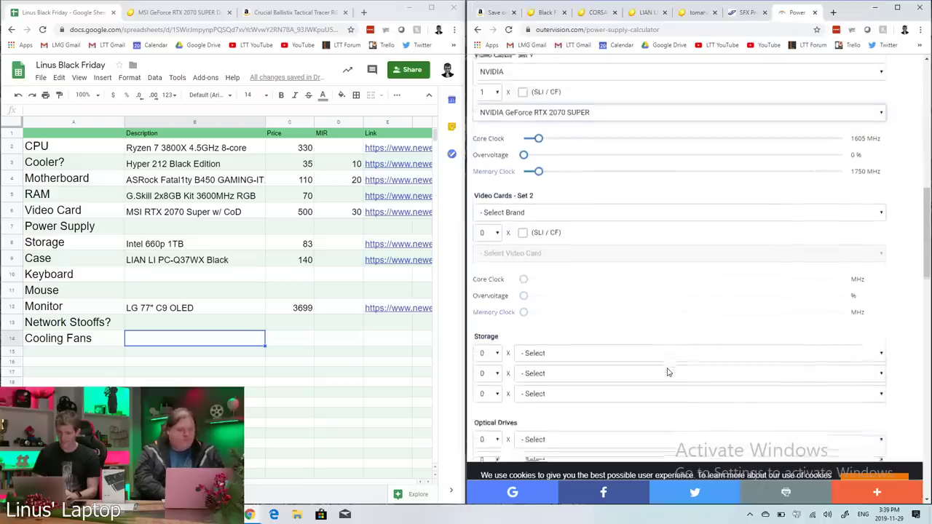
scroll(598, 264, down, 2)
click(485, 190)
click(483, 207)
click(531, 191)
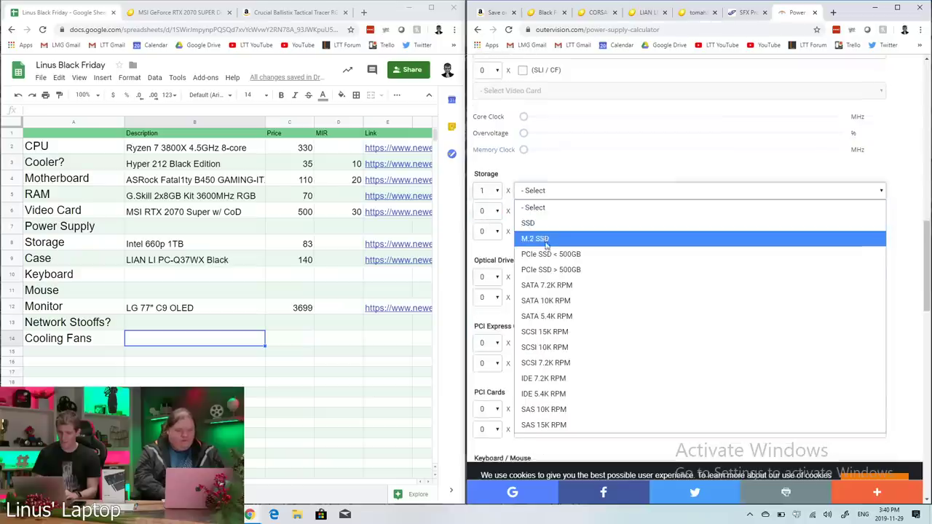
click(546, 243)
- Add two USB 3.0 devices and two USB 2.0 devices under the calculator's other devices
scroll(582, 327, down, 4)
scroll(582, 327, down, 2)
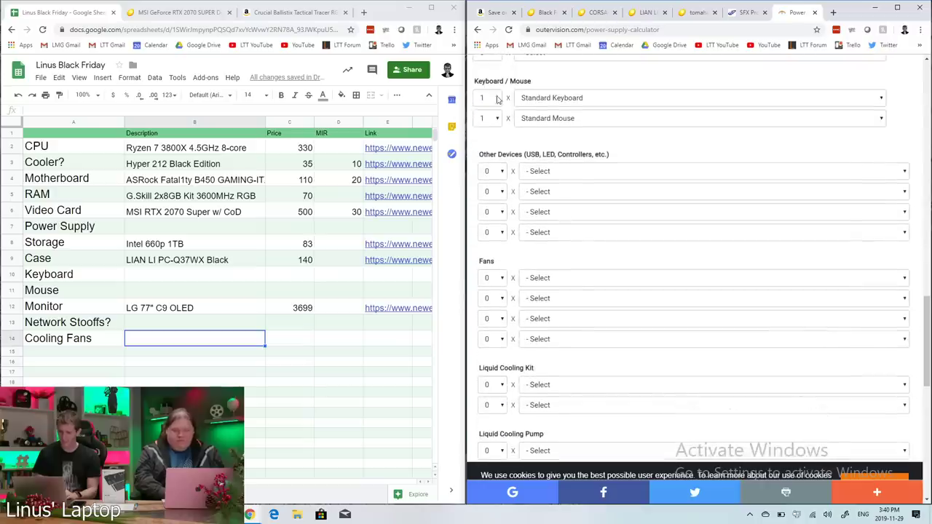
scroll(619, 174, down, 1)
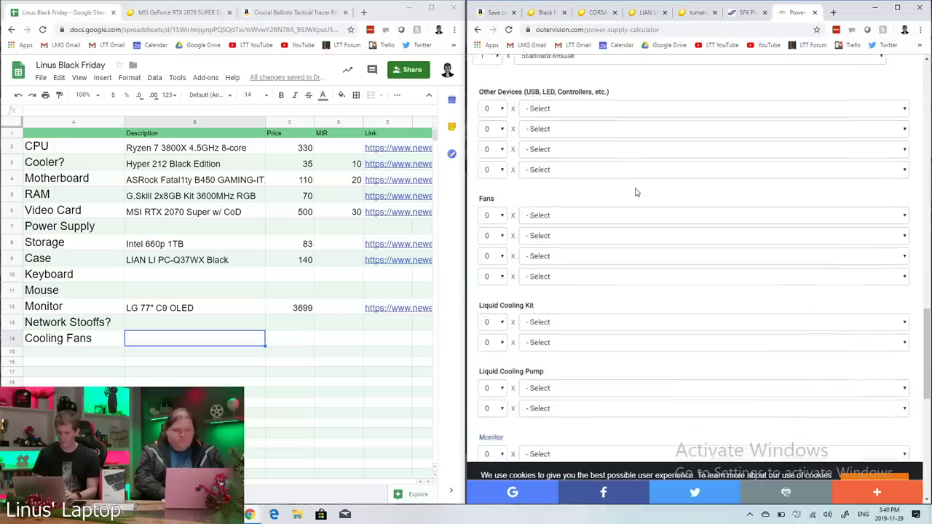
click(579, 106)
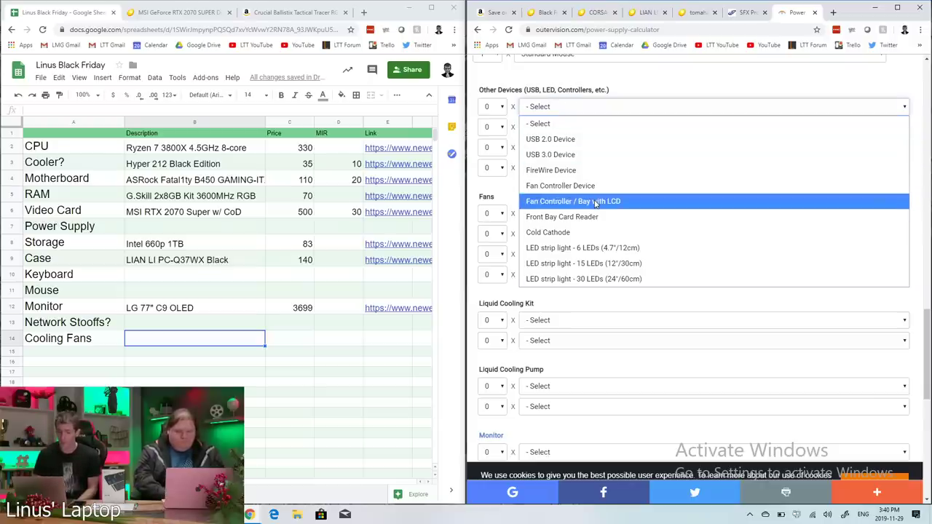
click(560, 154)
click(502, 108)
click(489, 155)
click(556, 128)
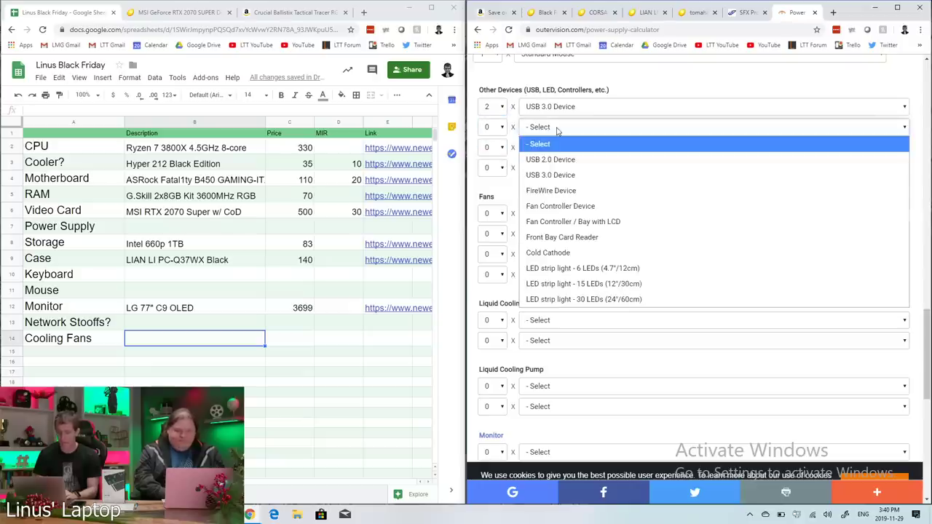
click(554, 159)
click(501, 128)
click(489, 175)
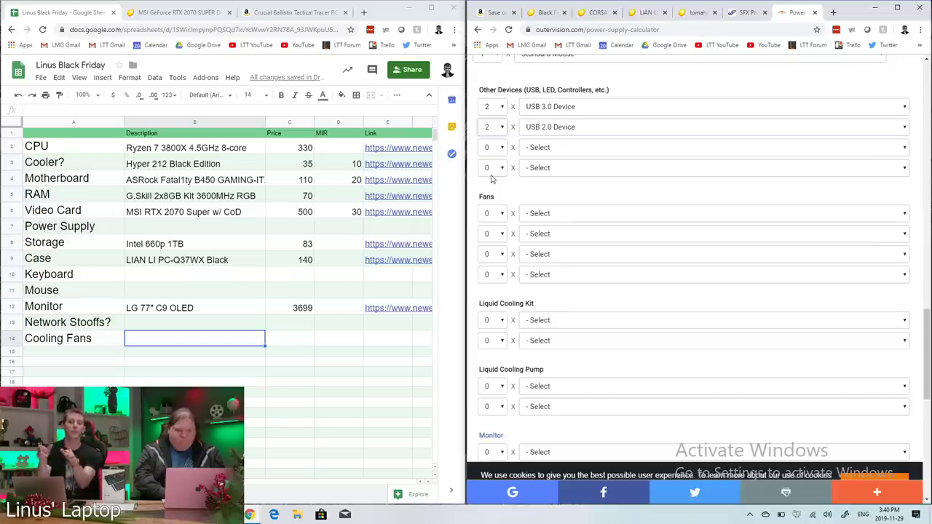
- Add six 120mm fans to the calculator's parts
scroll(575, 185, down, 1)
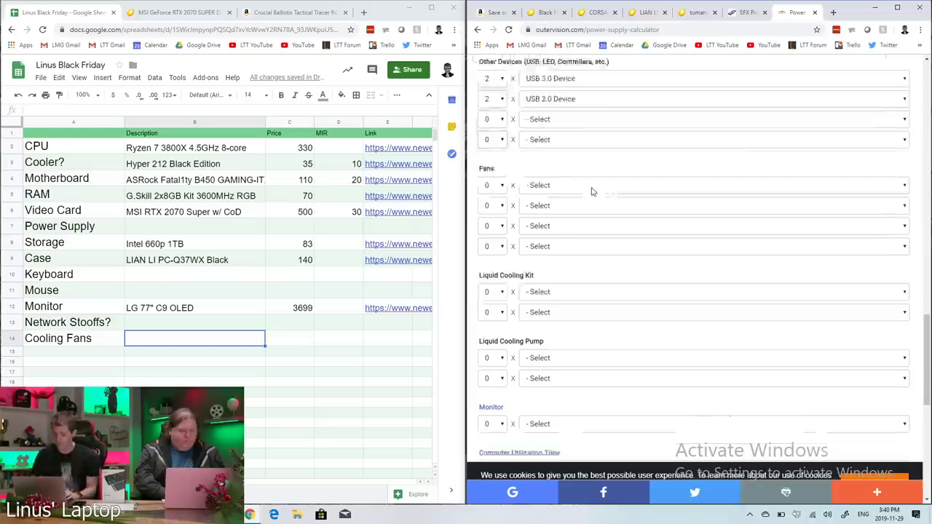
click(501, 141)
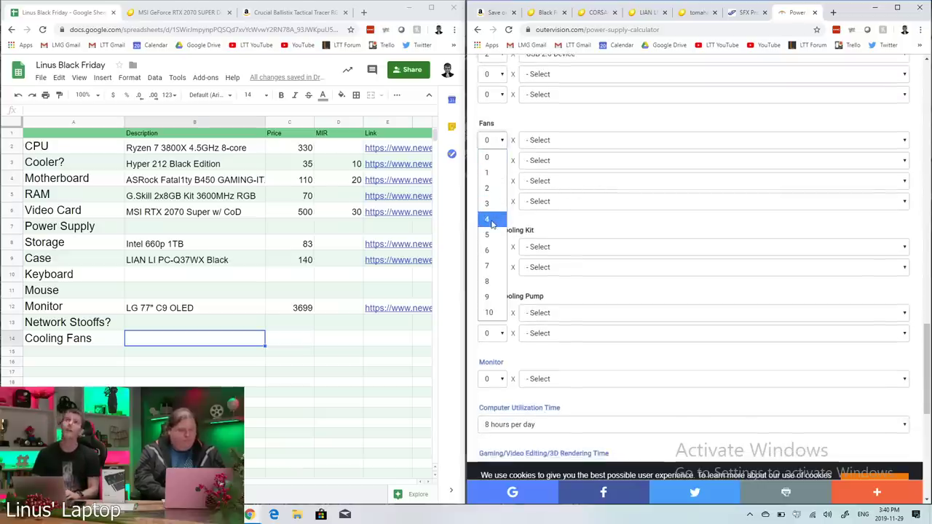
click(491, 250)
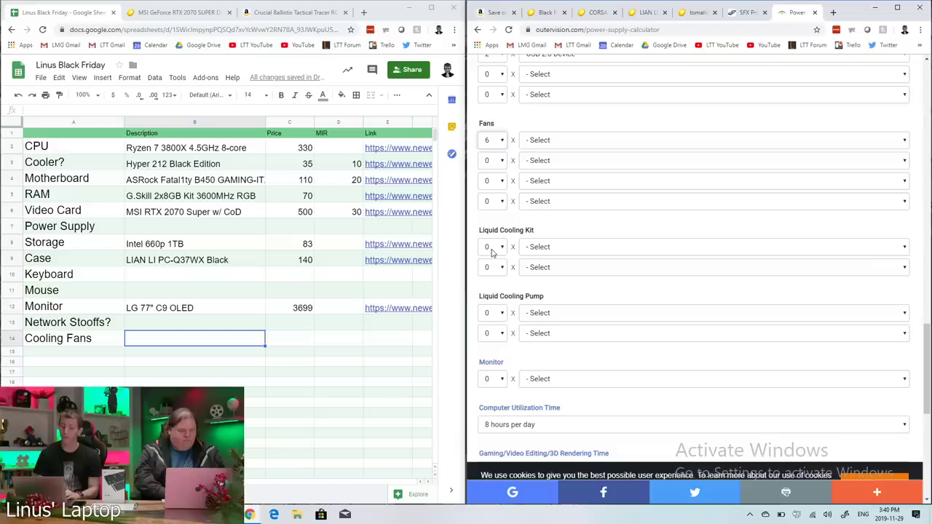
click(575, 141)
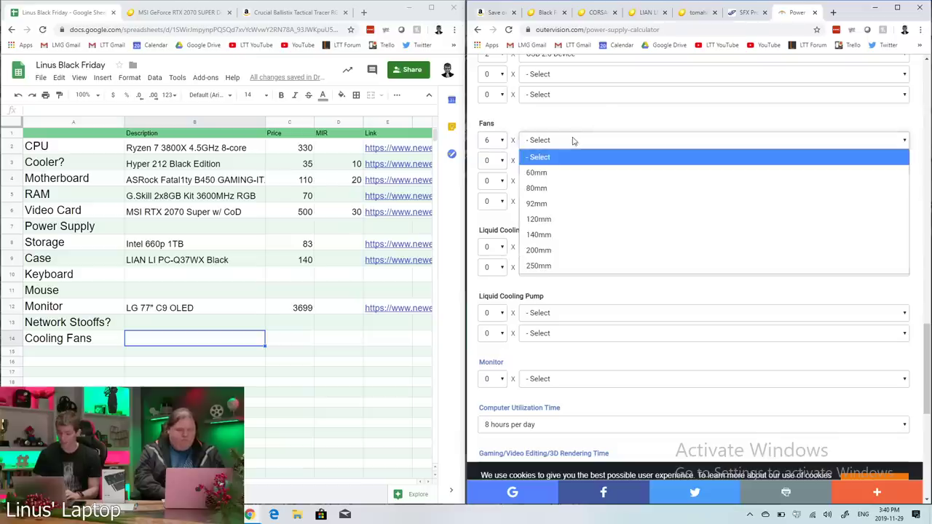
click(551, 217)
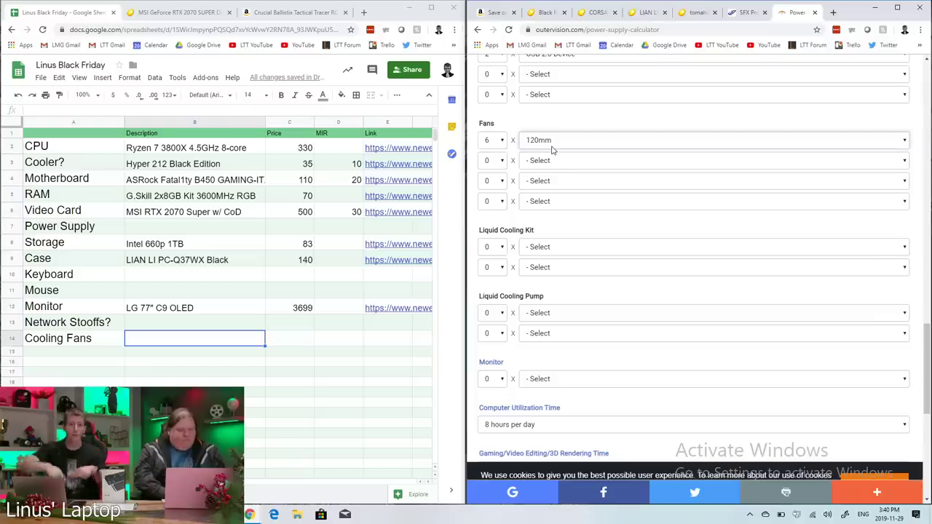
- Change the number of 120mm fans to 7
scroll(551, 149, down, 3)
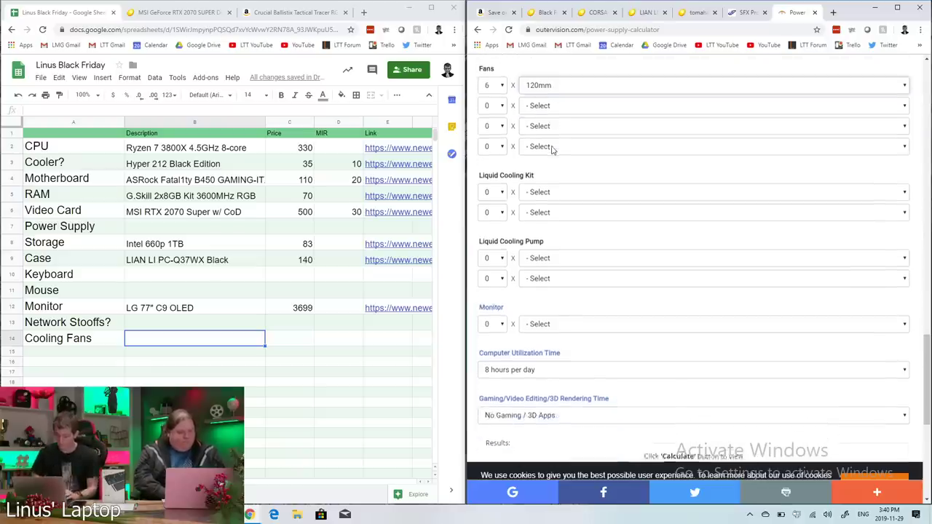
scroll(552, 94, up, 2)
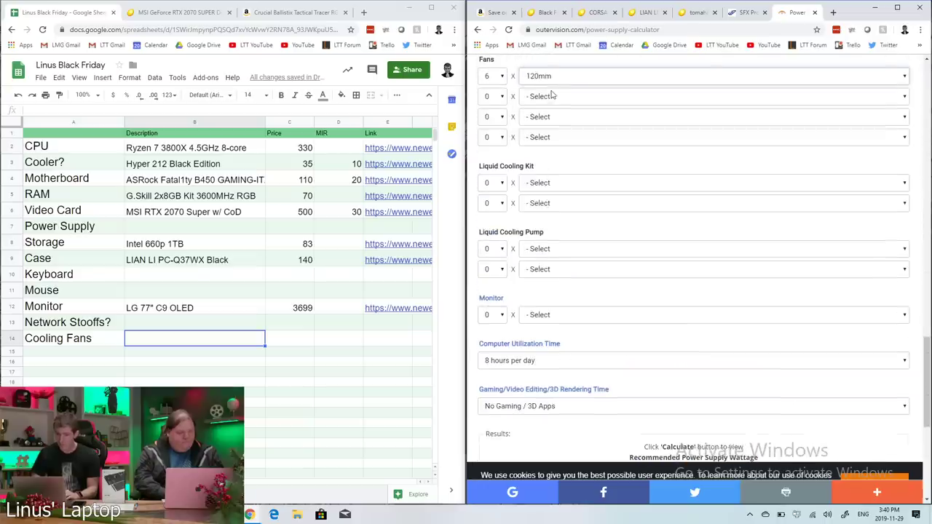
click(501, 77)
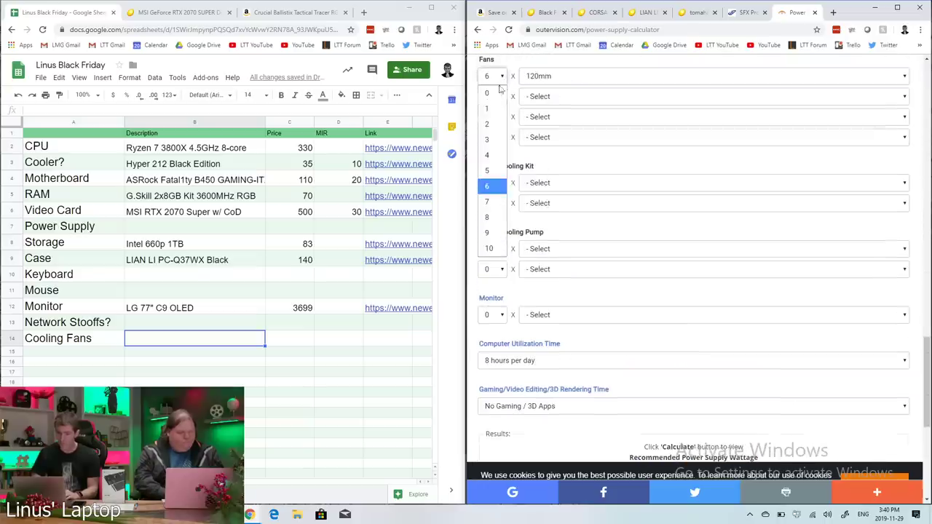
click(494, 204)
- Set the gaming/video editing/3D rendering time to 2 hours per day and calculate the recommended power supply wattage
scroll(611, 216, down, 3)
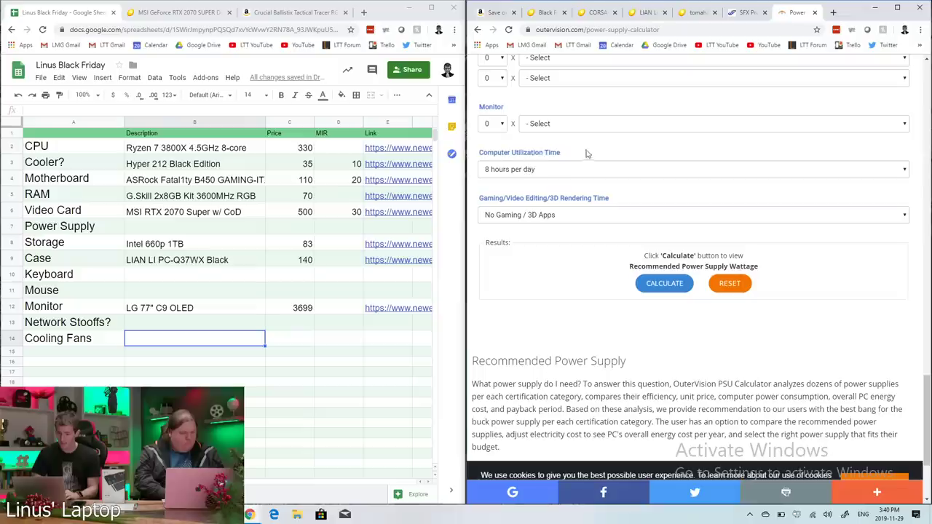
click(540, 216)
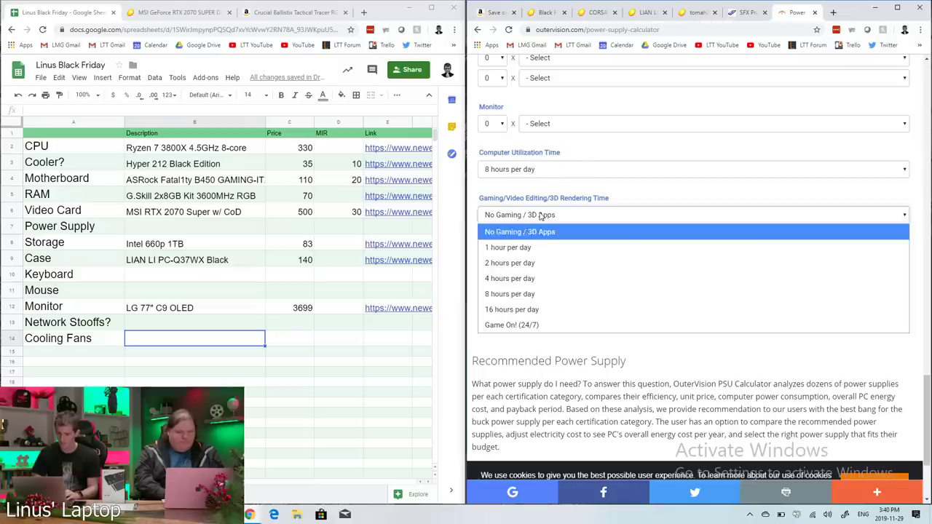
click(530, 264)
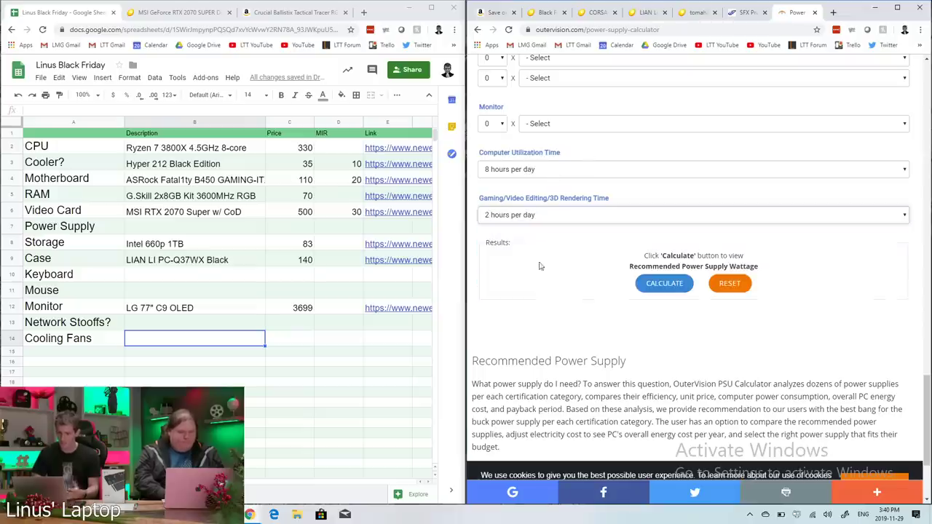
click(662, 284)
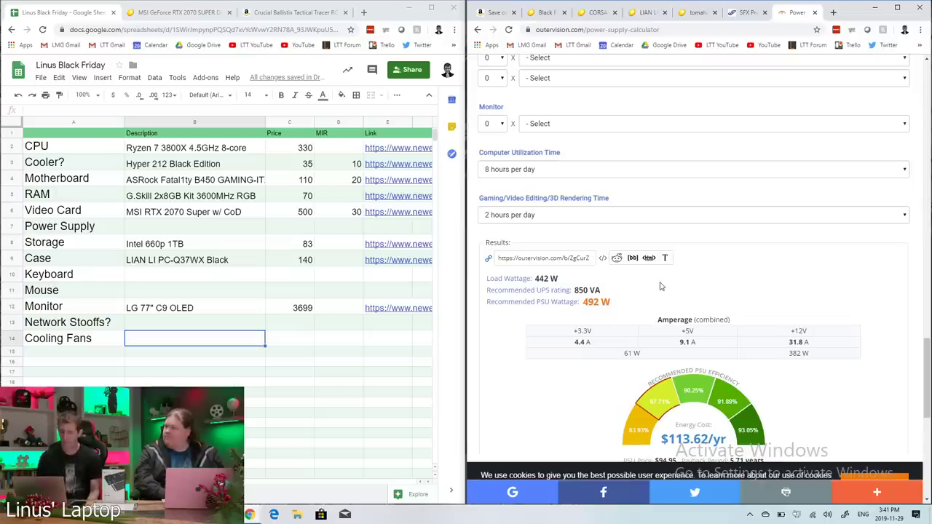
- Return to Newegg's Black Friday sale page and review the SFX power supply deals
click(517, 12)
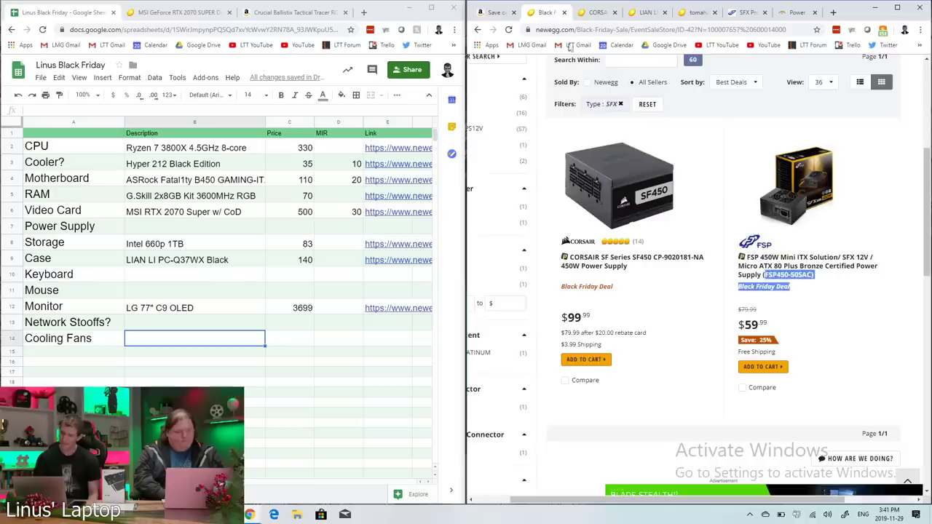
scroll(735, 238, down, 3)
scroll(734, 238, up, 3)
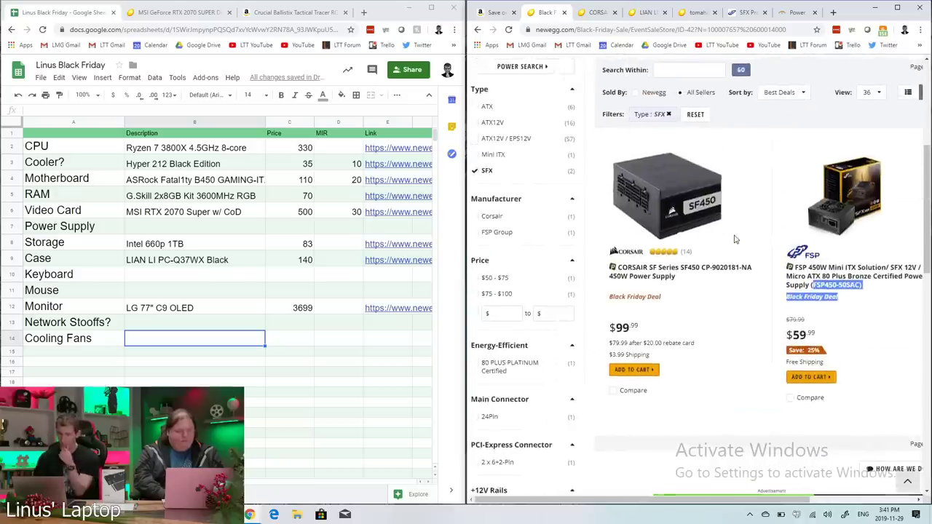
- Search Amazon for "sfx power supply" and browse the listed models, wattages and prices
click(498, 13)
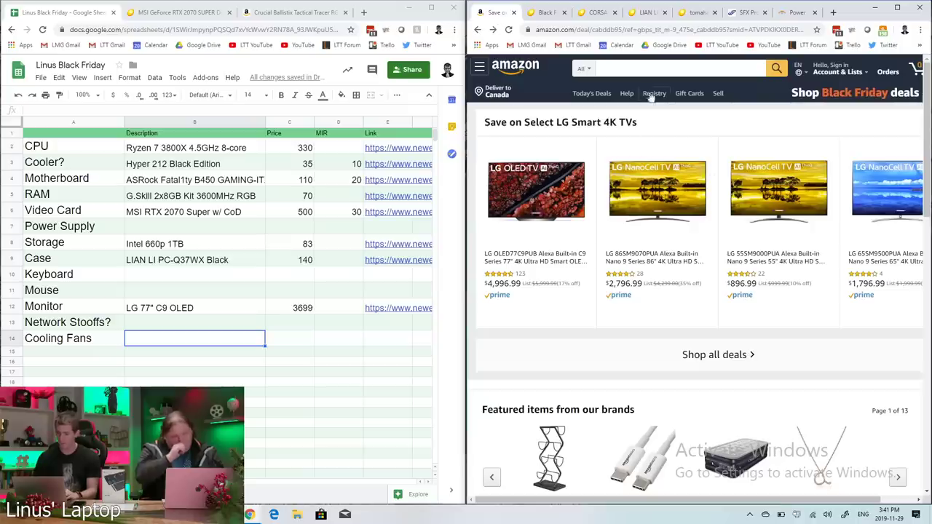
click(634, 65)
text(sf)
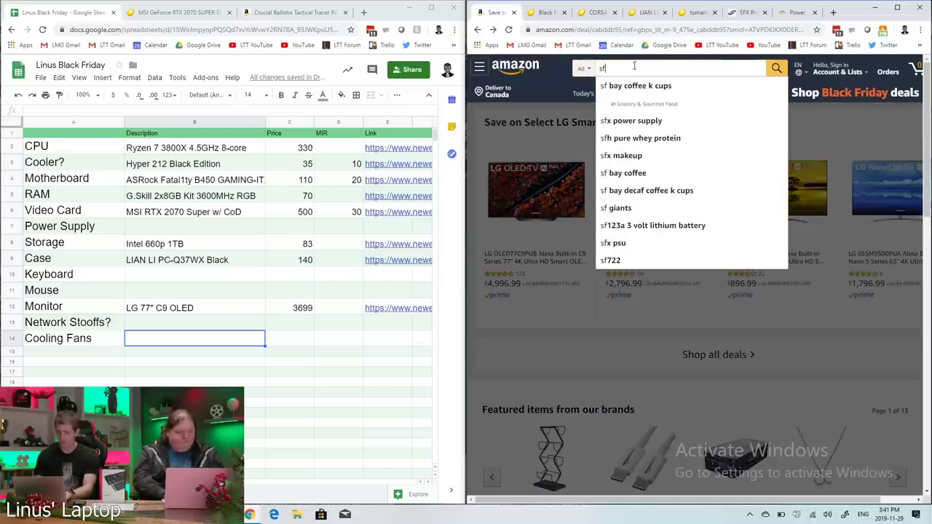
text(x power supply)
key(Return)
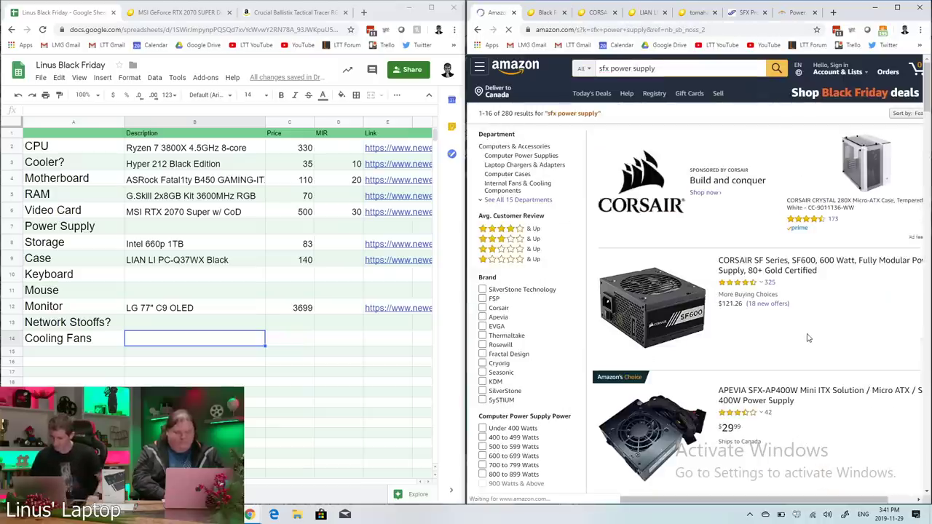
scroll(808, 338, down, 1)
scroll(808, 338, down, 3)
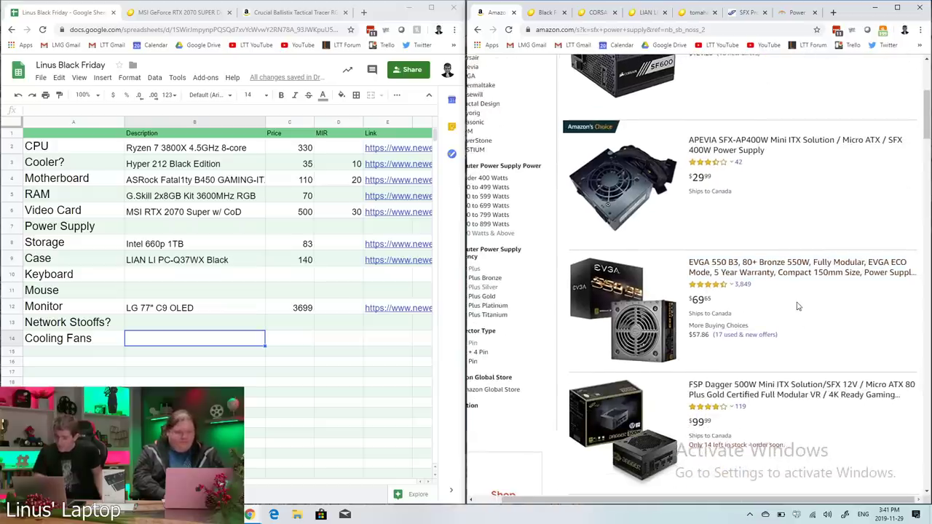
scroll(797, 306, down, 1)
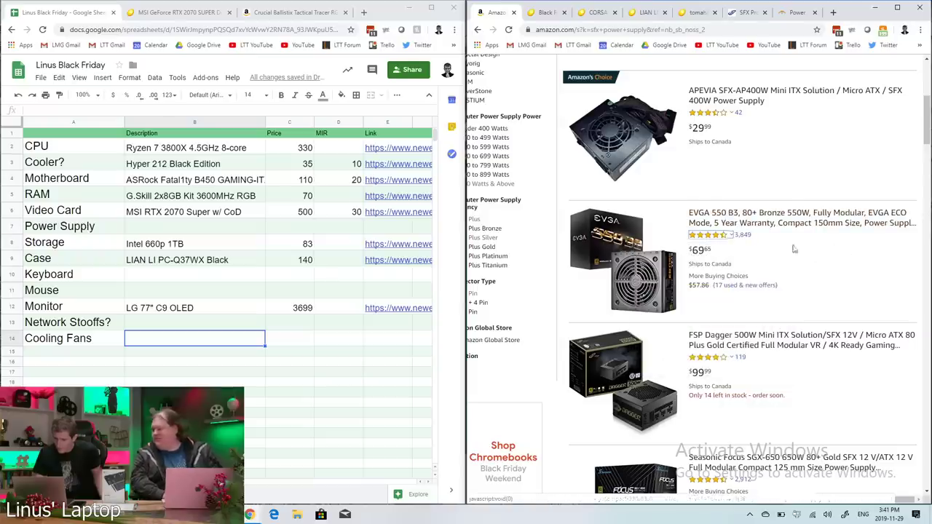
- Review the Amazon SFX power supply results again and open the CORSAIR SF600 600 Watt 80+ Gold product page
scroll(828, 269, down, 1)
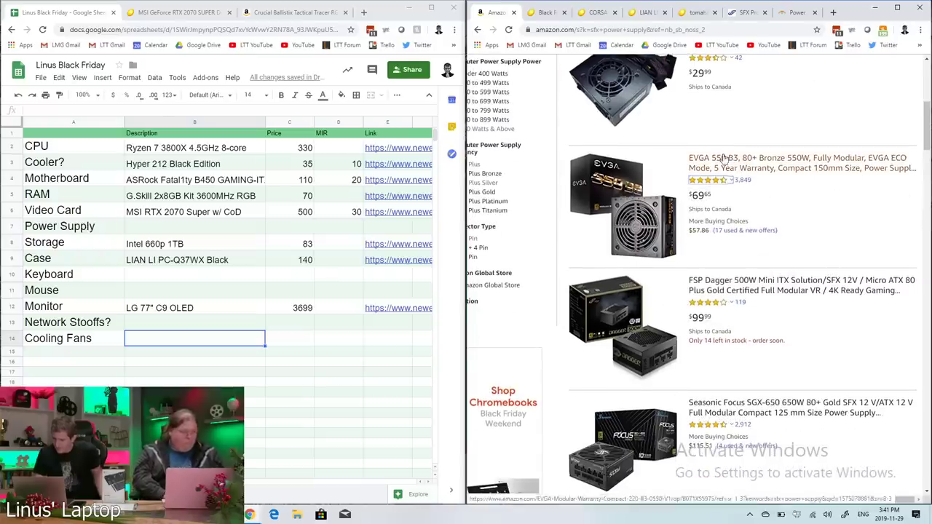
scroll(804, 223, up, 3)
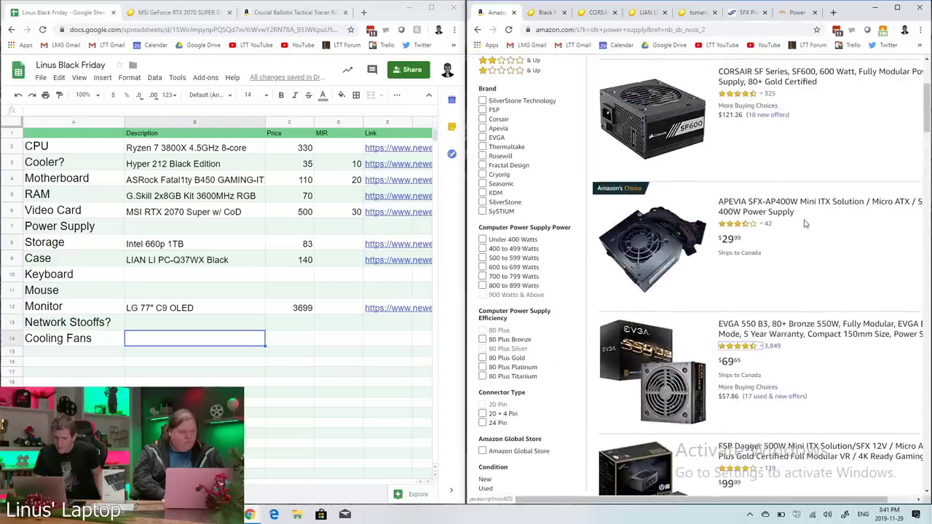
scroll(593, 224, up, 3)
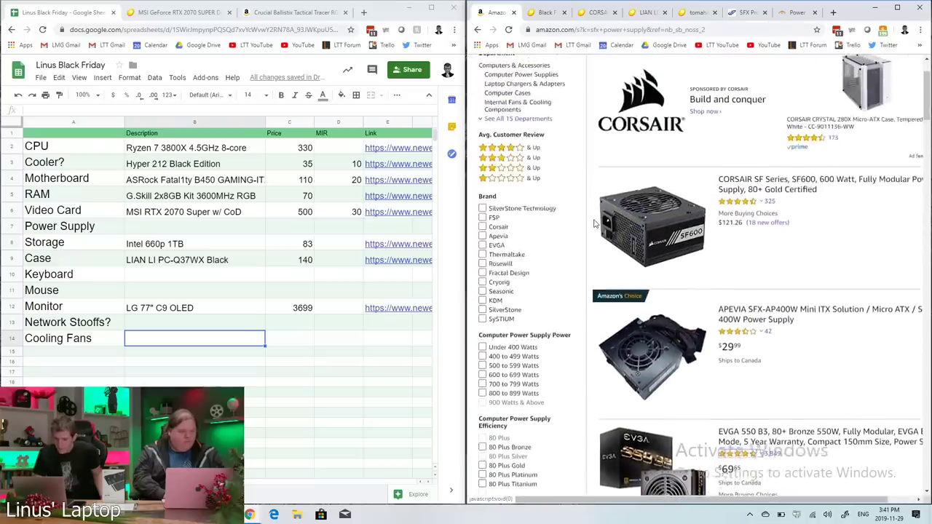
scroll(752, 237, down, 1)
scroll(753, 237, right, 1)
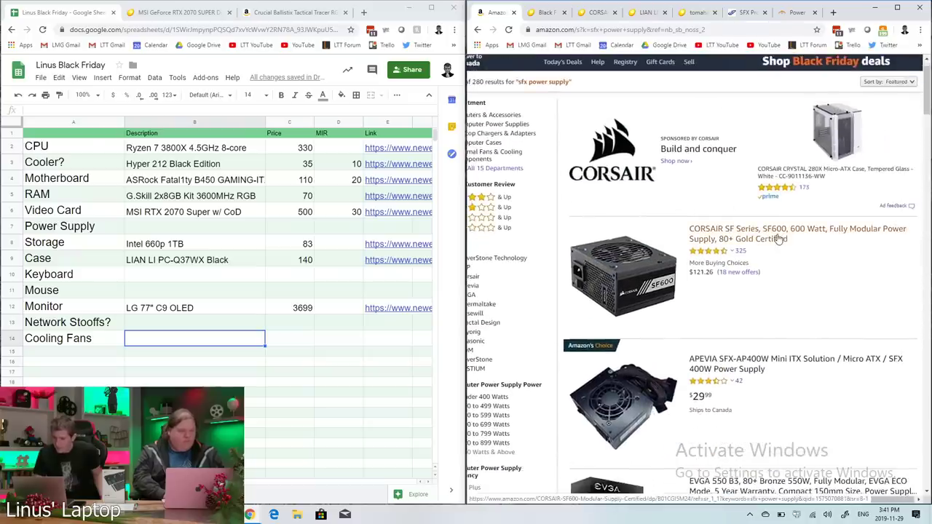
click(778, 238)
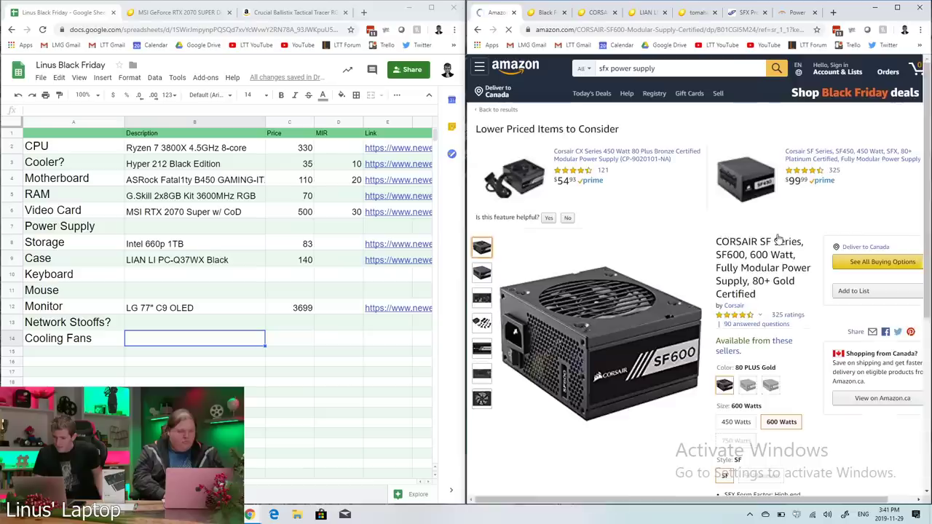
scroll(713, 329, down, 2)
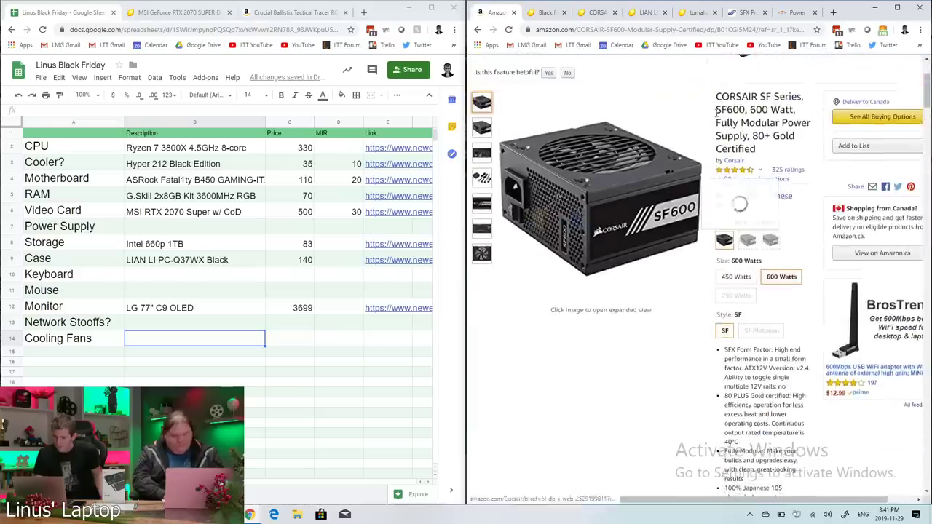
- Search Newegg for "sfx power supply" and review the first listed models and prices
click(549, 14)
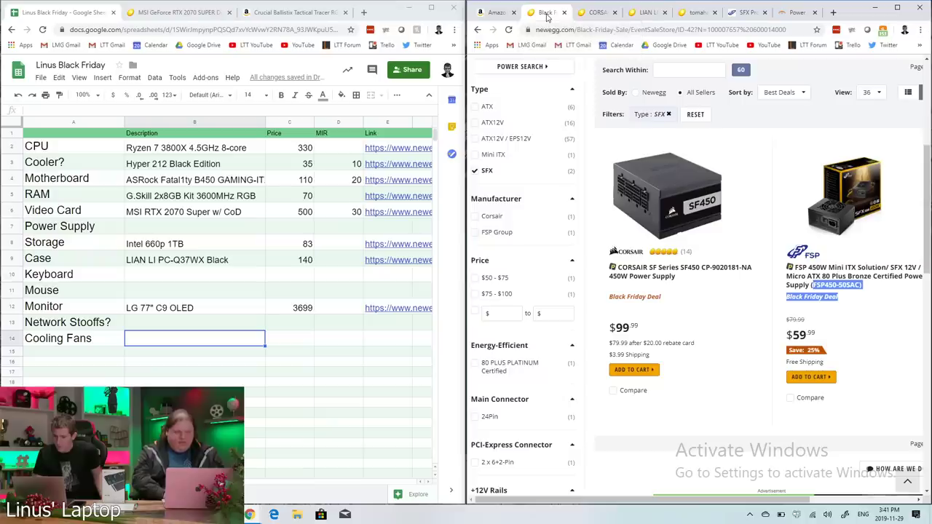
click(601, 15)
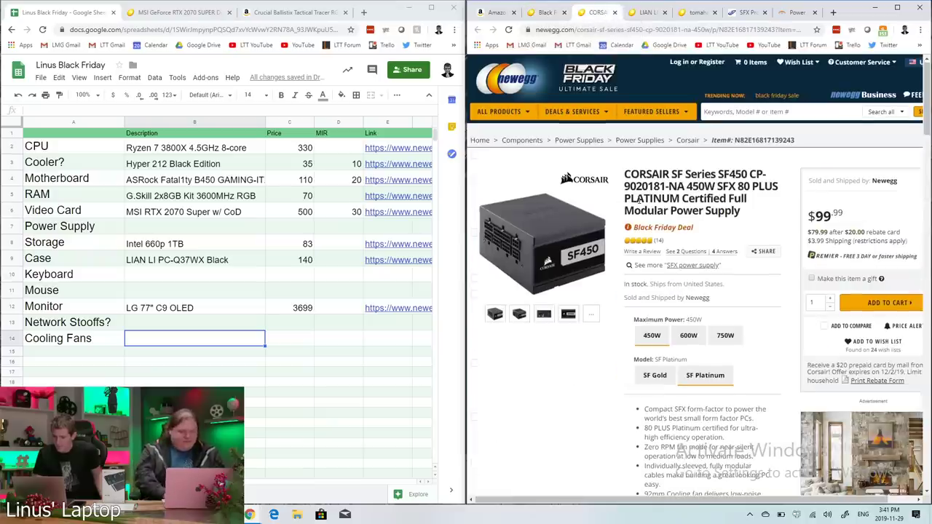
click(785, 107)
text(sf)
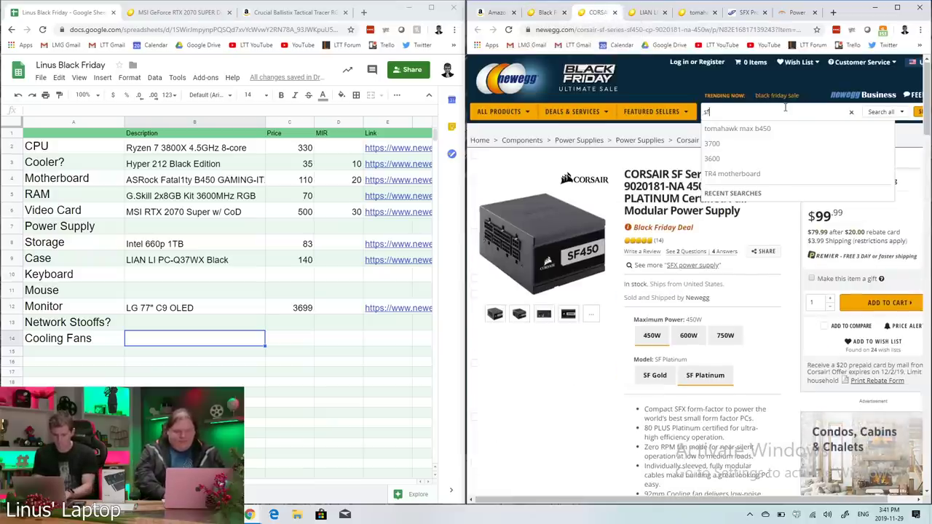
text(x power supply)
key(Return)
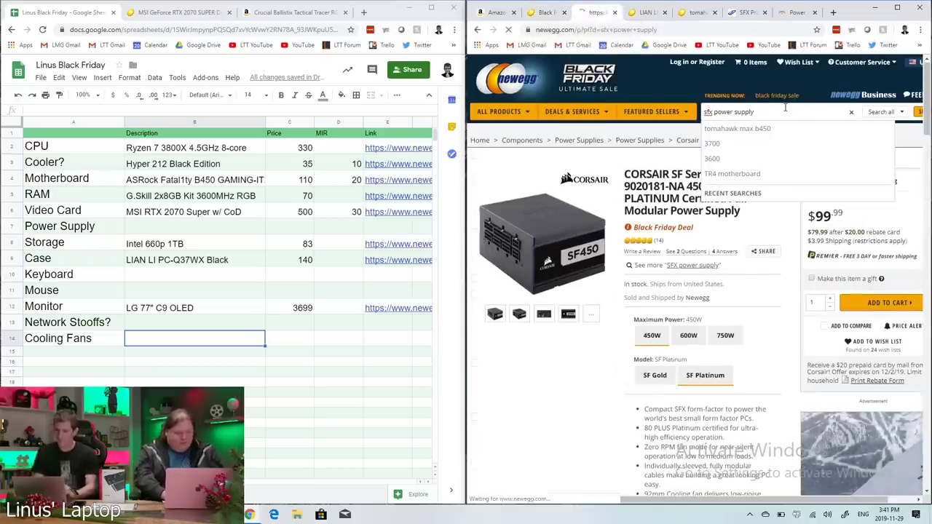
scroll(699, 233, down, 3)
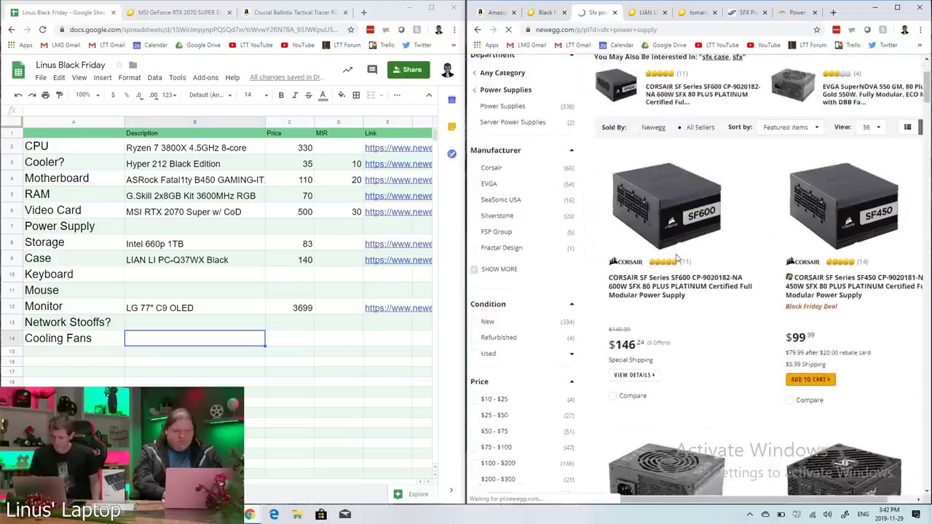
scroll(676, 256, down, 2)
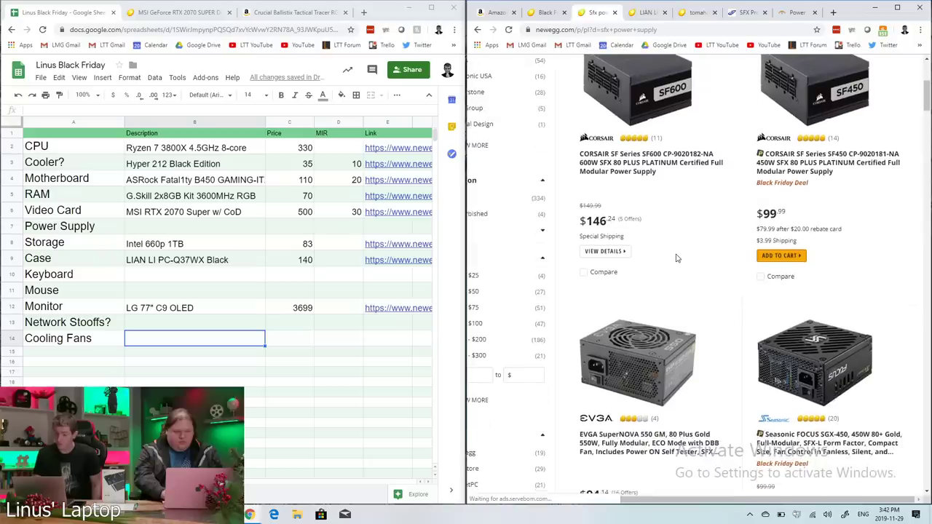
scroll(655, 259, down, 1)
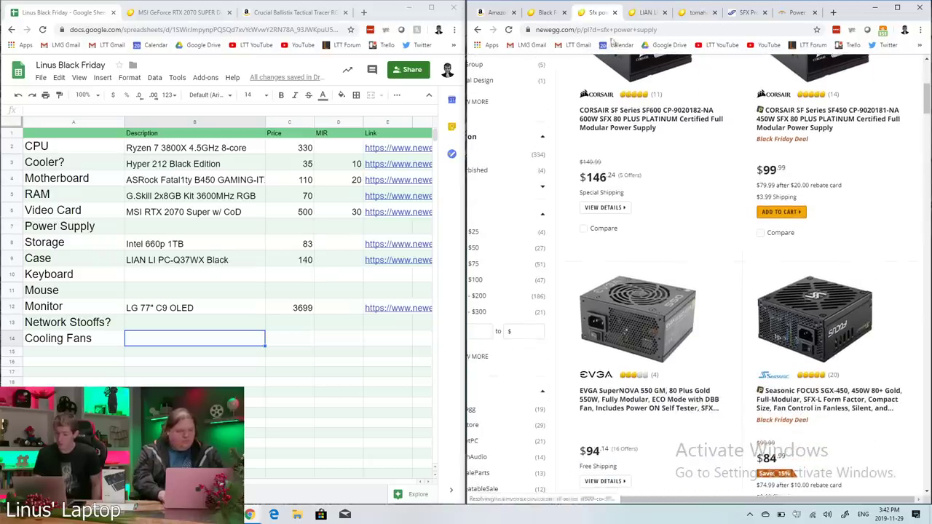
- Compare Amazon's CORSAIR SF600 80+ Gold listing with the EVGA, Seasonic and Corsair models in the Newegg search results
click(498, 16)
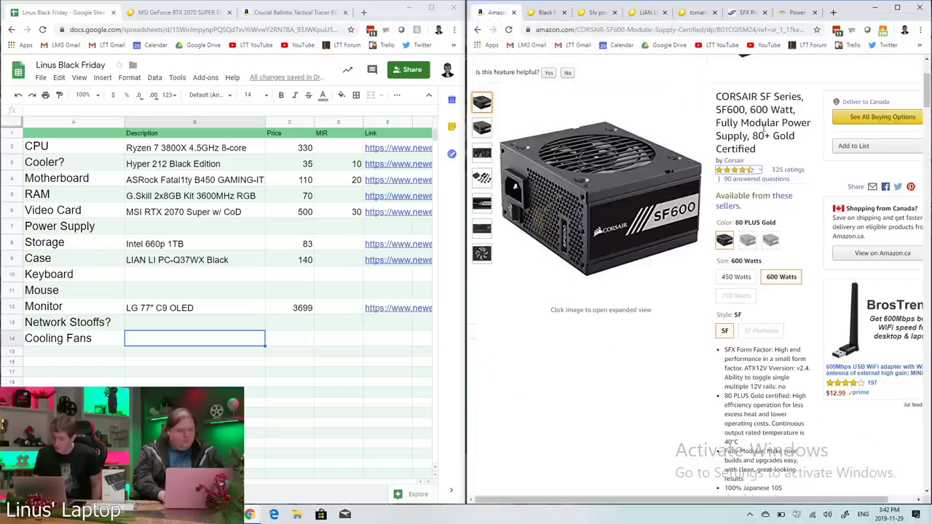
click(597, 14)
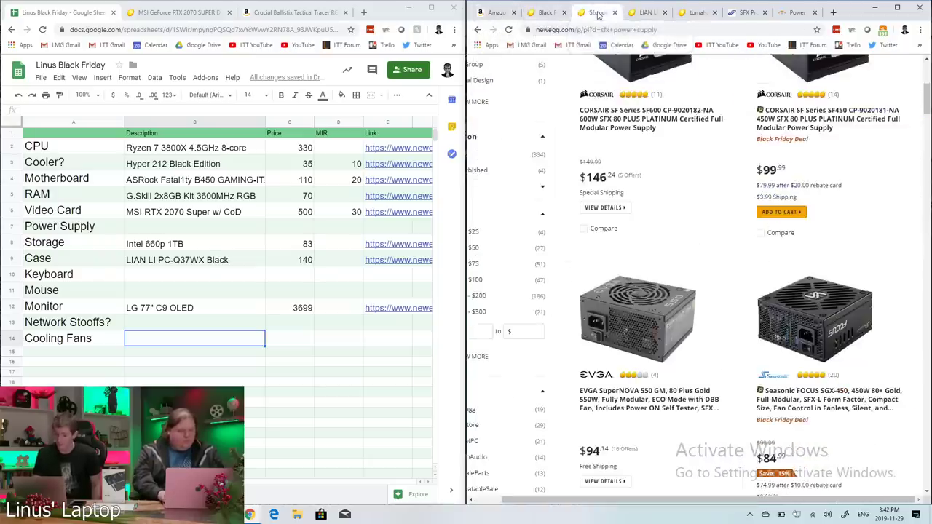
scroll(647, 163, down, 3)
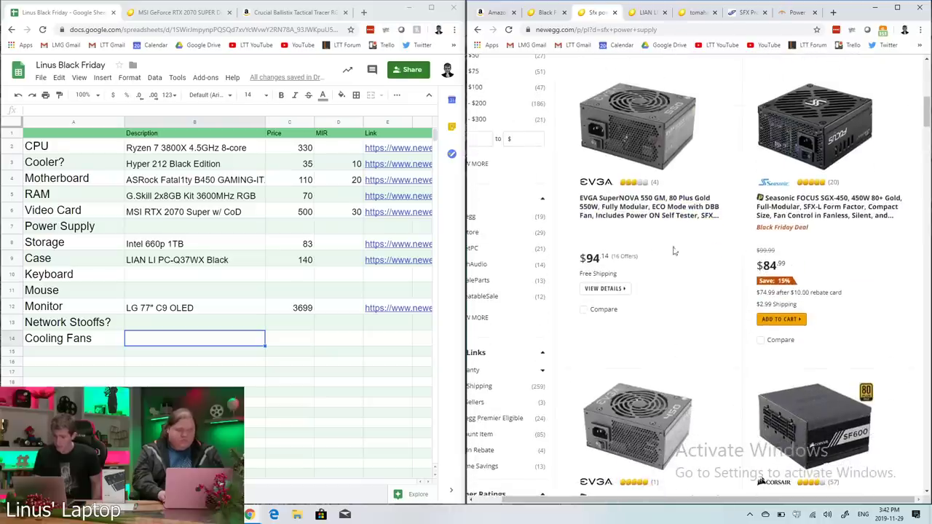
scroll(800, 243, down, 4)
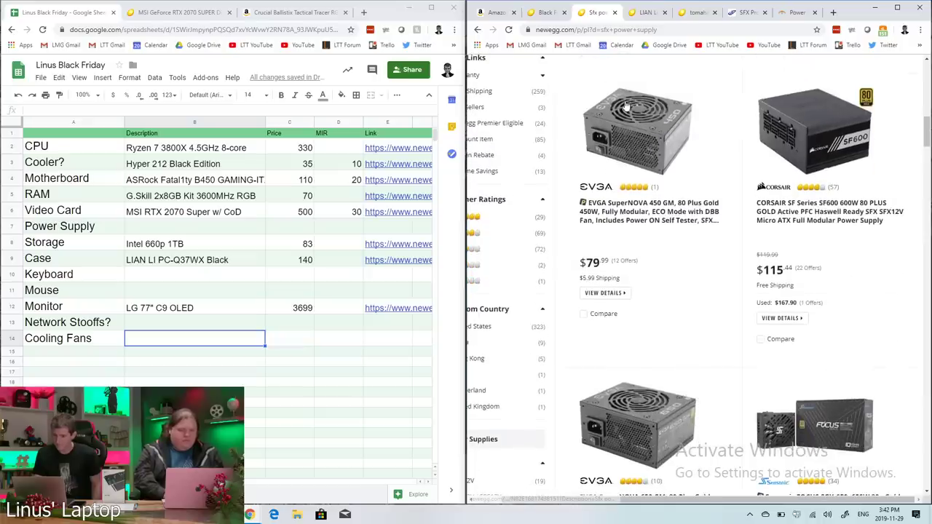
click(486, 13)
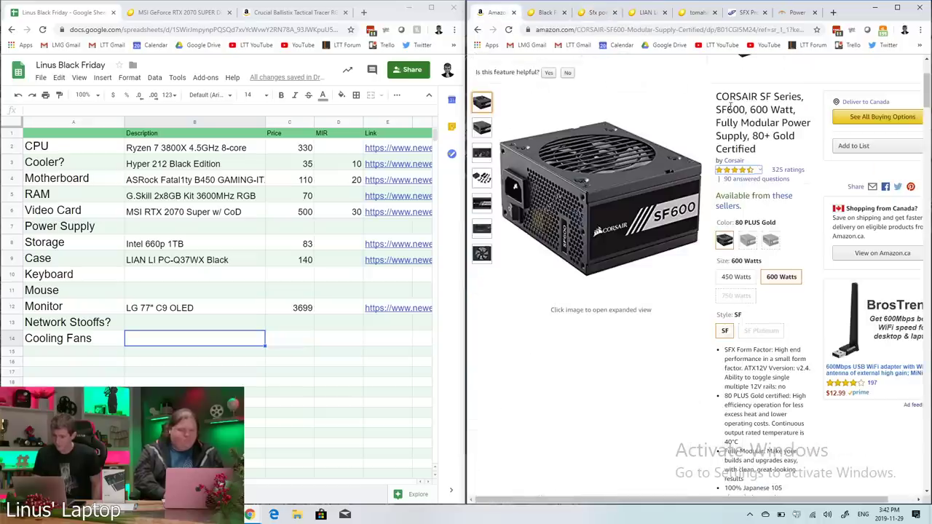
scroll(728, 138, up, 3)
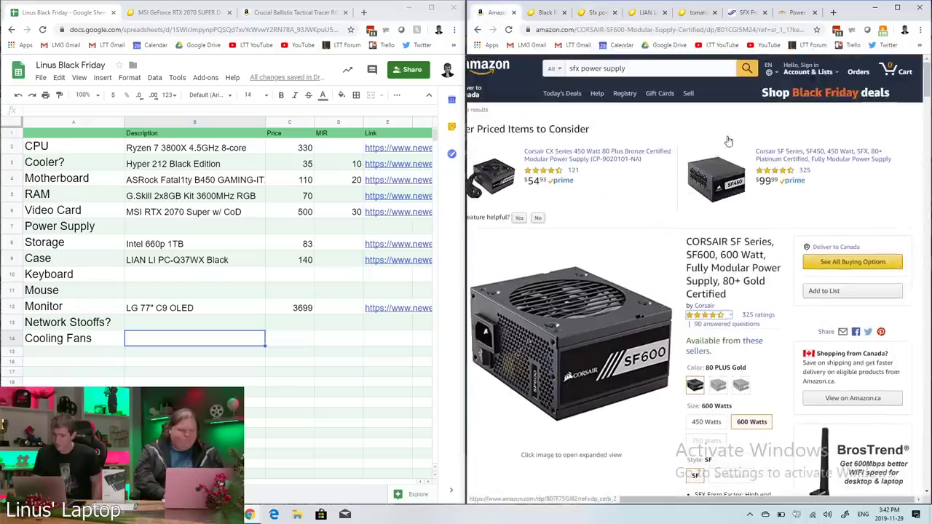
scroll(728, 140, down, 3)
scroll(727, 140, up, 2)
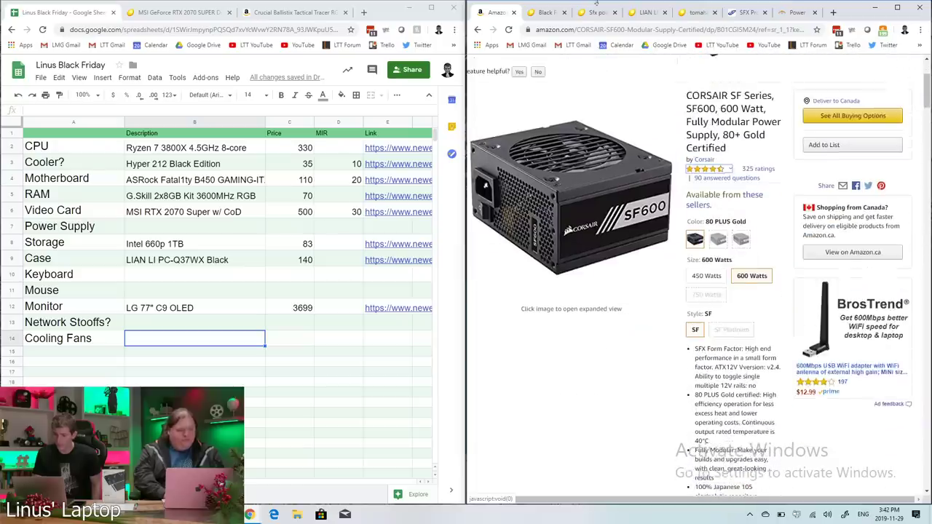
- Examine the remaining SFX power supplies in the Newegg search results, comparing wattage, efficiency rating, price and shipping
click(594, 12)
scroll(697, 287, down, 5)
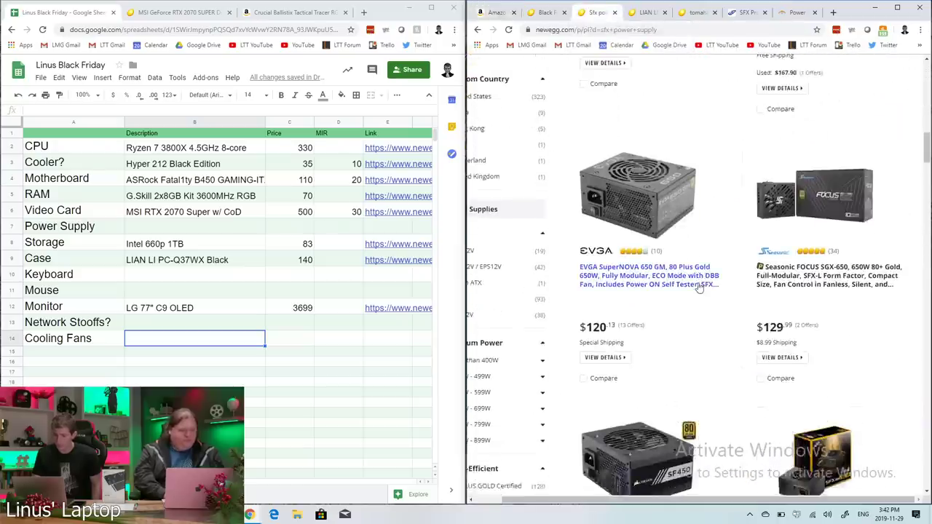
scroll(697, 286, down, 5)
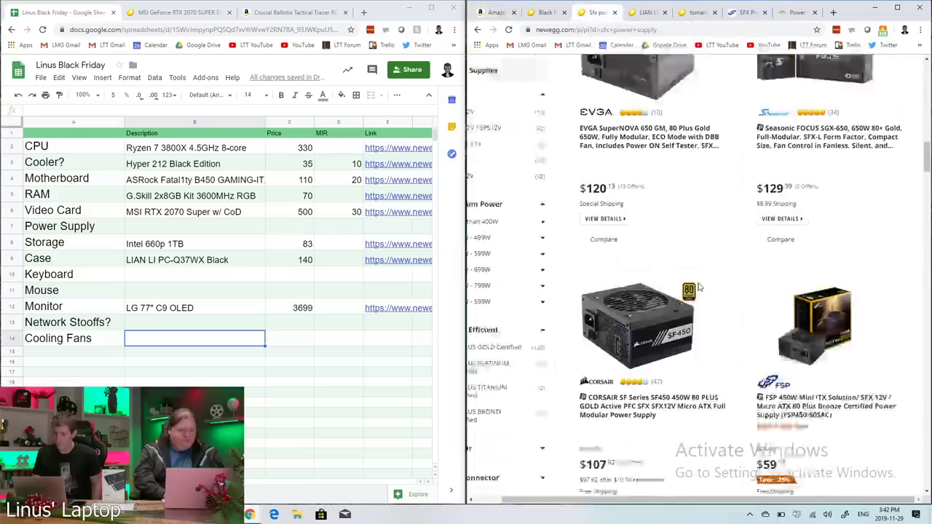
scroll(697, 287, down, 1)
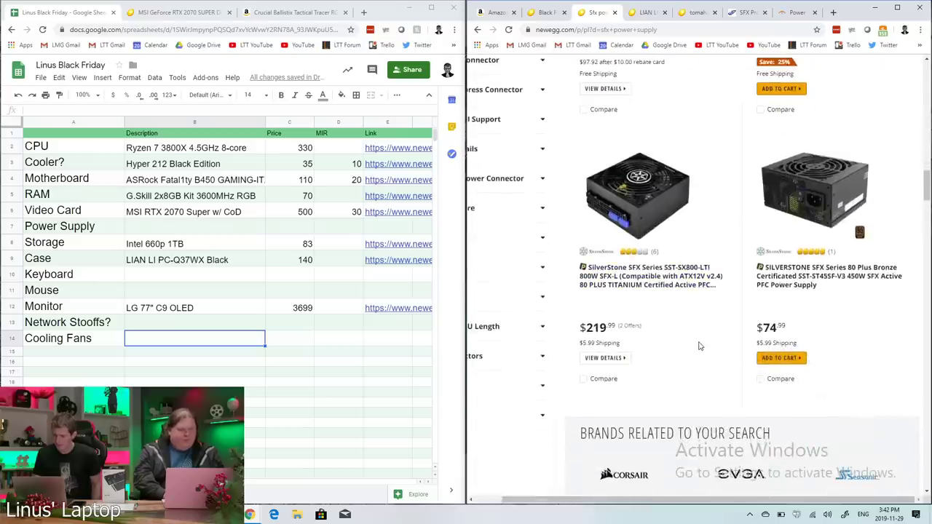
scroll(835, 314, down, 2)
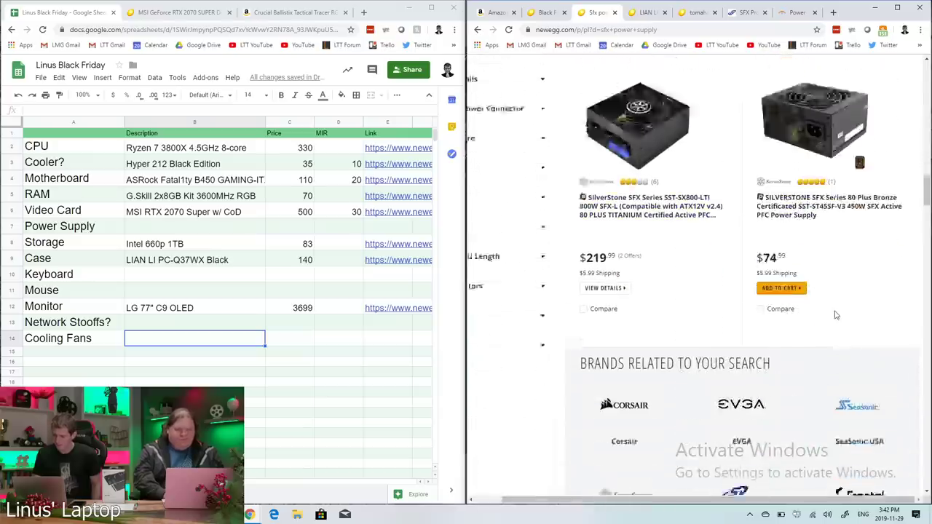
scroll(835, 315, down, 5)
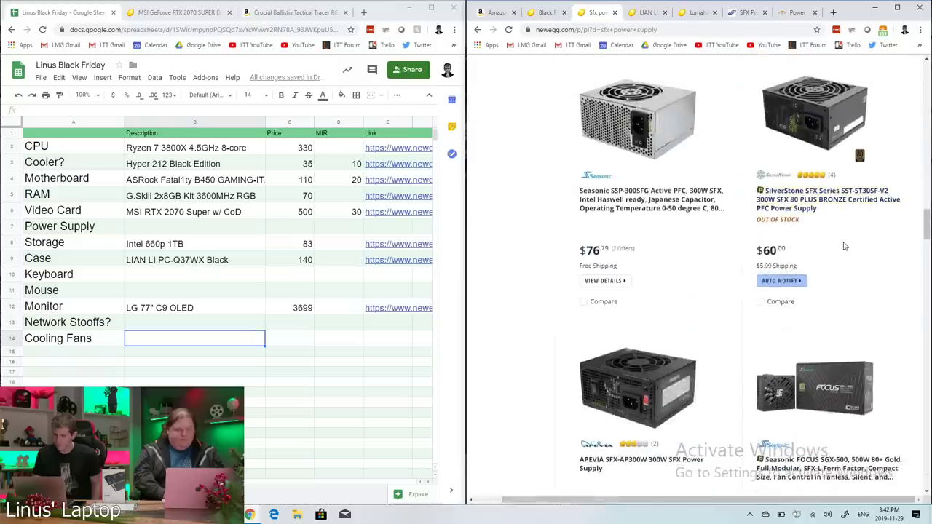
scroll(844, 247, down, 2)
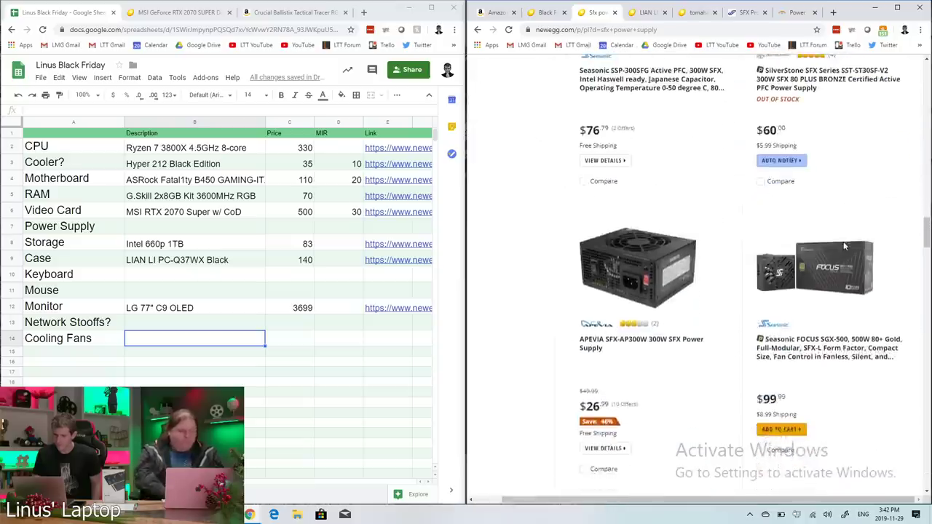
scroll(844, 247, up, 2)
scroll(699, 286, down, 5)
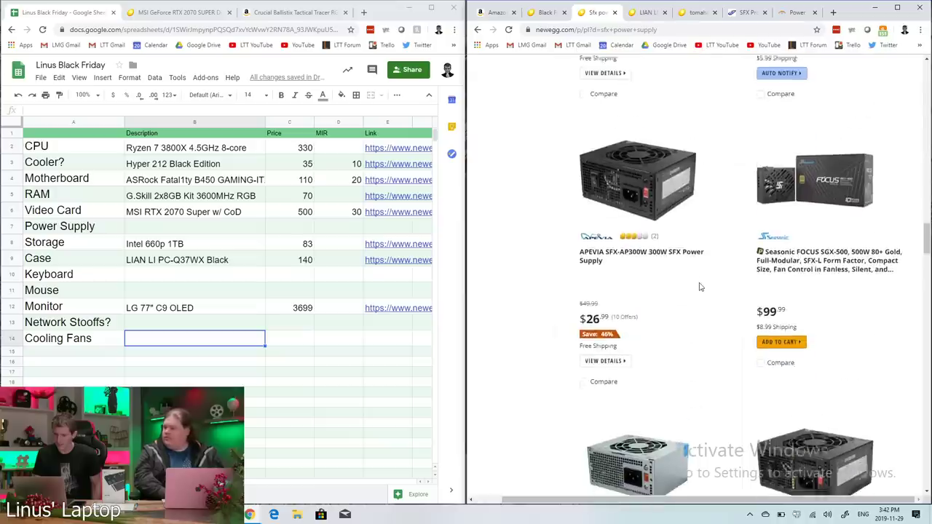
scroll(699, 286, down, 1)
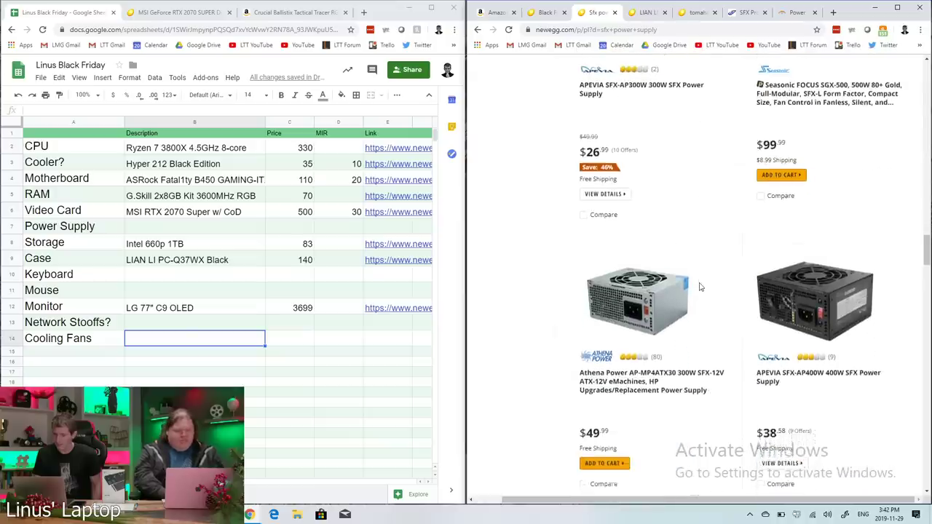
scroll(877, 139, up, 1)
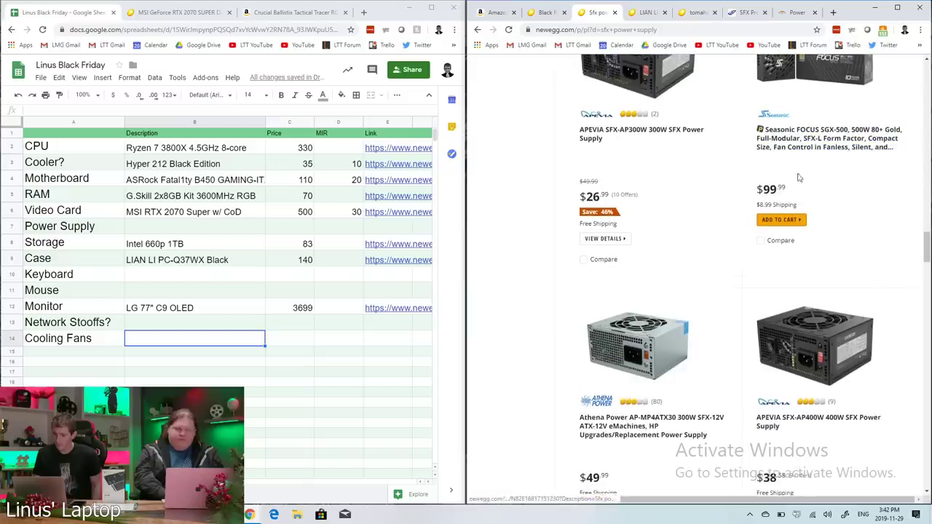
scroll(824, 198, up, 1)
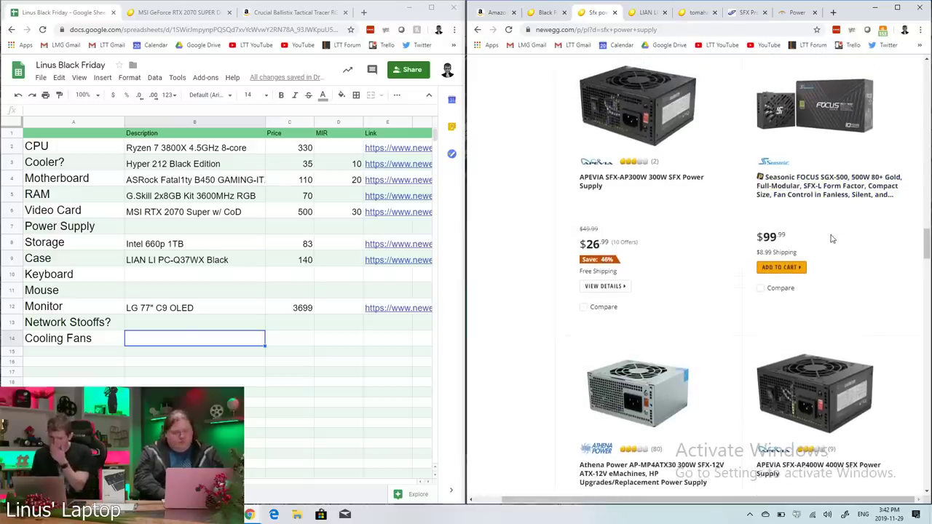
scroll(832, 238, down, 5)
scroll(832, 240, down, 4)
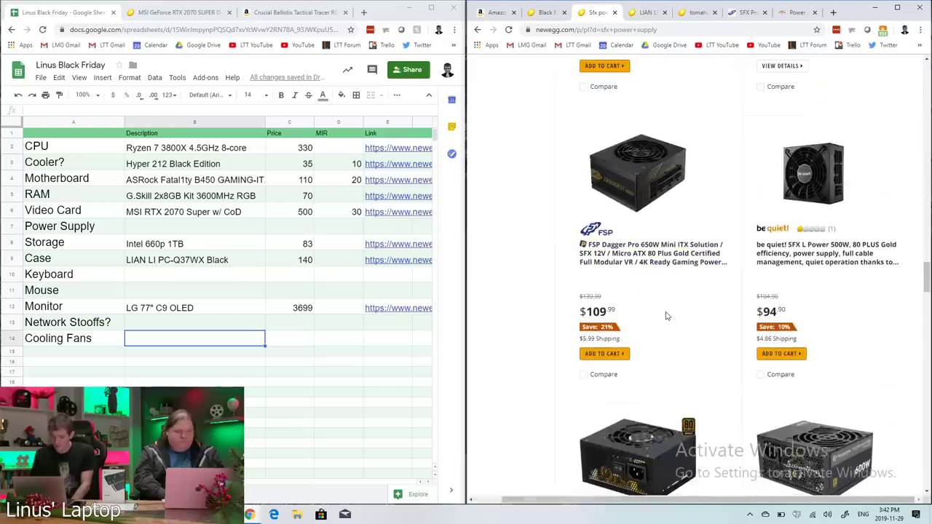
scroll(665, 316, down, 1)
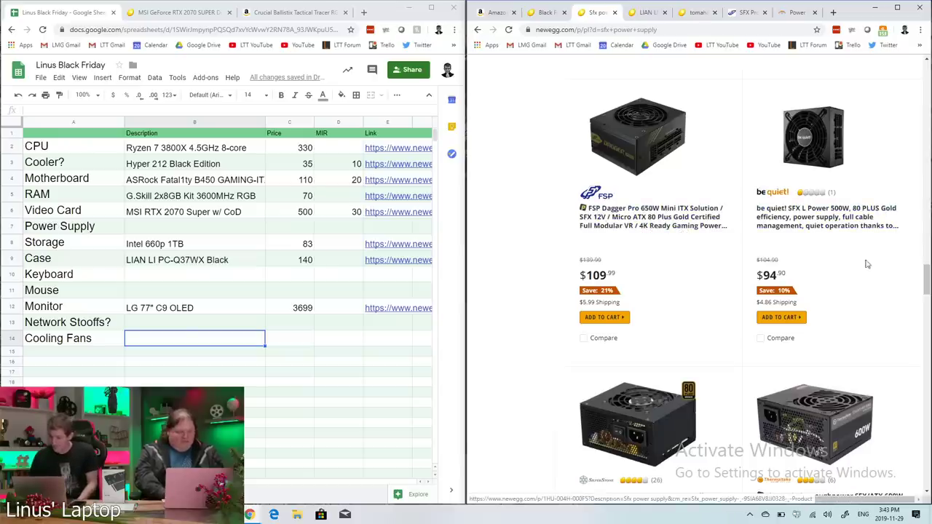
scroll(862, 271, down, 1)
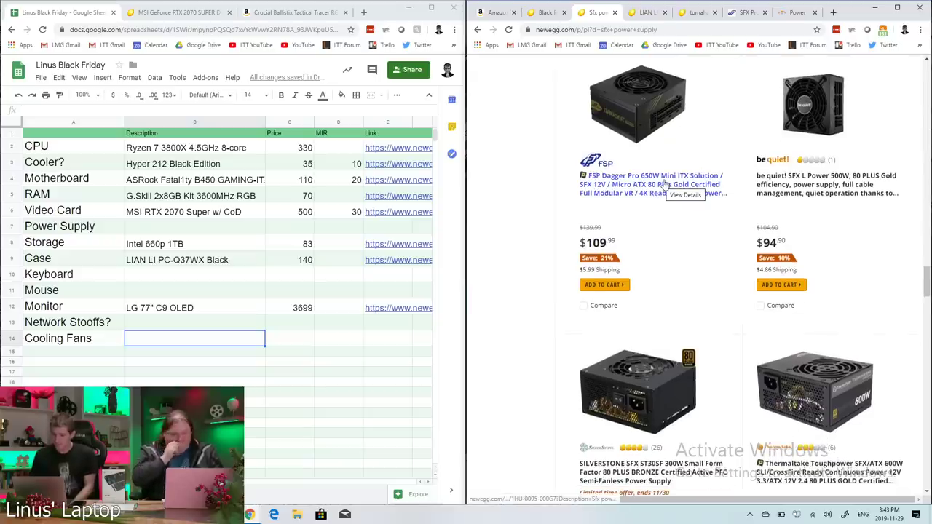
scroll(664, 185, down, 3)
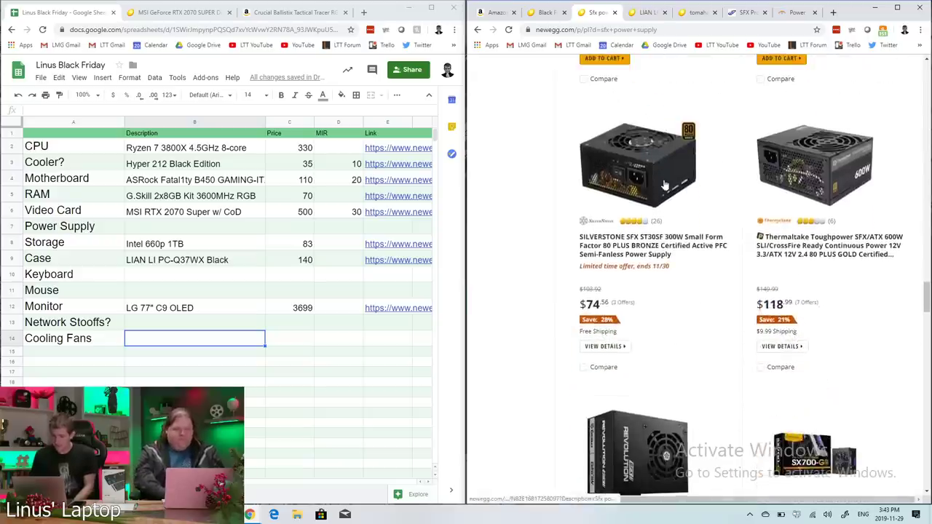
scroll(663, 183, down, 3)
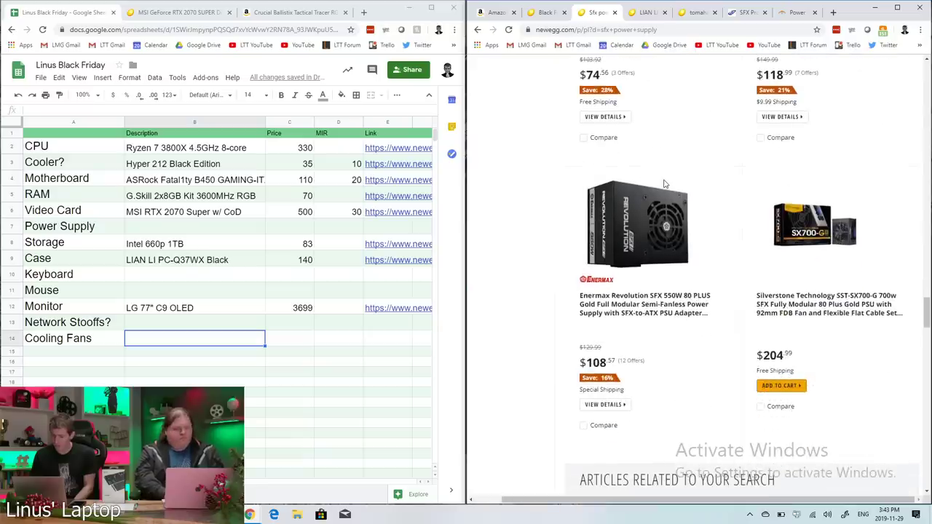
- Copy the link address of the FSP Dagger Pro 650W listing in the Newegg search results
scroll(665, 185, up, 6)
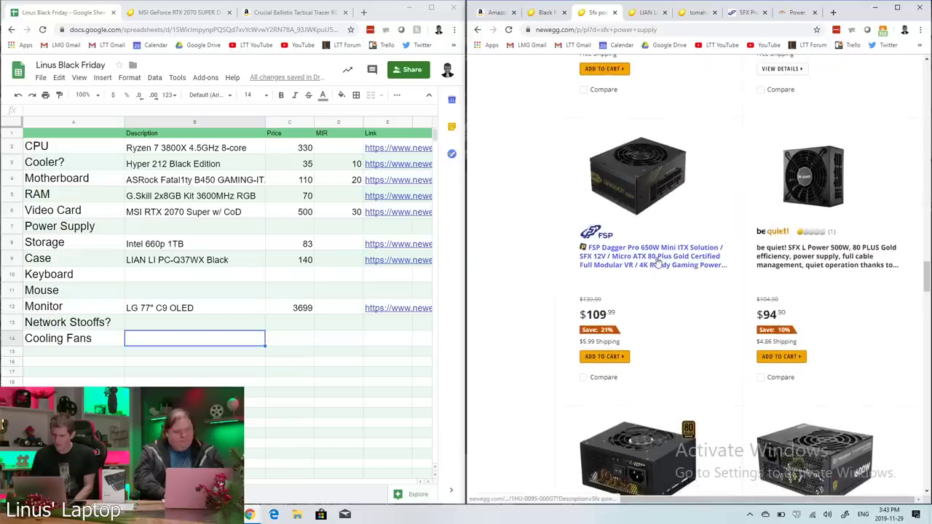
right_click(666, 262)
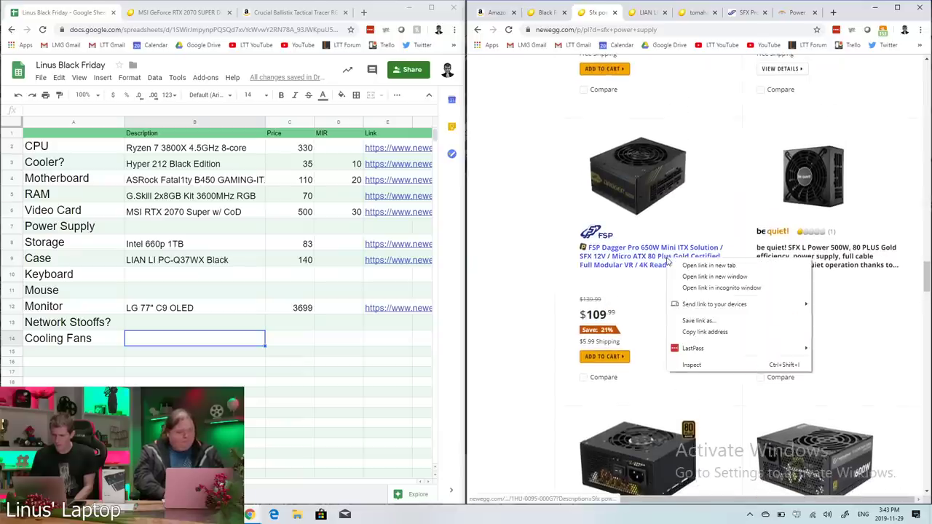
click(692, 333)
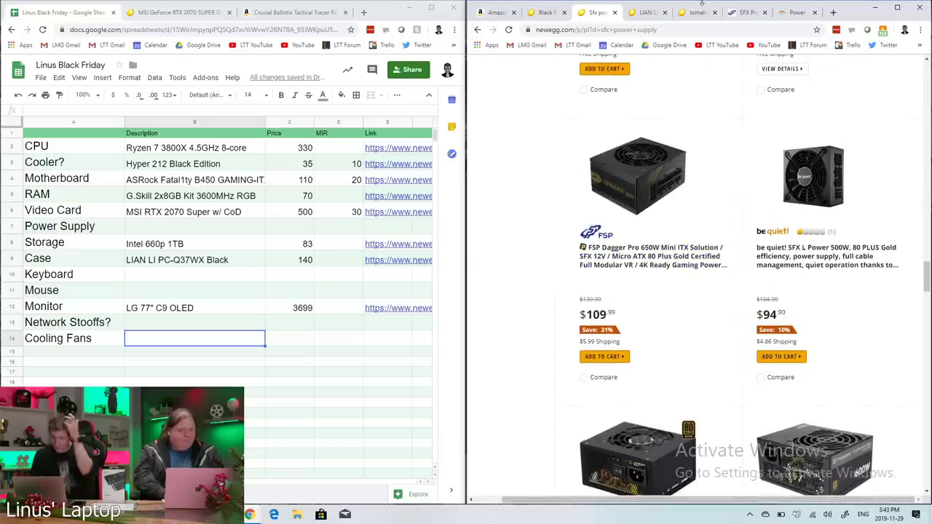
- View the interior and side photos of the LIAN LI PC-Q37WX case on its Newegg product page
click(636, 14)
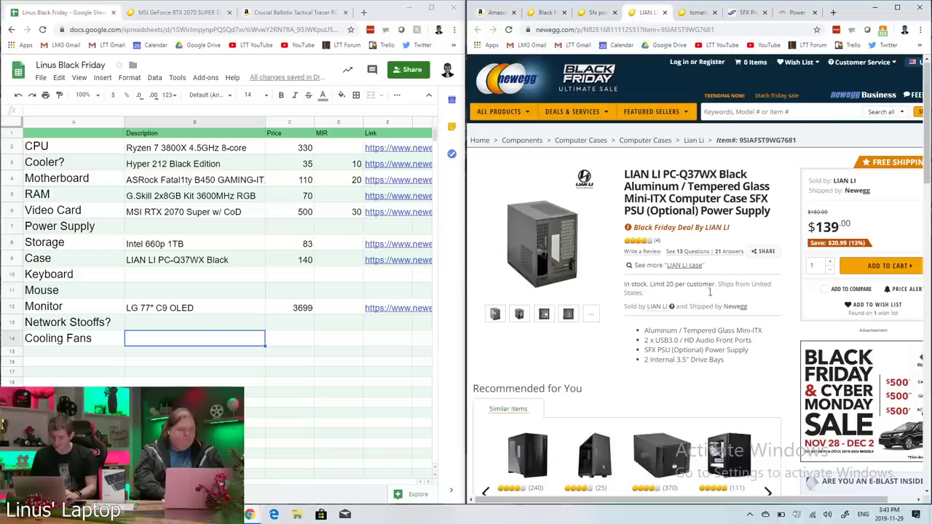
click(542, 314)
click(568, 315)
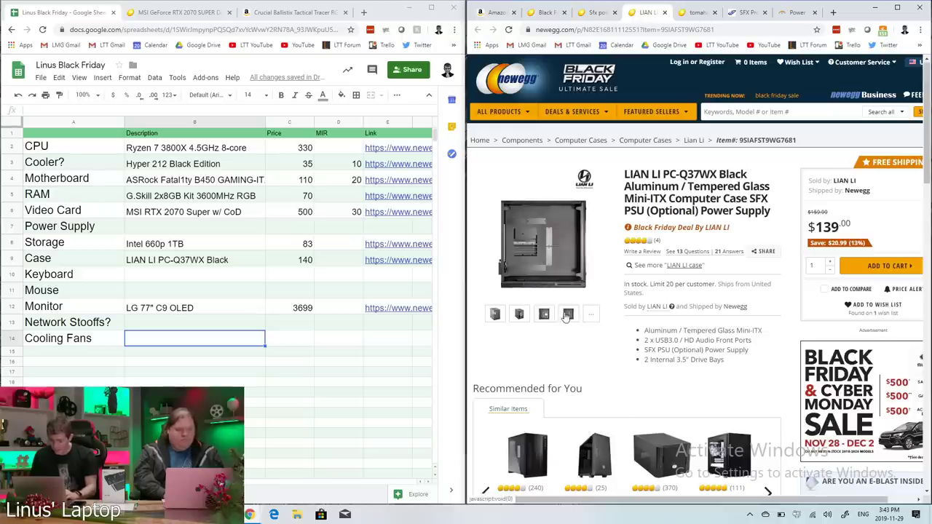
click(519, 315)
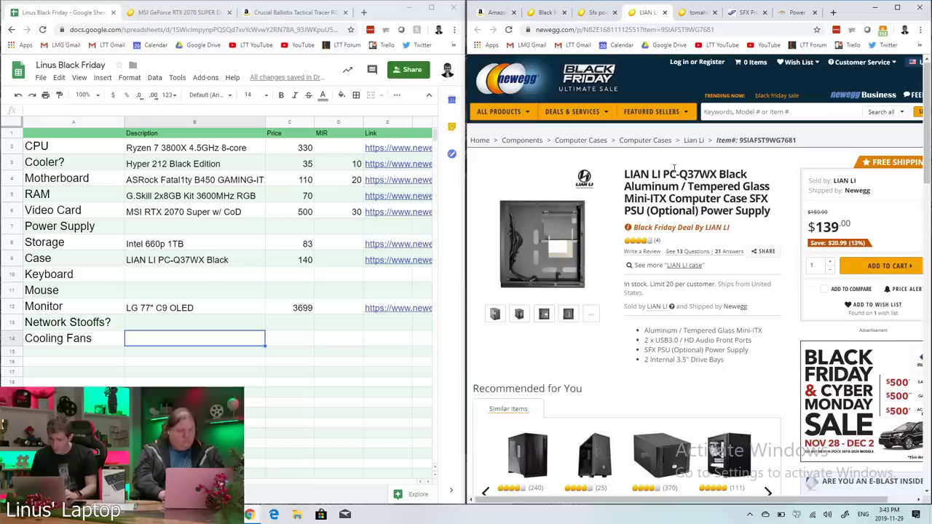
- Review the Newegg specifications of the LIAN LI PC-Q37WX, checking power supply type, drive bays, fan options and clearances
double_click(630, 173)
scroll(664, 301, down, 3)
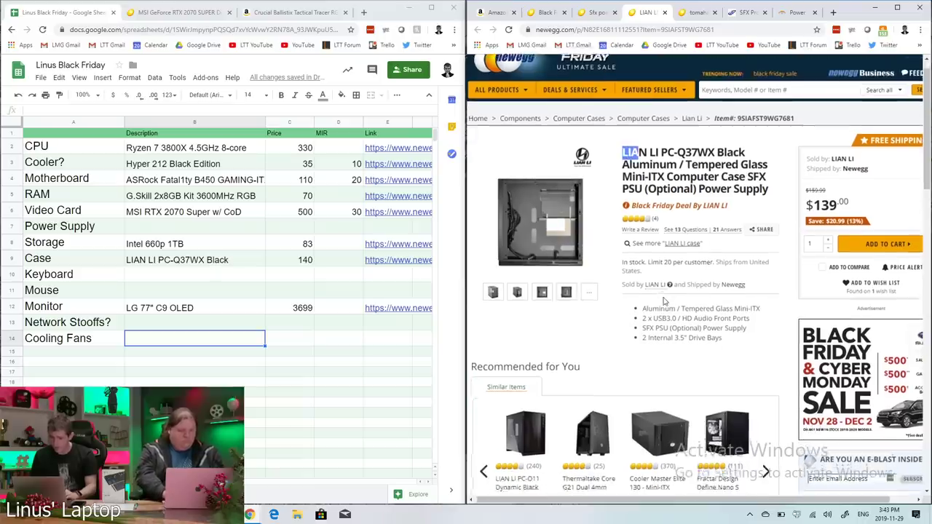
scroll(664, 302, down, 4)
scroll(635, 333, down, 4)
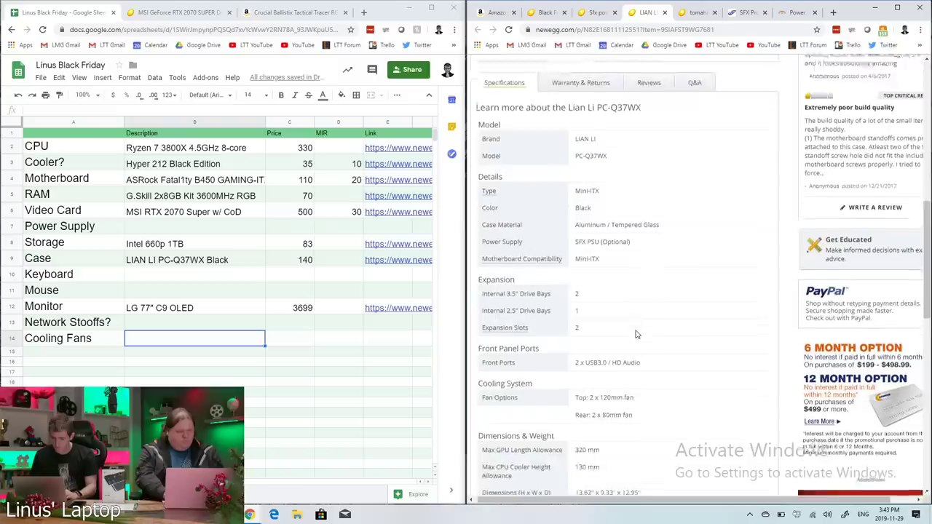
scroll(636, 334, down, 2)
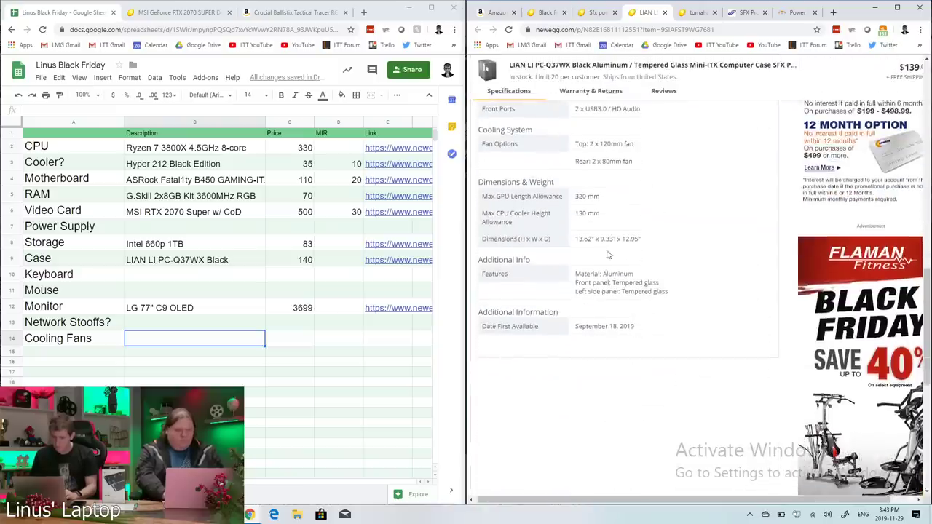
scroll(609, 231, up, 1)
scroll(609, 232, up, 1)
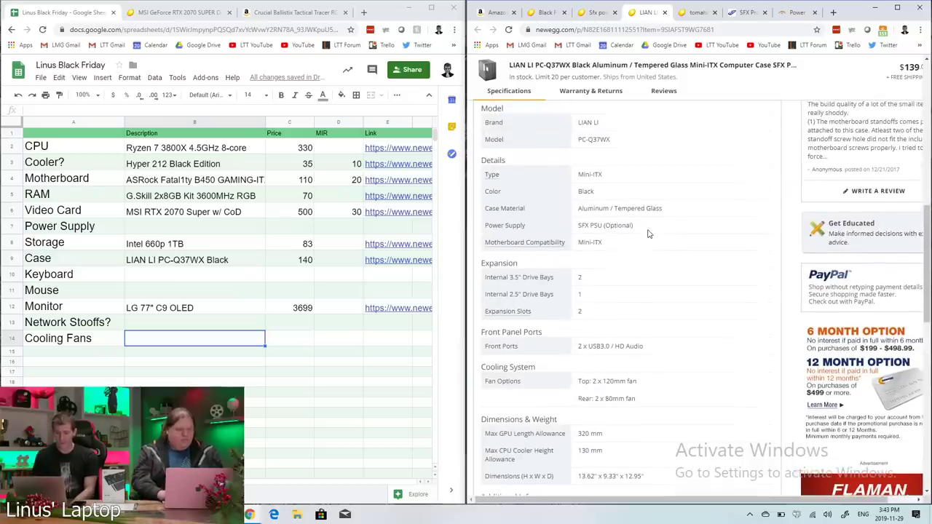
scroll(655, 240, up, 2)
scroll(649, 208, up, 6)
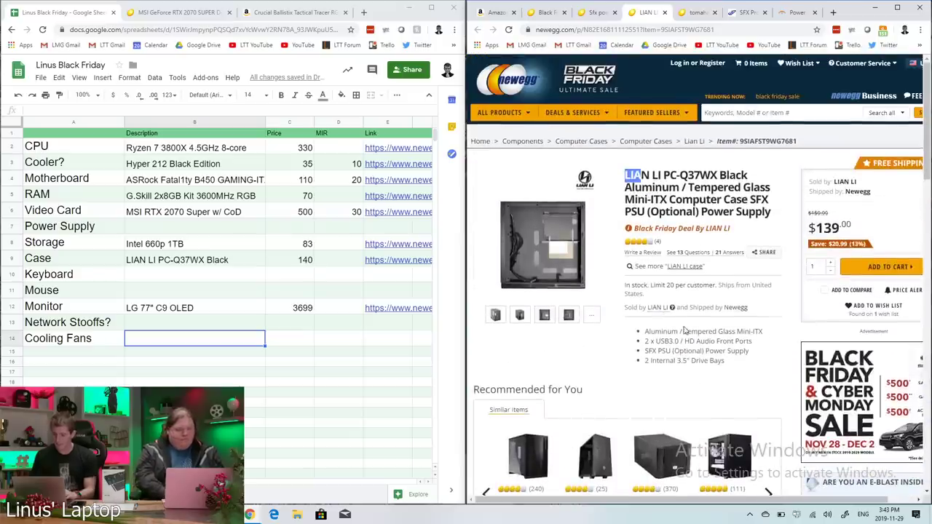
- Search Google for "LIAN LI PC-Q37WX" in a new tab and open Lian Li's own PC-Q37 page
click(645, 177)
drag(624, 175, 718, 178)
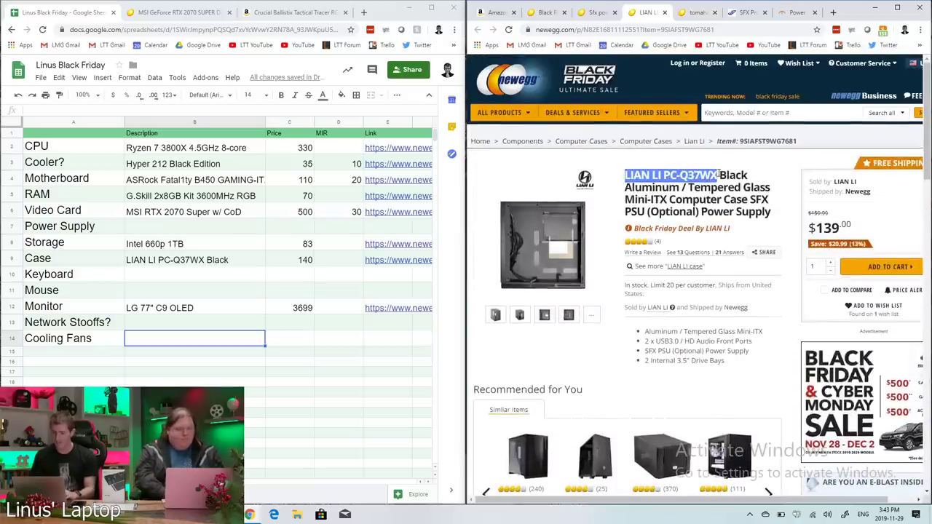
click(832, 12)
key(ctrl+v)
key(Return)
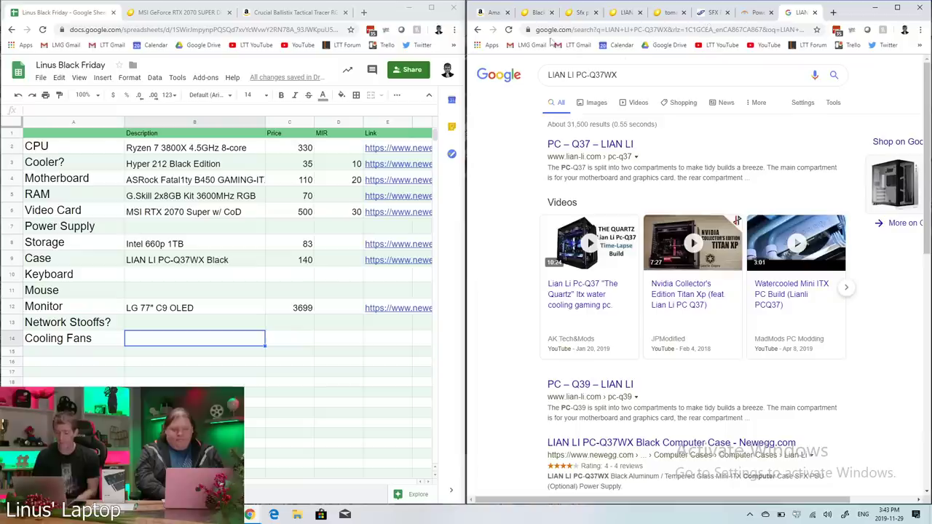
click(586, 146)
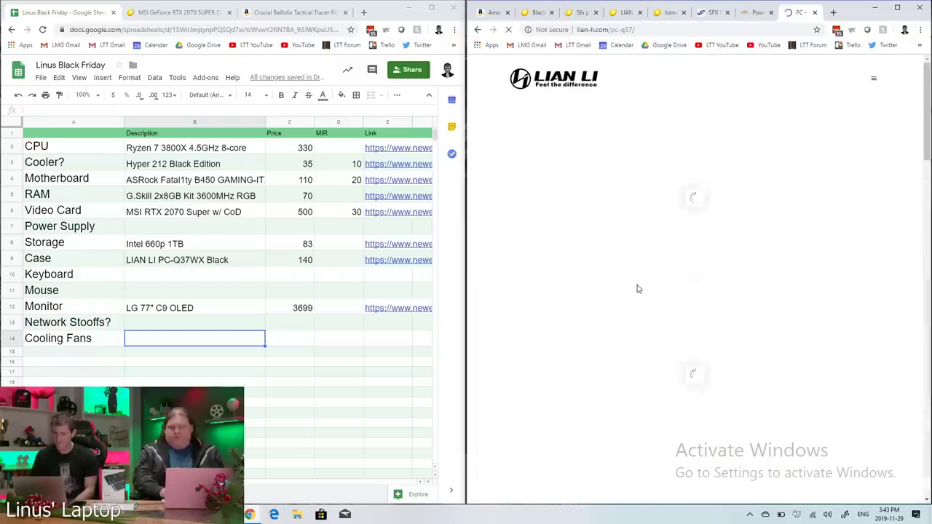
- Examine the PC-Q37 page's feature sections and enlarge the interior photo showing the drive mount and rear compartment
scroll(637, 289, down, 2)
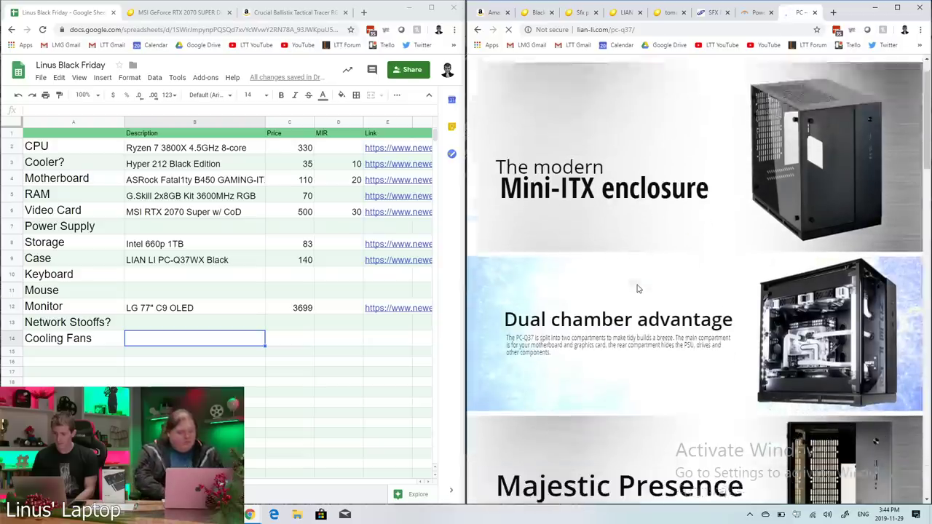
scroll(636, 289, down, 6)
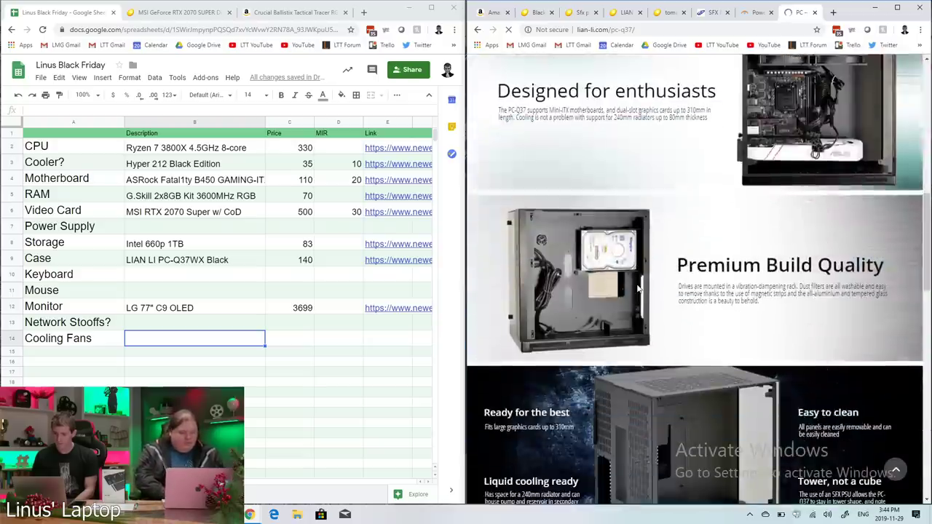
scroll(637, 289, up, 5)
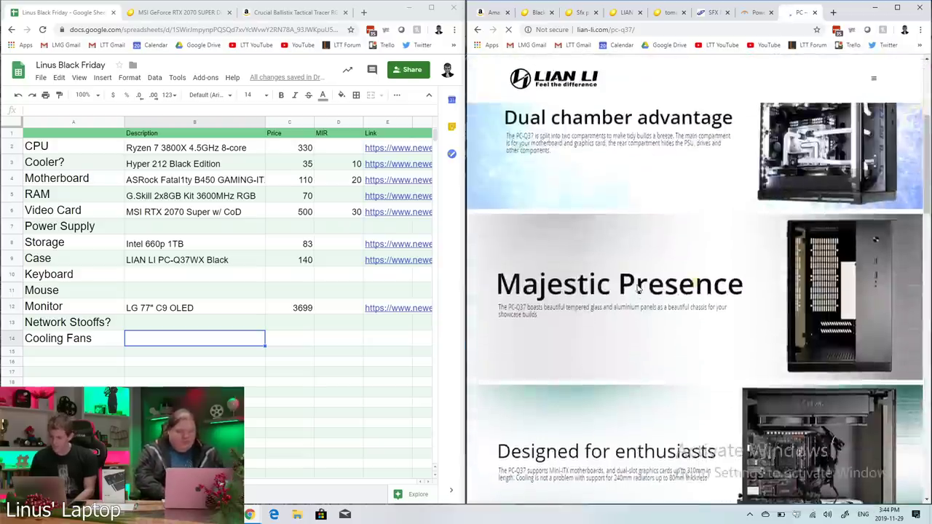
scroll(637, 289, down, 2)
scroll(637, 289, down, 2)
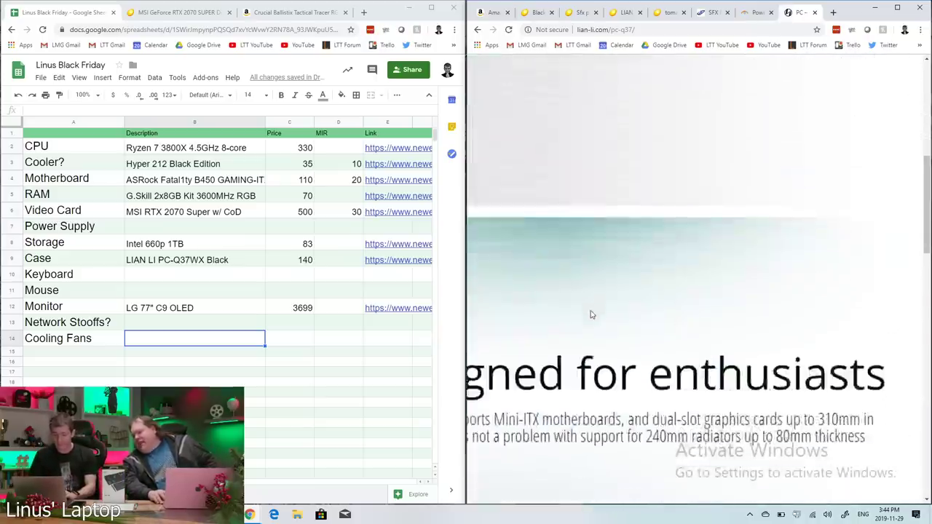
scroll(594, 315, up, 1)
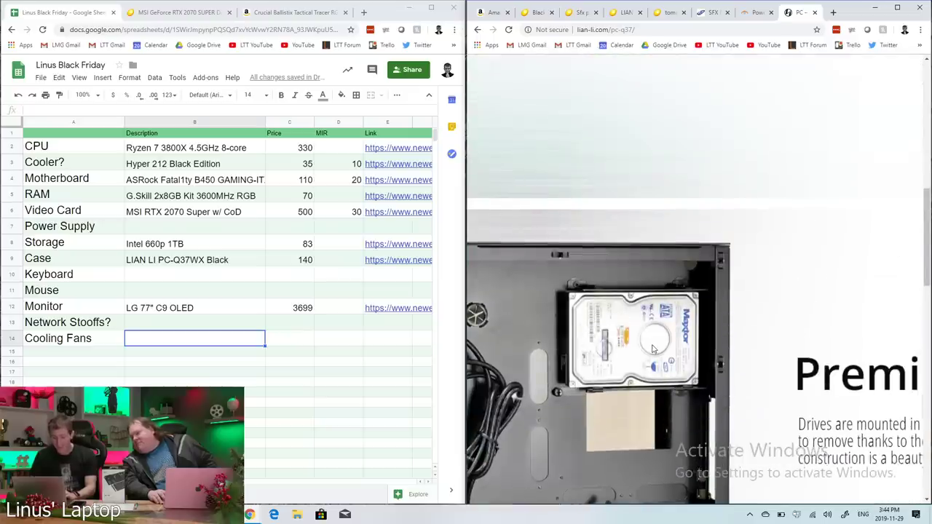
scroll(653, 350, down, 1)
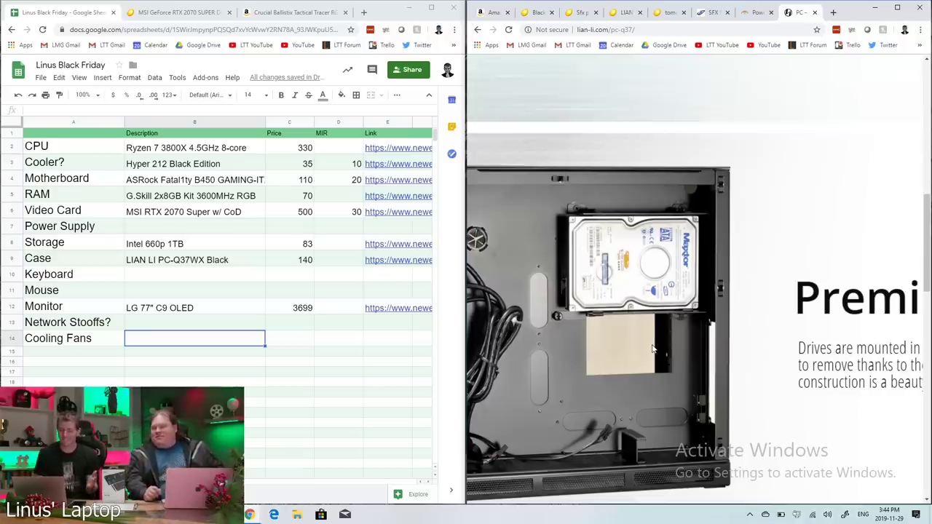
- Check the PC-Q37 specifications table and image gallery for PSU type, maximum compatibility and radiator support
scroll(653, 348, down, 10)
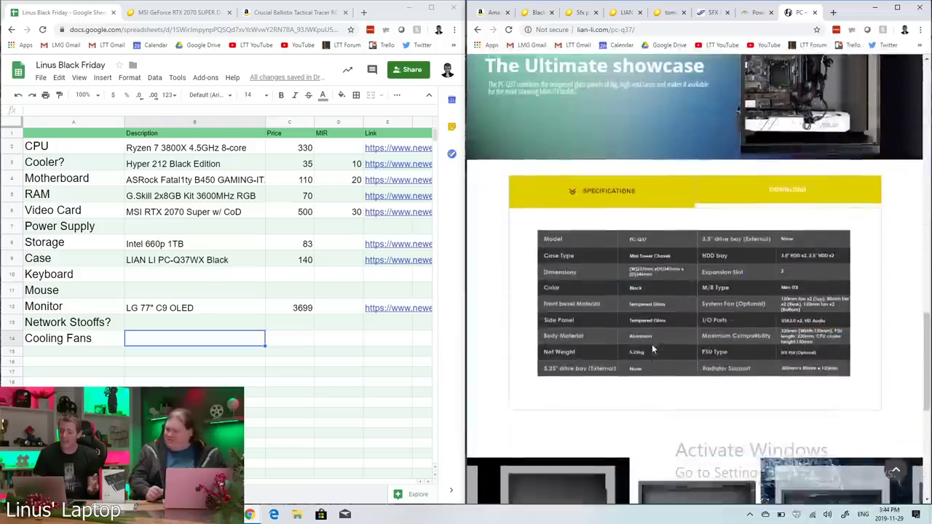
scroll(653, 350, up, 3)
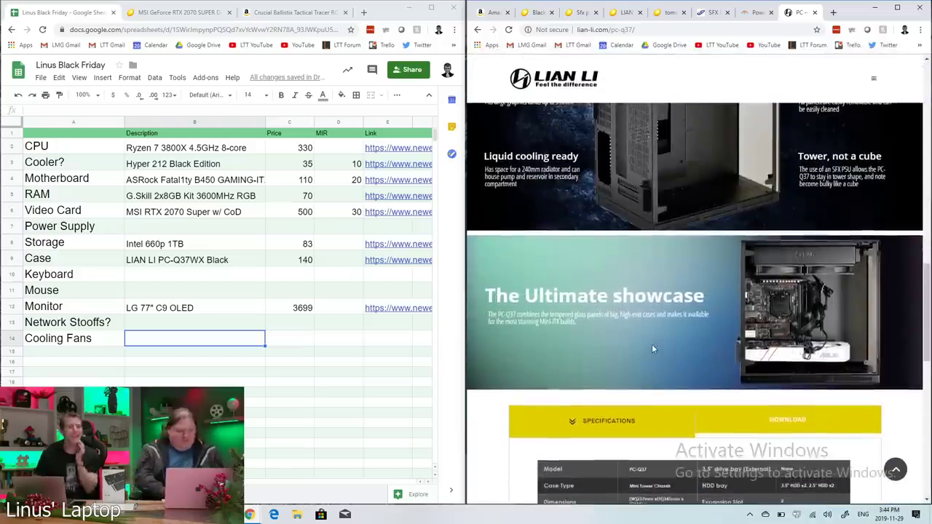
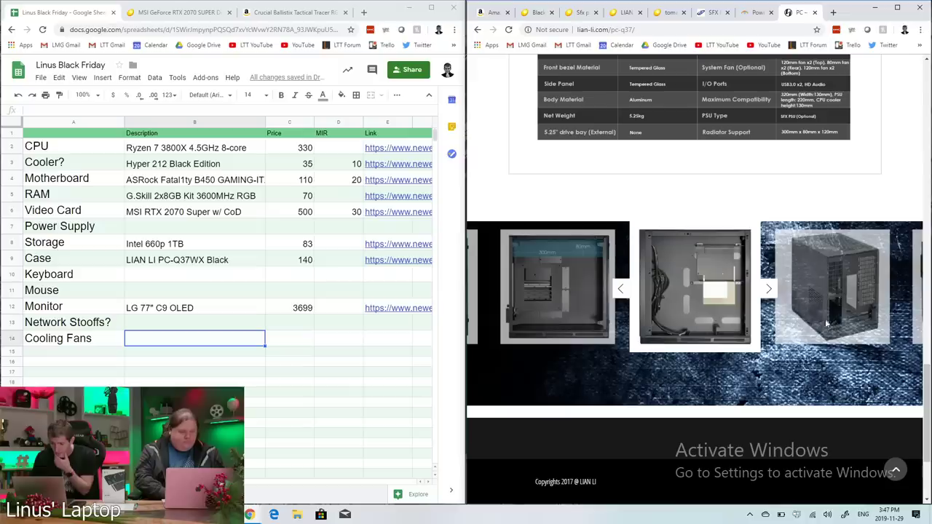
scroll(815, 320, up, 1)
scroll(824, 328, up, 3)
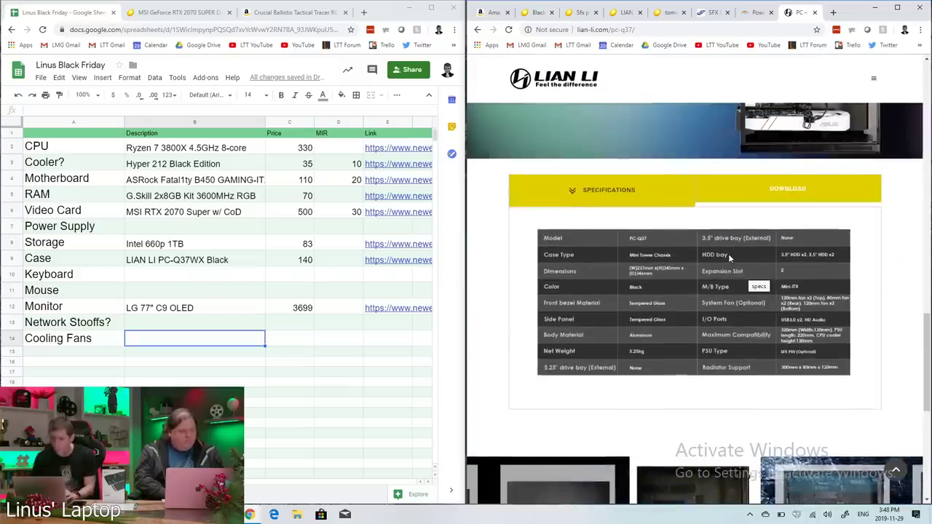
scroll(728, 254, down, 10)
scroll(730, 258, up, 3)
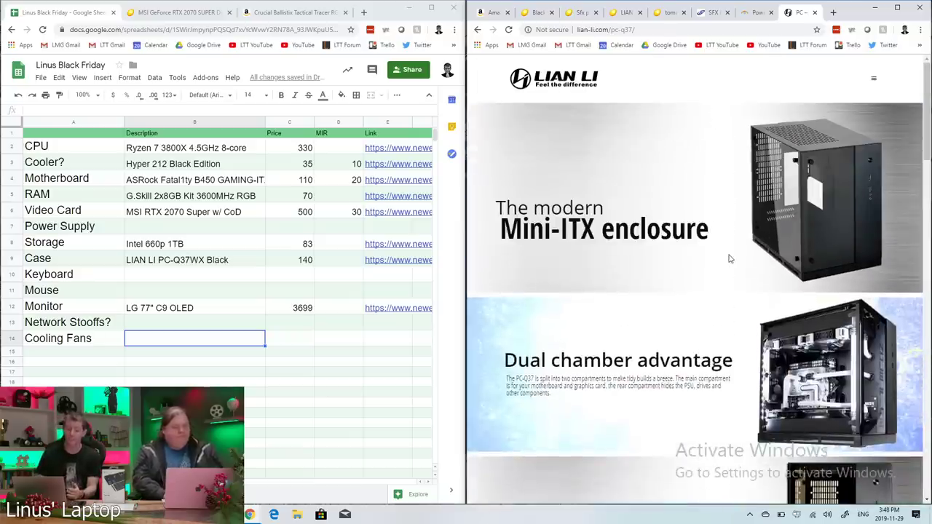
- Search Google for "pc-q37 sfx-l" and check the result snippets for SFX-L power supply support and maximum length
click(623, 30)
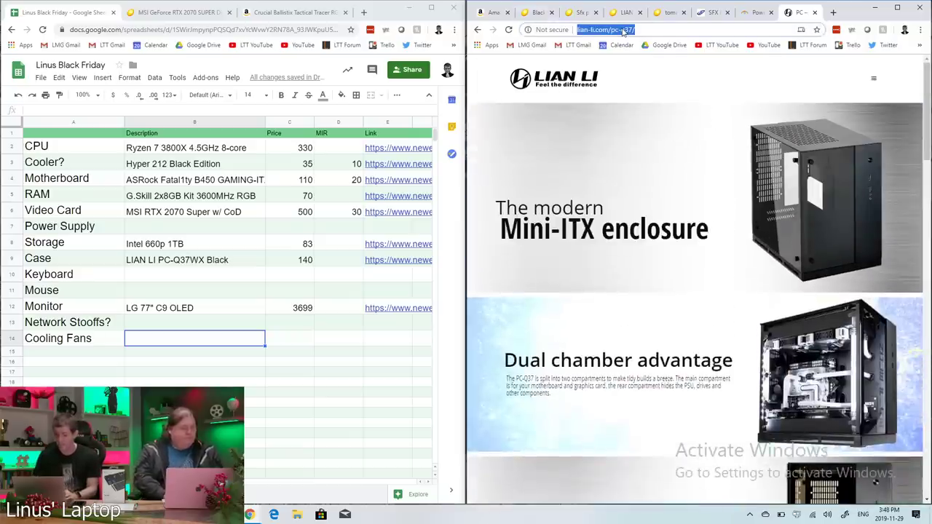
text(pc-q37 )
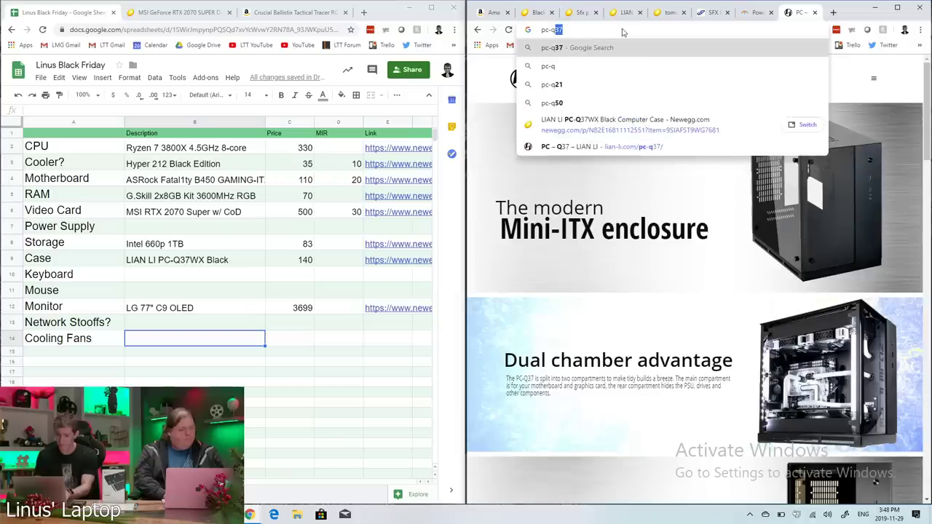
text(sfx-l)
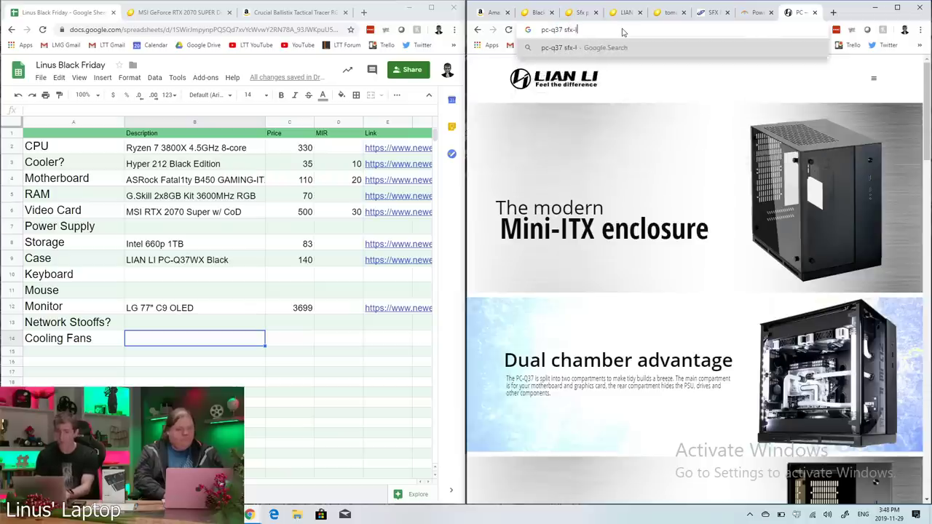
key(Return)
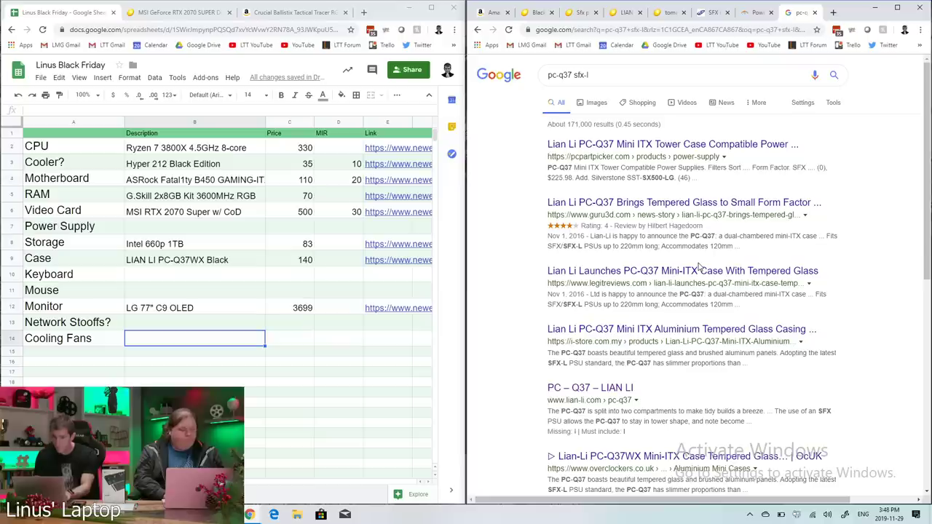
drag(592, 245, 634, 245)
click(634, 246)
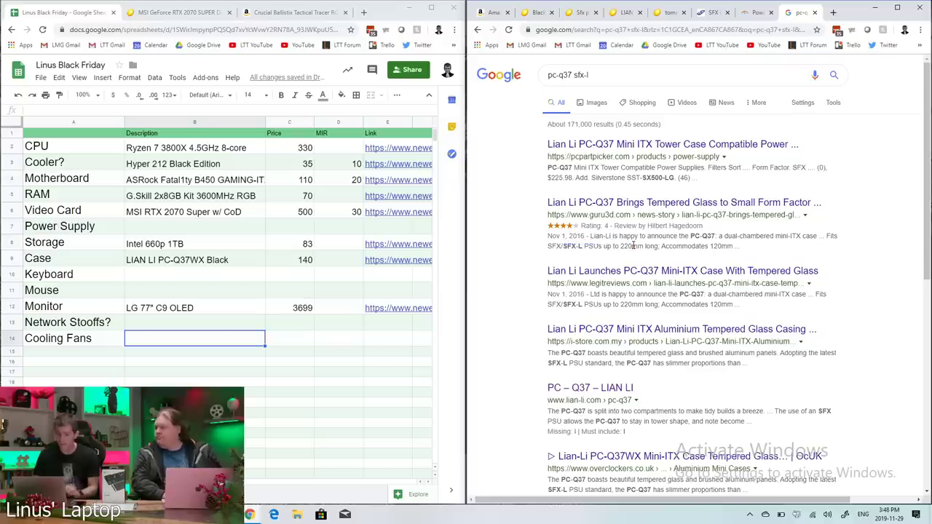
- Return to the Newegg "sfx power supply" results and review the FSP Dagger Pro 650W and be quiet! SFX L Power 500W listings
click(540, 13)
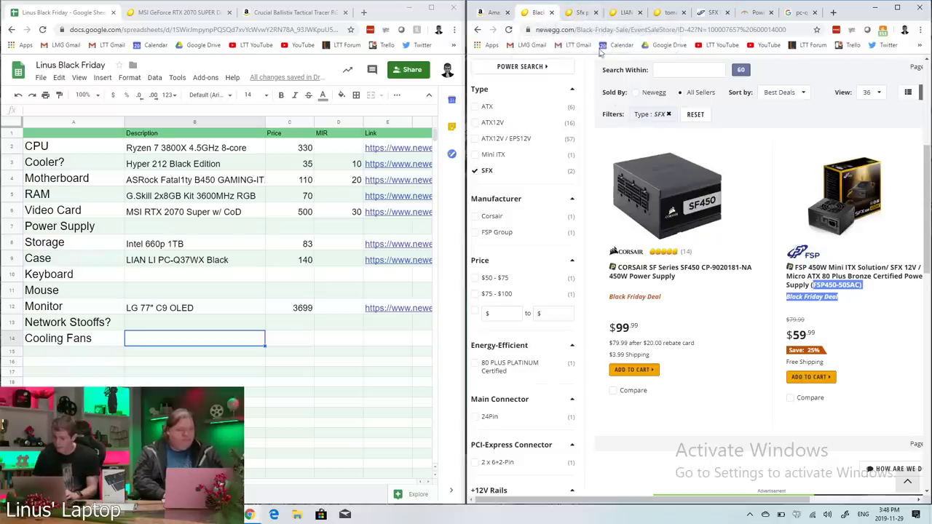
click(575, 13)
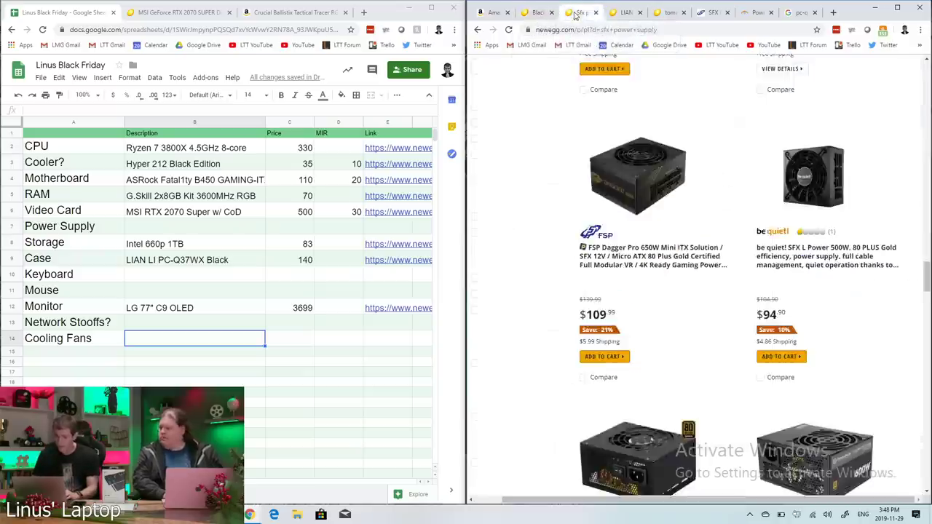
right_click(646, 269)
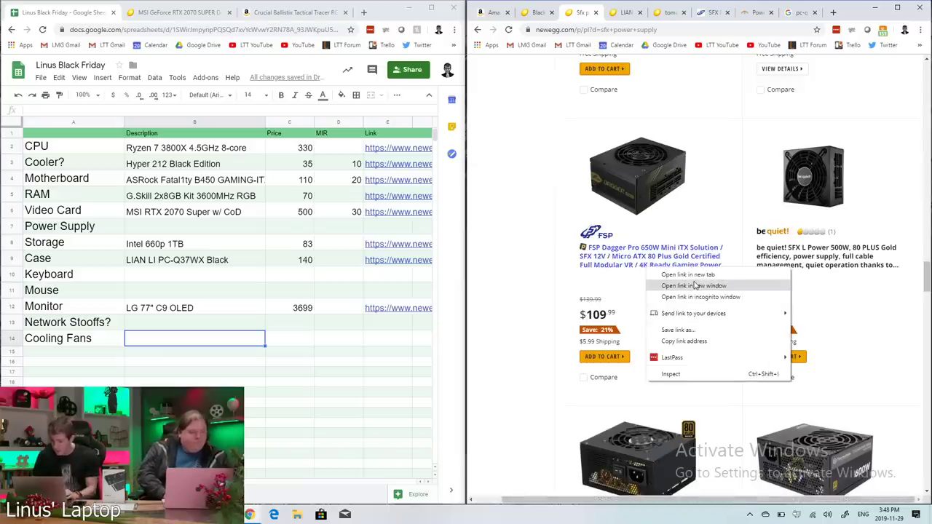
click(540, 239)
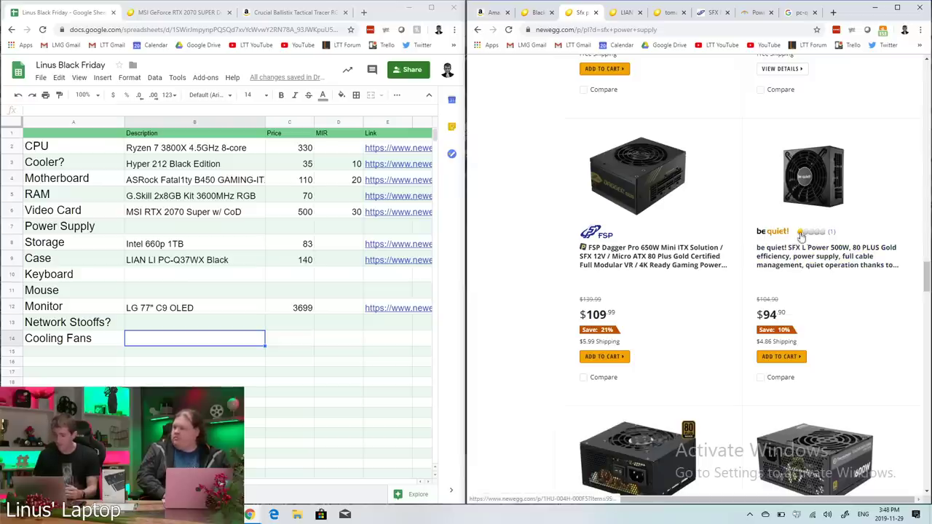
scroll(806, 240, up, 4)
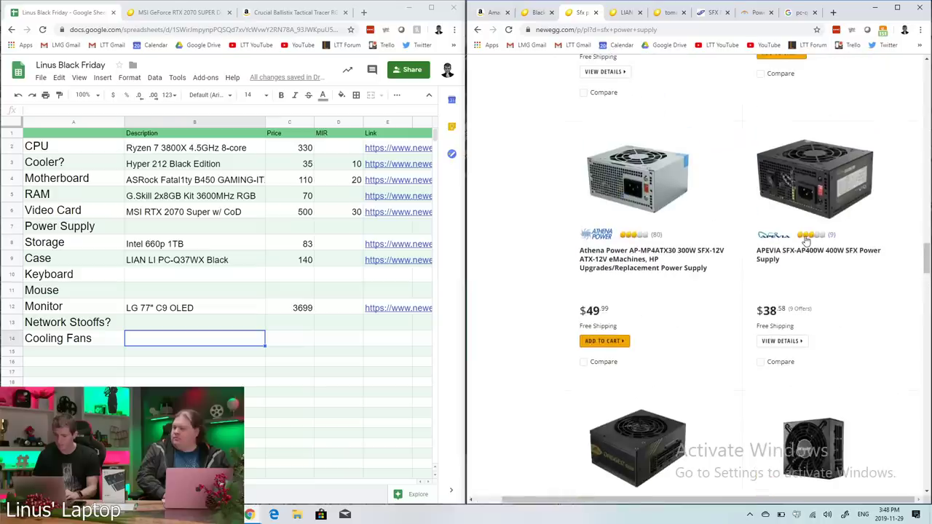
- Find "sfx-l" within the Newegg results page and go through the matching power supply listings to the Seasonic FOCUS SGX-500
scroll(805, 240, down, 3)
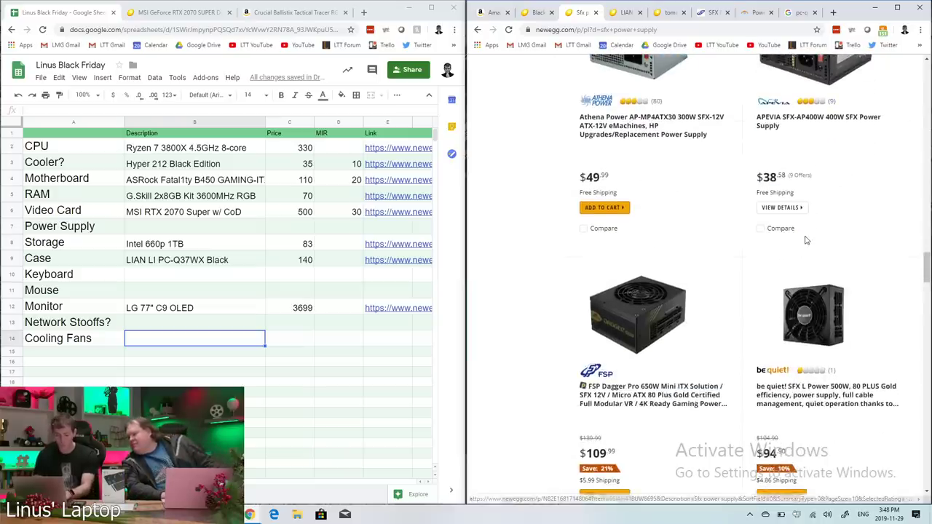
key(ctrl+f)
text(sfx)
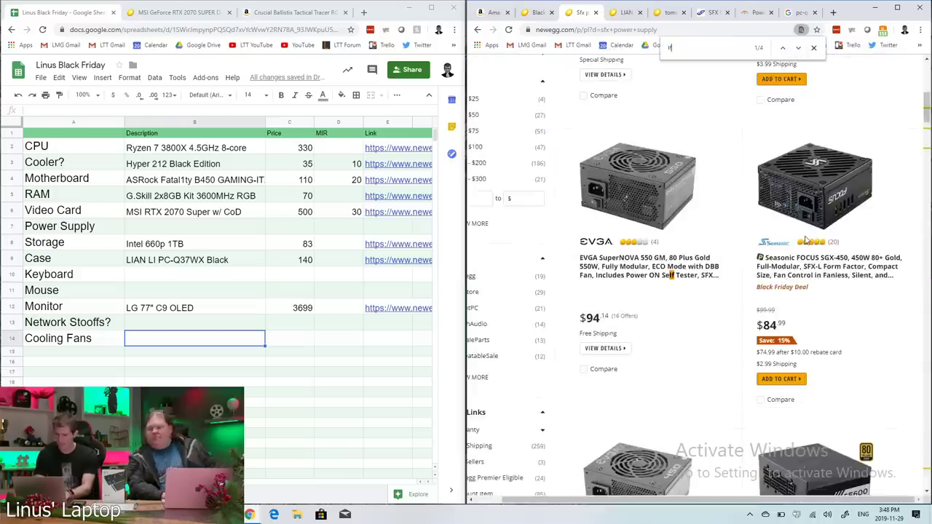
text(-l)
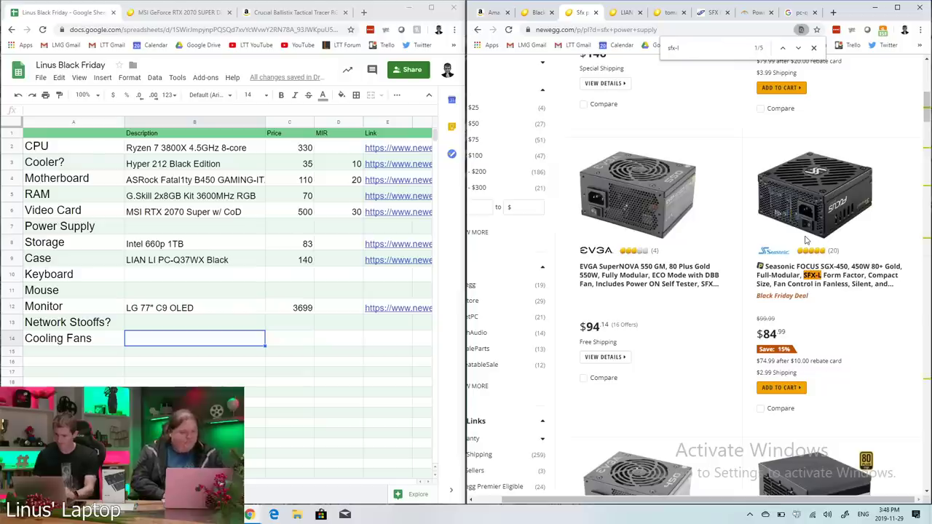
key(Return)
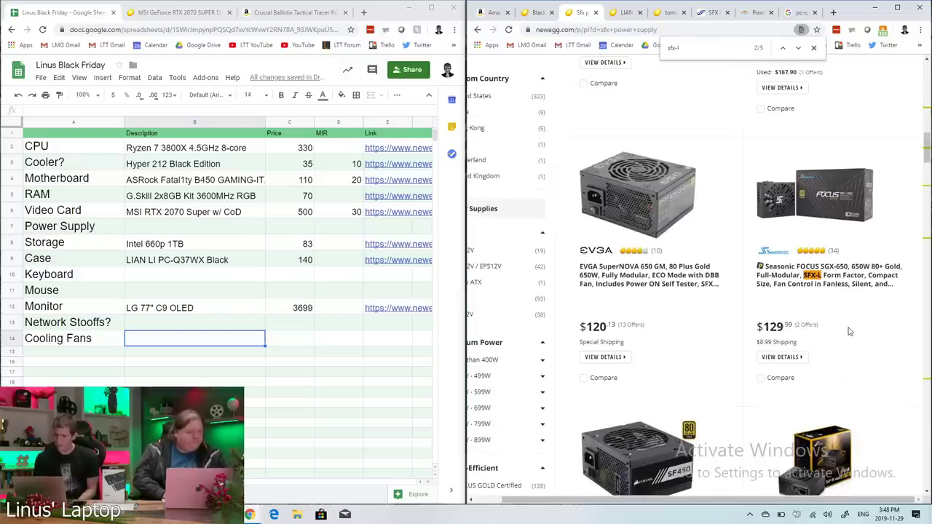
key(Return)
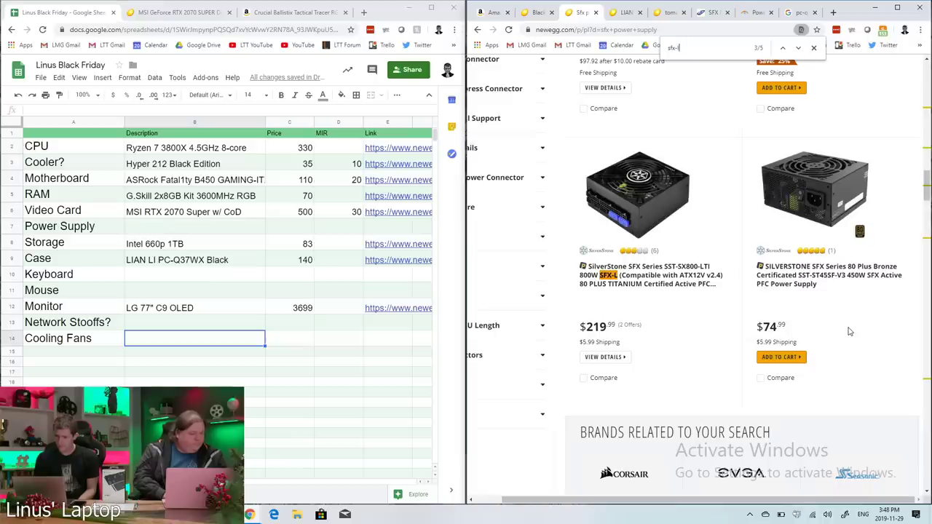
key(Return)
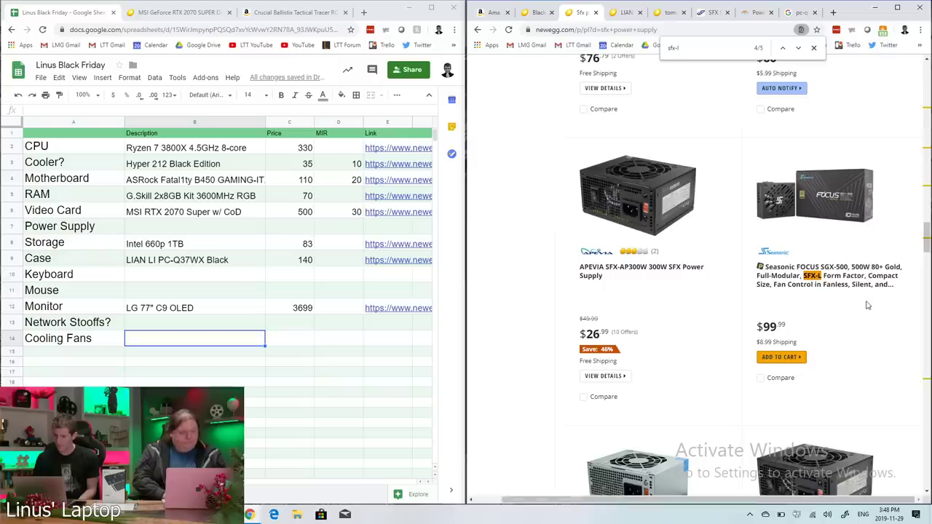
- Copy the Seasonic FOCUS SGX-500 listing's link address into the Power Supply row's Link cell
right_click(849, 281)
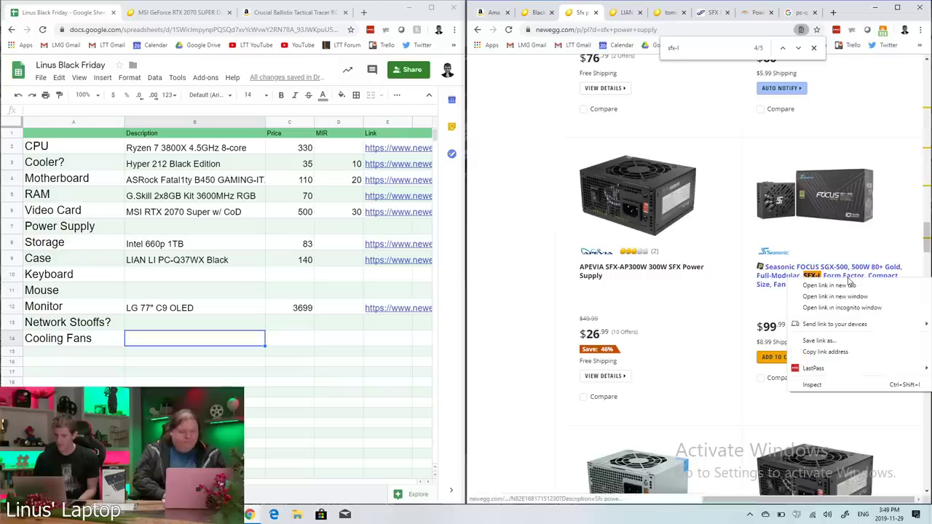
click(828, 353)
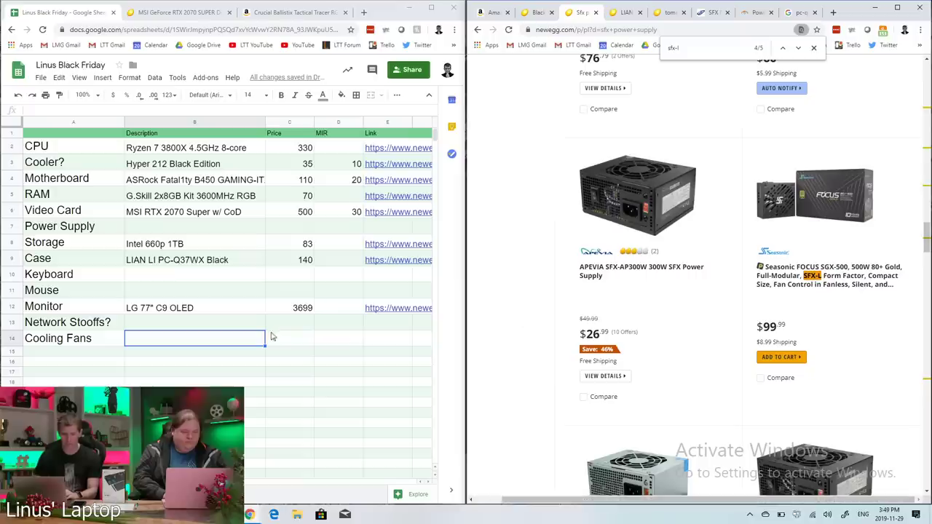
click(393, 229)
key(ctrl+v)
- Fill in the Power Supply row with the description "SGX-500" and a price of 100
key(Left)
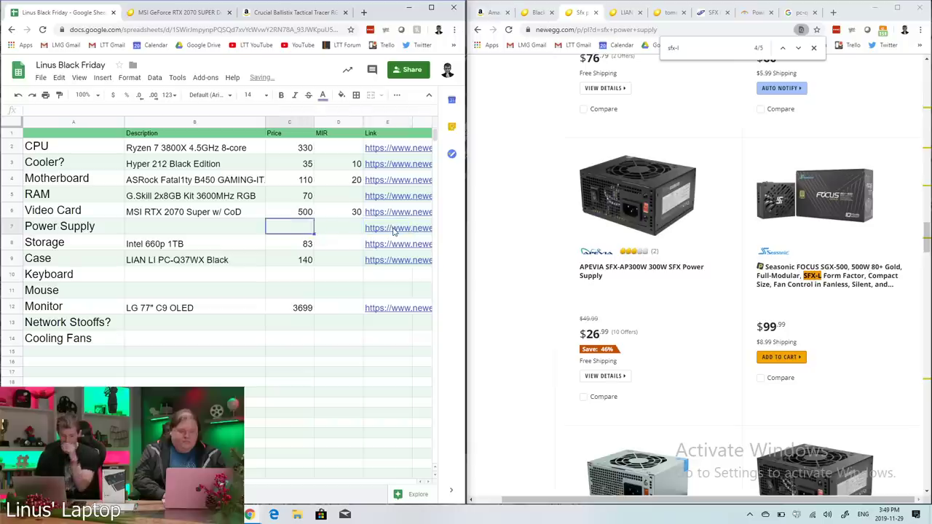
key(Left)
key(Left)
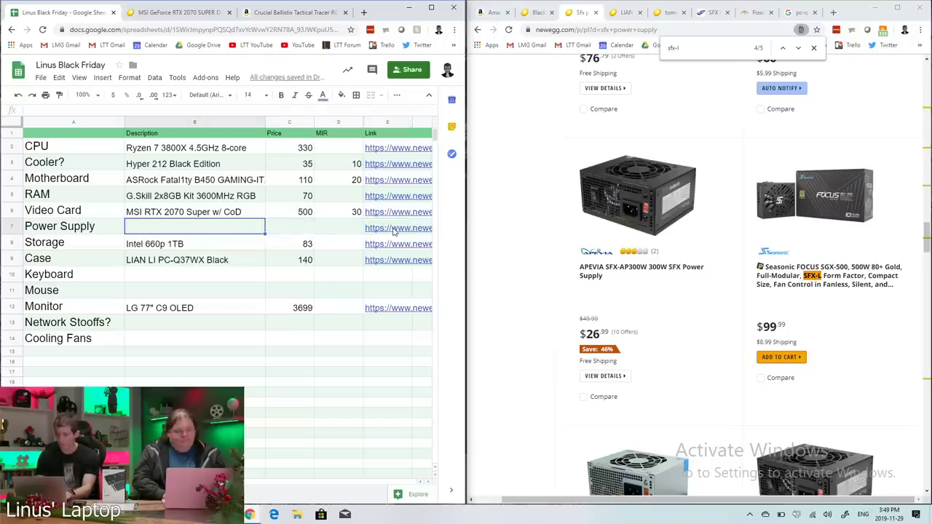
text(SGX-500)
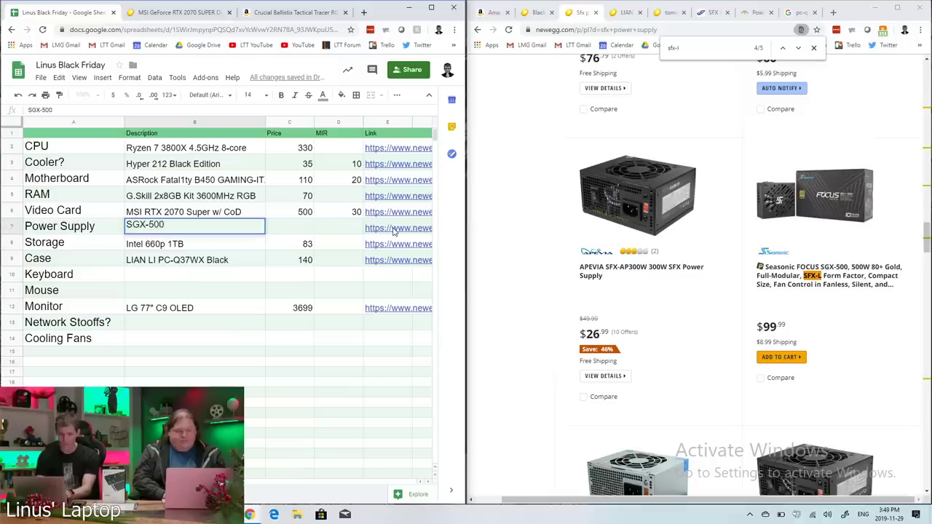
key(Tab)
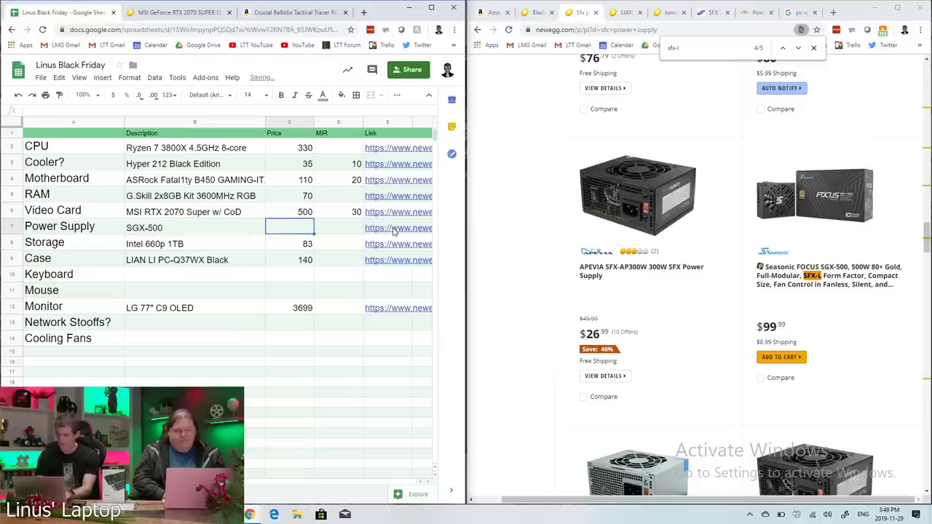
text(100)
key(Tab)
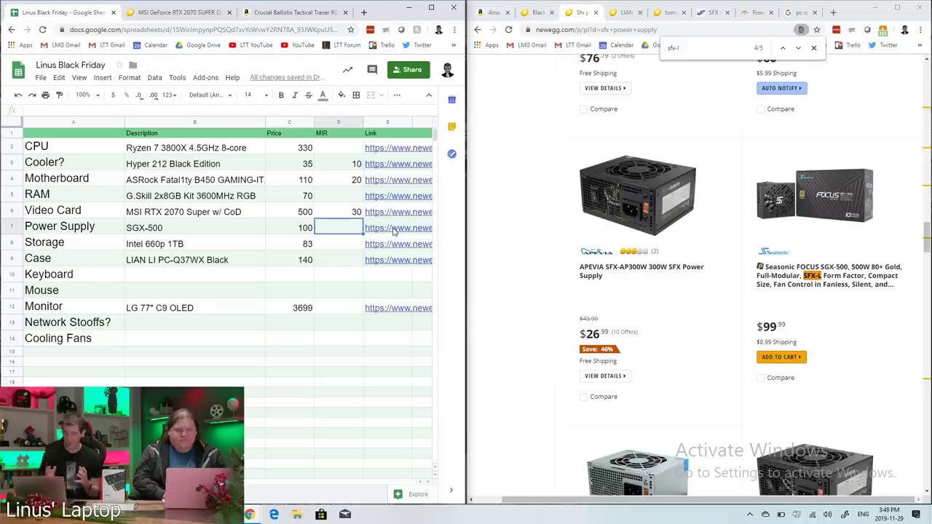
- Open the Seasonic FOCUS SGX-500 listing in a new tab and examine its dimensions, feature list and overview section
right_click(830, 278)
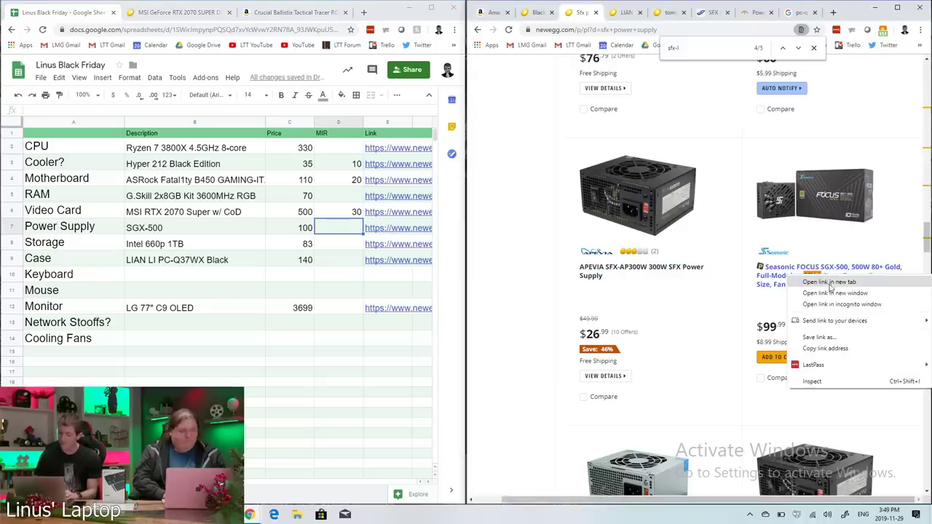
click(830, 283)
click(605, 12)
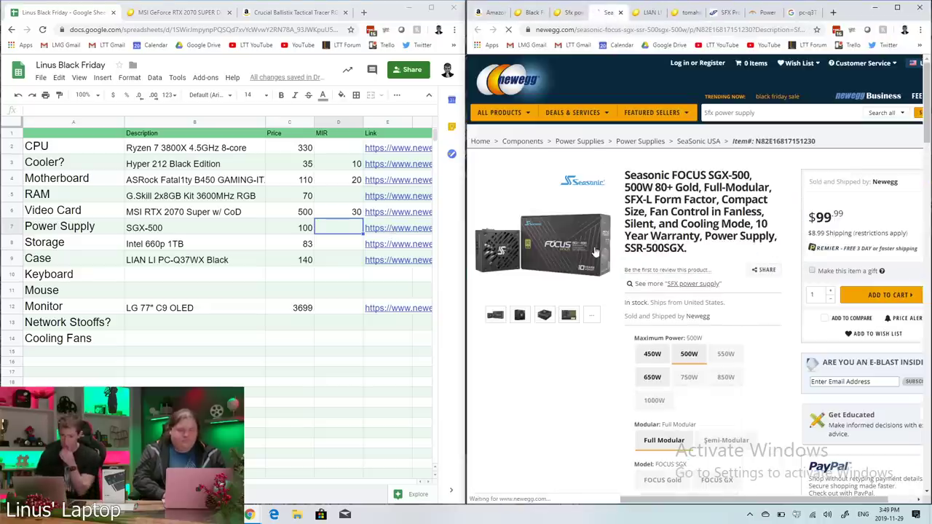
scroll(655, 291, down, 1)
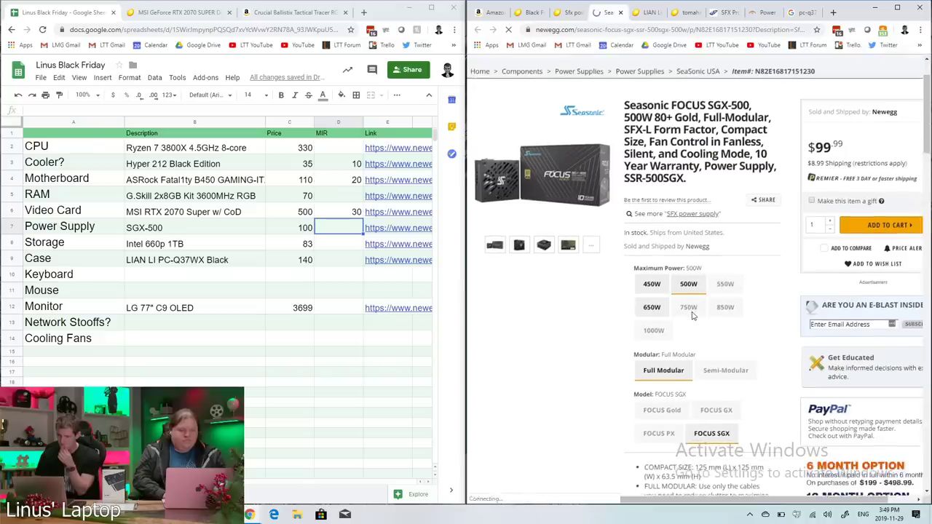
scroll(692, 314, down, 2)
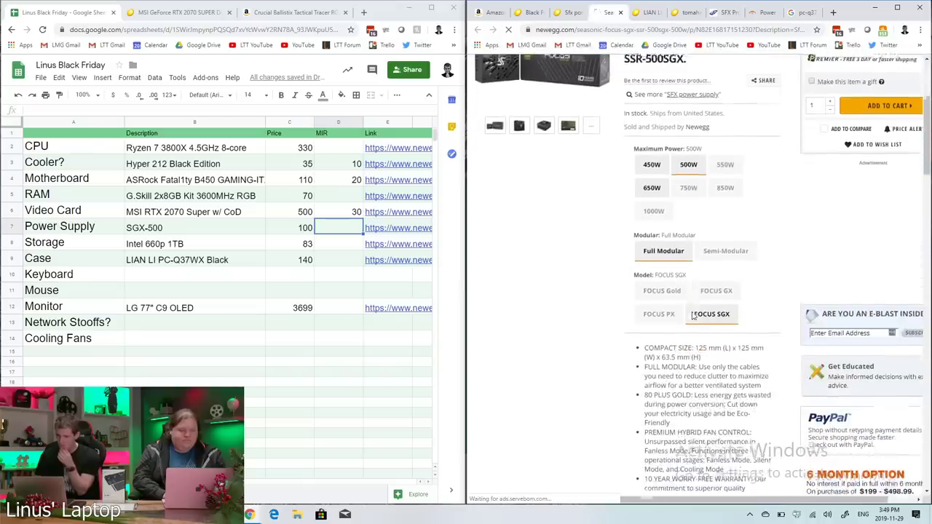
scroll(727, 208, down, 1)
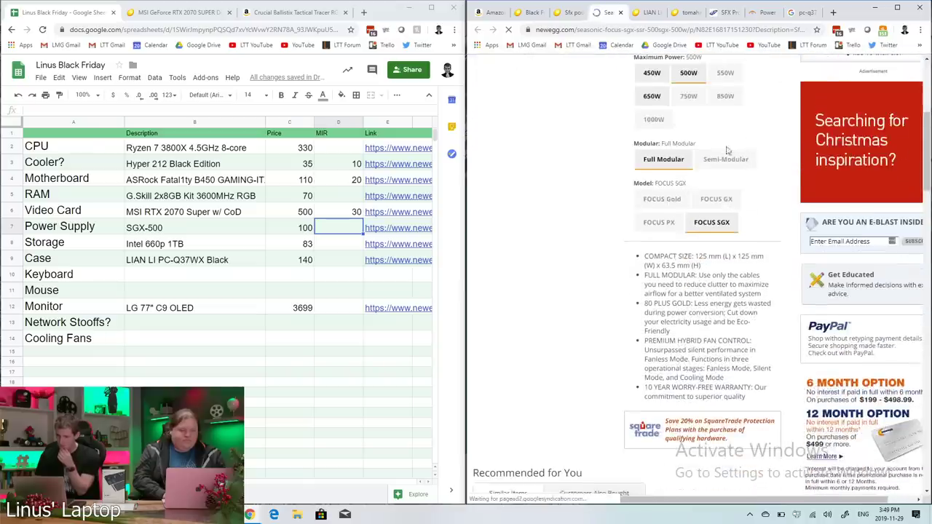
scroll(735, 219, down, 2)
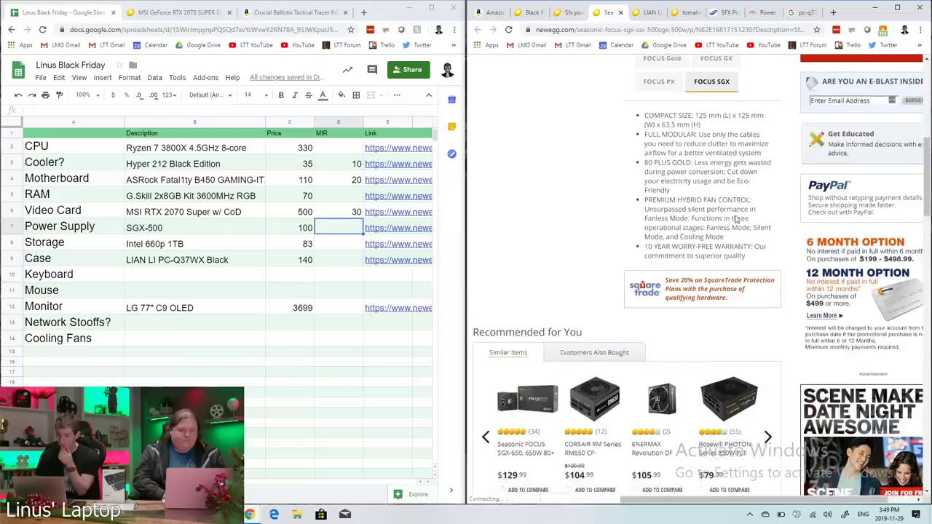
scroll(735, 218, down, 3)
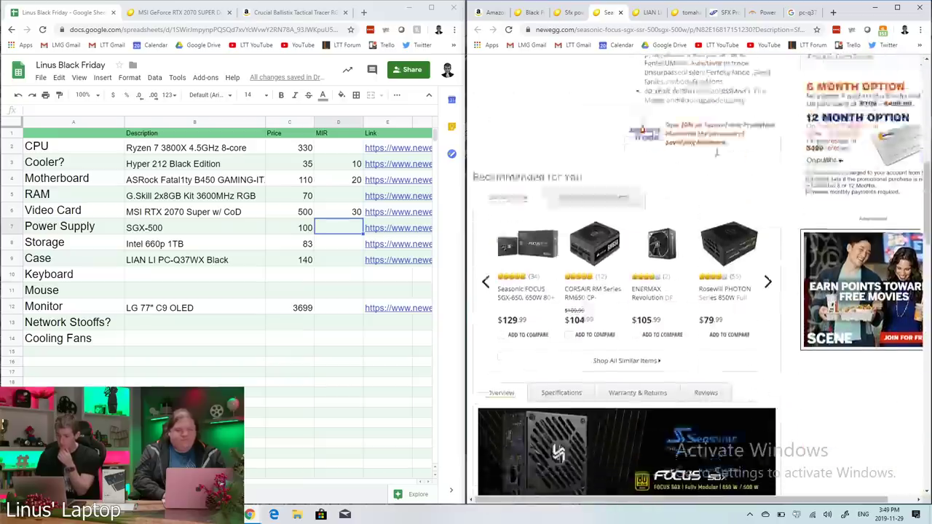
scroll(715, 152, down, 6)
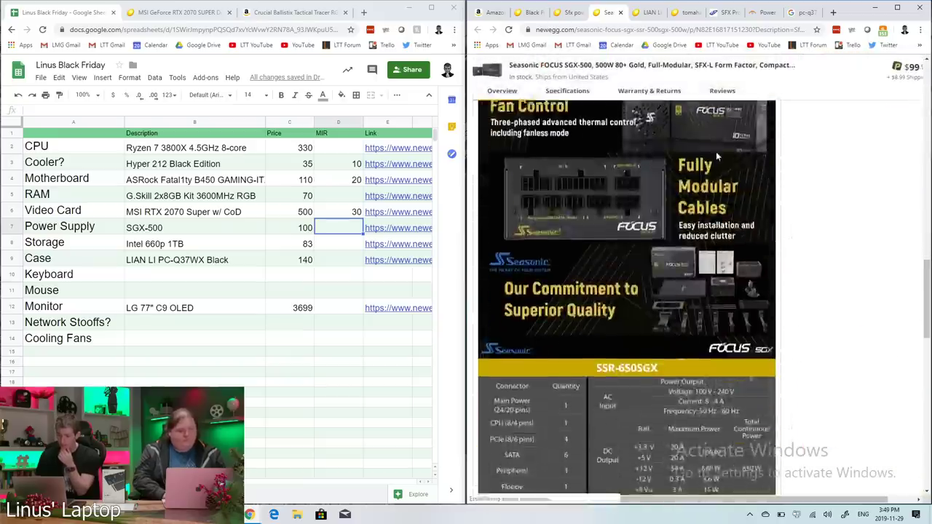
scroll(715, 152, down, 12)
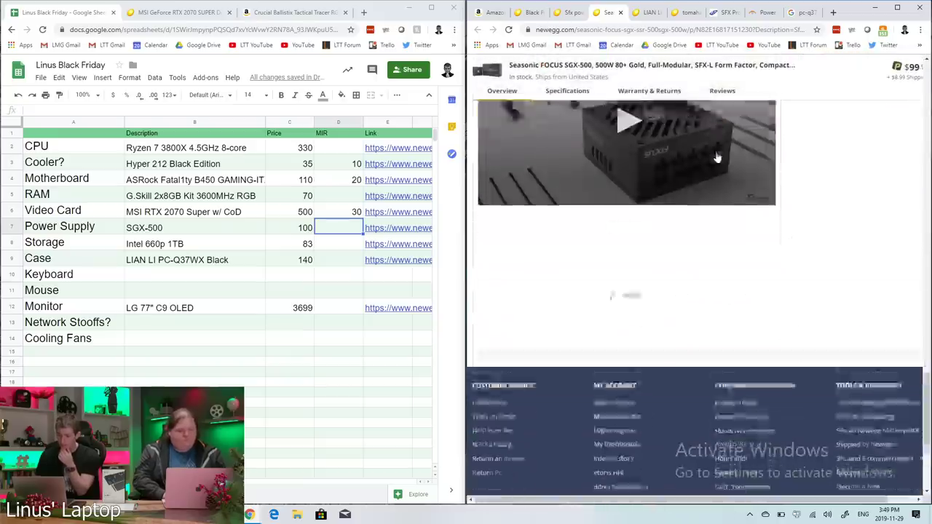
- Select the Keyboard row's Description cell and search Newegg for "cideko" from the SFX power supply results
click(176, 274)
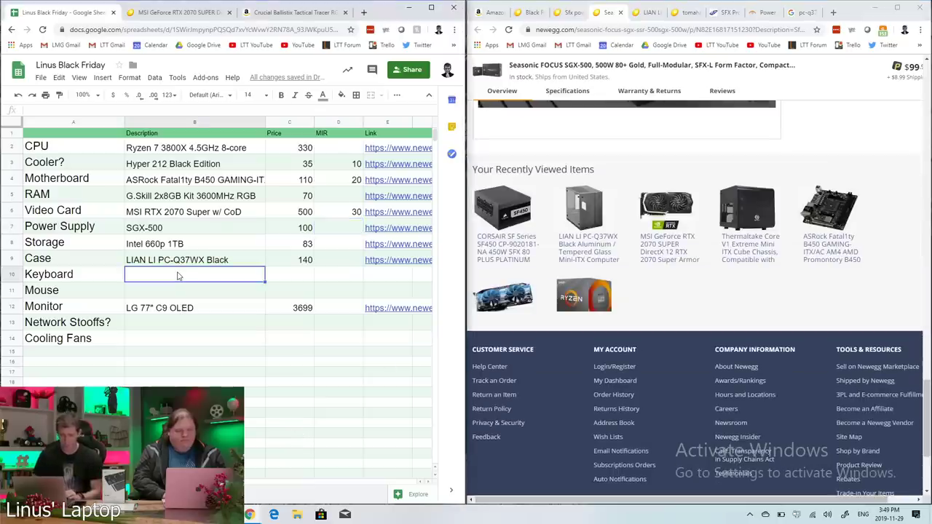
click(295, 265)
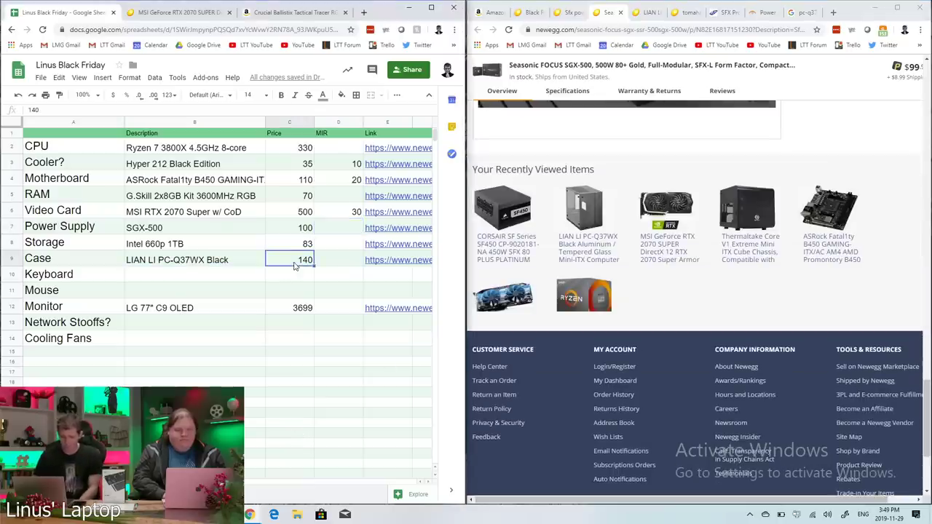
click(245, 279)
scroll(684, 169, up, 20)
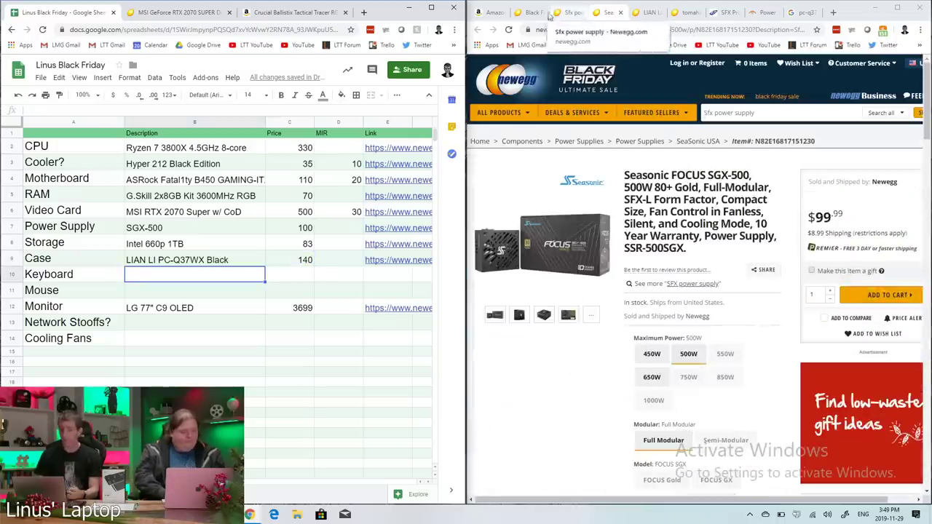
click(567, 12)
scroll(713, 106, up, 15)
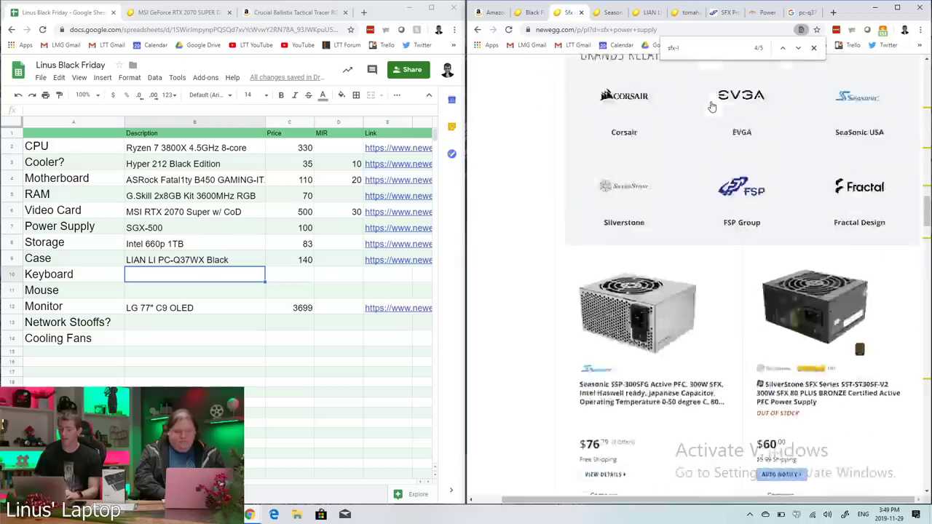
click(737, 113)
text(c)
mouse_move(616, 118)
text(idex)
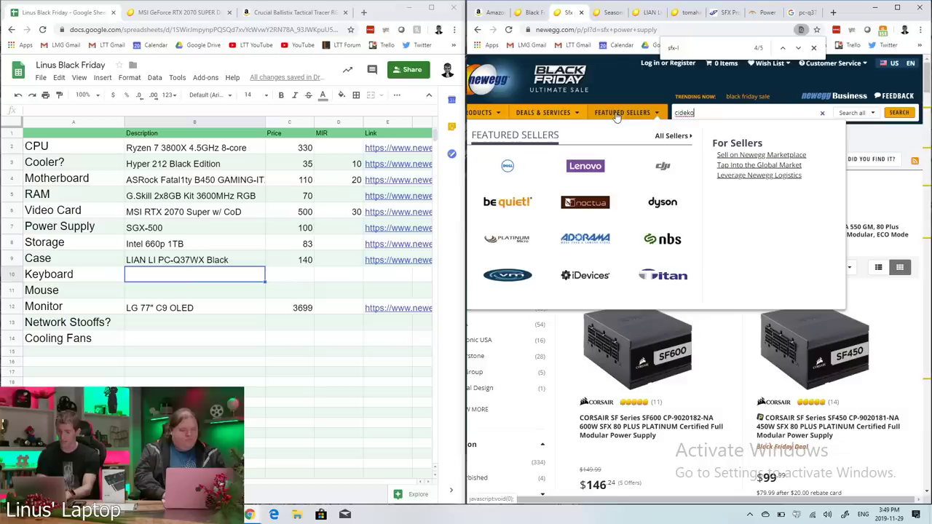
key(Return)
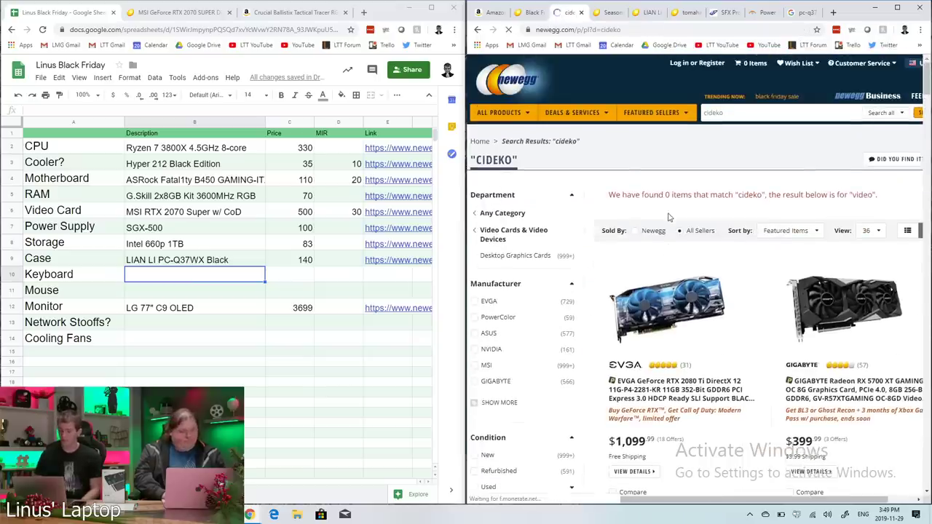
- Go back and search Newegg for "cideko keyboard", checking the listed keyboards for that brand
key(alt+Left)
click(726, 112)
text(cideko keyboard)
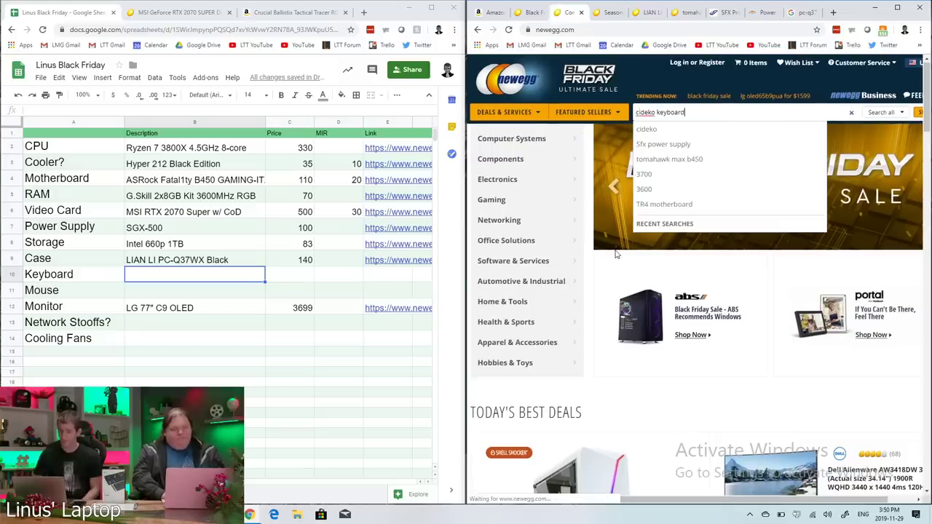
key(Return)
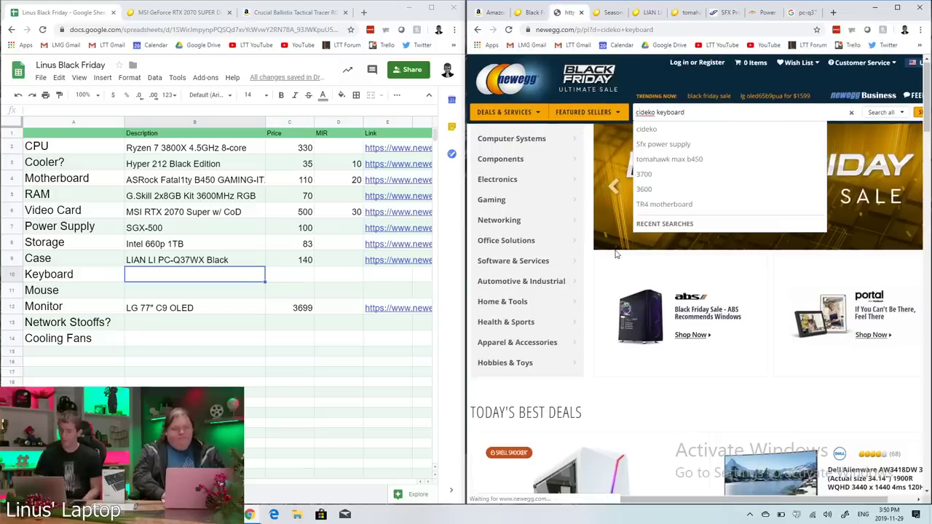
scroll(776, 327, down, 5)
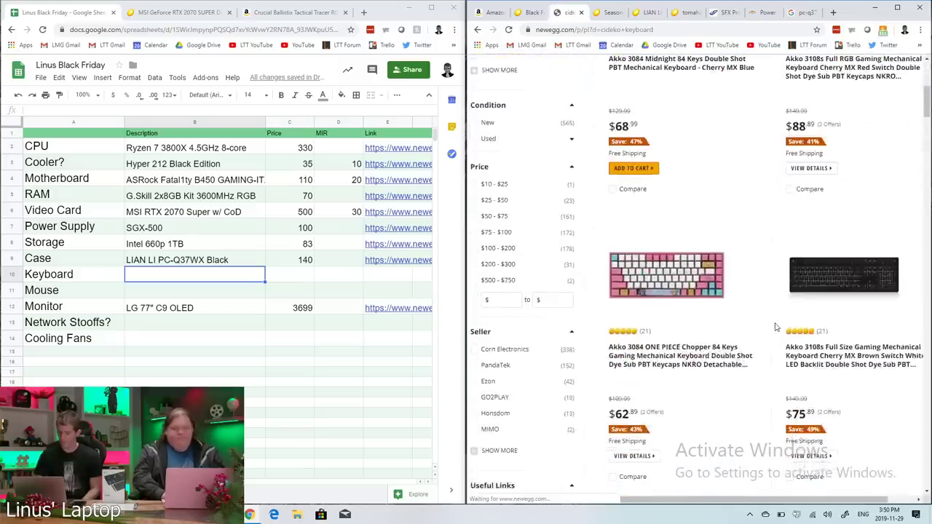
- Switch to the Amazon tab, search for "cideko keyboard" and review the availability of the listed Cideko models
click(483, 14)
scroll(681, 73, up, 3)
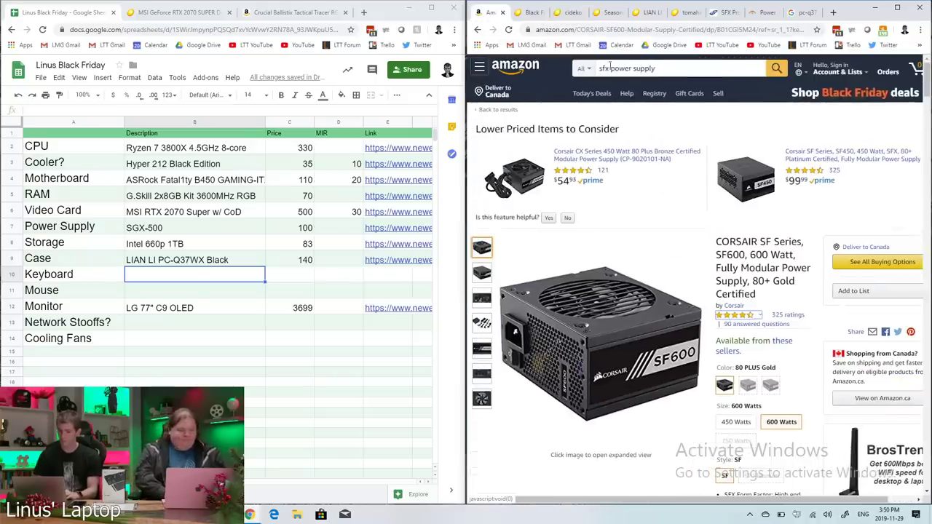
triple_click(678, 73)
text(cideko )
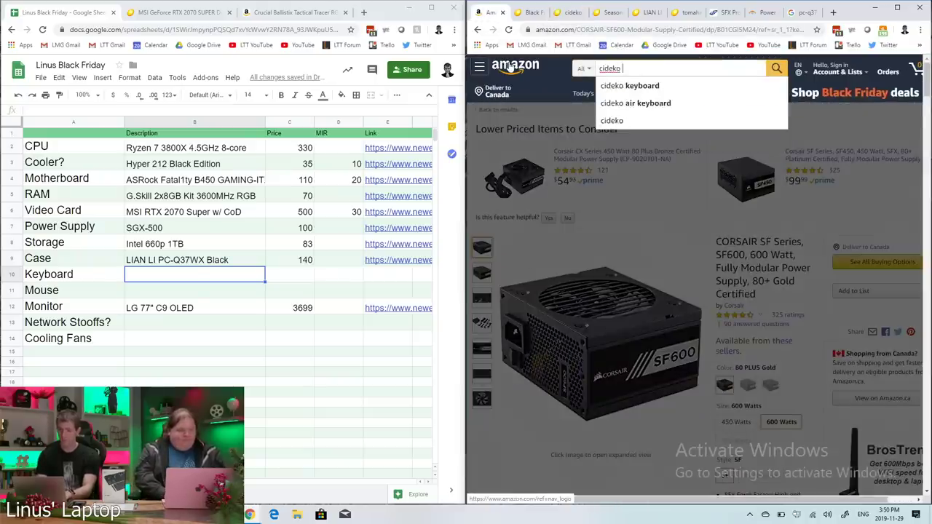
text(keyboard)
key(Return)
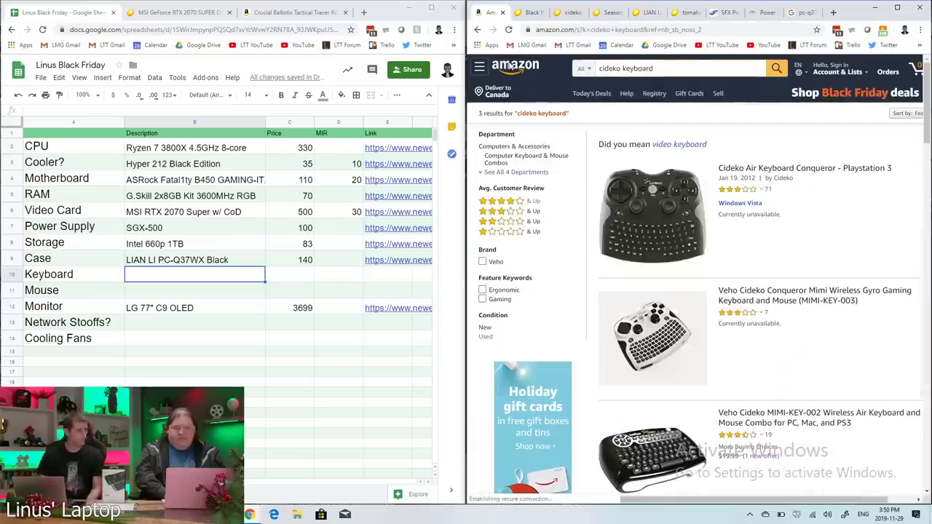
scroll(794, 214, down, 4)
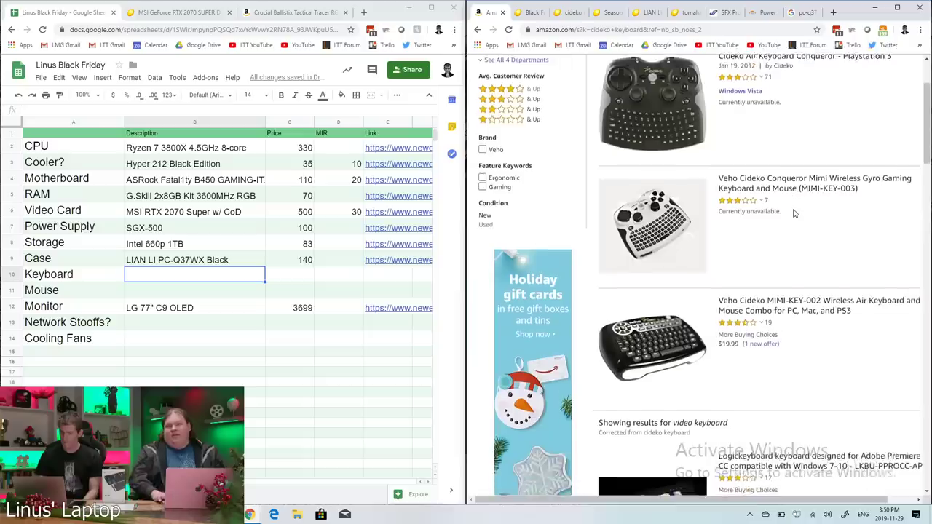
- Look through the Amazon results for available Cideko keyboards and open the Veho Cideko MIMI-KEY-002 listing
scroll(794, 213, down, 5)
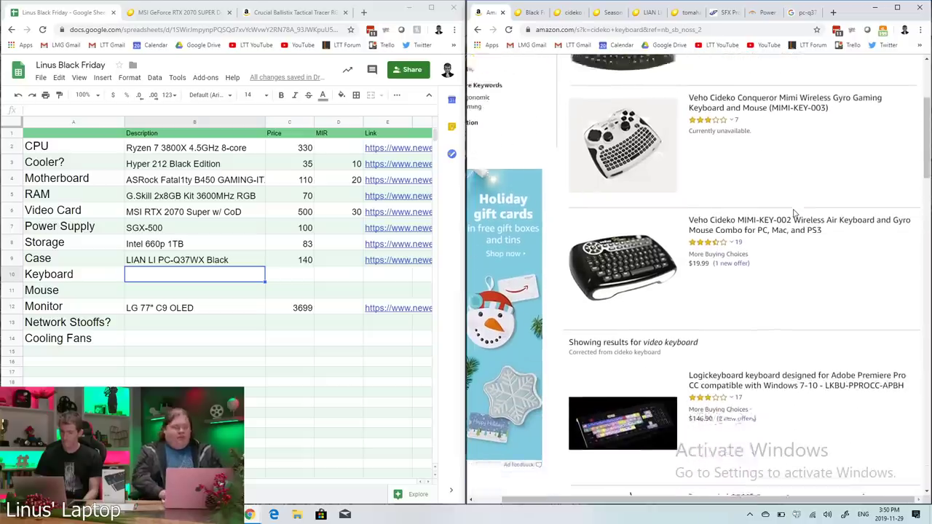
scroll(794, 214, down, 10)
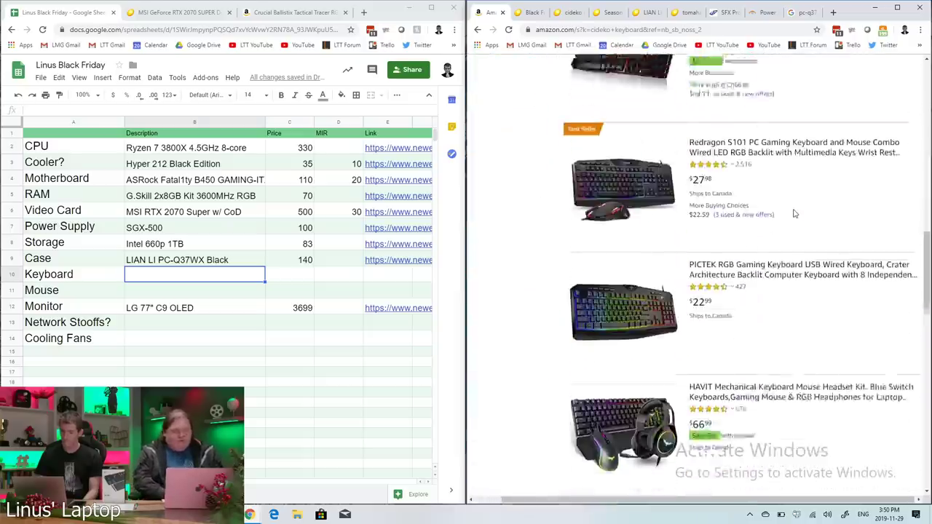
scroll(794, 213, up, 8)
scroll(794, 213, up, 5)
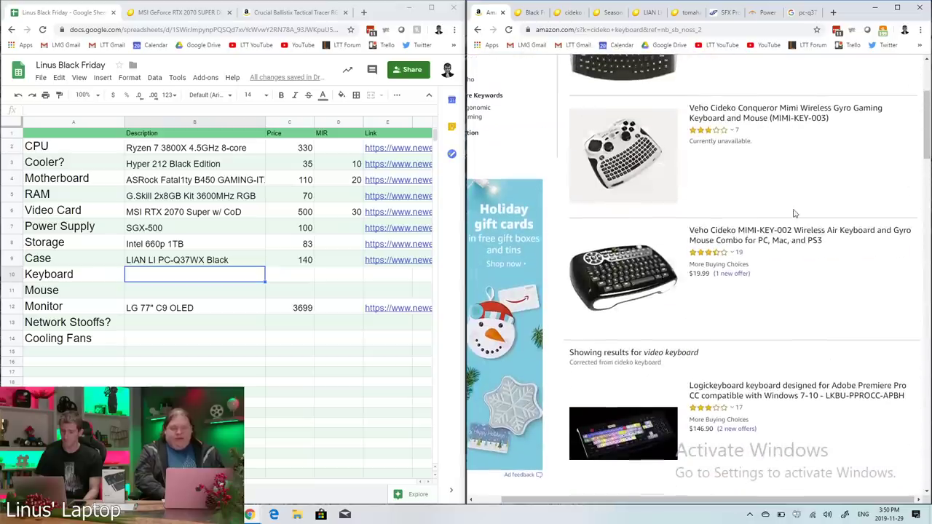
click(724, 232)
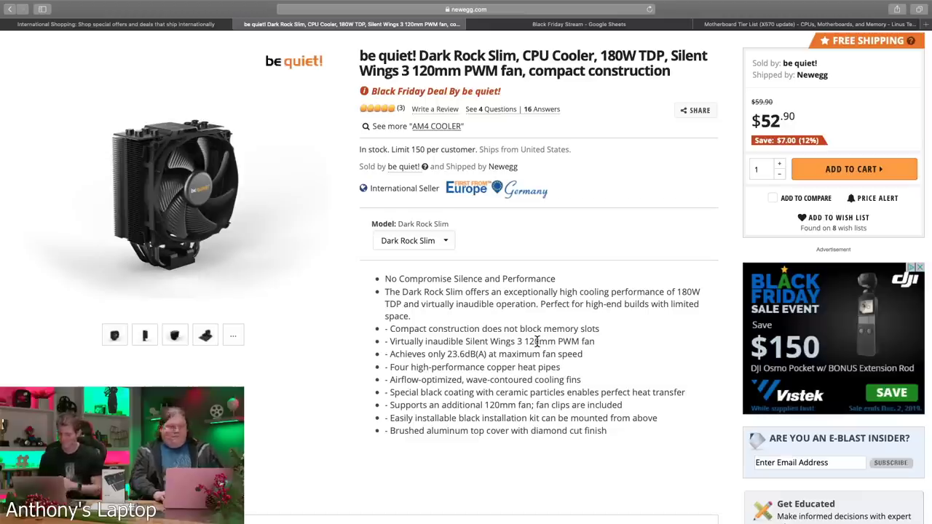
- Put the be quiet! Dark Rock Slim listing's Newegg link in the Cooler row of the Black Friday Stream spreadsheet
scroll(537, 341, up, 2)
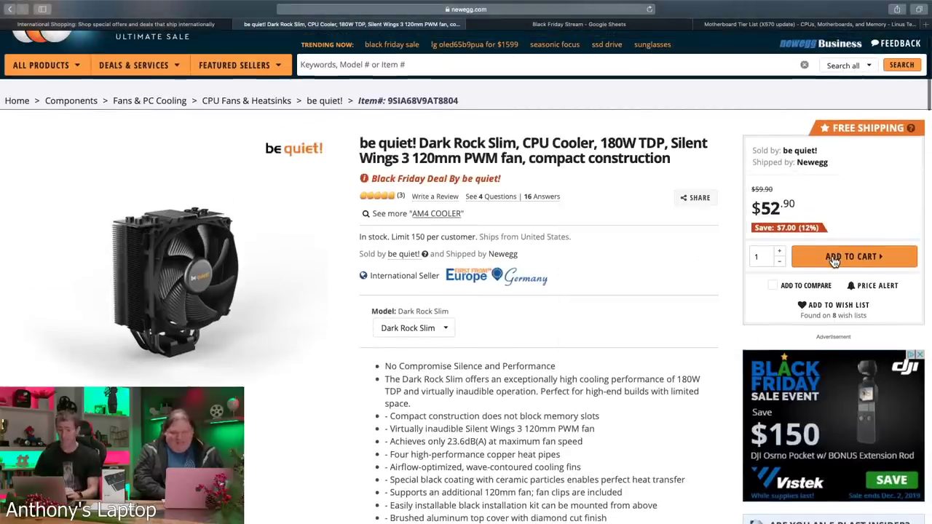
click(530, 14)
key(ctrl+Tab)
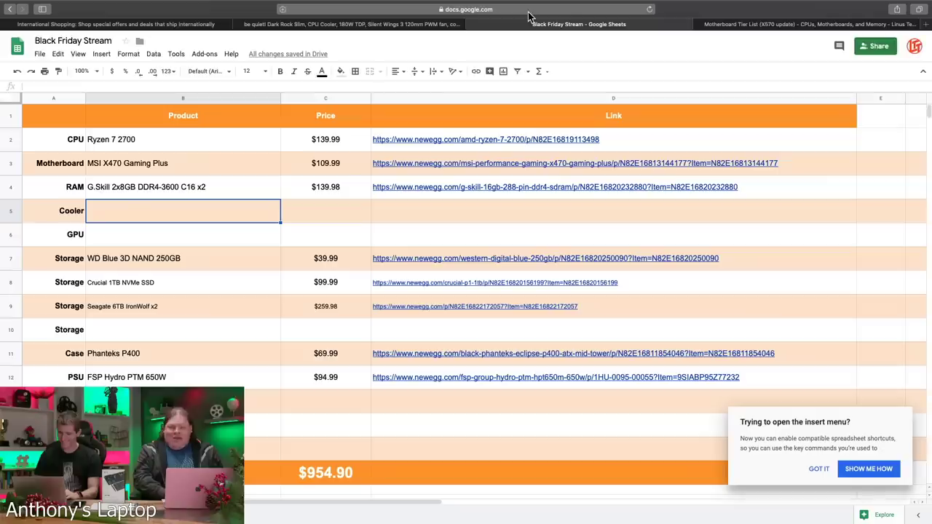
click(393, 211)
text(https://www.newegg.com/p/13C-001F-00030?Item=9SIA68V9AT8804)
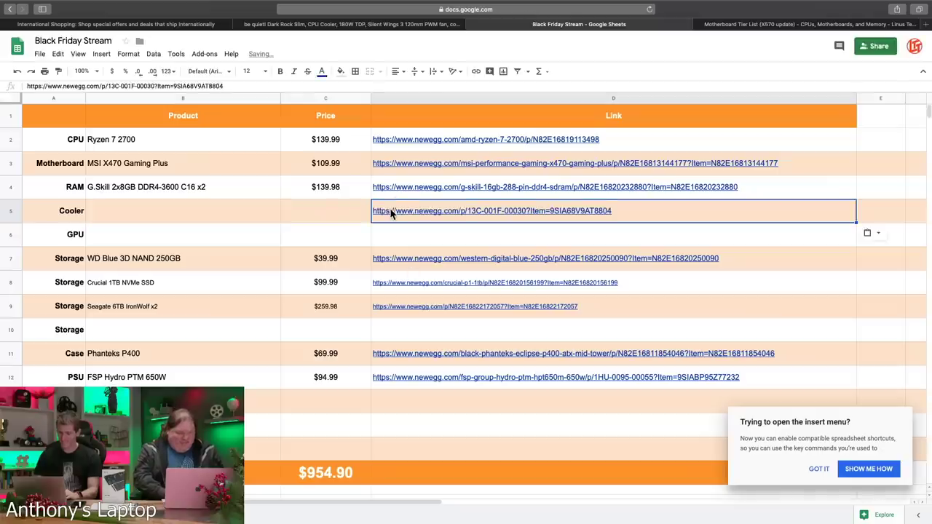
- Enter 52.98 as the Cooler row's price and check it against the Dark Rock Slim listing
click(336, 219)
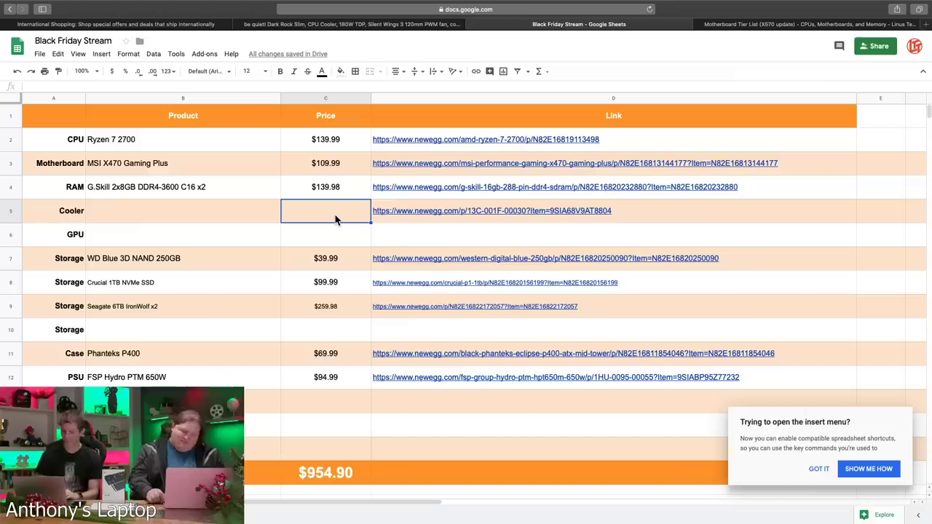
key(ctrl+shift+Tab)
key(ctrl+Tab)
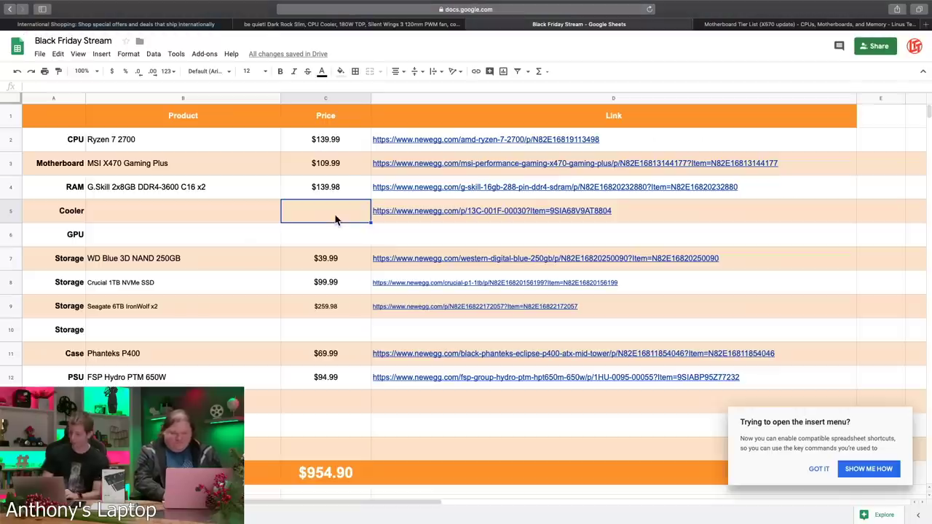
text(52.)
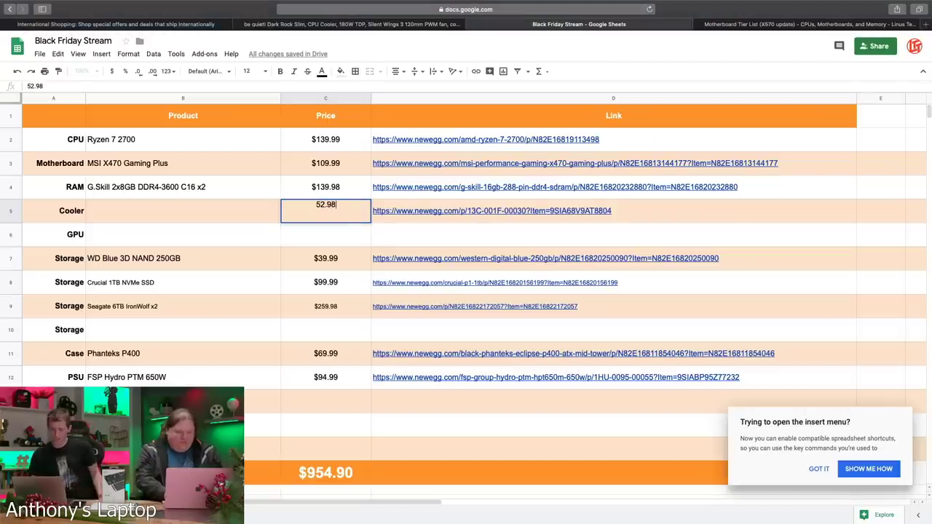
text(98)
key(Return)
key(ctrl+shift+Tab)
key(ctrl+Tab)
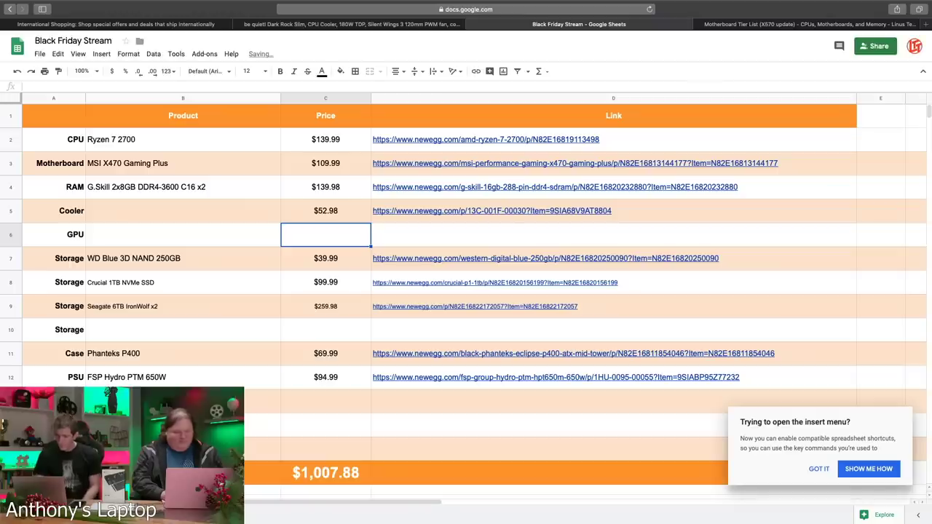
- Correct the Cooler row's price to 52.90
key(Left)
key(Down)
key(Down)
key(Up)
key(Up)
key(Up)
key(Right)
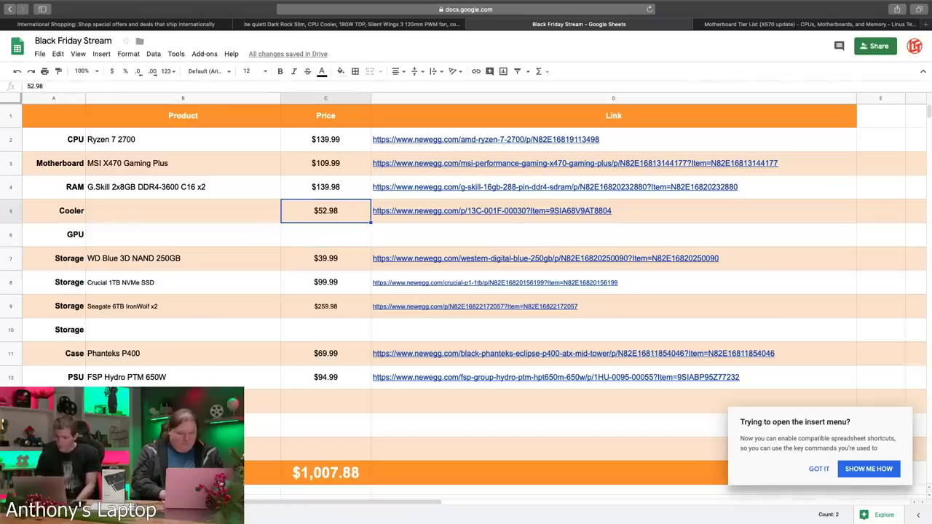
text(52.90)
key(Return)
key(Up)
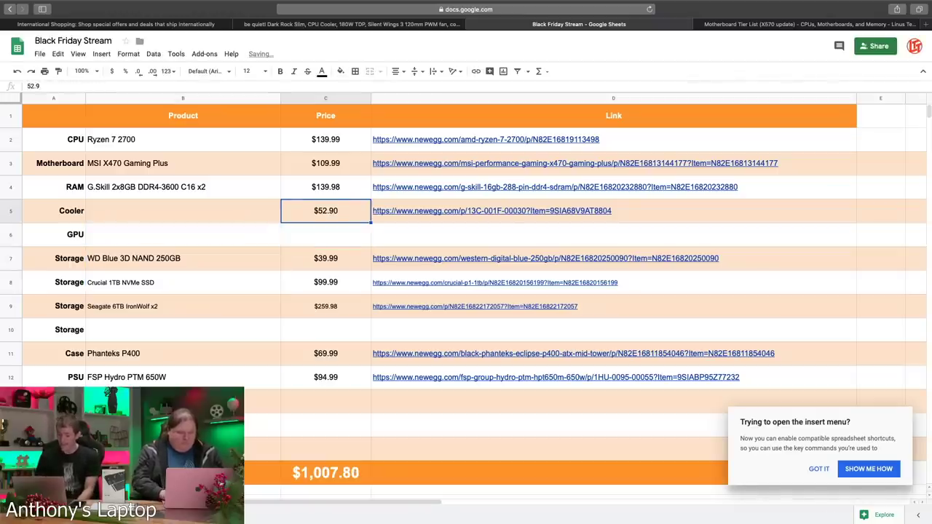
- Enter "Be Quiet! Dark Rock 4 Slim" as the Cooler row's product and compare the name with the Newegg listing
key(Left)
text(Be Quiet!)
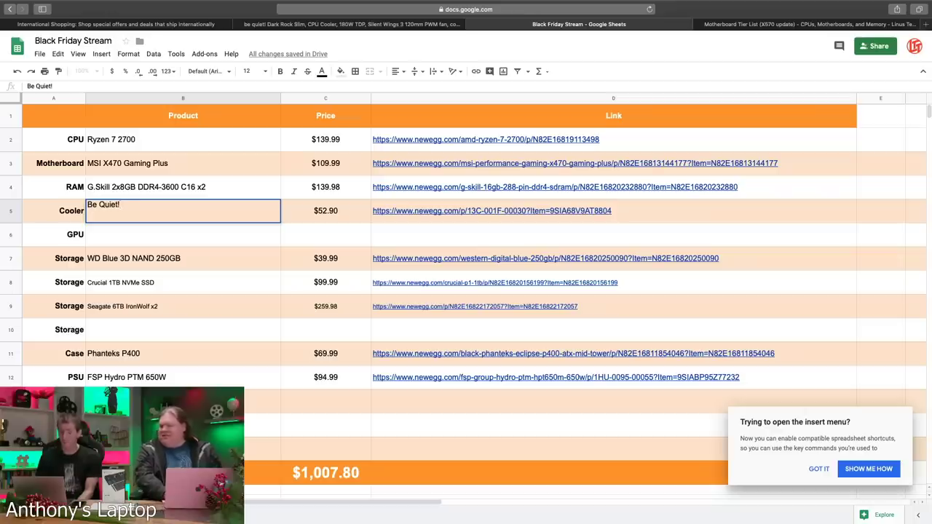
text( Dark Rock 4 Slim)
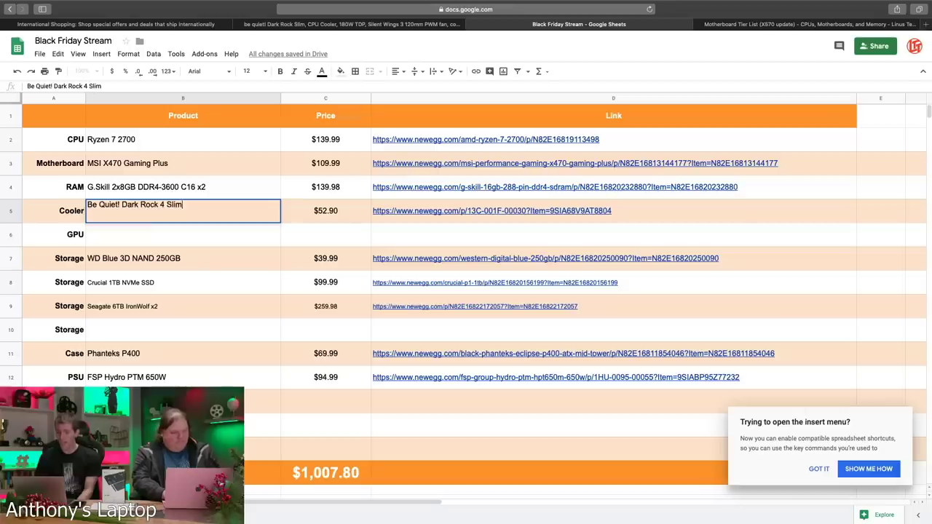
key(Return)
key(Down)
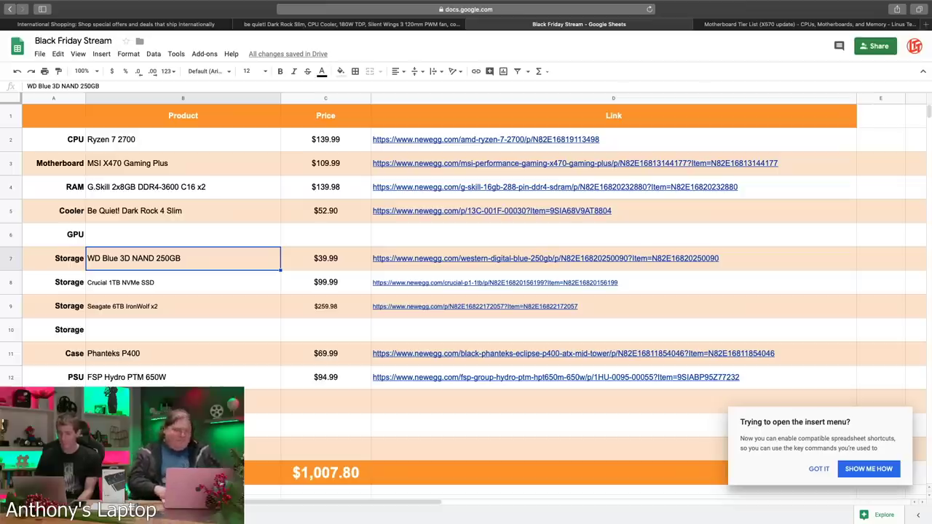
key(ctrl+shift+Tab)
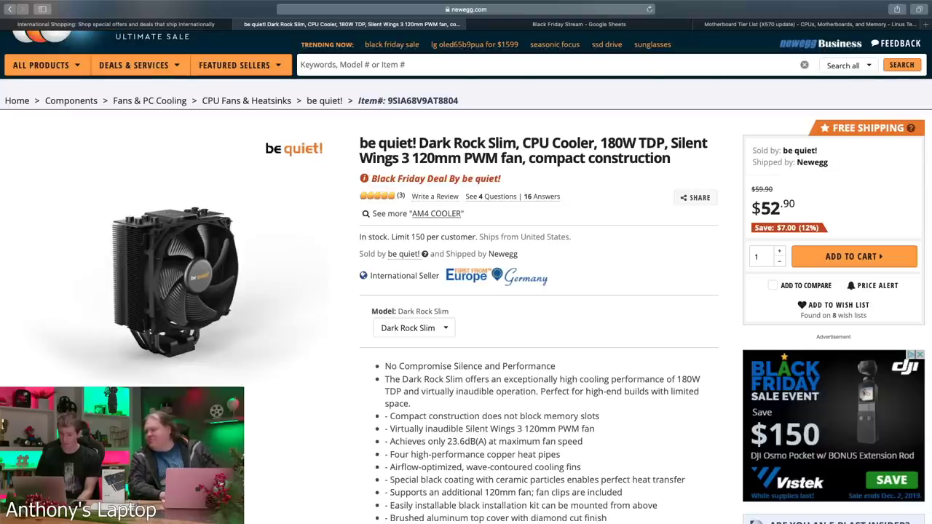
key(ctrl+Tab)
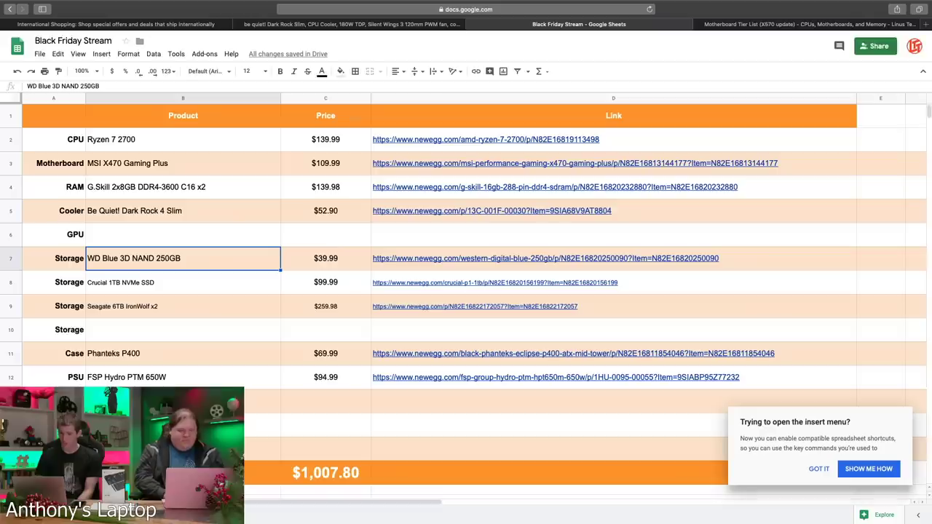
double_click(144, 220)
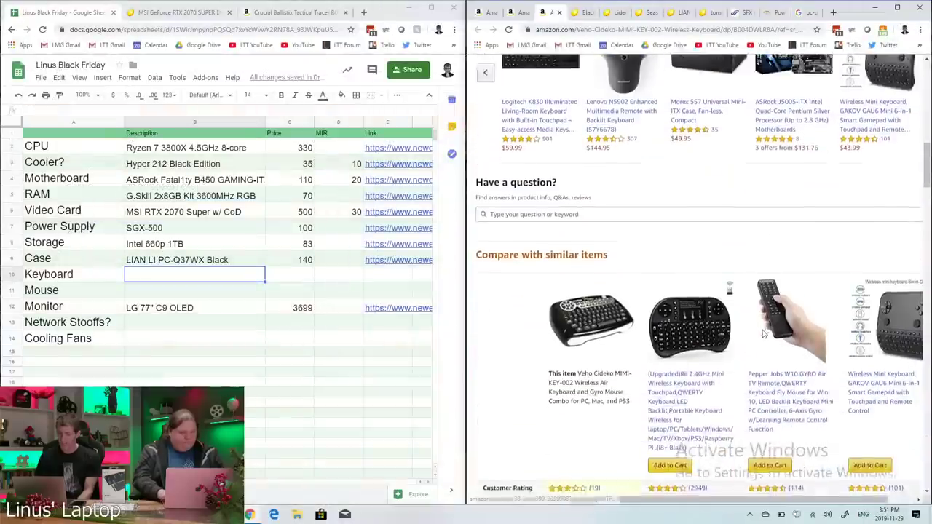
- Examine the Veho Cideko MIMI-KEY-002 listing's similar-item comparison, technical details, customer questions and reviews on Amazon
scroll(763, 334, down, 1)
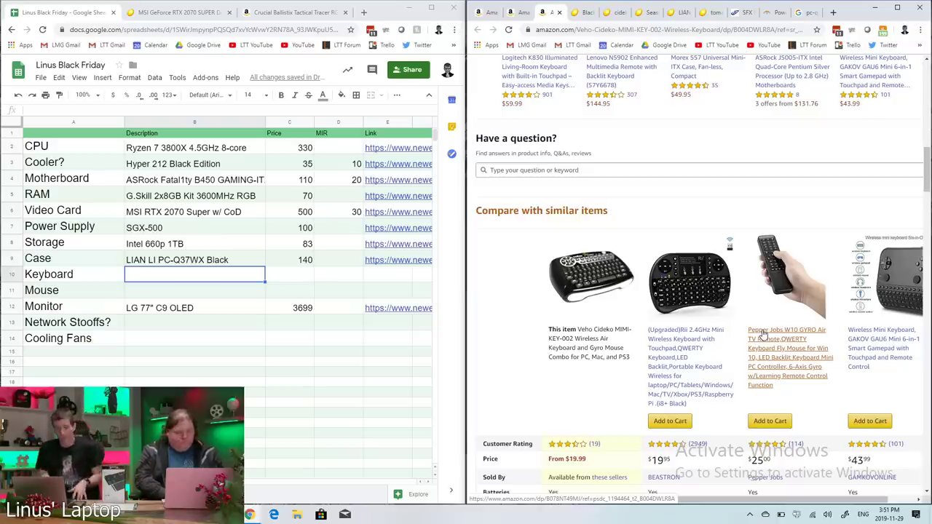
scroll(762, 332, down, 10)
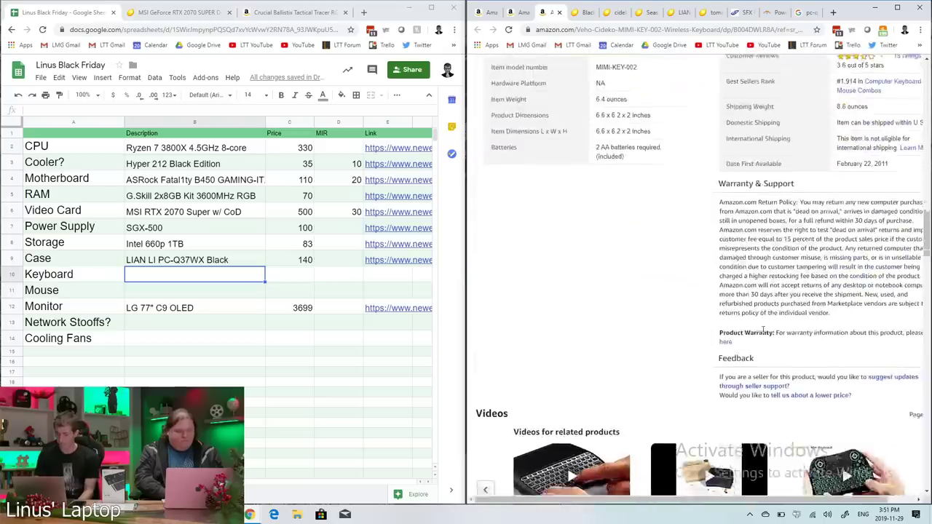
scroll(762, 332, down, 5)
scroll(762, 332, down, 3)
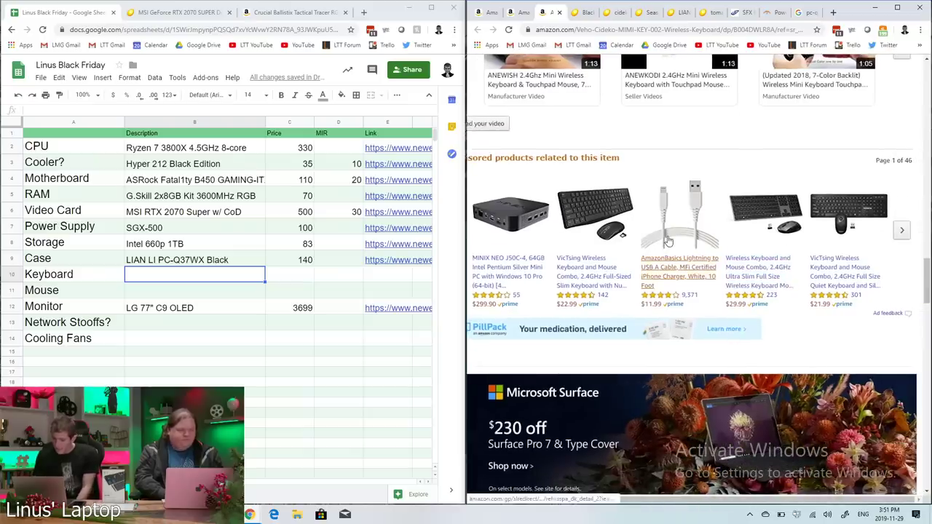
scroll(669, 240, down, 2)
scroll(668, 240, down, 6)
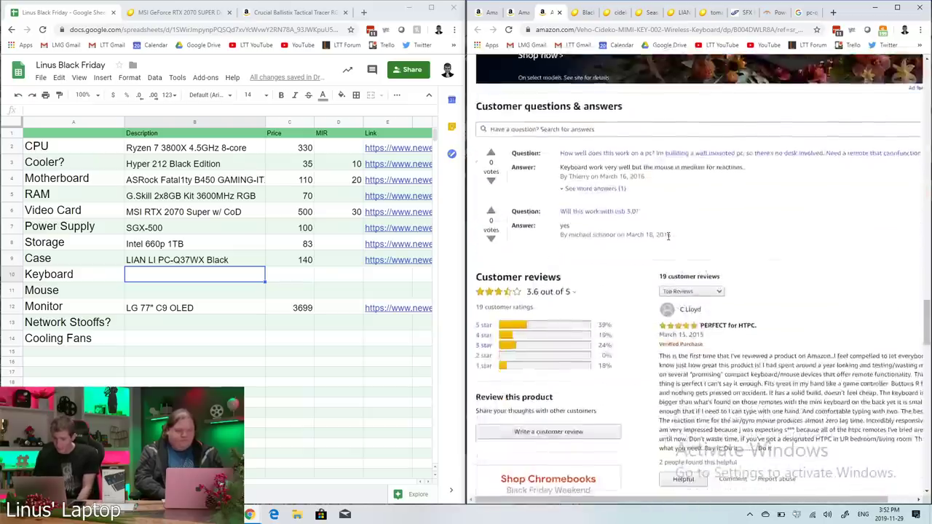
scroll(668, 240, up, 11)
scroll(668, 240, up, 2)
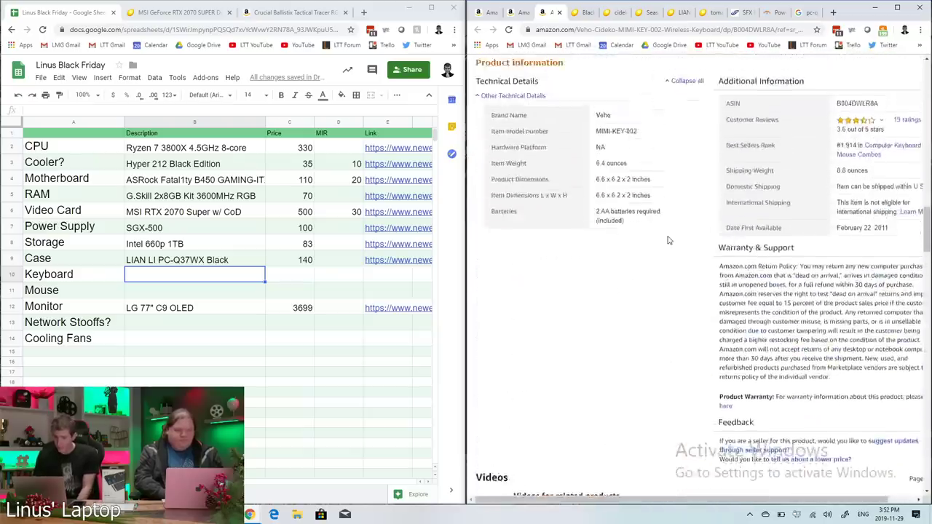
scroll(667, 235, down, 8)
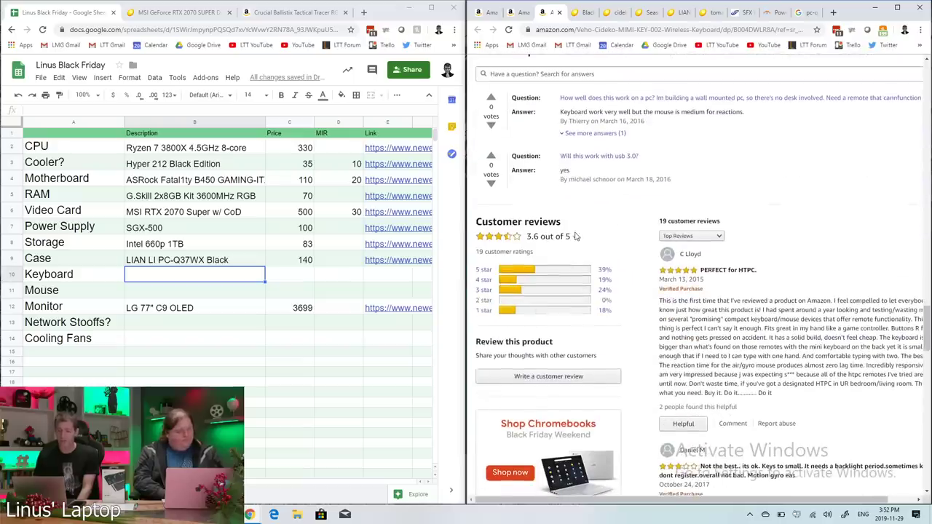
scroll(686, 275, up, 8)
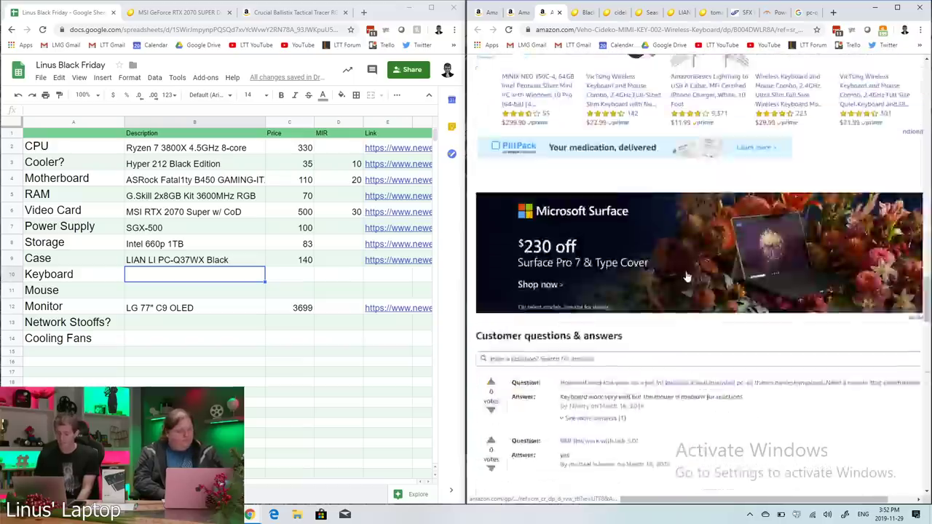
scroll(687, 275, up, 10)
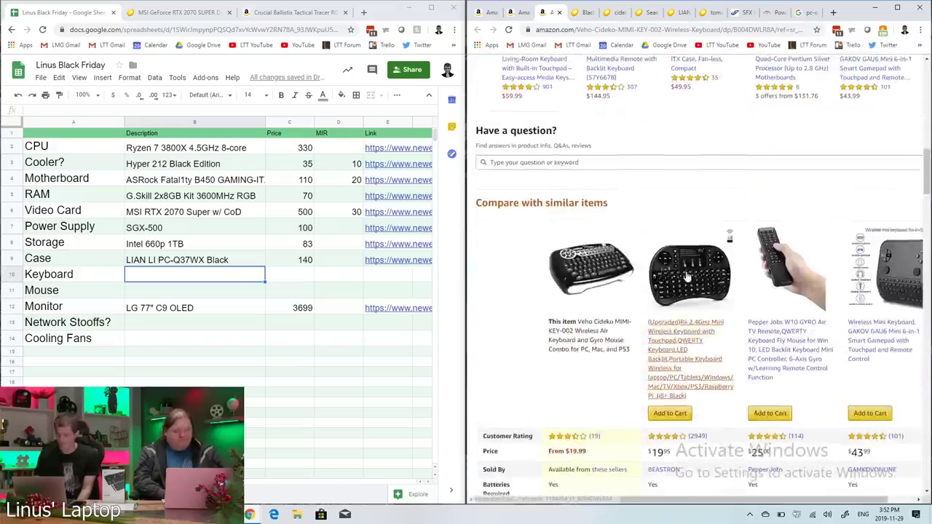
scroll(686, 342, down, 3)
scroll(684, 347, up, 5)
scroll(684, 347, up, 3)
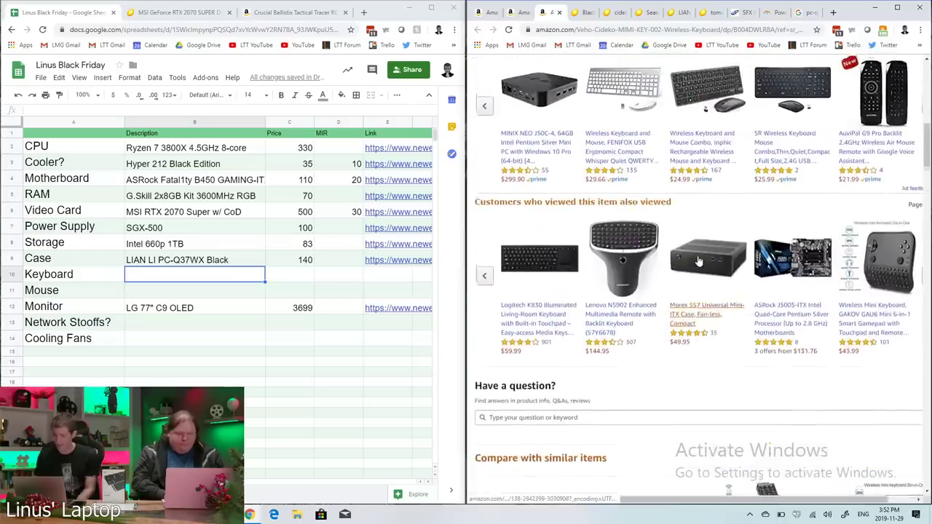
- Browse the products that customers also viewed on the Cideko listing for alternative wireless keyboards
scroll(764, 305, right, 1)
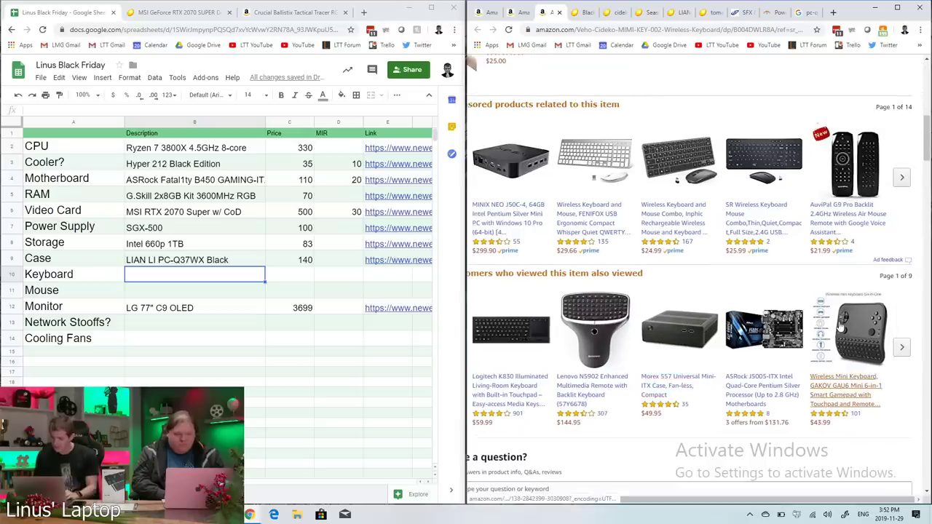
click(901, 351)
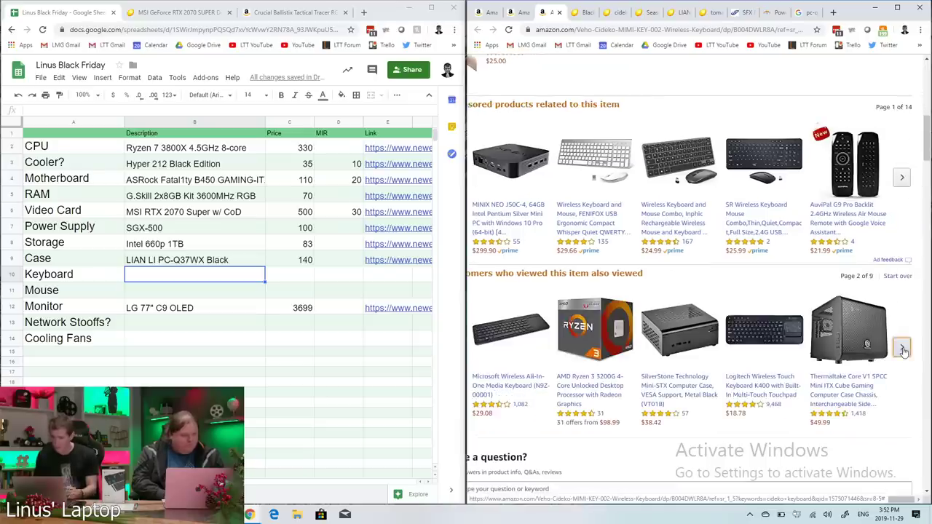
click(902, 351)
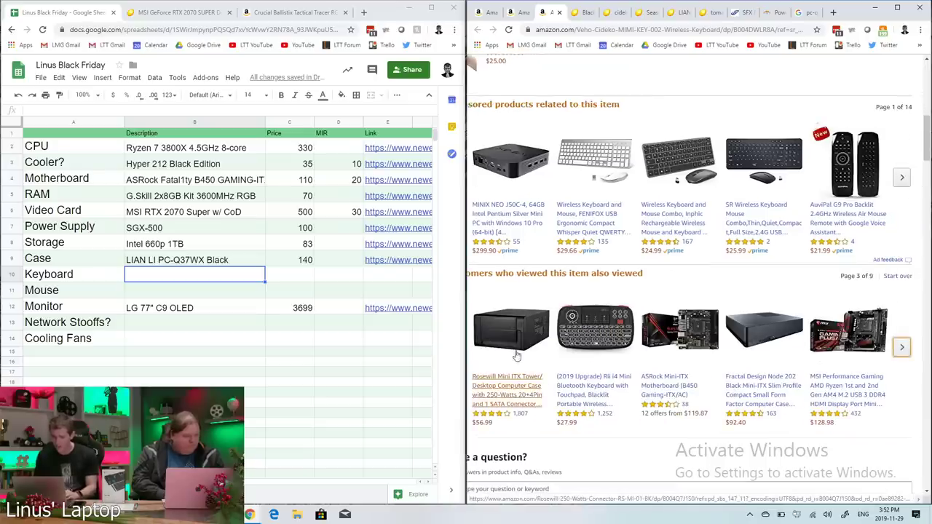
scroll(524, 360, left, 1)
click(486, 351)
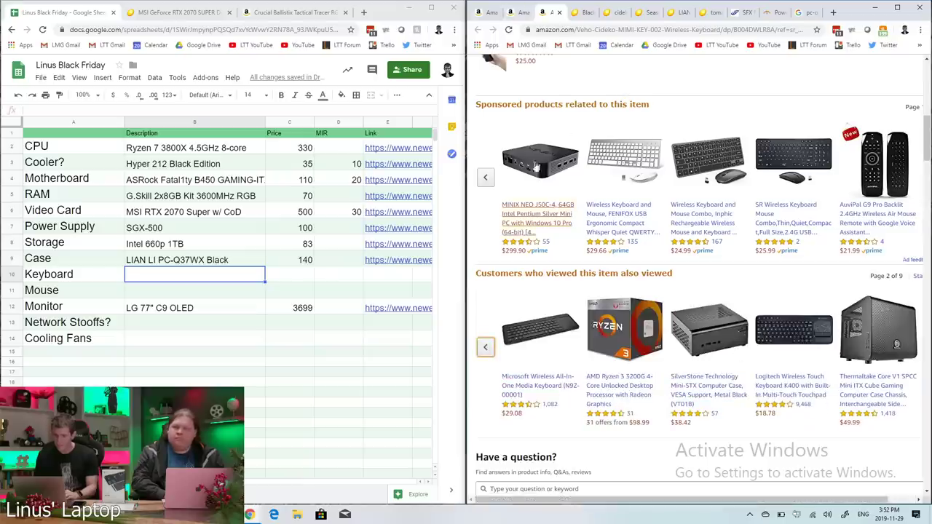
- Review the Cooler row in the Linus Black Friday spreadsheet, ending on its description cell
click(89, 163)
double_click(82, 166)
key(ctrl+a)
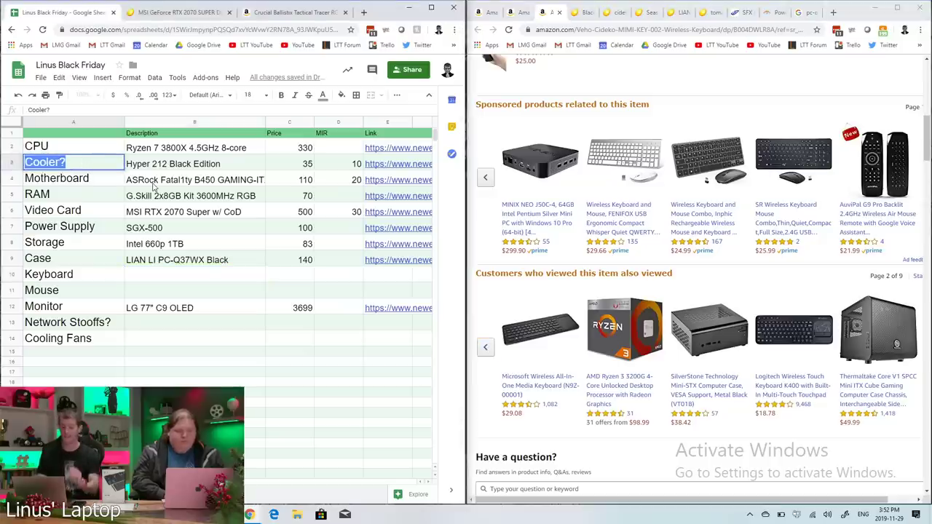
click(233, 168)
key(shift+Right)
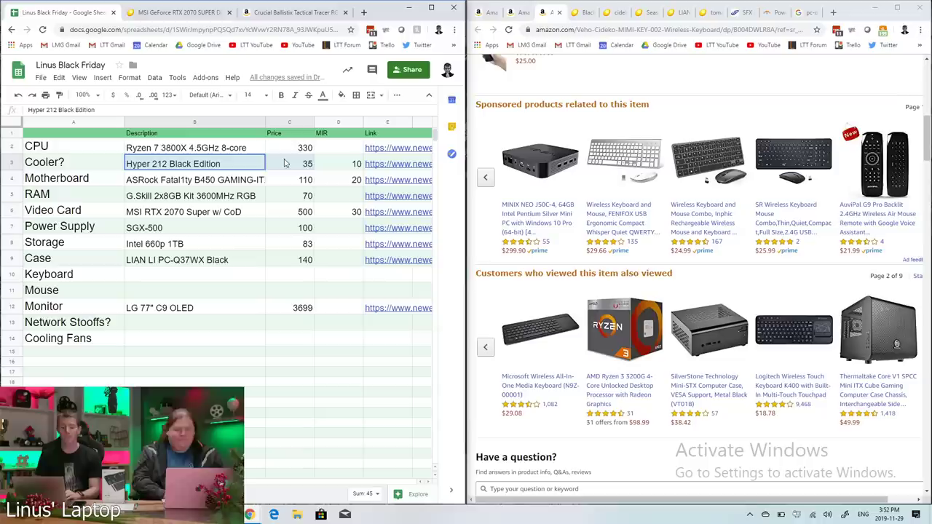
key(shift+Left)
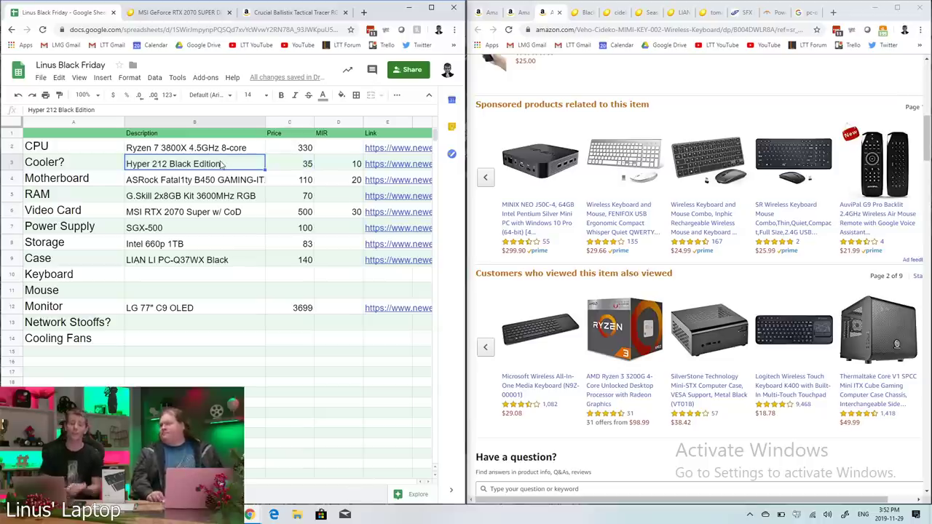
- Clear the Cooler row's description, price, MIR and link cells in the Linus Black Friday spreadsheet
drag(222, 164, 411, 167)
key(Delete)
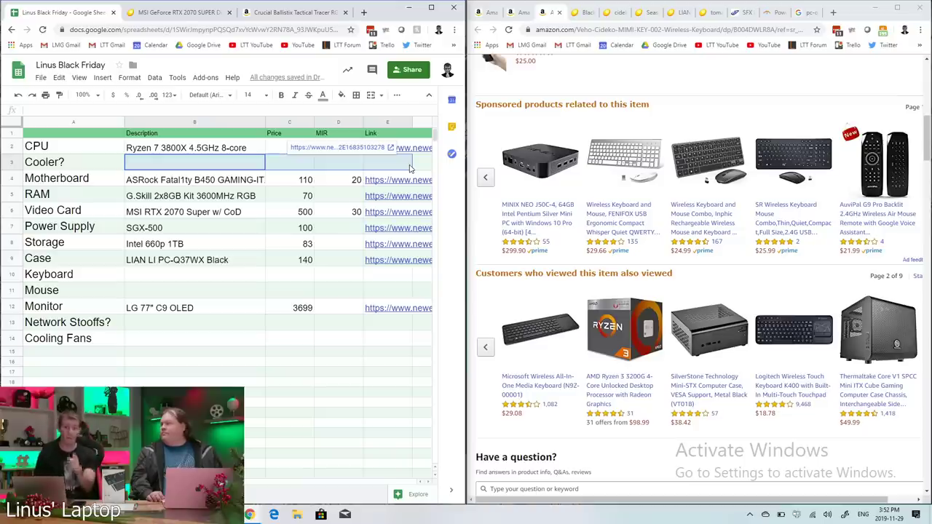
click(189, 183)
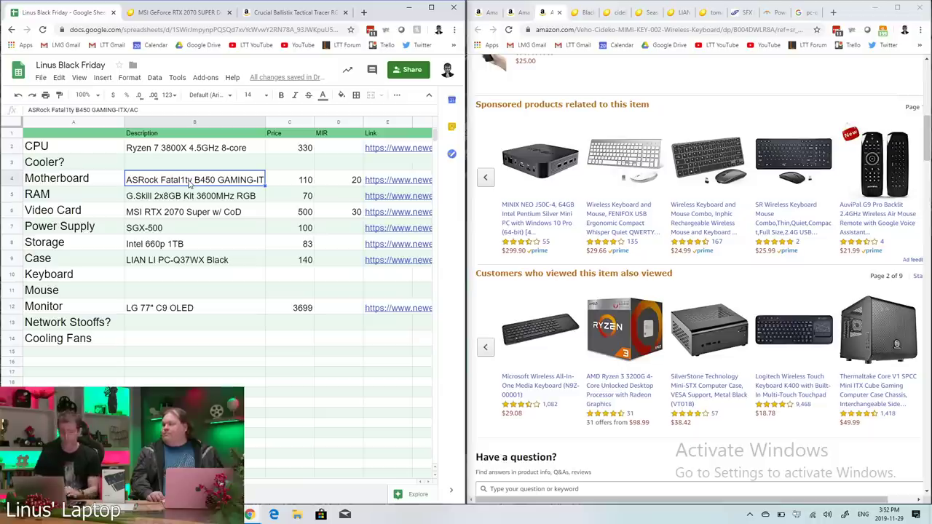
click(187, 246)
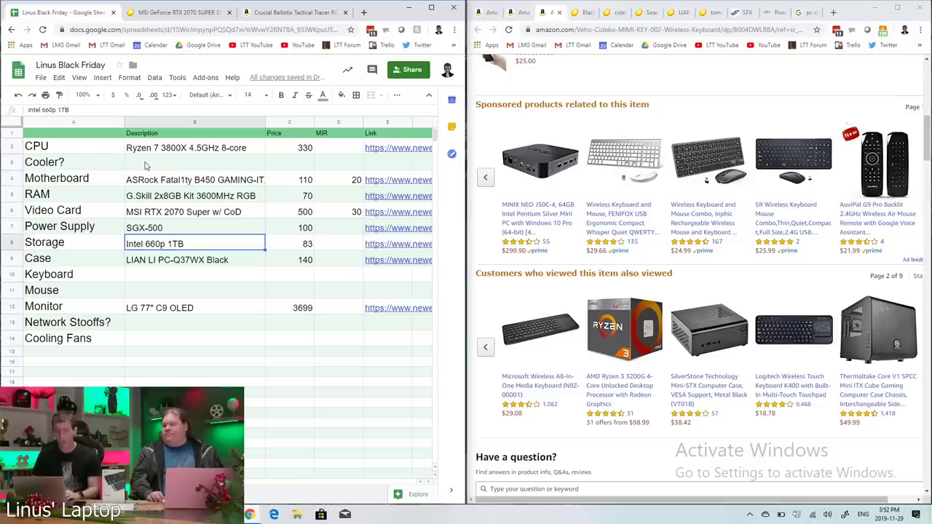
- Copy the Veho Cideko MIMI-KEY-002 listing's web address from Amazon into the Keyboard row's link cell
click(634, 80)
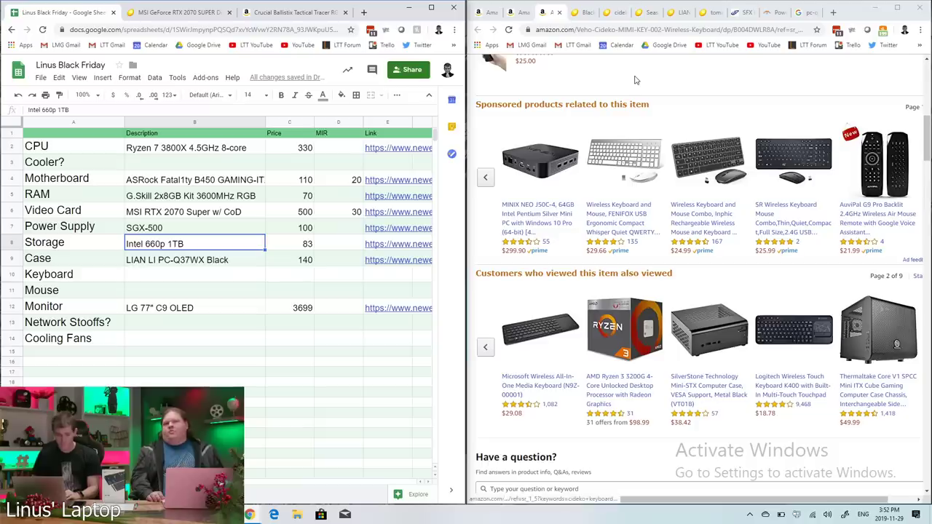
click(138, 276)
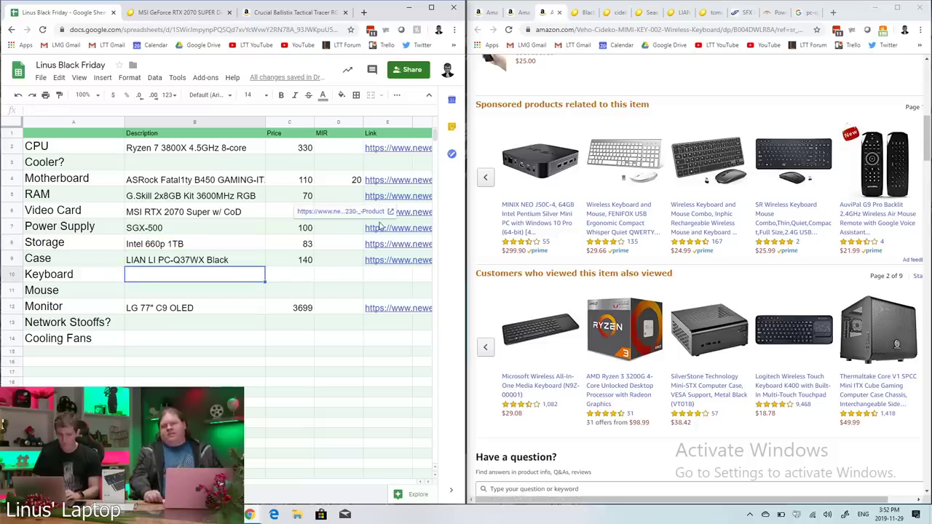
click(520, 13)
click(551, 12)
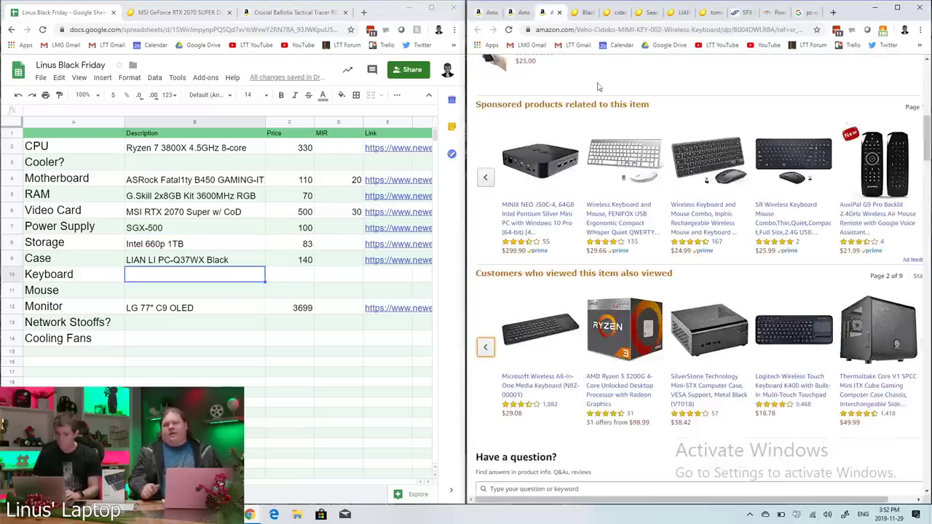
scroll(698, 291, up, 10)
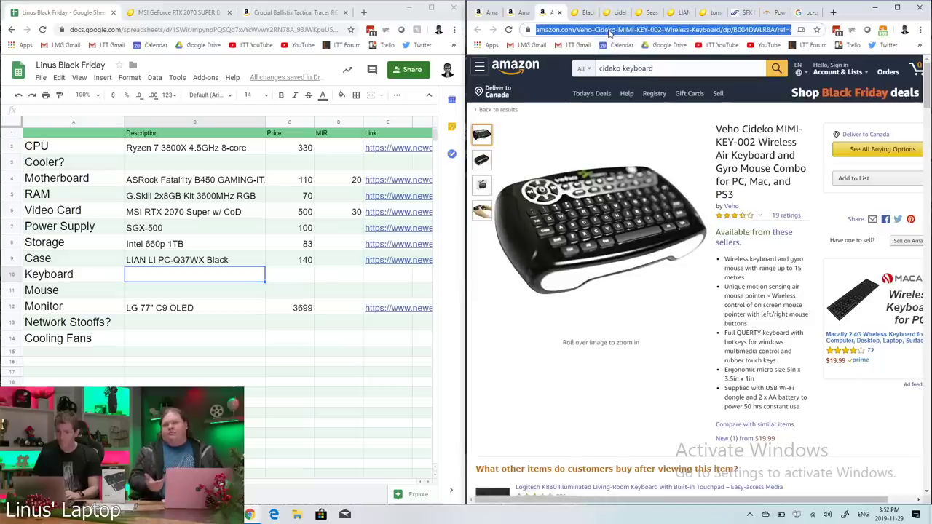
right_click(609, 30)
click(645, 102)
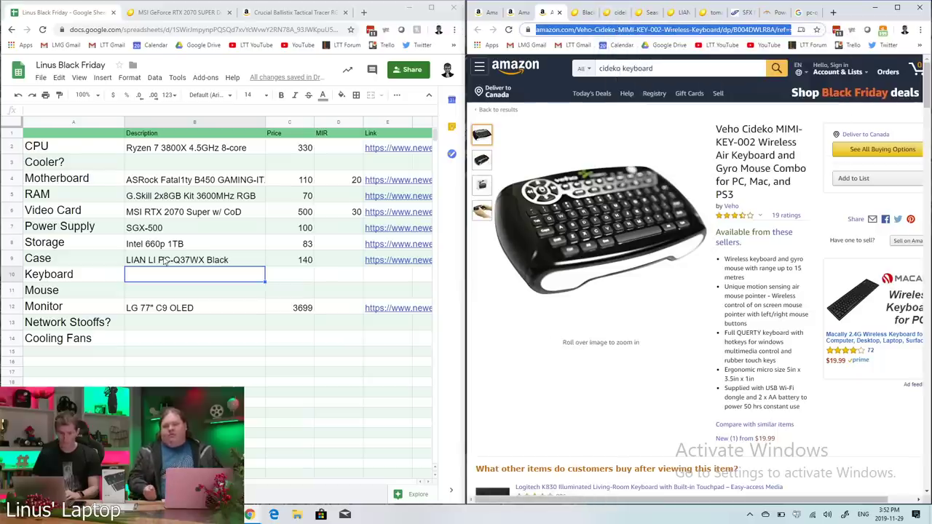
click(383, 275)
right_click(384, 275)
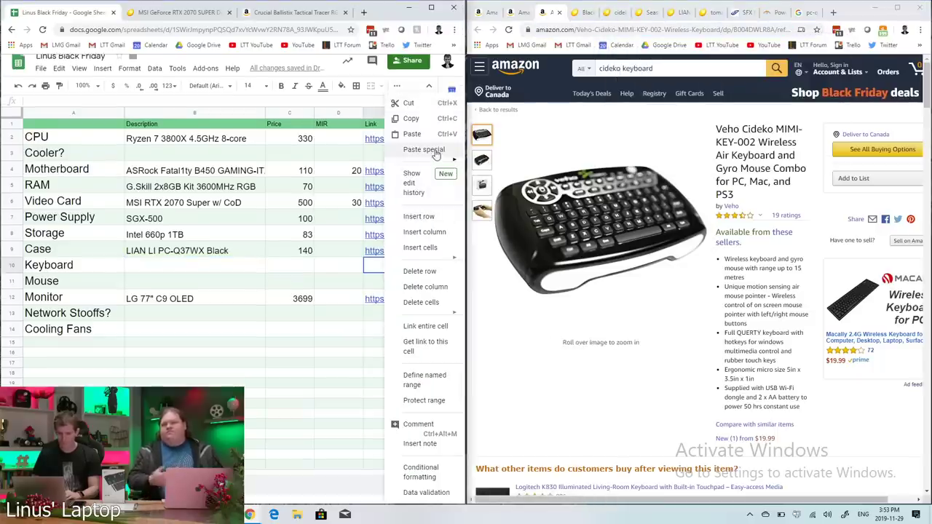
mouse_move(435, 153)
click(335, 154)
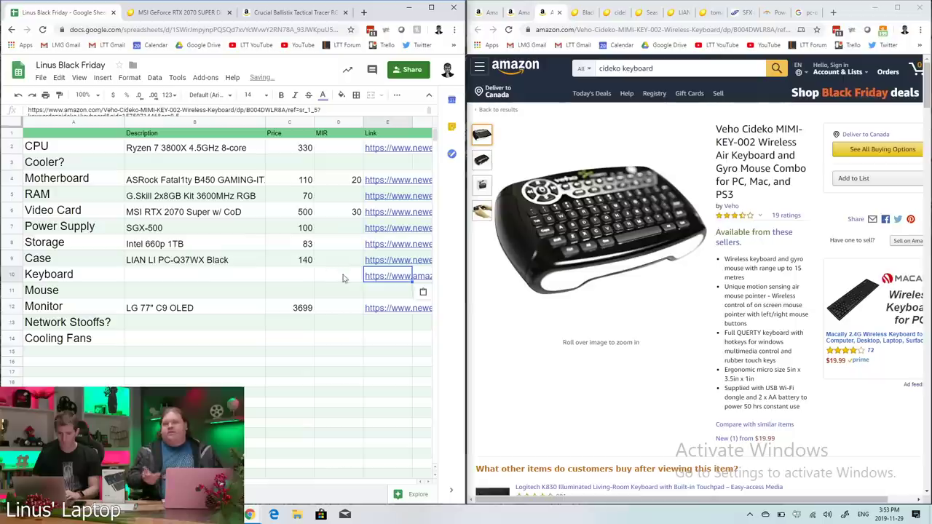
- Enter 20 as the Keyboard row's price and "Cideko Air Keyboard" as its description
click(298, 274)
double_click(298, 272)
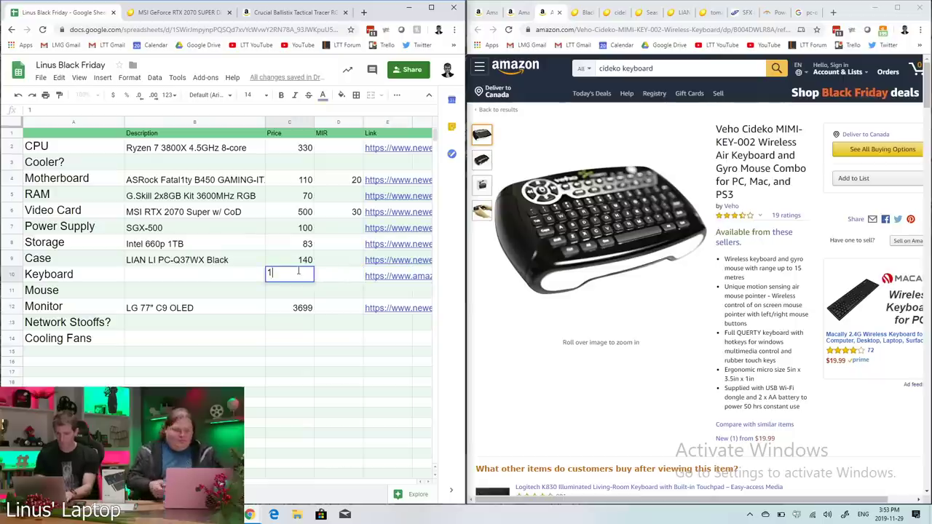
text(1)
key(BackSpace)
text(20)
key(shift+Tab)
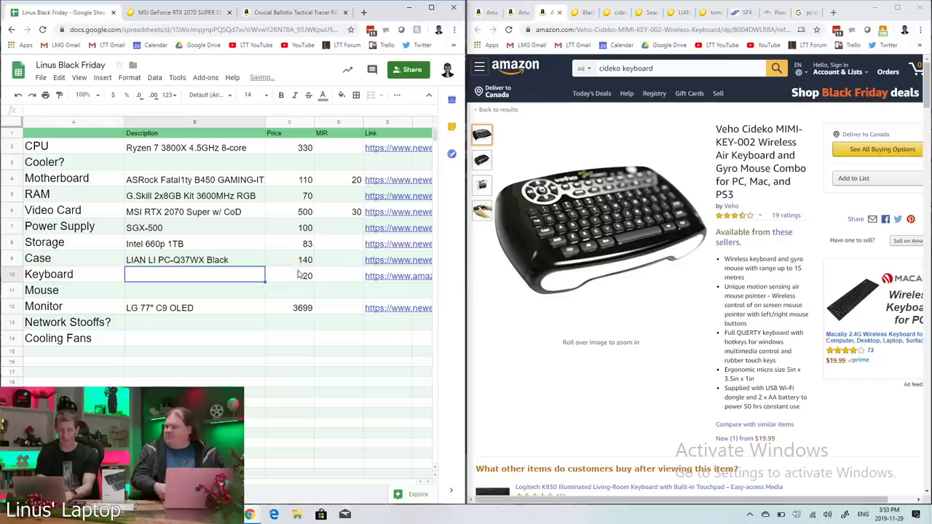
text(Cideko)
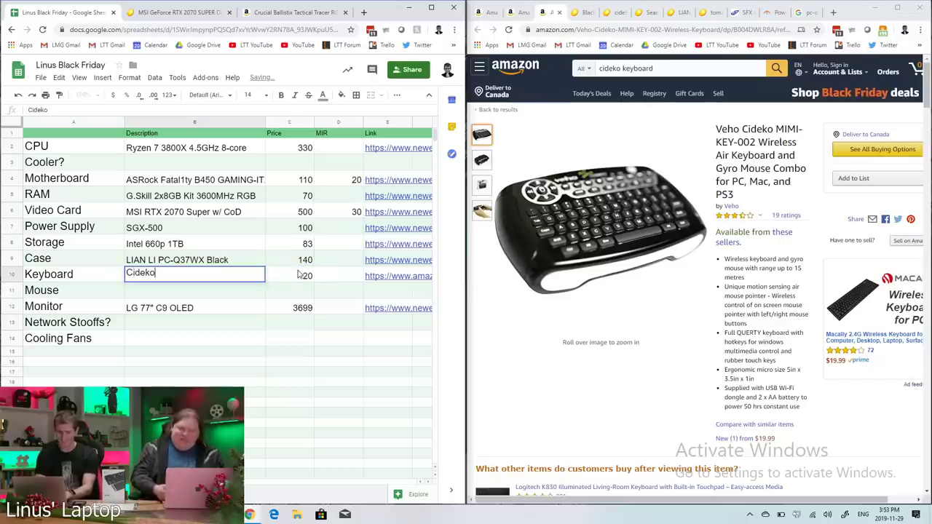
text( Air Keyboard)
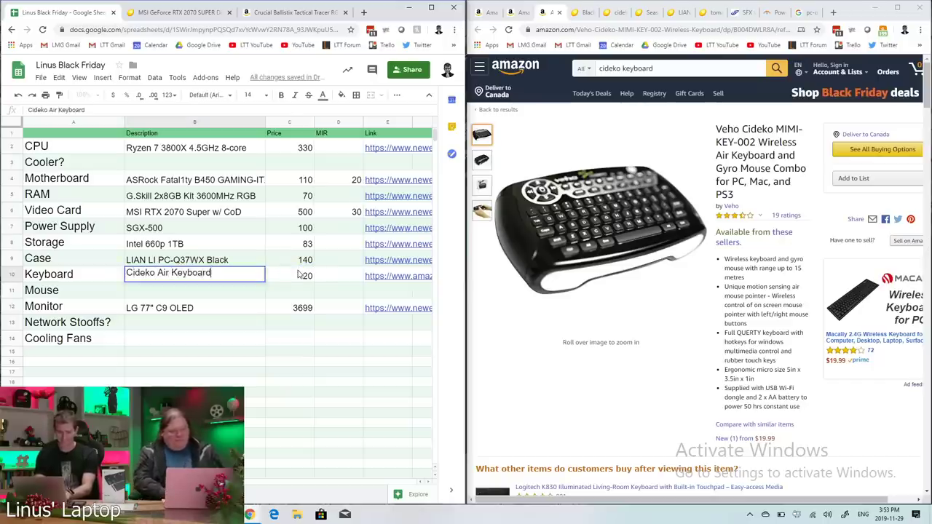
key(Return)
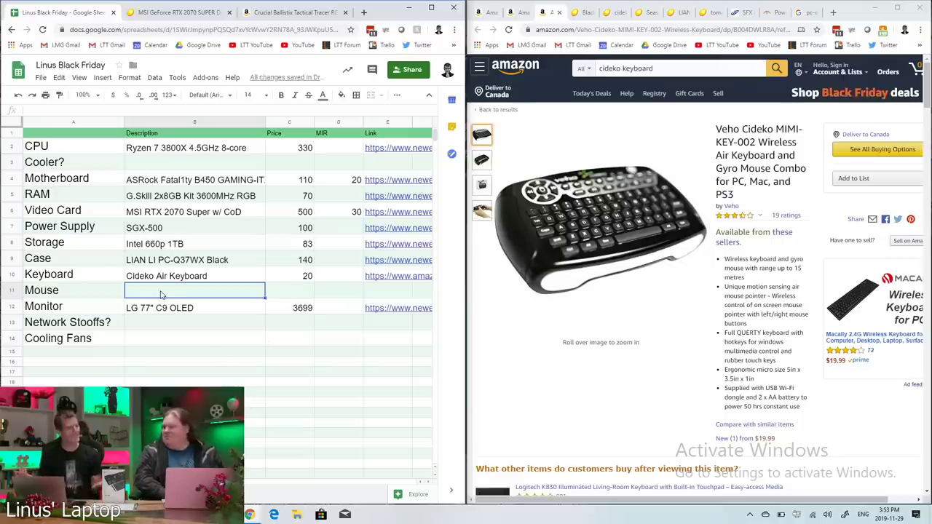
- Enter a ditto mark (") as the Mouse row's description
text(//)
text(')
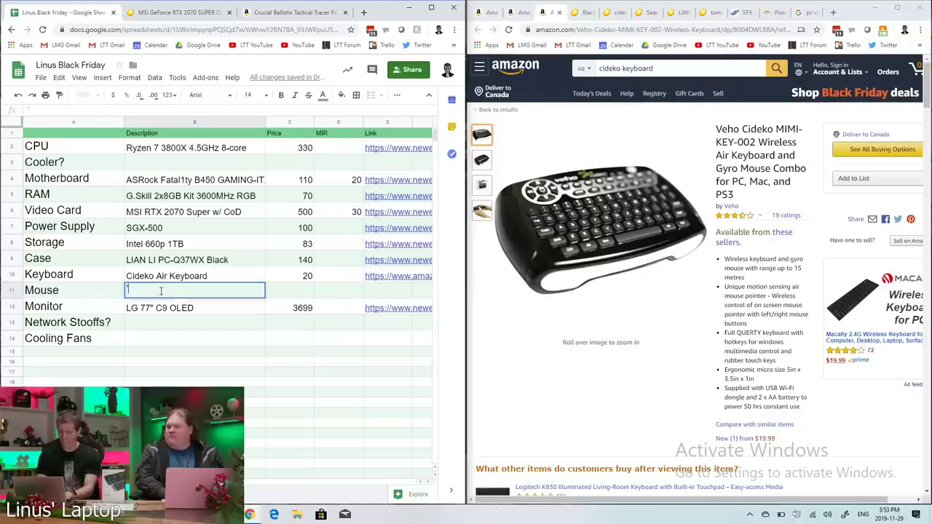
key(Return)
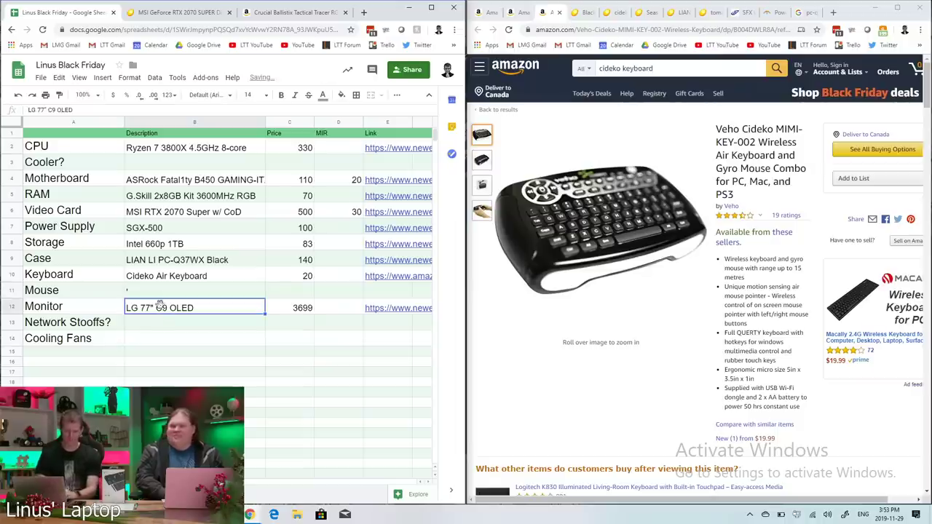
double_click(154, 294)
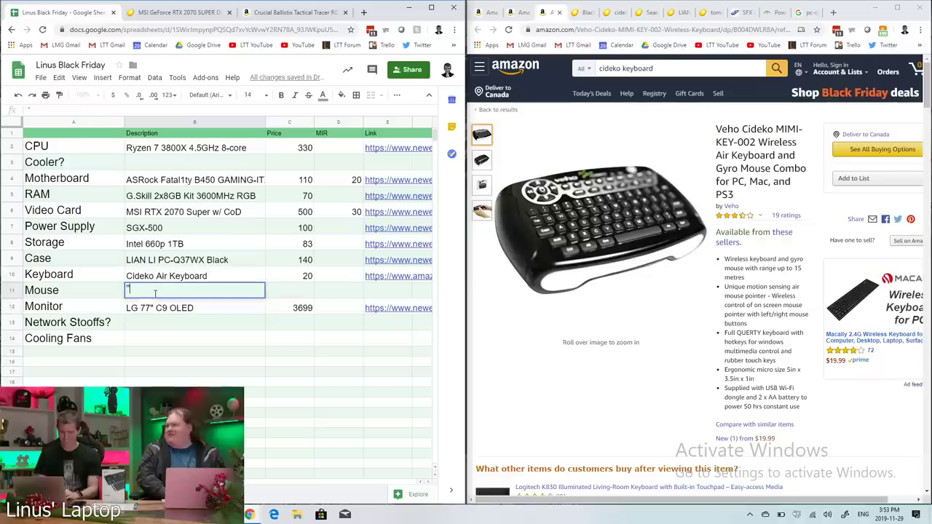
text(")
key(Return)
click(138, 336)
click(170, 326)
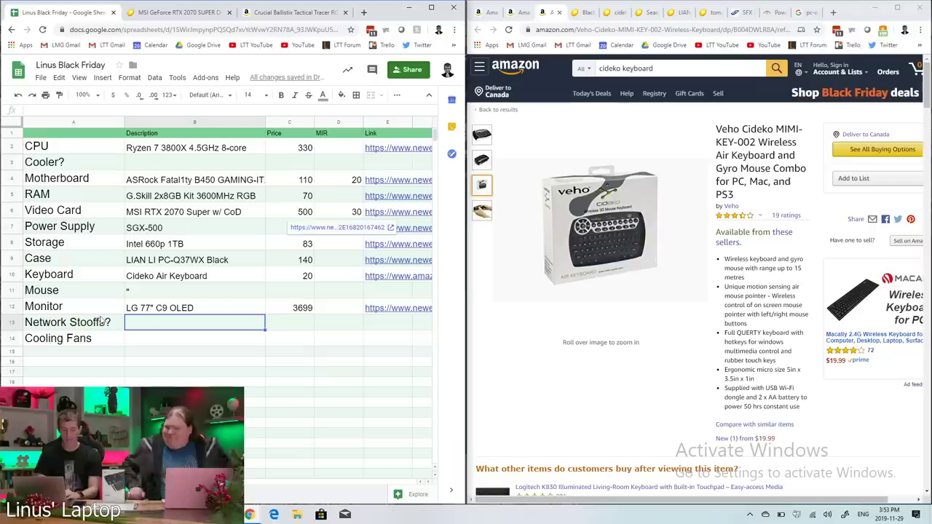
click(153, 293)
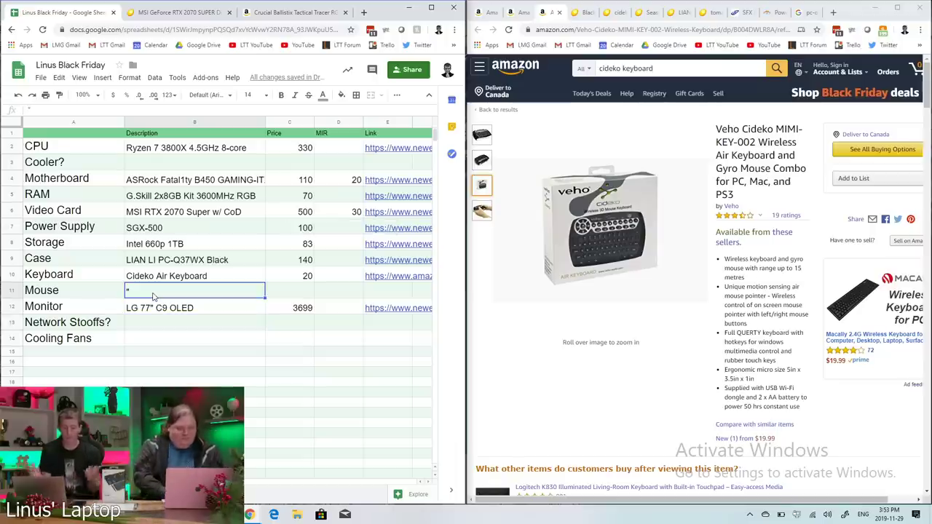
- Set the Keyboard row's price to 30 and select the Network Stooffs? row's description cell
click(305, 277)
text(30)
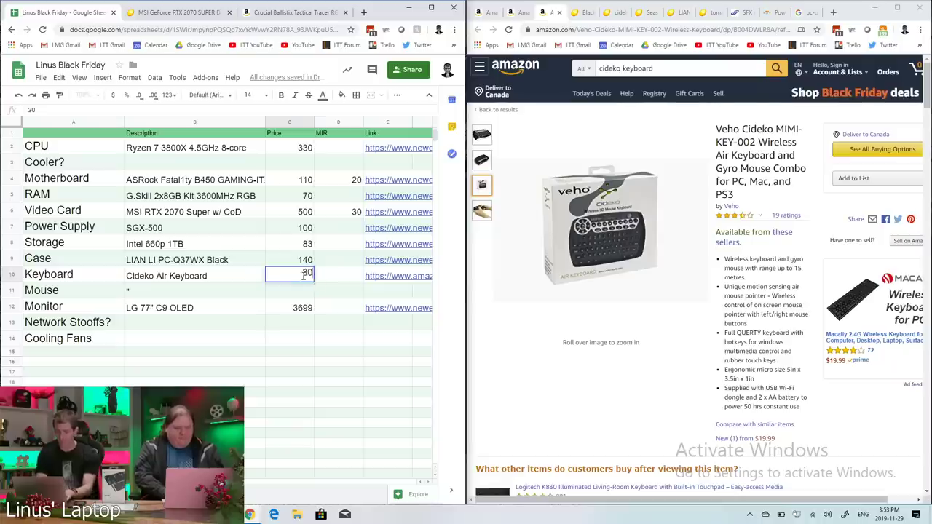
key(Return)
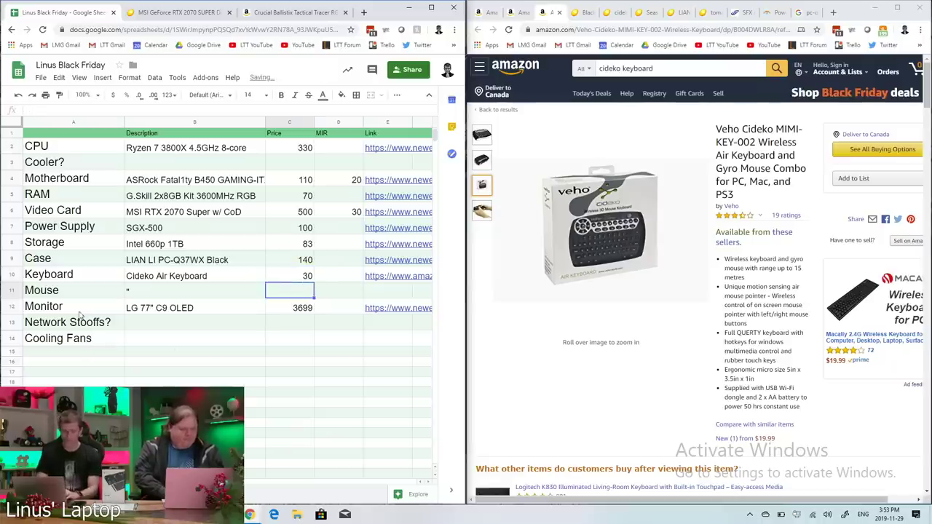
click(155, 326)
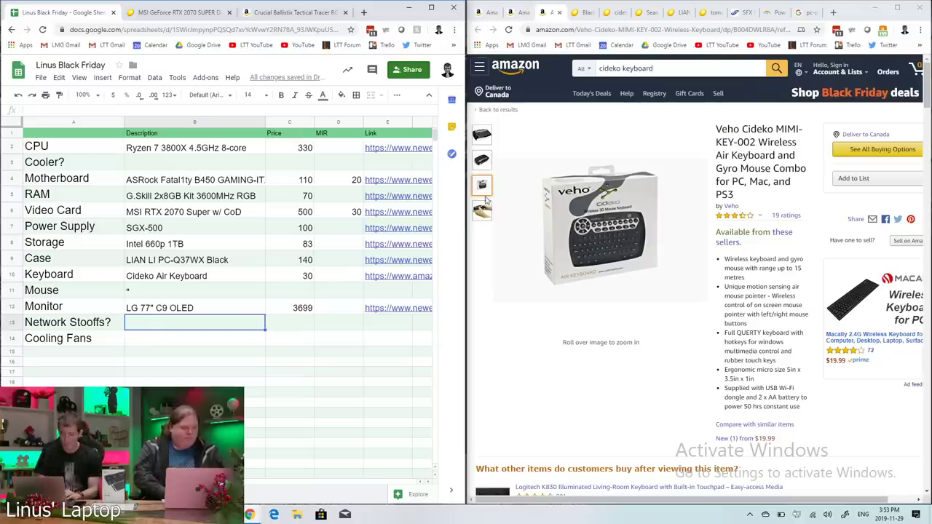
- Search Amazon for "noctua 120mm"
triple_click(658, 68)
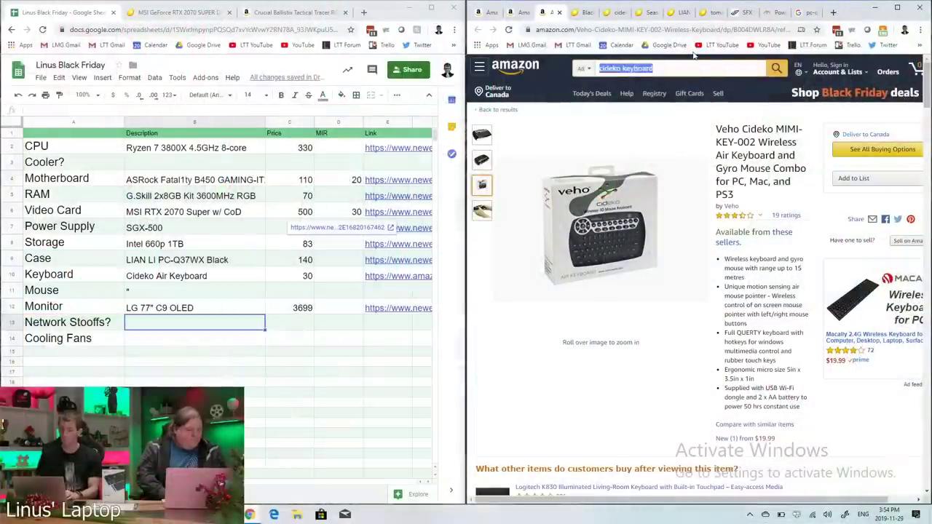
text(ctua)
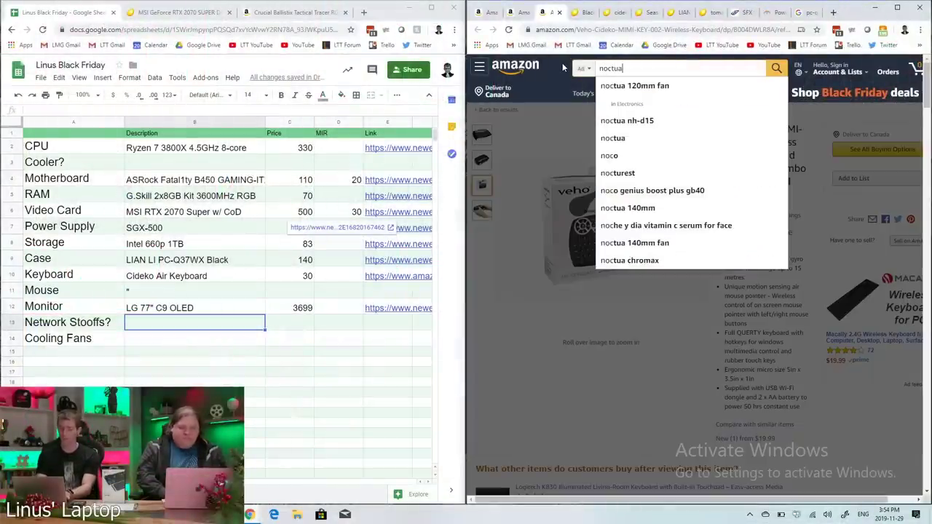
text( 1200)
key(BackSpace)
text(mm)
key(Return)
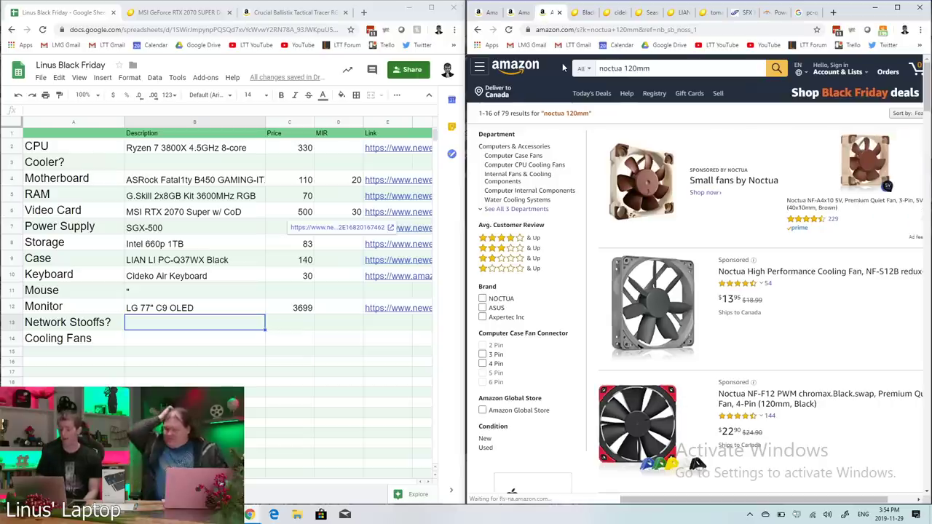
- Compare the 120mm fans in the results and copy the link address of the Noctua NF-P12 redux-1700 PWM
scroll(736, 193, down, 3)
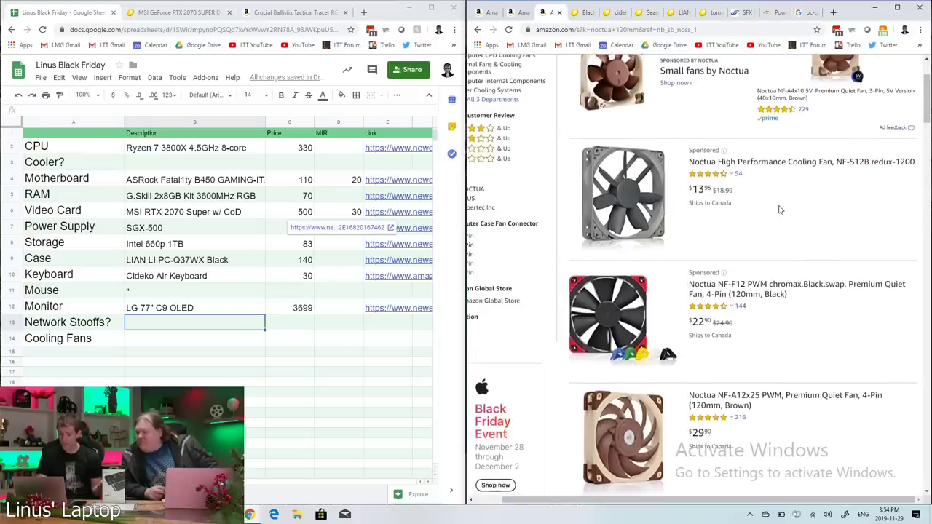
scroll(779, 210, down, 3)
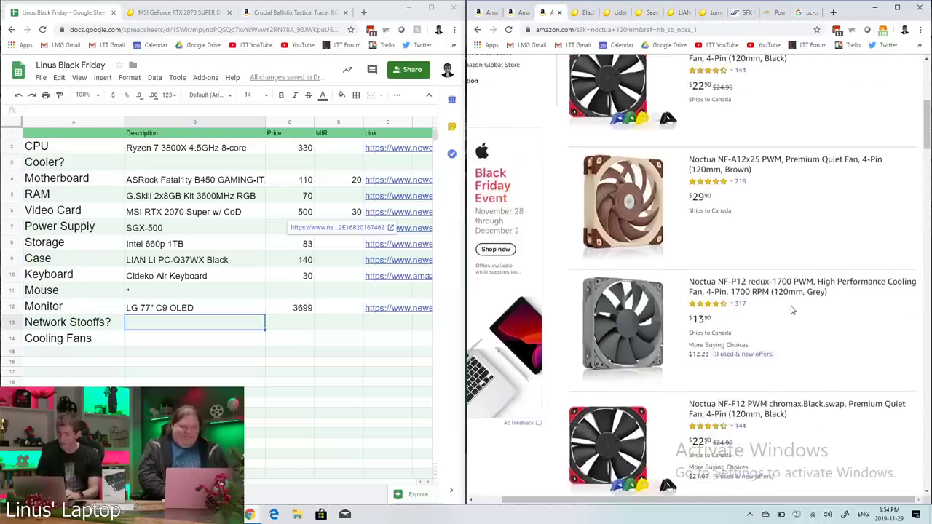
scroll(792, 310, down, 1)
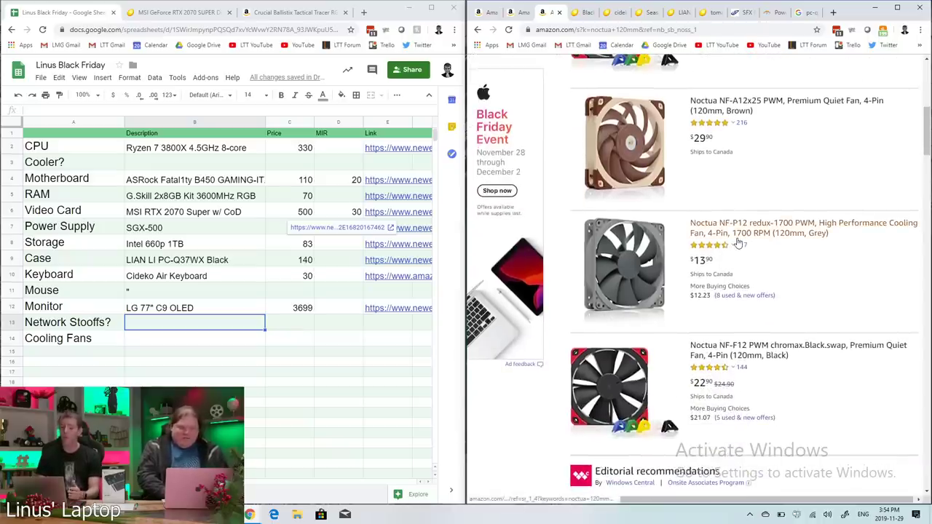
scroll(727, 254, up, 5)
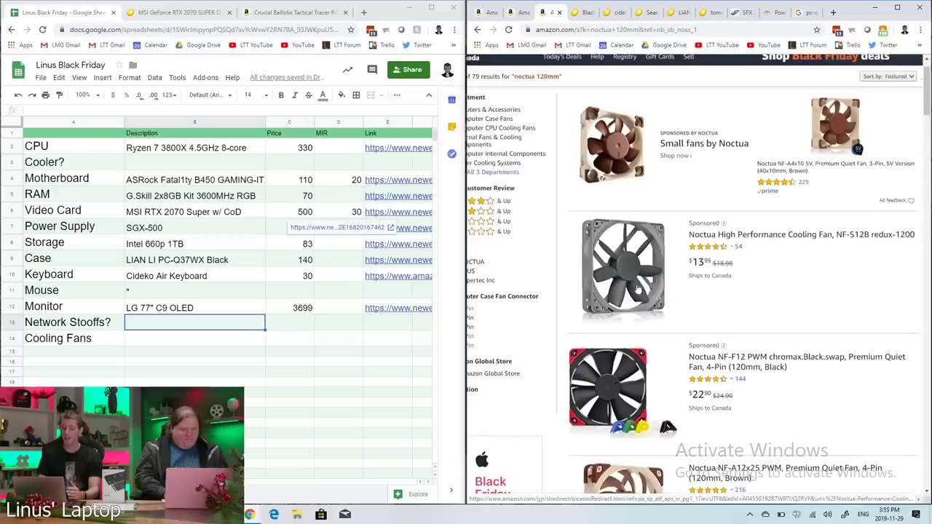
scroll(731, 297, down, 4)
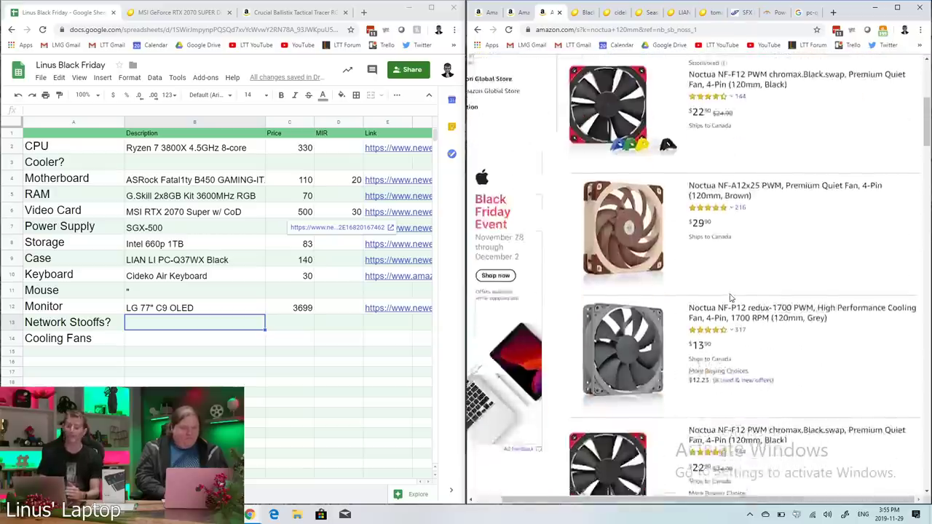
scroll(731, 297, down, 2)
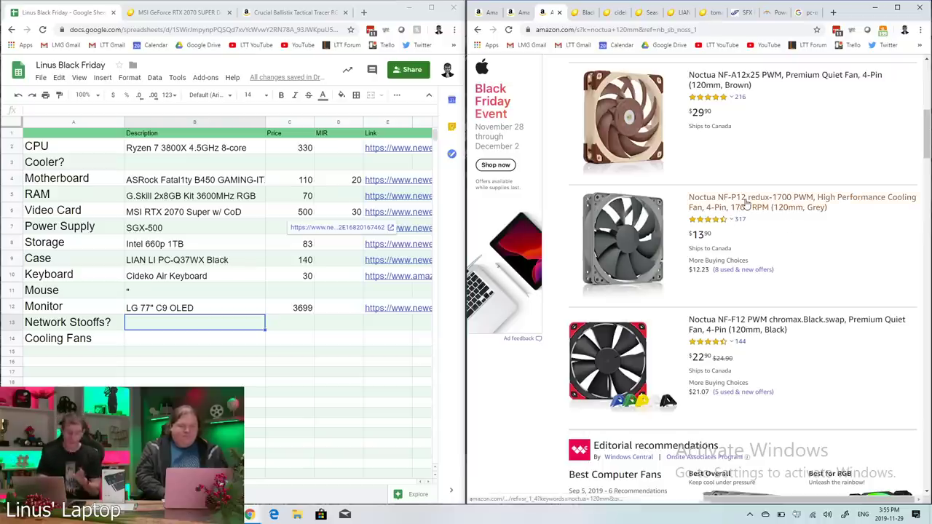
scroll(746, 204, down, 1)
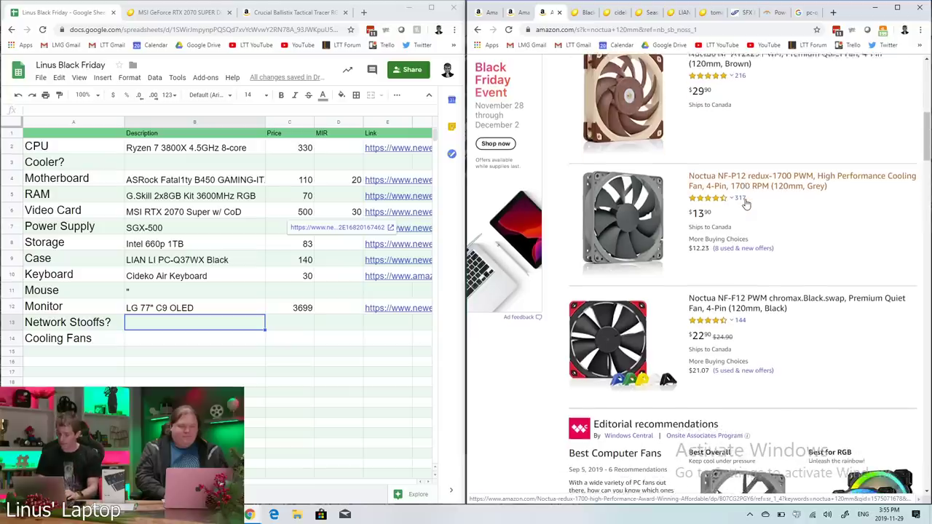
right_click(761, 187)
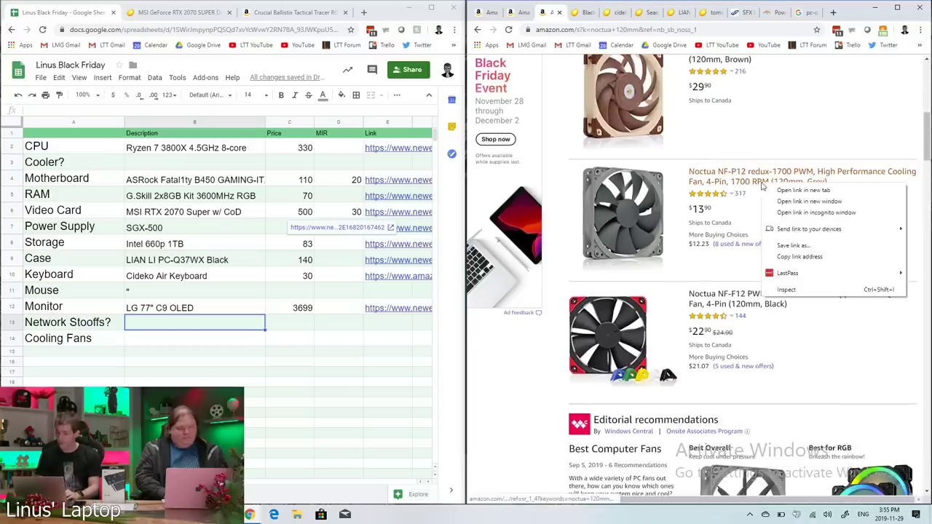
click(761, 259)
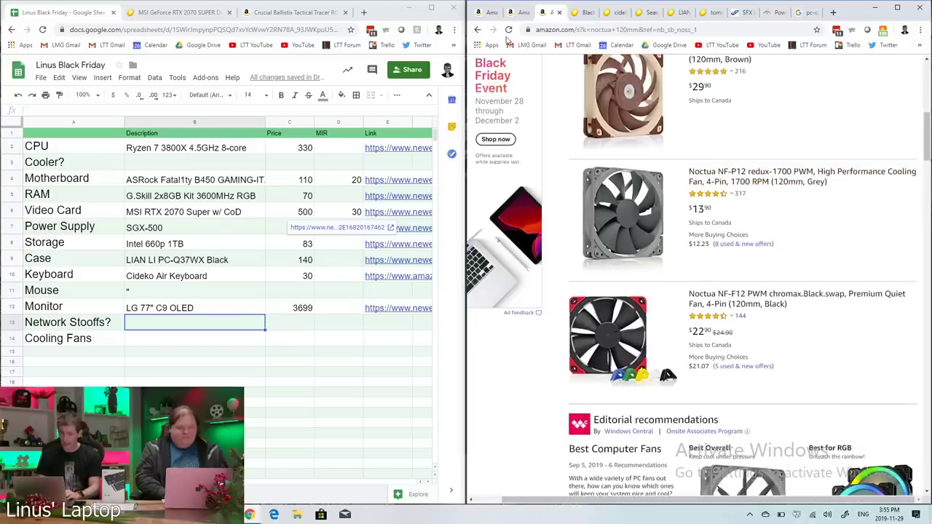
- Switch to Newegg and search the store for "nf-p12"
click(582, 13)
scroll(650, 74, up, 4)
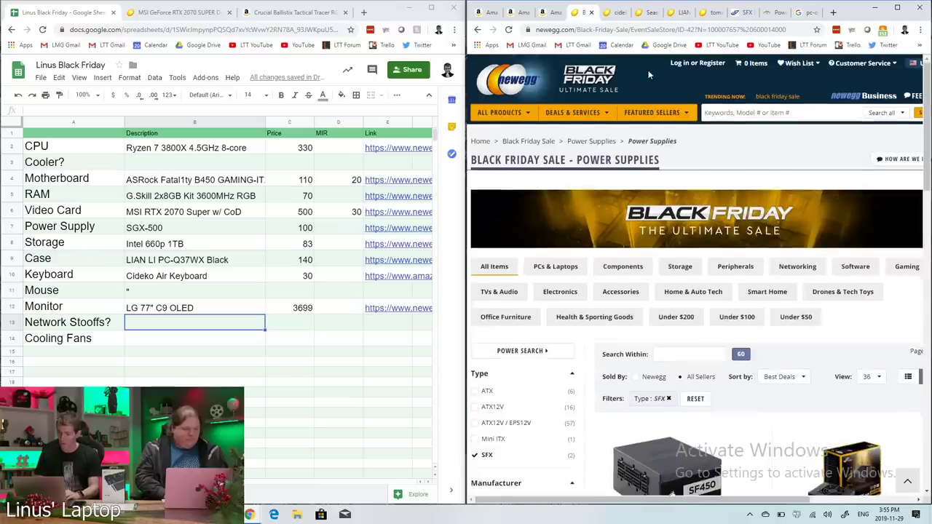
click(807, 111)
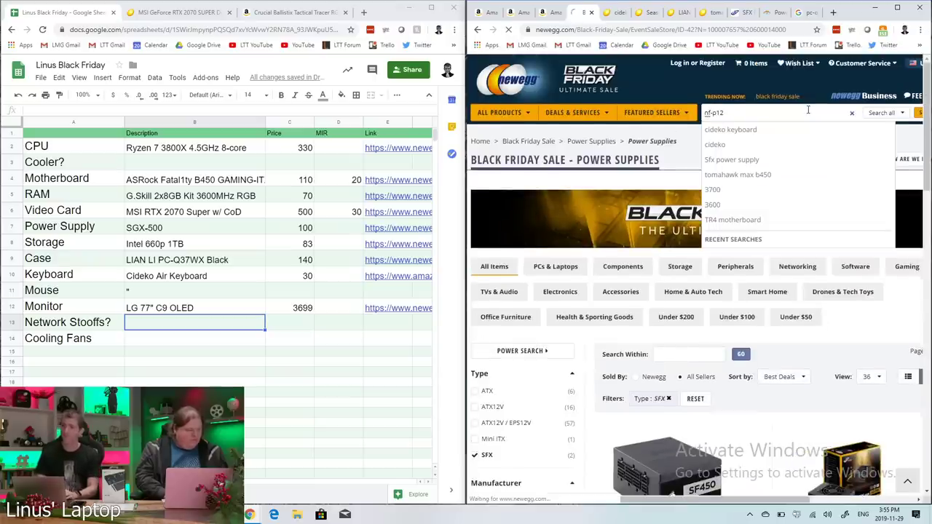
key(Return)
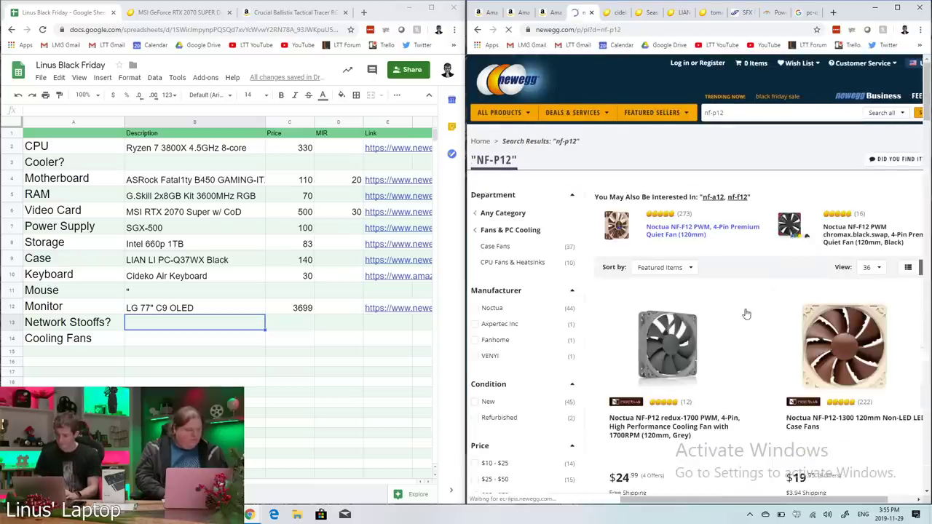
- Compare the models and prices of the Noctua NF-P12 fans in the Newegg search results
scroll(721, 277, down, 5)
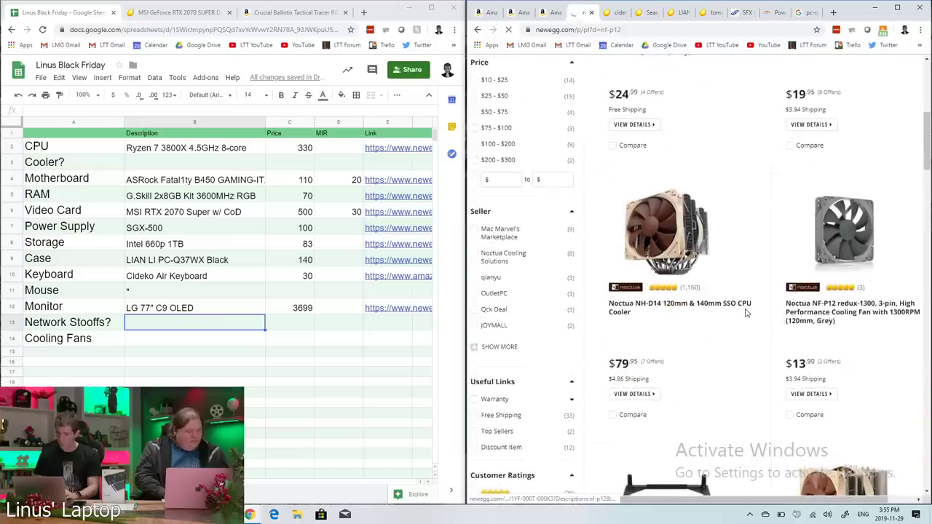
scroll(771, 299, right, 1)
scroll(771, 298, down, 1)
scroll(810, 287, up, 3)
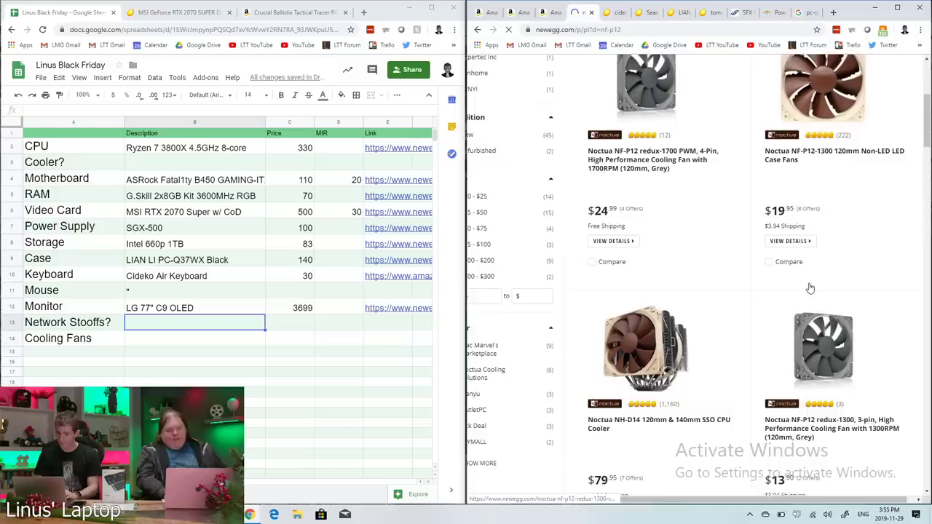
scroll(810, 288, down, 4)
scroll(810, 288, right, 1)
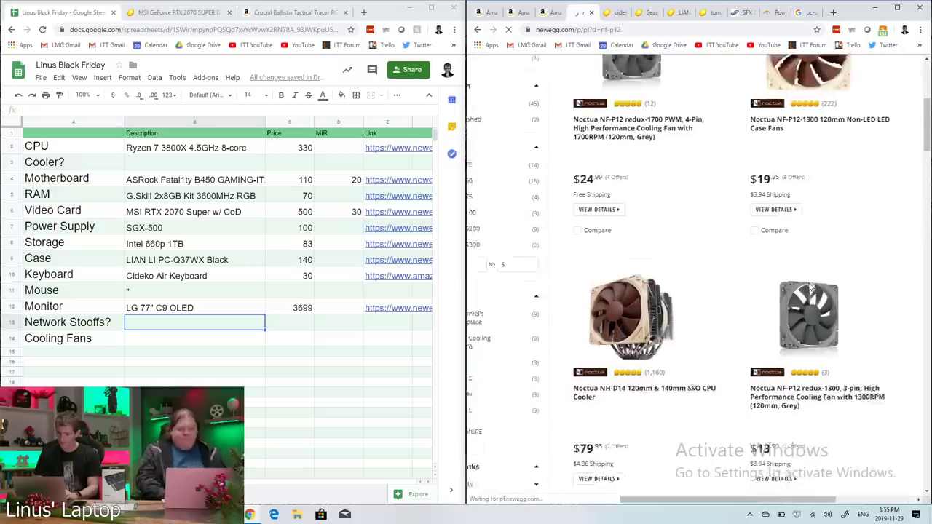
scroll(810, 287, up, 1)
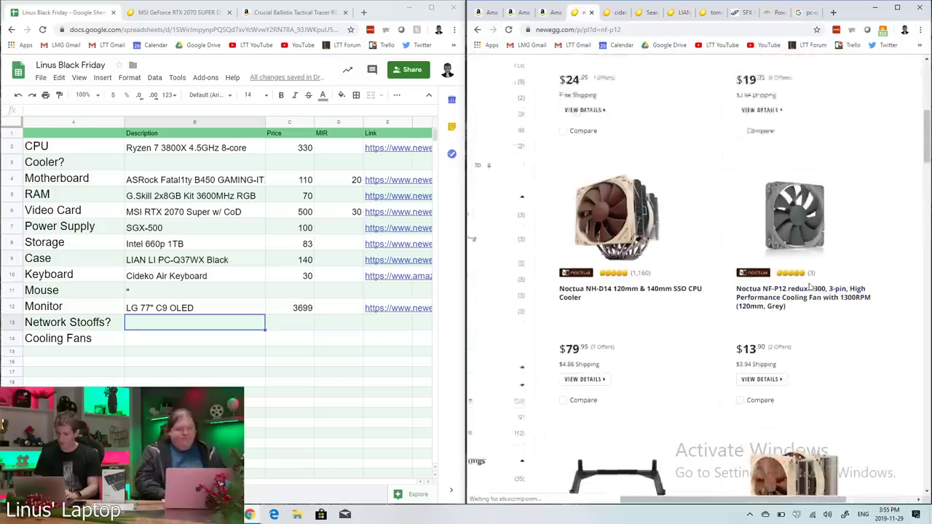
scroll(806, 284, down, 1)
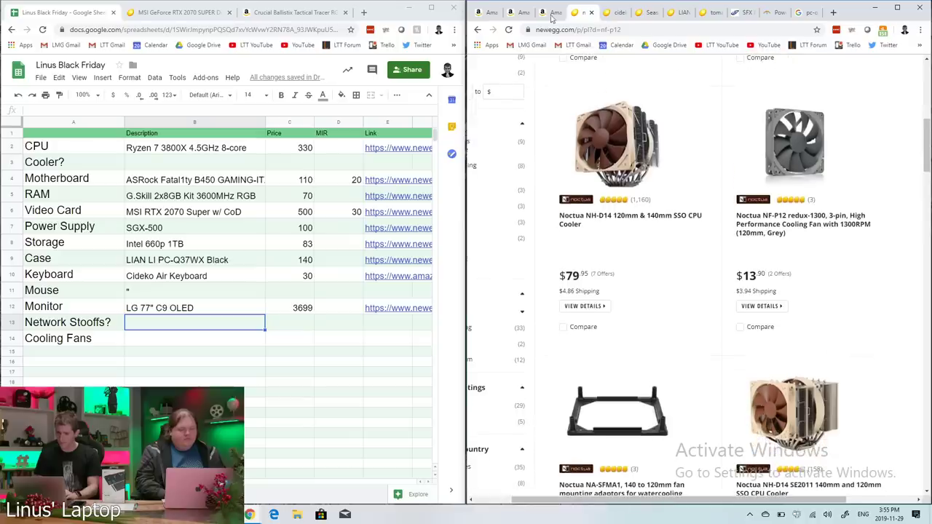
- Check the NF-P12 redux-1700 PWM listing on Amazon and copy the Newegg link address of the Noctua NF-P12 redux-1300
click(516, 13)
click(540, 13)
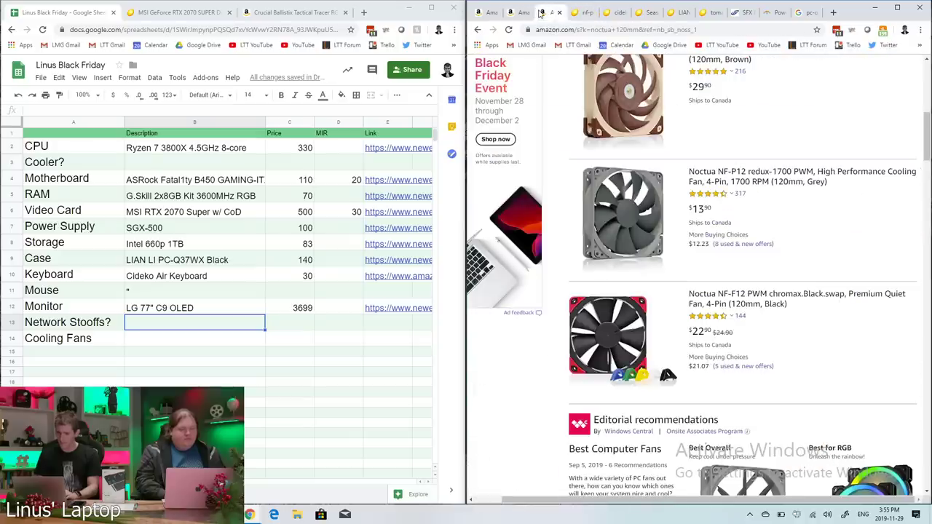
click(775, 189)
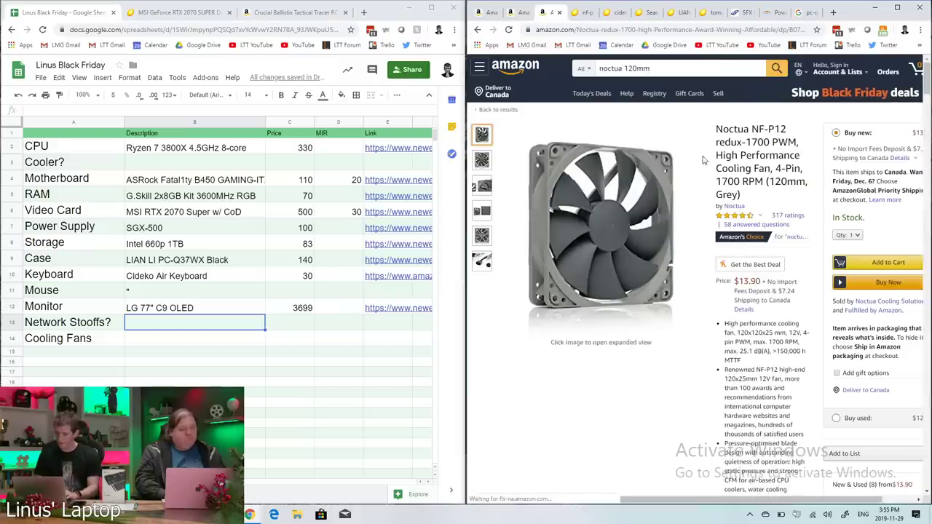
click(588, 12)
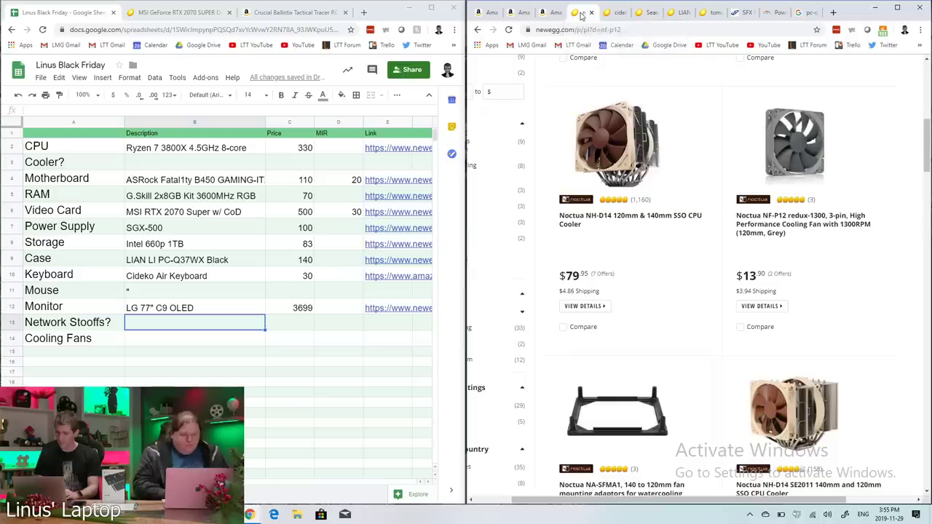
right_click(778, 221)
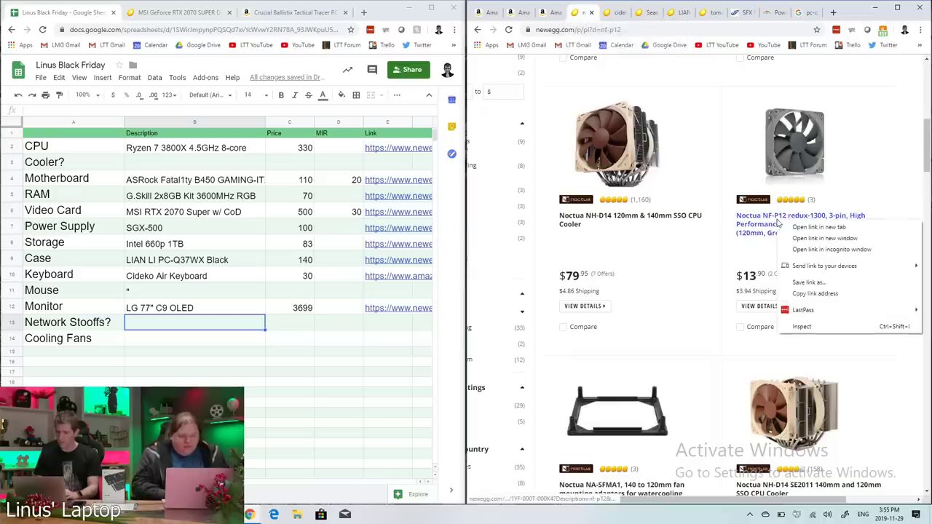
click(815, 294)
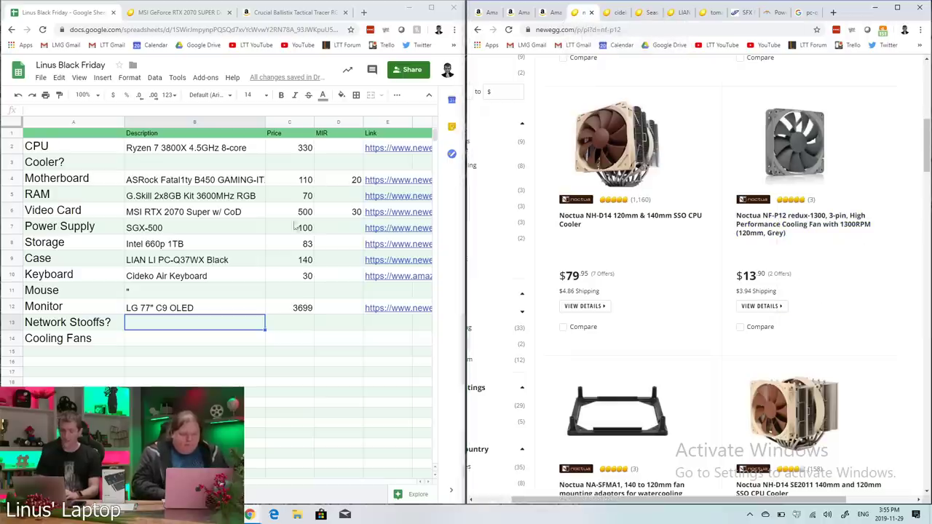
- Fill in the Cooling Fans row with description "2x NF-P12 Redux", price 28 and the copied Newegg link
click(154, 340)
text(2x NF-P12 Redux)
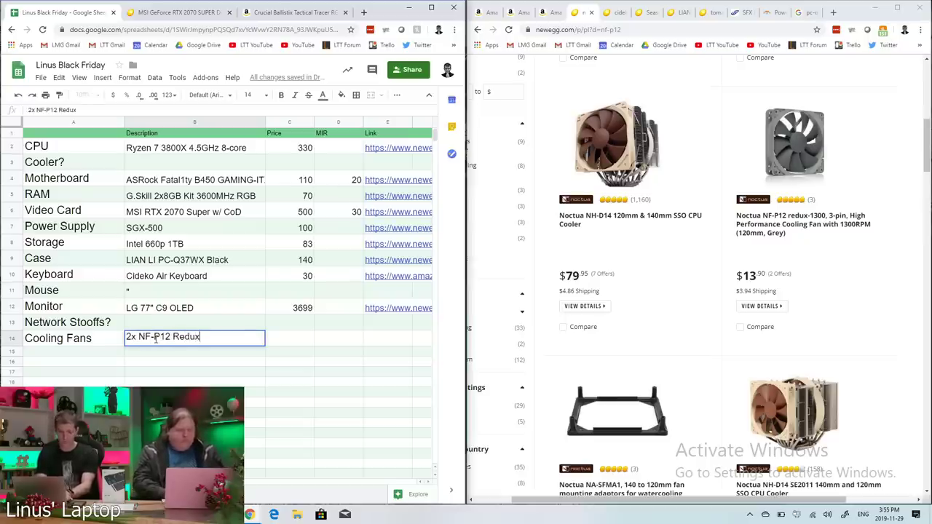
key(Tab)
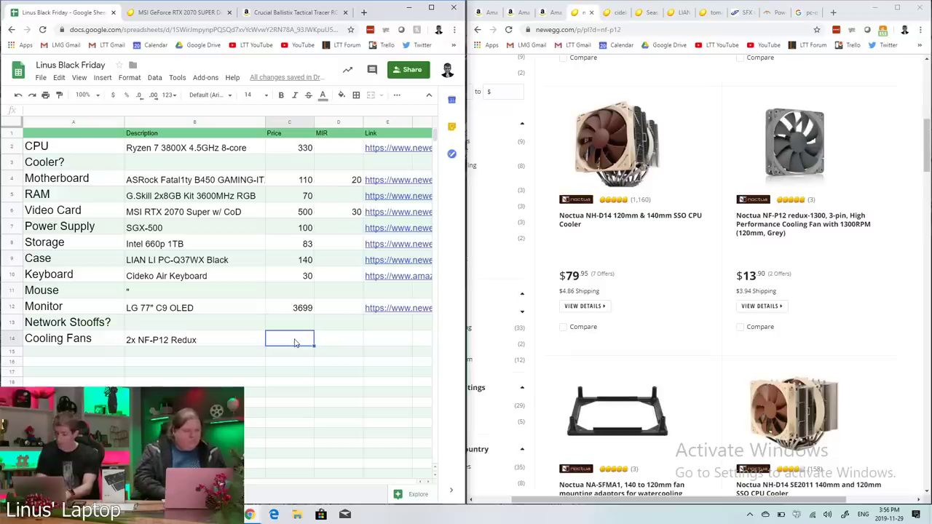
text(28)
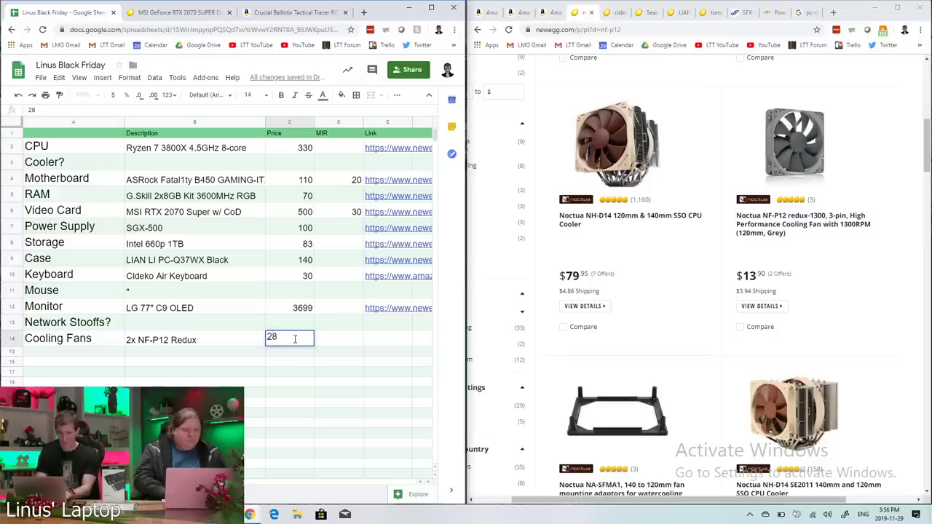
key(Tab)
key(Tab)
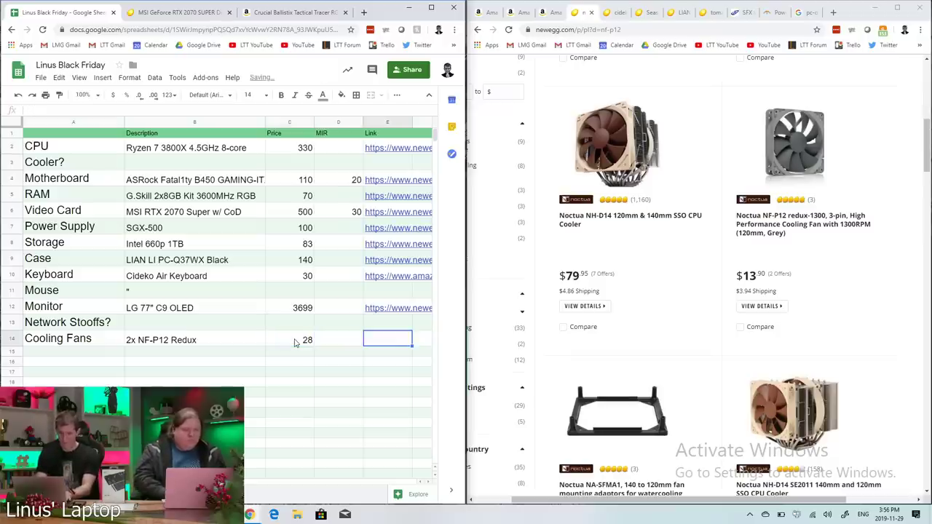
text(https://www.newegg.com/noctua-nf-p12-redux-1300-case-fan/p/1YF-000T-000K4?Description=nf-p12&cm_re=nf-p12-_-1YF-000T-000K4-_-Product)
click(211, 361)
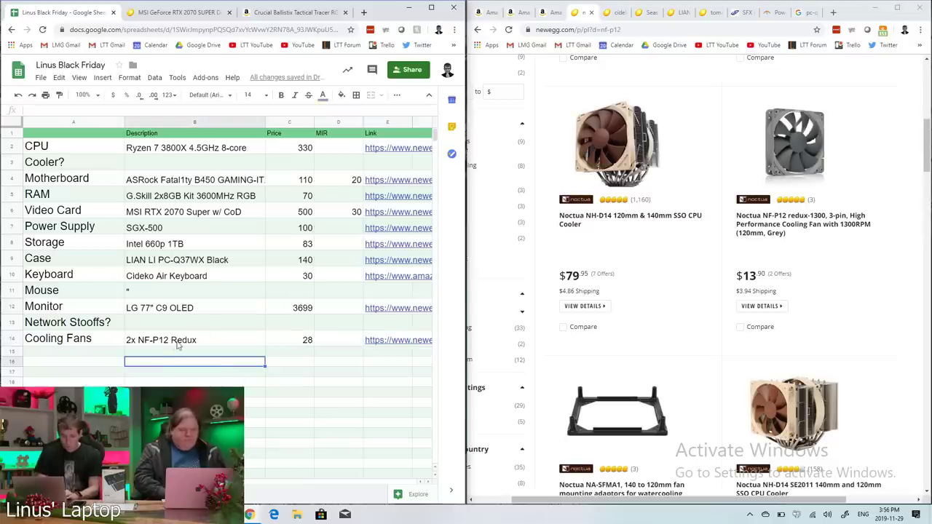
- Recheck the fan listings on Newegg and Amazon, and extend the Cooling Fans description to "2x NF-P12 Redux 1300RPM"
click(306, 308)
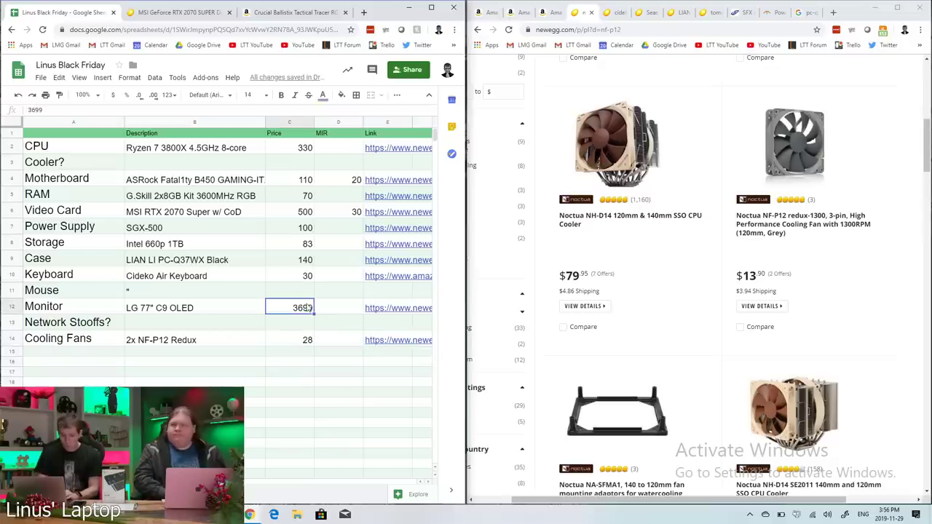
scroll(633, 254, up, 3)
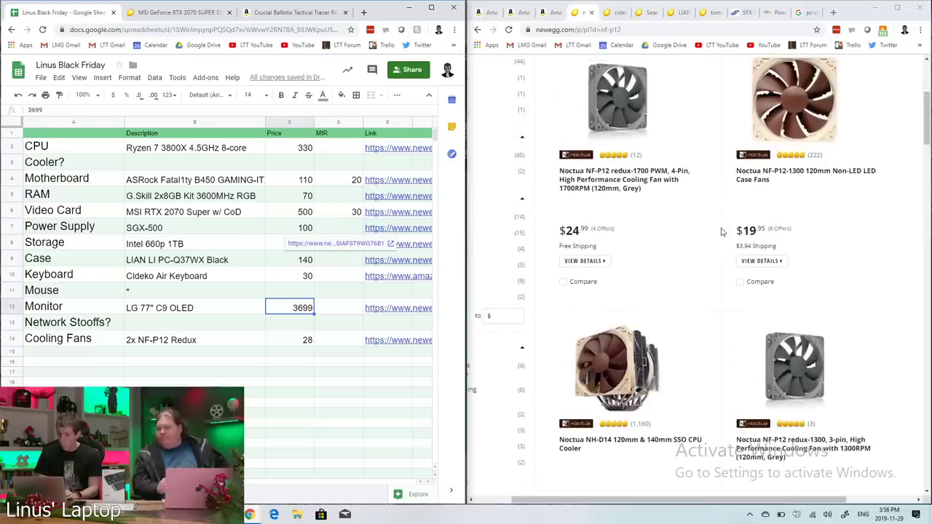
click(519, 12)
click(547, 12)
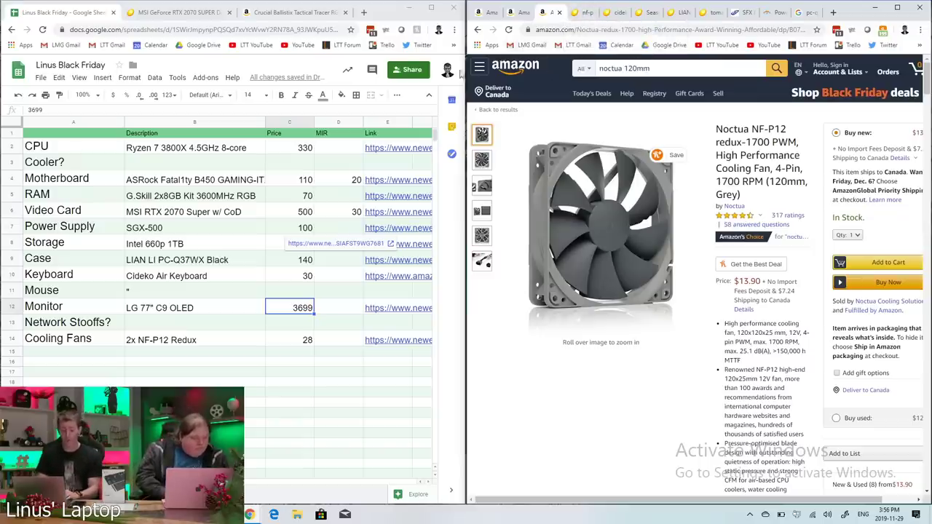
double_click(208, 337)
text(13)
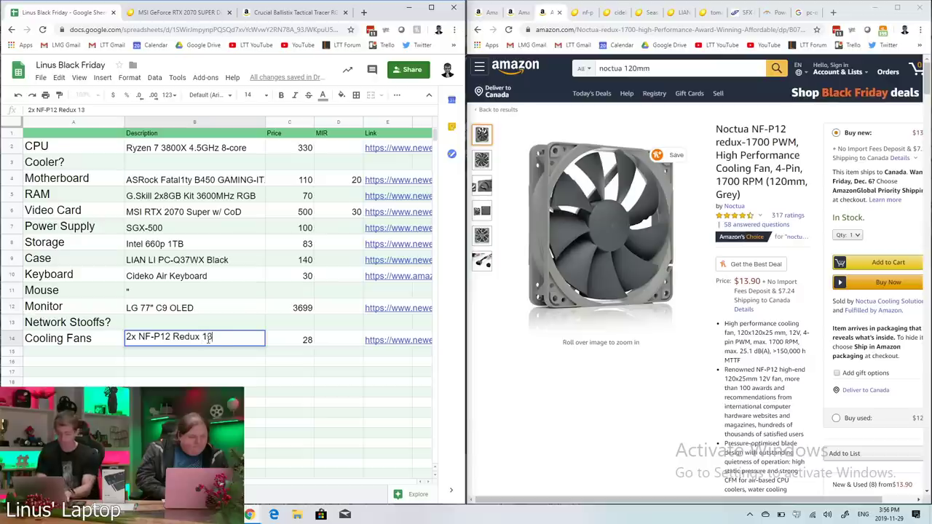
text(00RPM)
key(Return)
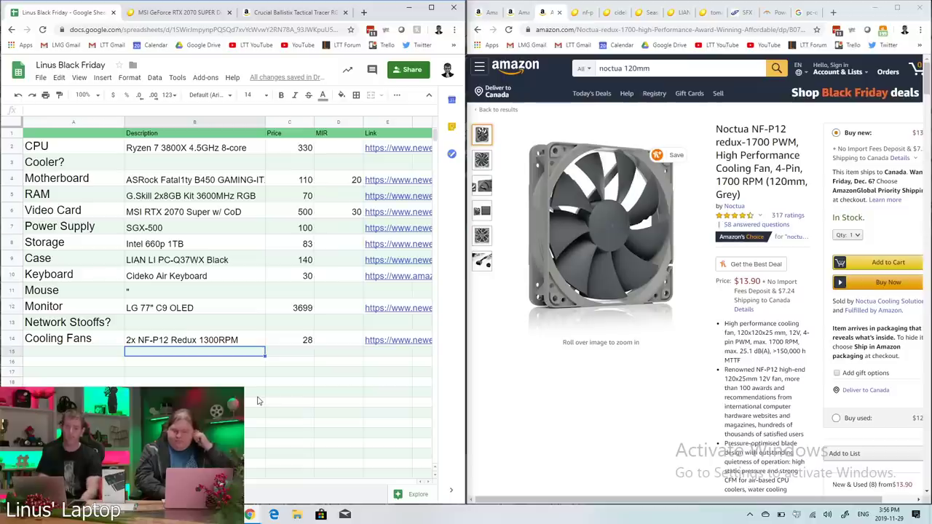
click(185, 245)
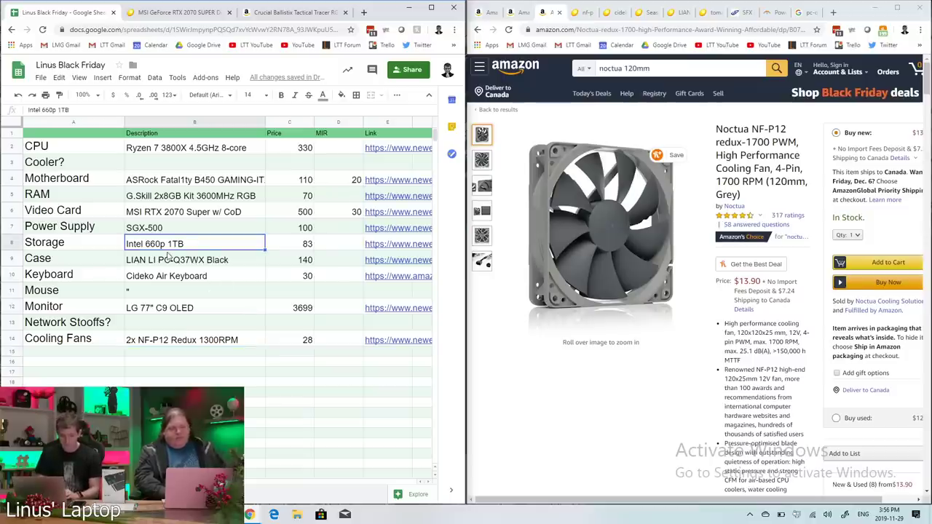
click(177, 164)
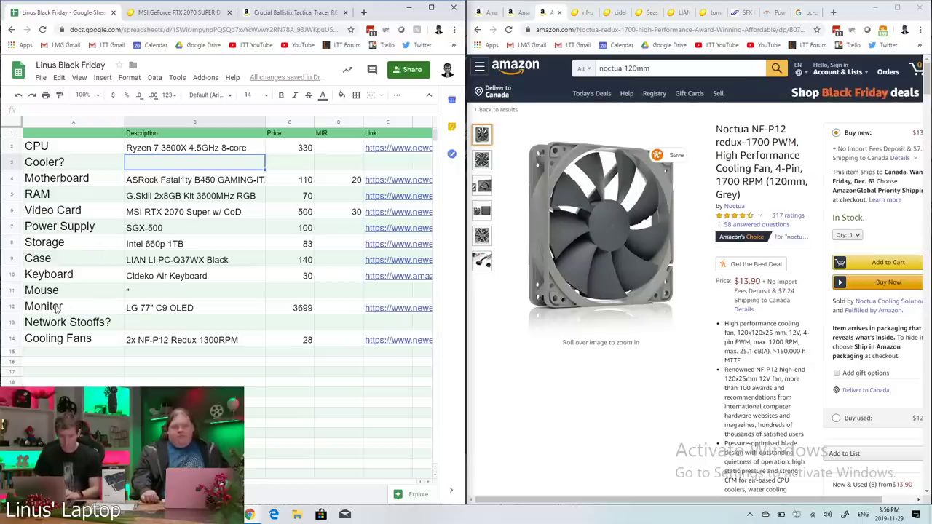
- Move the Monitor row's contents directly below the Cooling Fans row and delete the emptied row 12
drag(53, 308, 418, 314)
key(ctrl+c)
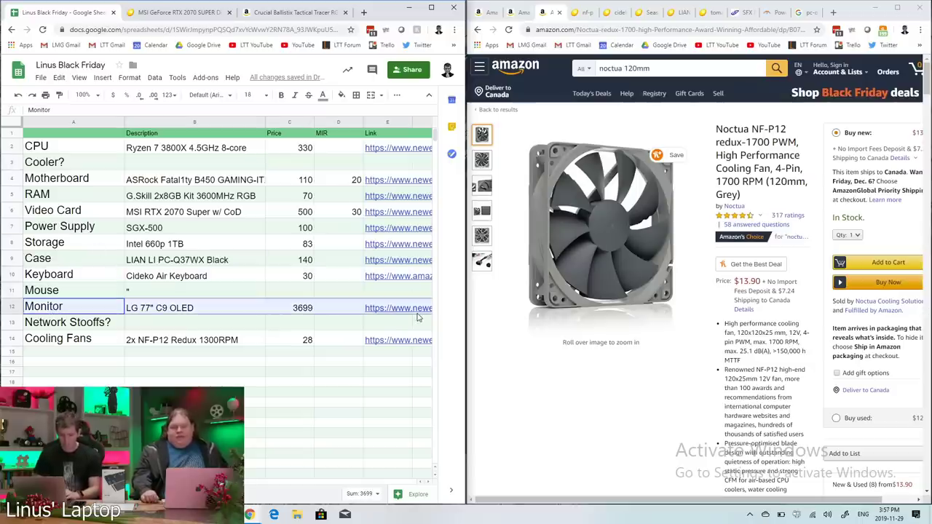
key(Delete)
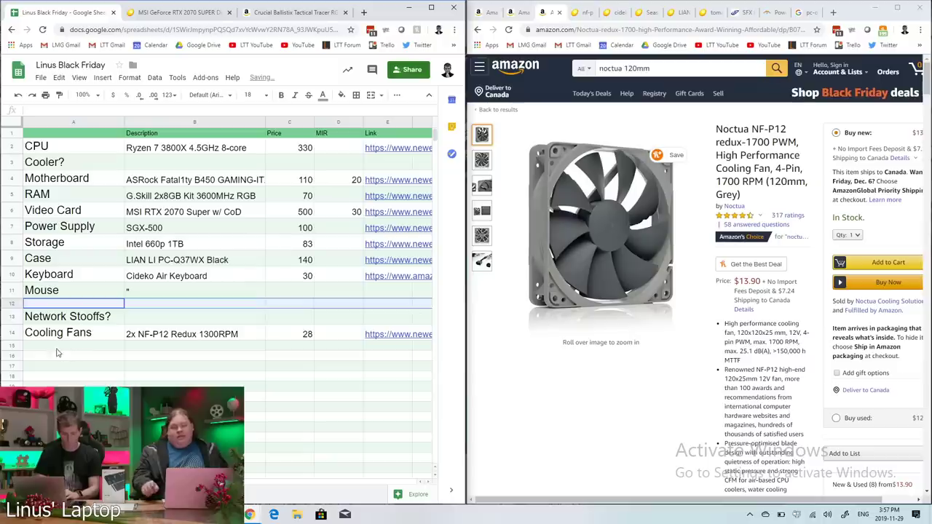
click(58, 352)
key(ctrl+v)
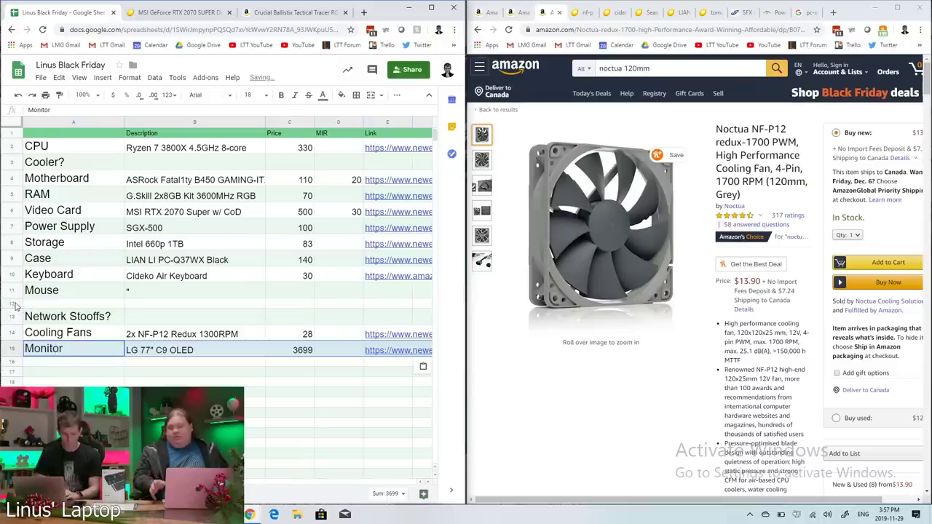
right_click(14, 303)
click(58, 313)
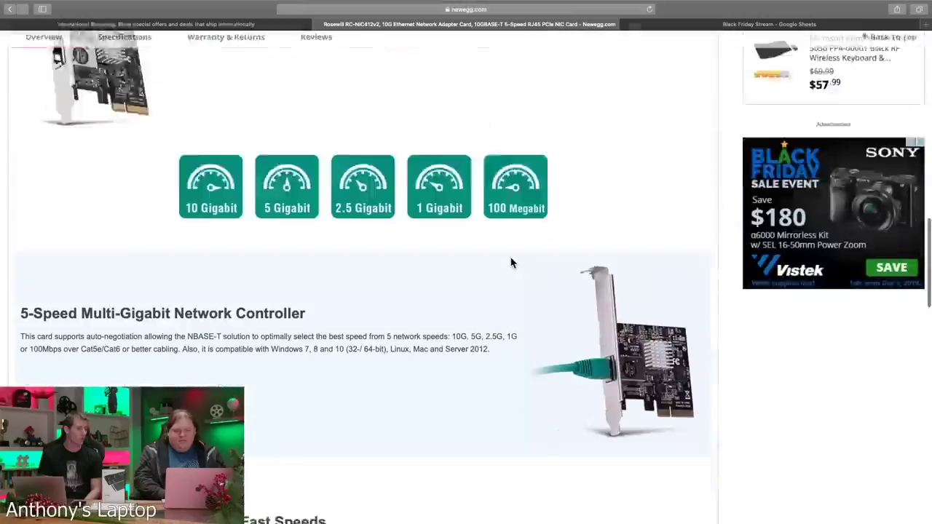
- Examine the features, price and supported speeds on the Rosewill RC-NIC412v2 10G network card's Newegg page
scroll(511, 262, down, 5)
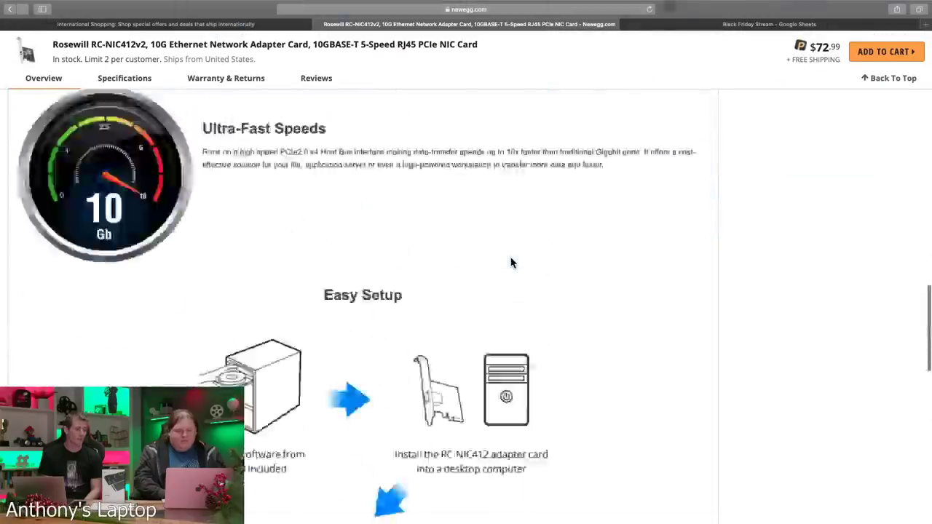
scroll(511, 262, up, 3)
scroll(511, 262, up, 1)
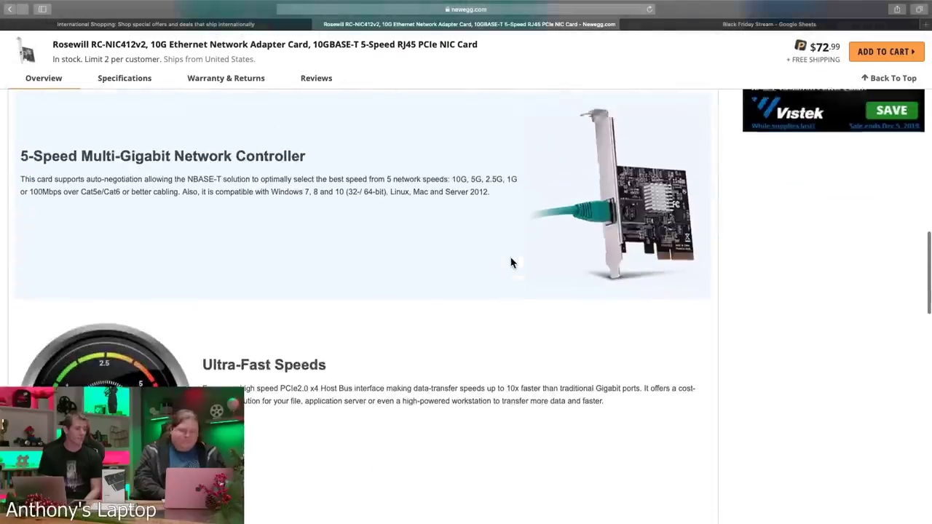
scroll(511, 262, up, 10)
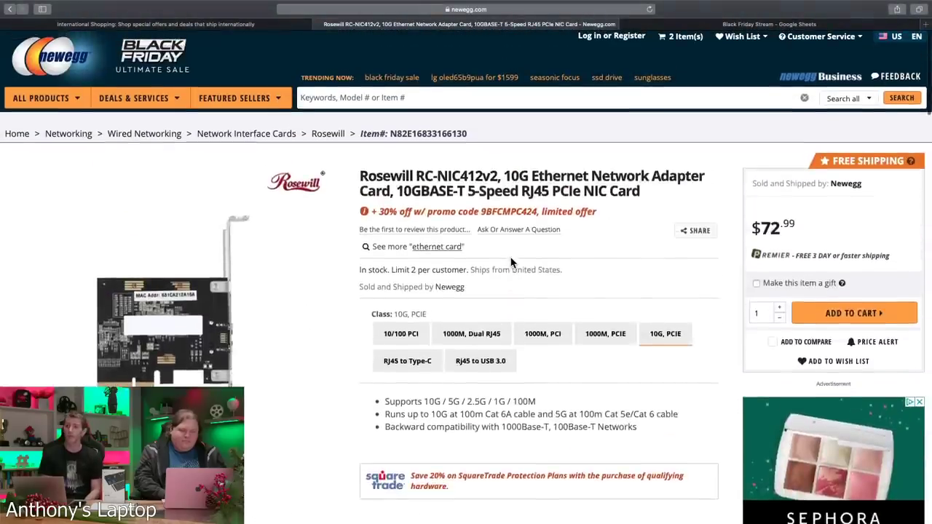
mouse_move(185, 363)
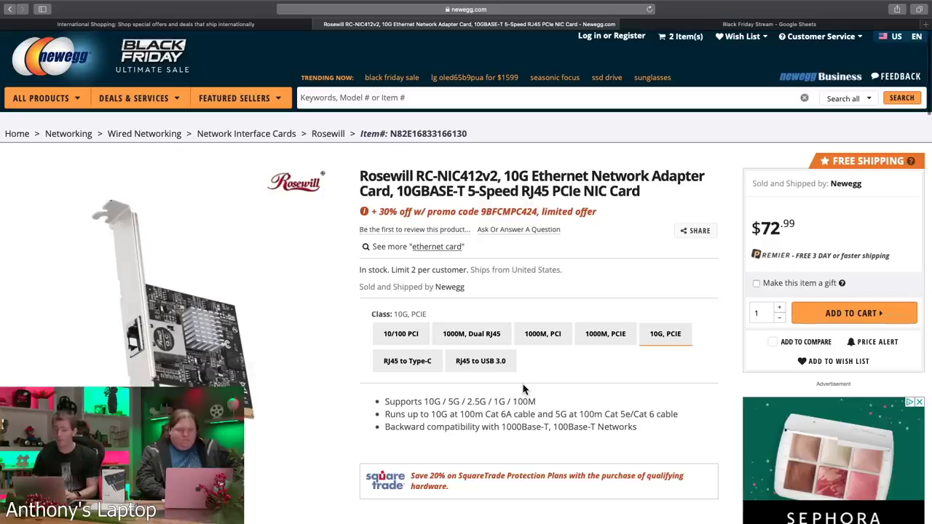
scroll(522, 389, up, 1)
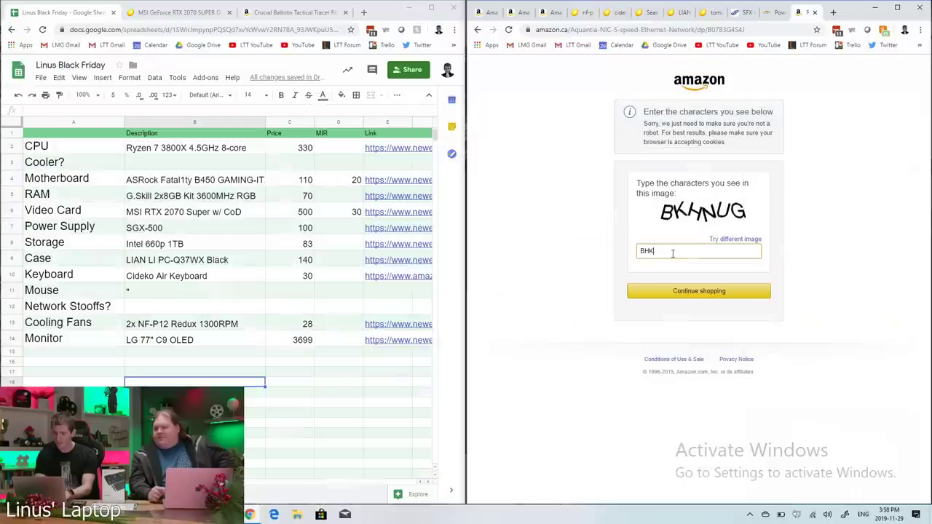
- Pass Amazon's captcha check to view the Aquantia AQtion 10G Pro NIC page, then close that page
text(wlp)
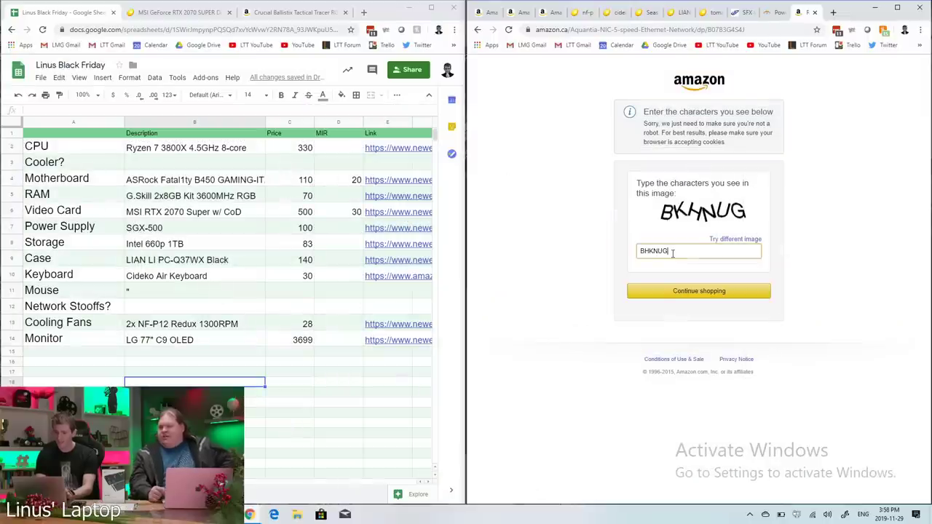
key(Return)
click(672, 253)
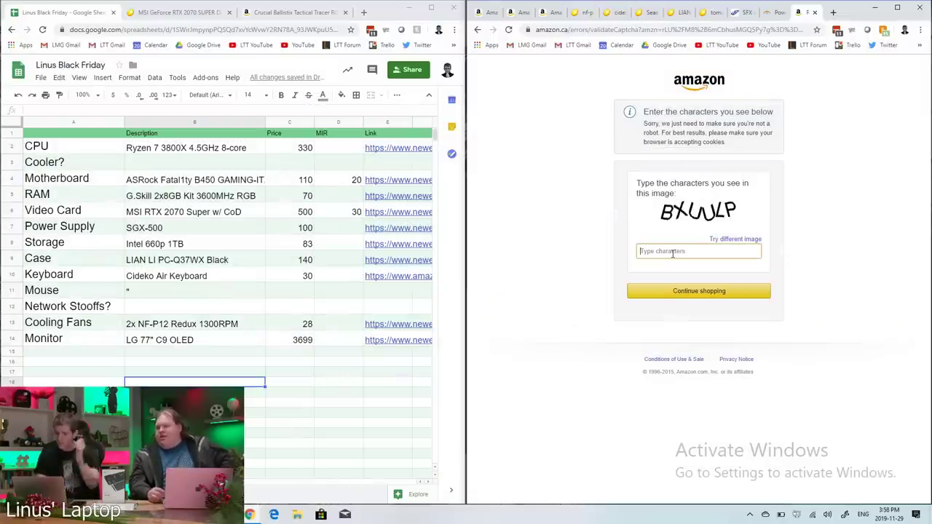
text(BXUULP)
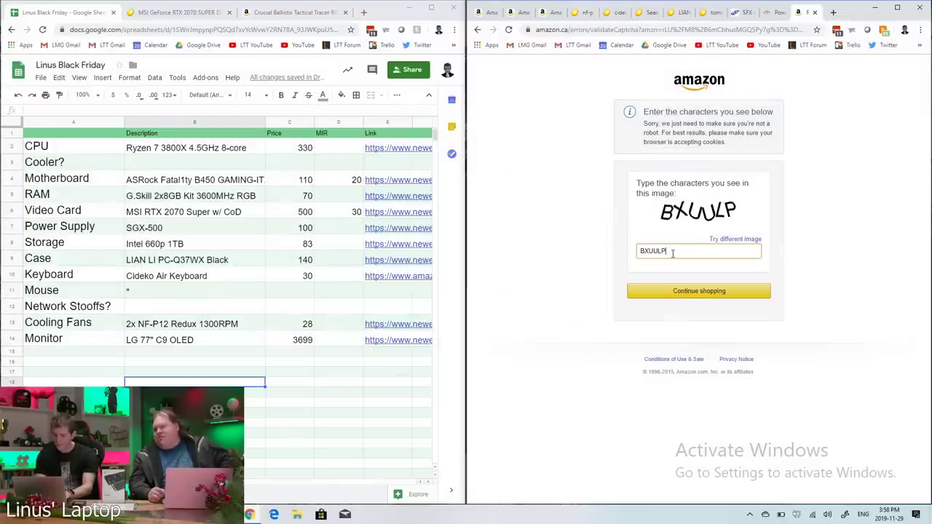
key(Return)
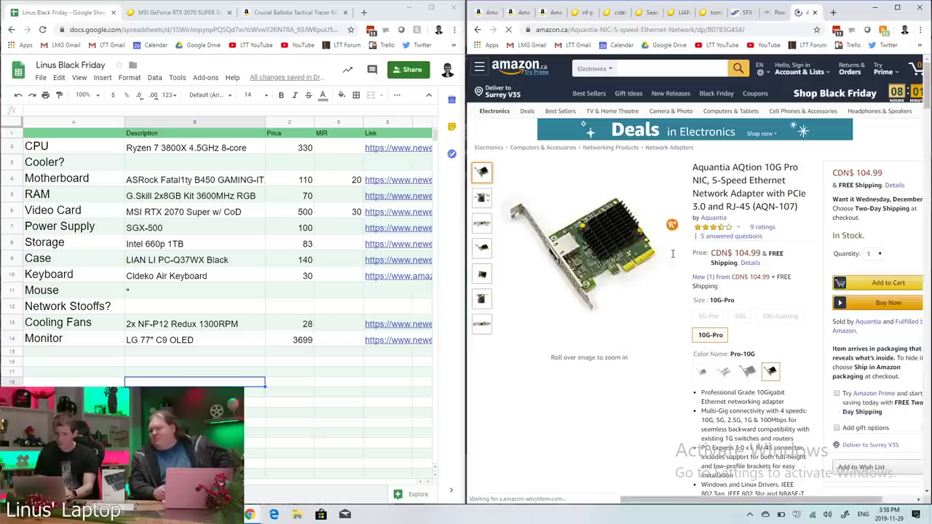
click(814, 12)
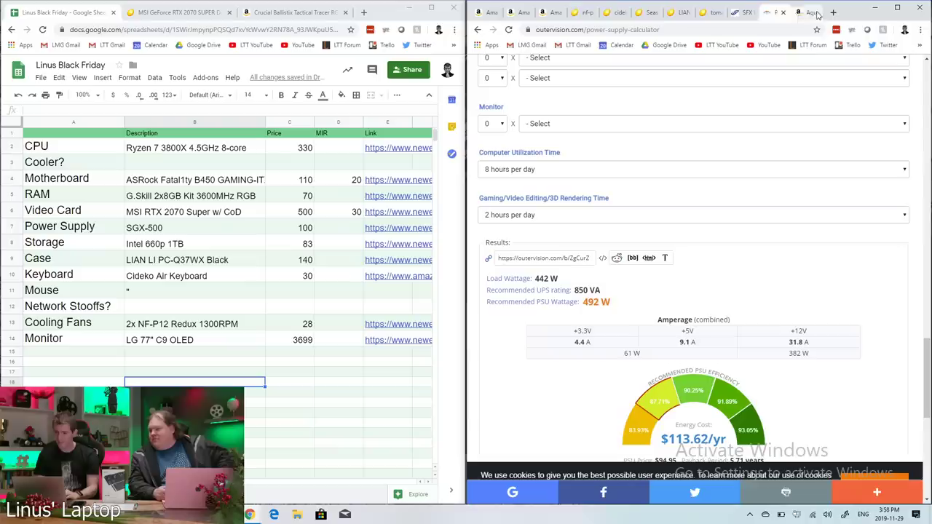
- Search Amazon for "aquantia" from the open keyboard listing
click(540, 11)
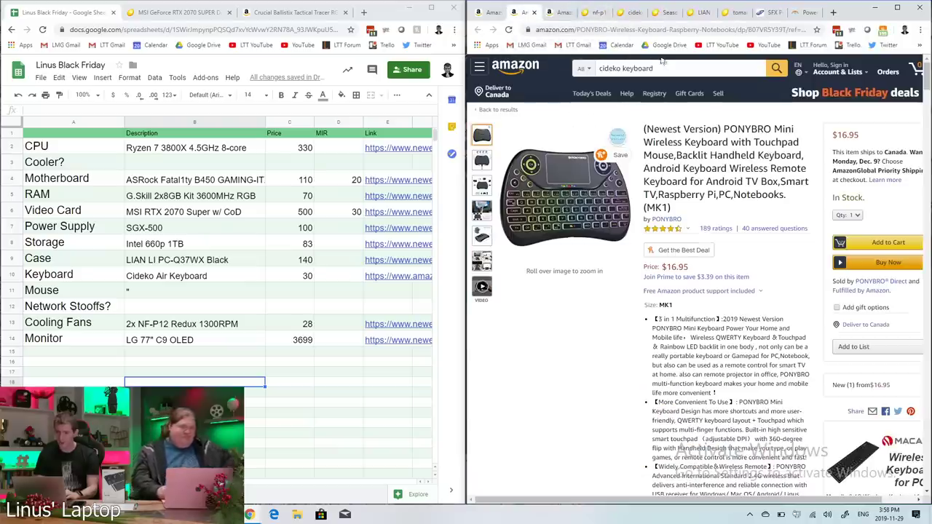
text(aquantia)
key(Return)
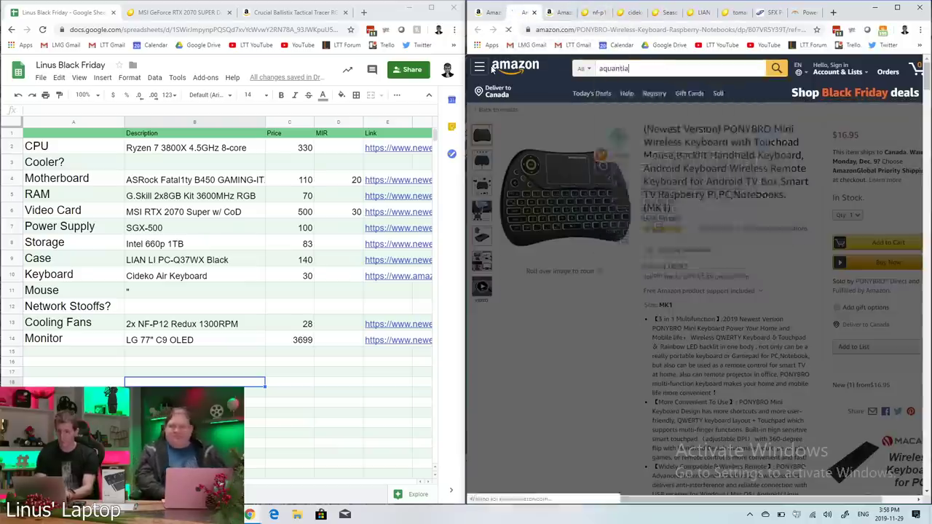
- Search Newegg for "aquantia" and browse the results for 10G network cards
click(591, 12)
scroll(720, 218, up, 5)
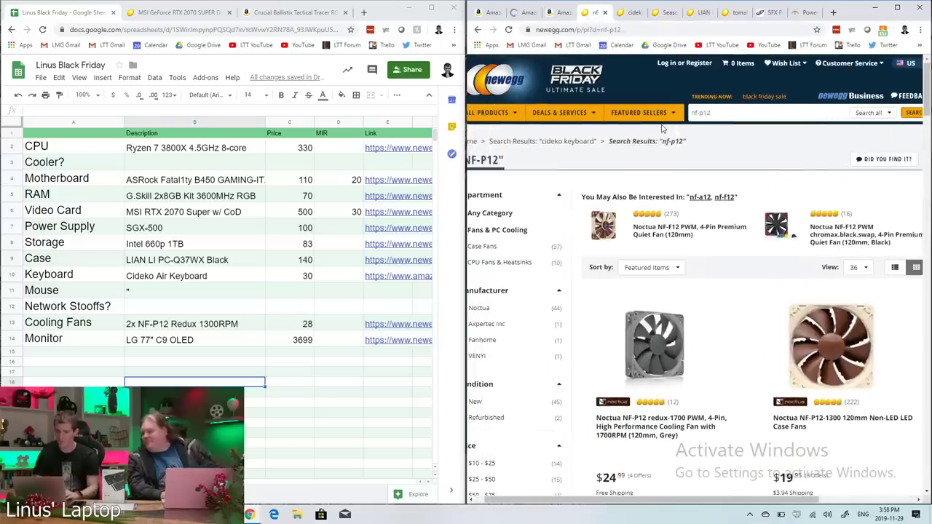
triple_click(723, 115)
mouse_move(647, 128)
text(aquantia)
key(Return)
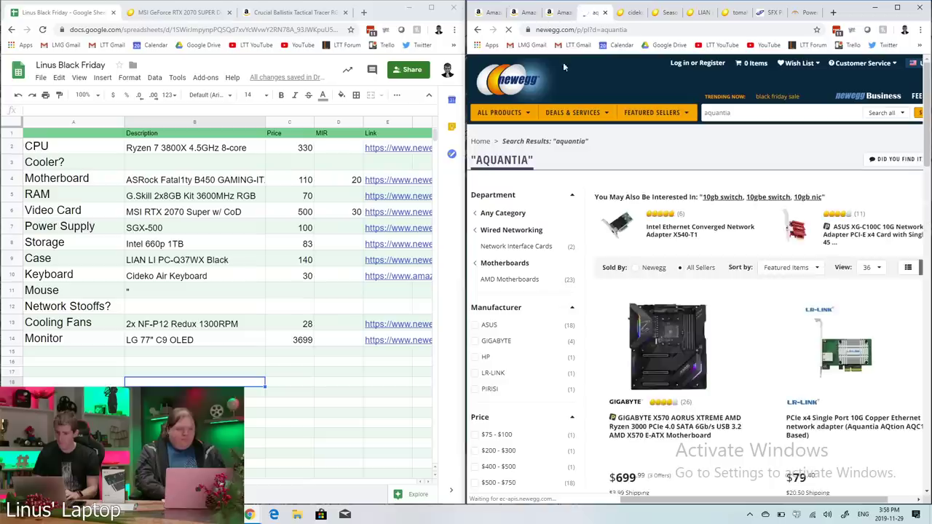
scroll(747, 281, down, 3)
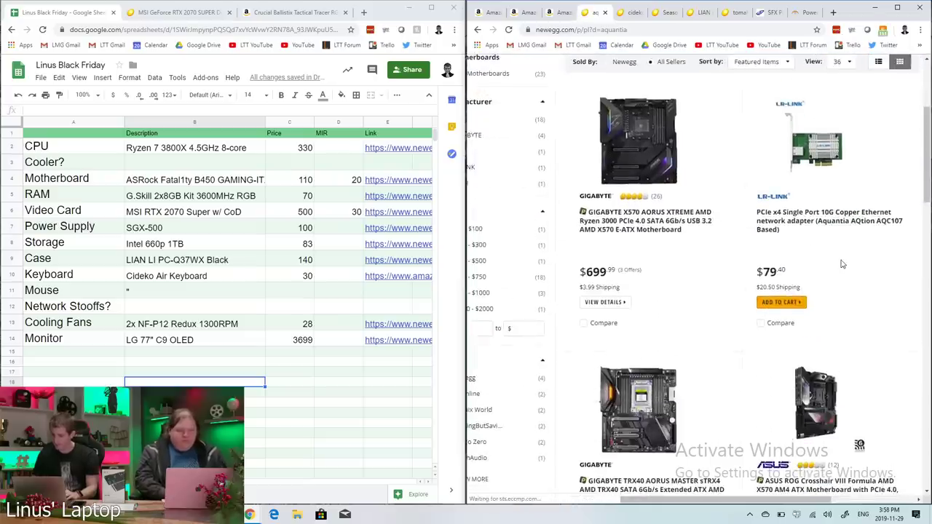
scroll(842, 264, down, 5)
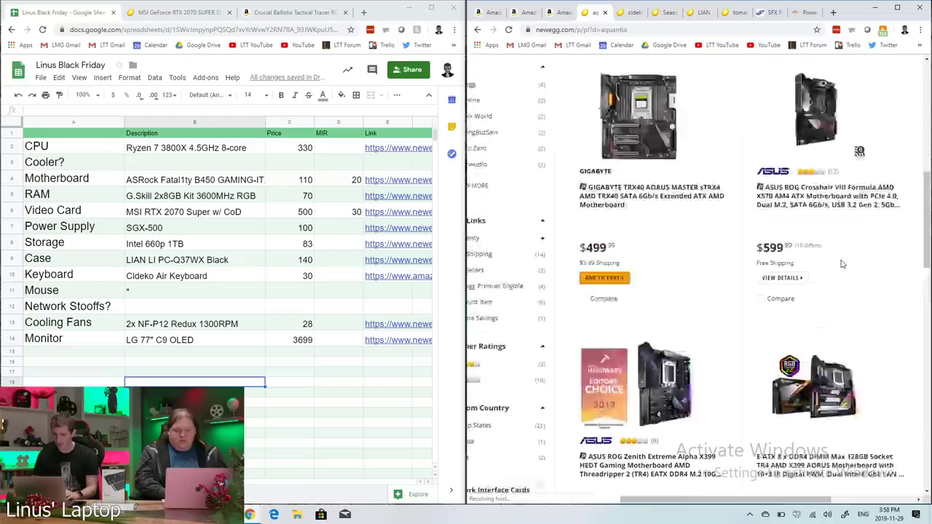
scroll(697, 269, down, 6)
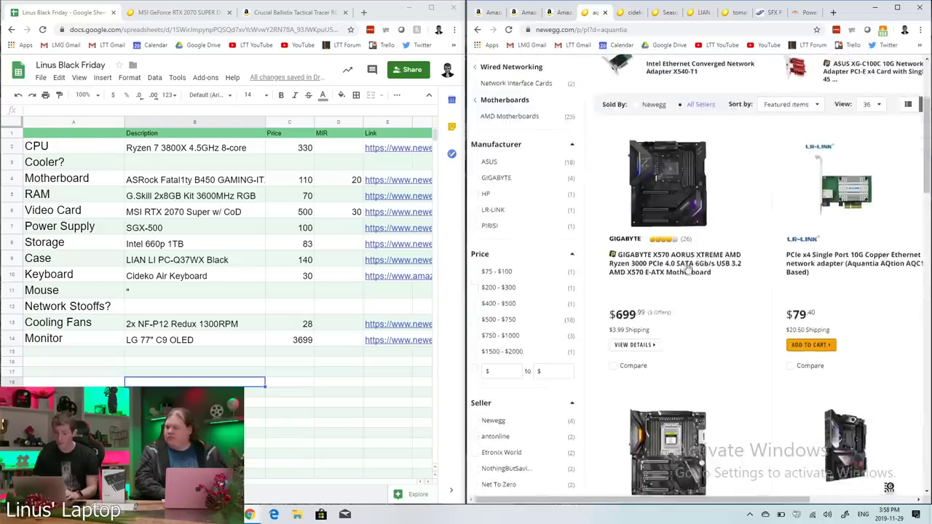
scroll(687, 269, down, 5)
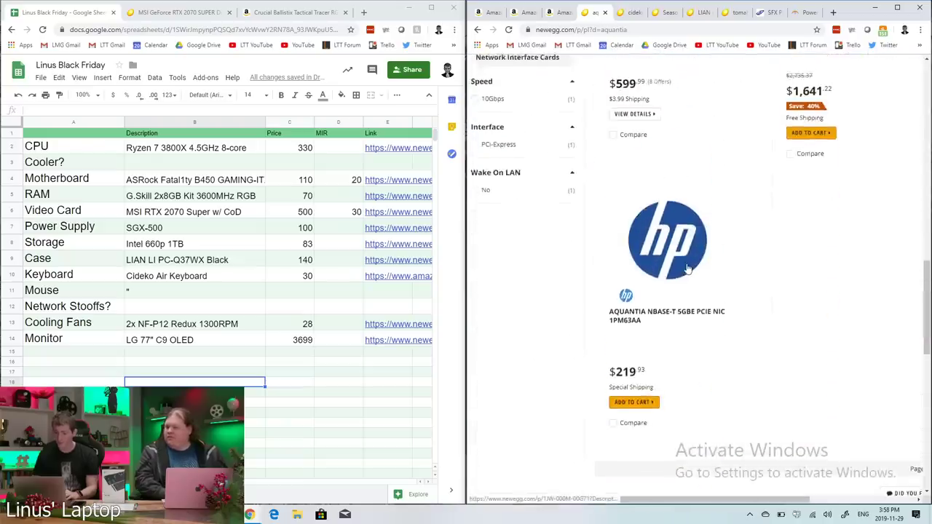
scroll(687, 270, up, 15)
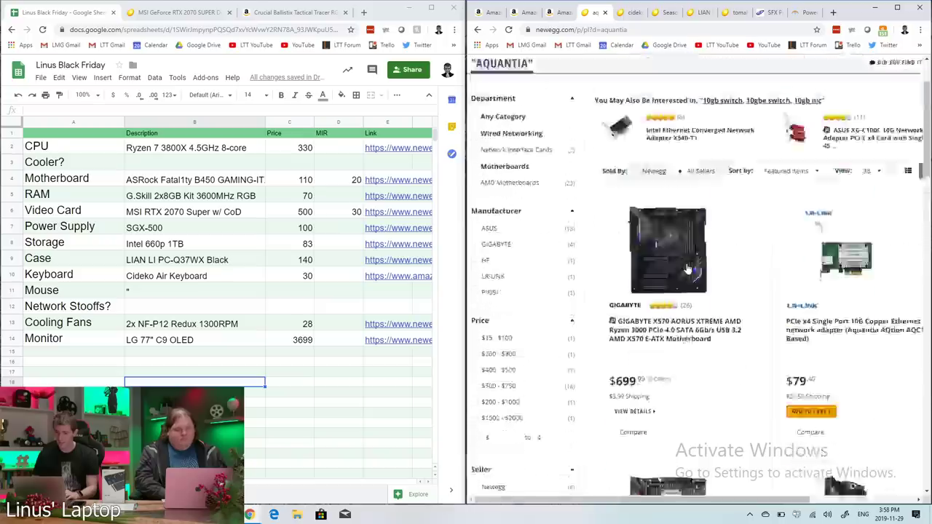
- Return to the Newegg home page and repeat the search for "aquantia"
click(508, 68)
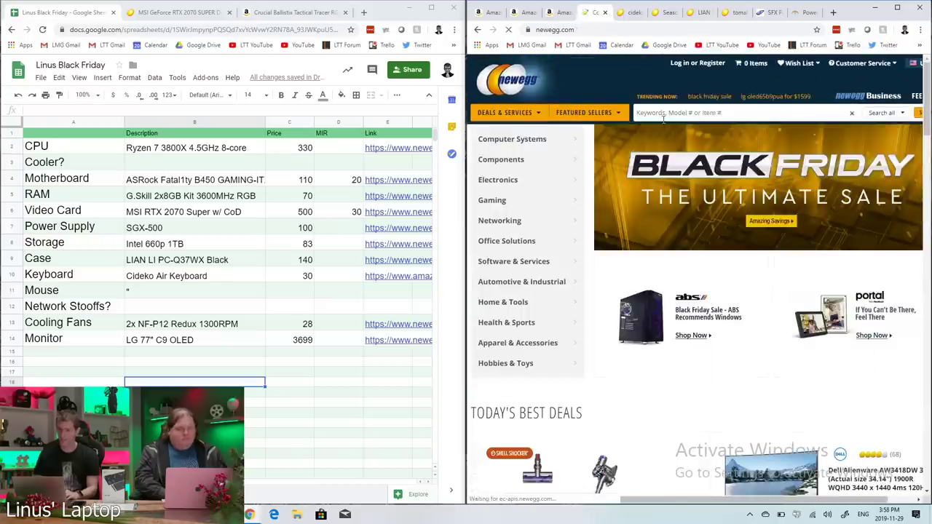
click(663, 115)
text(aquantiu)
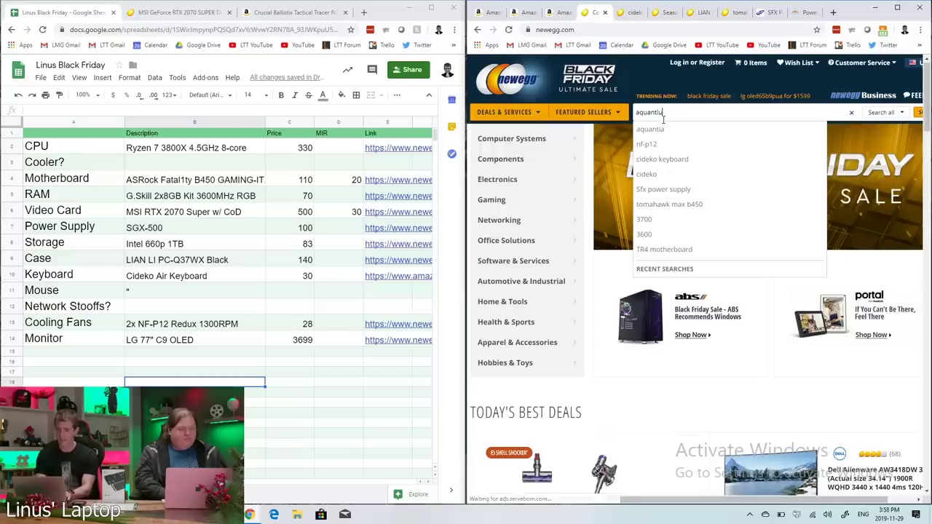
key(Return)
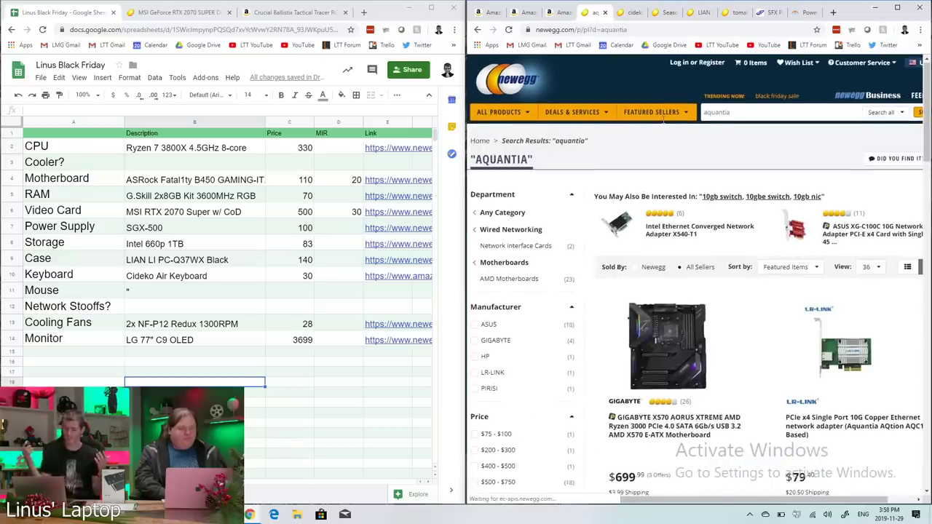
- Open the suggested ASUS XG-C100C 10G Network Adapter in a separate tab and review its price and supported speeds
scroll(739, 341, down, 2)
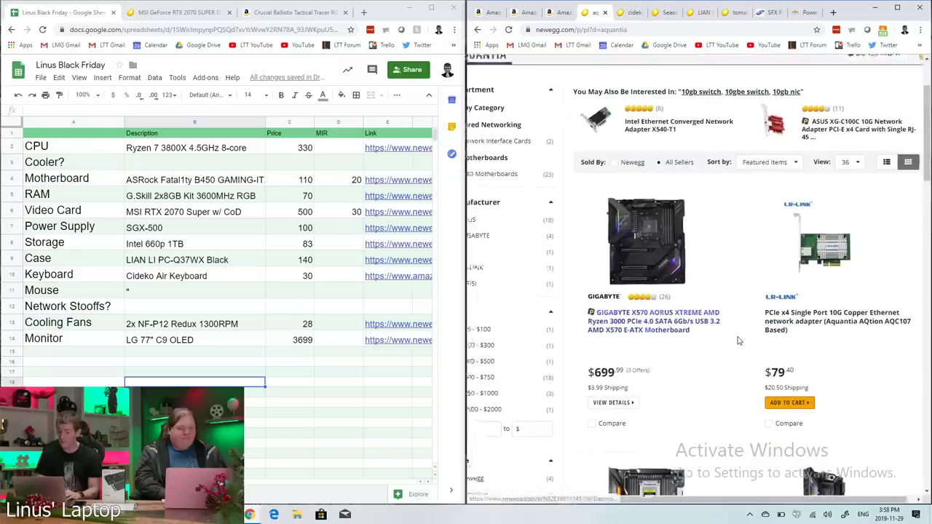
right_click(829, 122)
click(830, 129)
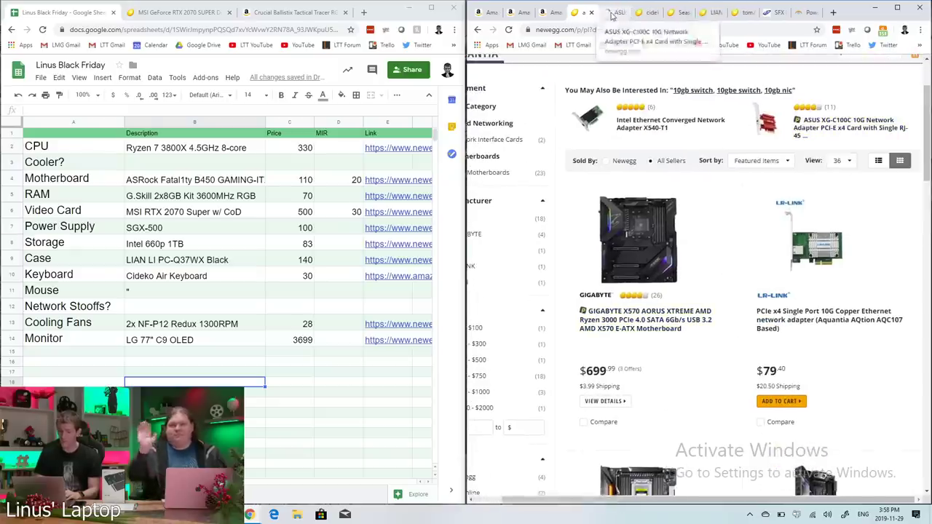
click(612, 13)
scroll(632, 308, down, 2)
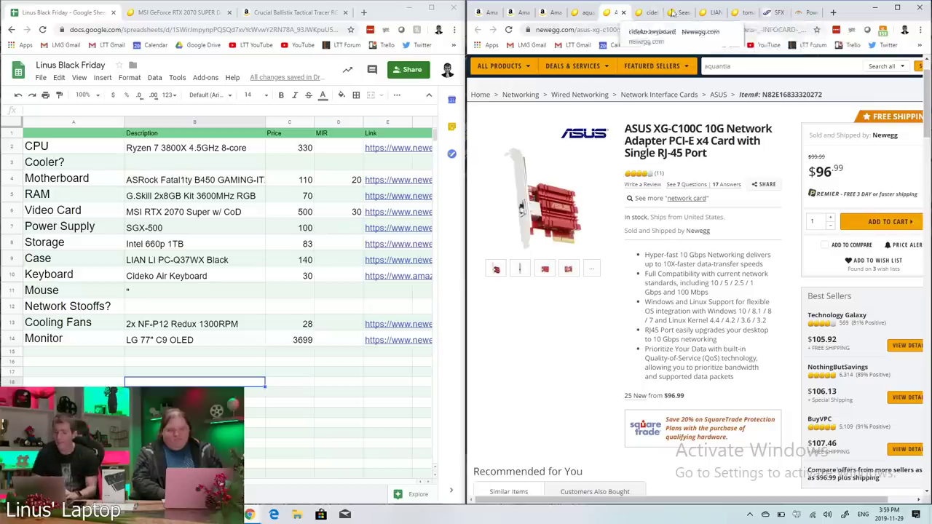
- Search Google for "aquantia 10gibt" in place of the power supply calculator page
click(807, 15)
click(713, 30)
text(a)
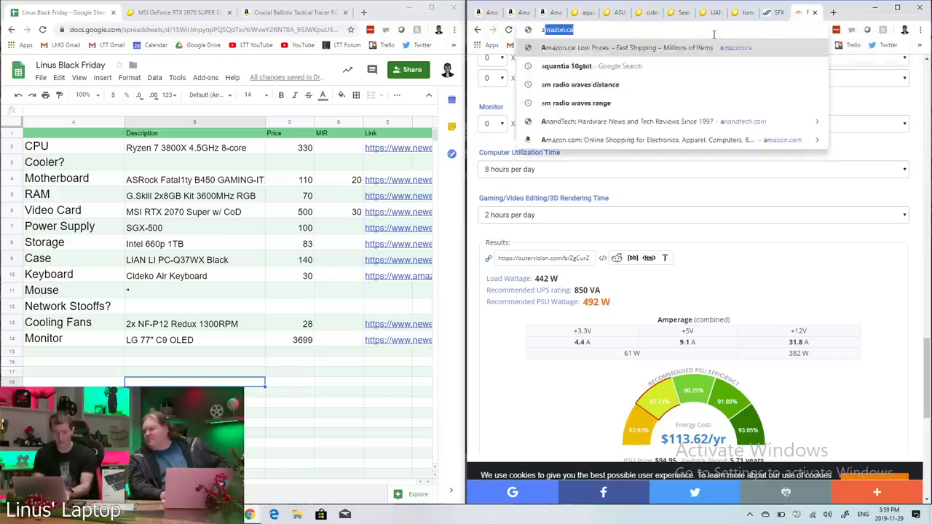
text(quantia 10gbit)
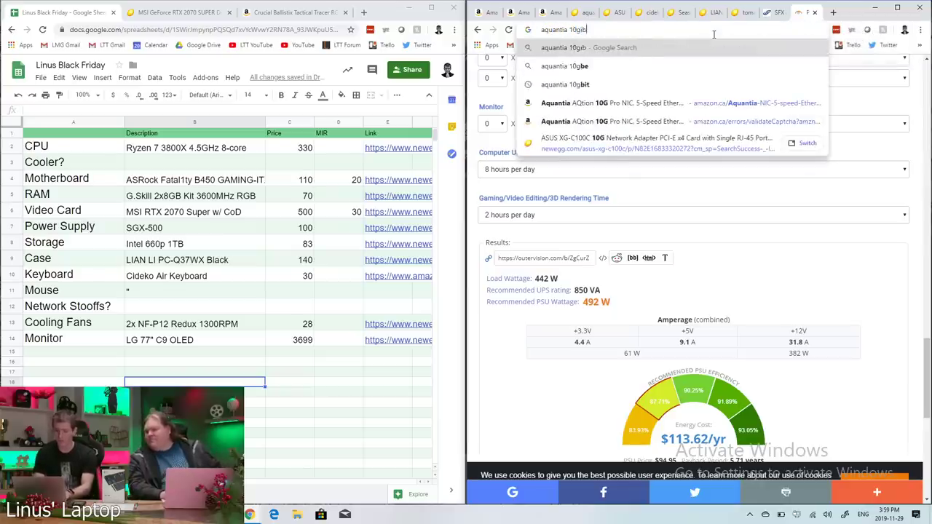
key(Return)
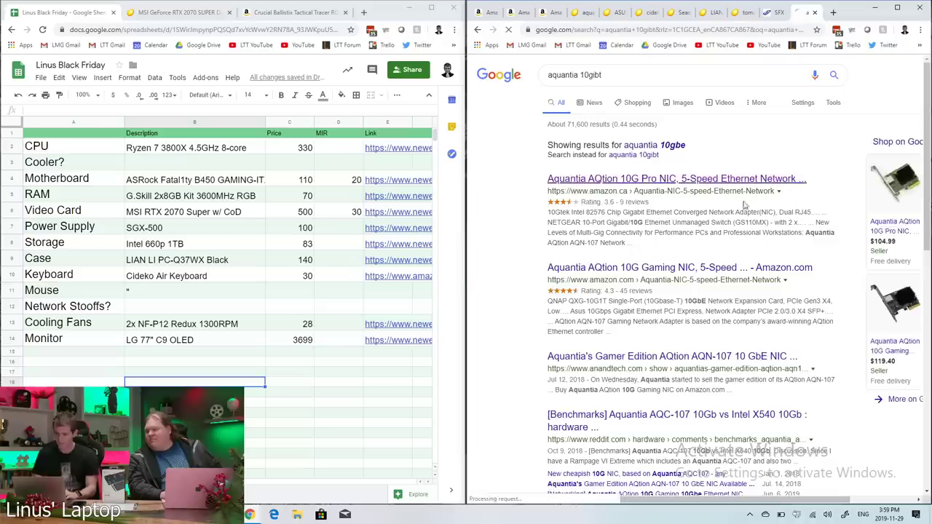
- Open the Amazon.ca result for the Aquantia AQtion 10G Pro NIC and examine its price, features and related cards
click(633, 182)
scroll(660, 276, down, 3)
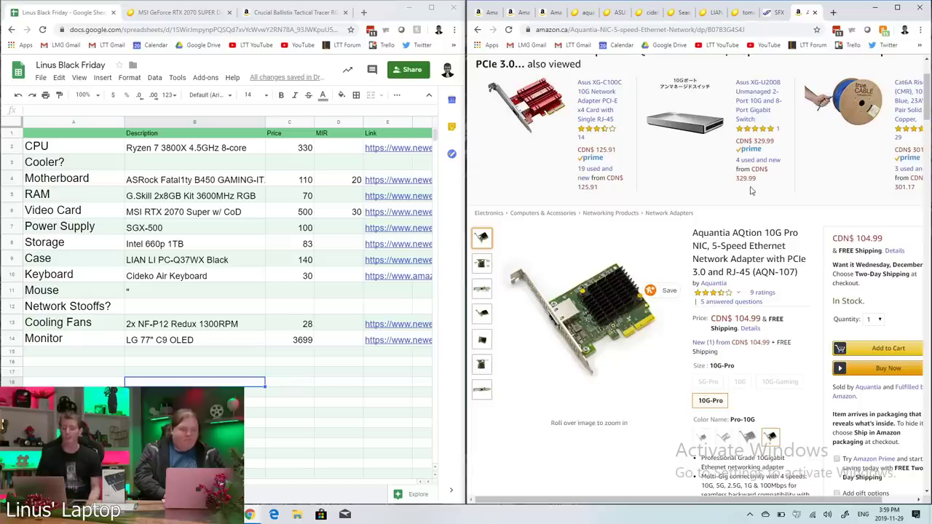
scroll(752, 191, up, 1)
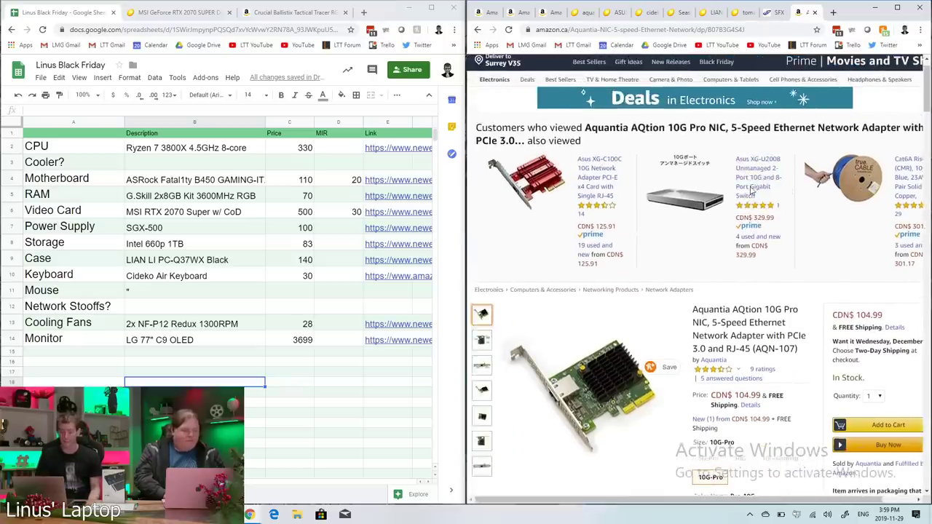
scroll(751, 189, down, 2)
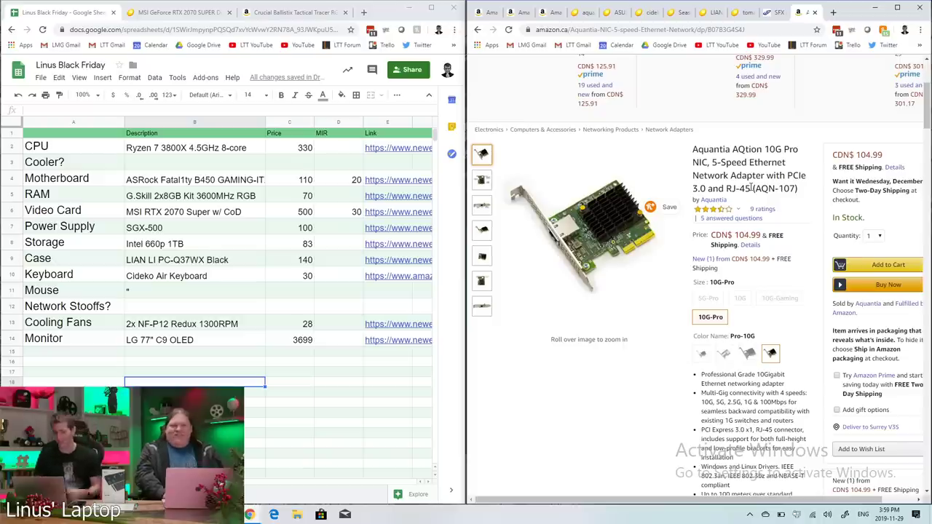
click(174, 277)
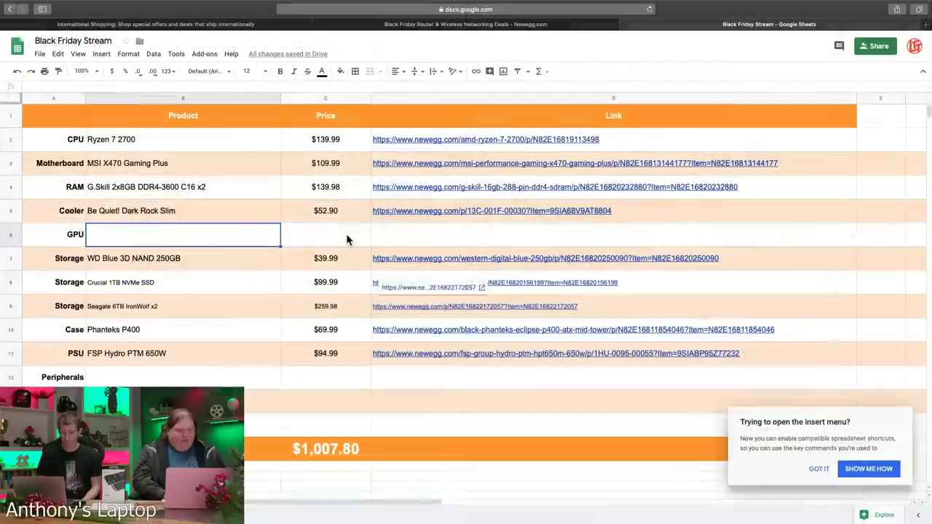
key(Down)
key(Up)
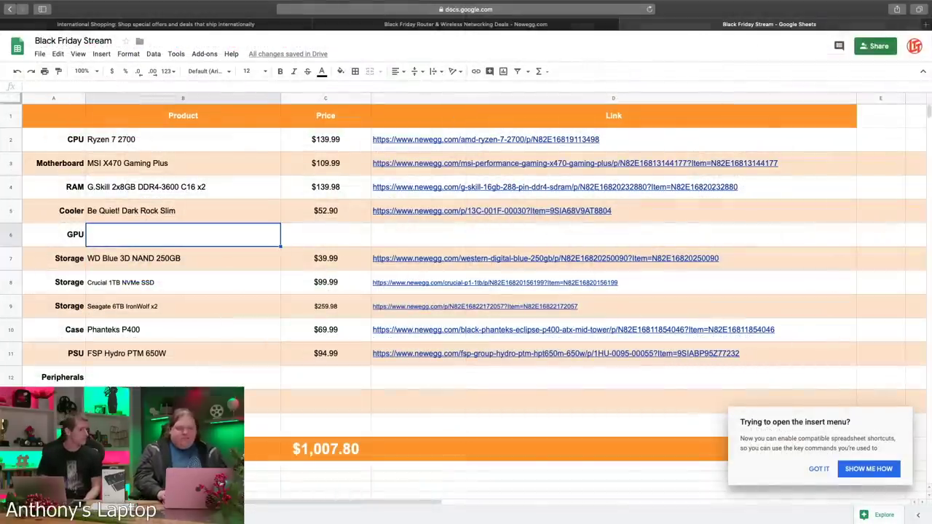
key(Right)
key(Left)
key(Right)
key(Left)
key(Right)
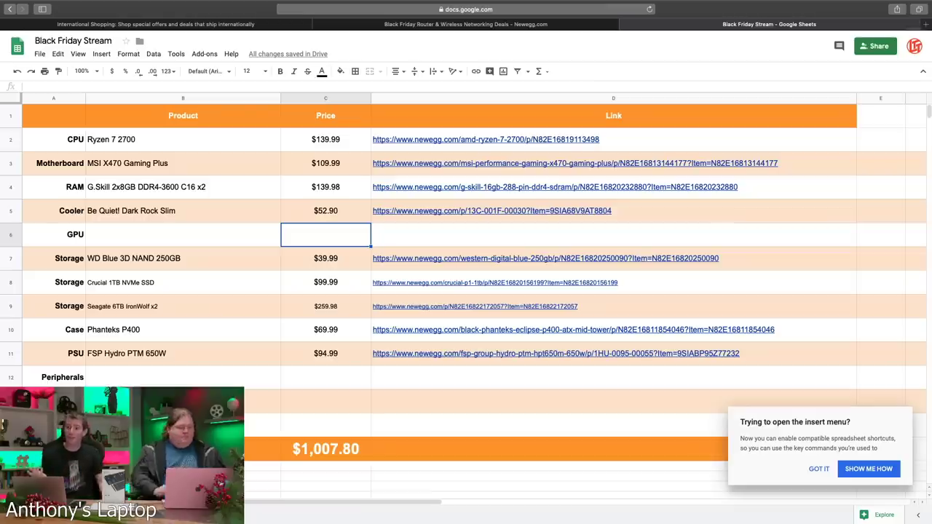
scroll(465, 255, down, 2)
scroll(216, 278, up, 2)
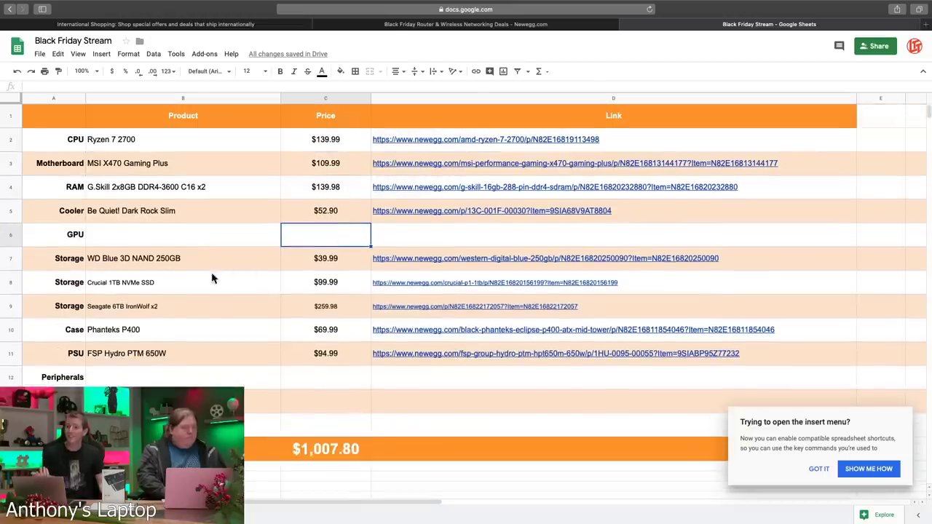
click(173, 239)
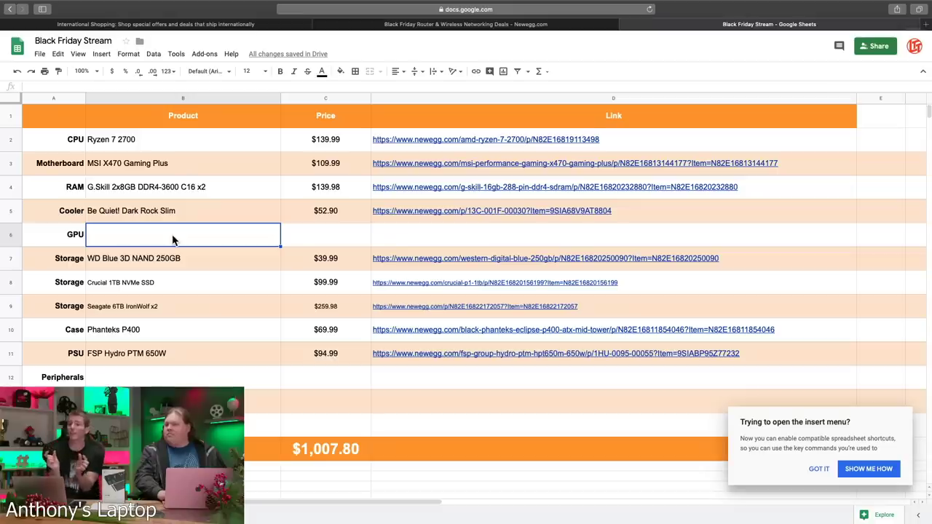
click(309, 233)
click(218, 377)
key(Down)
key(Down)
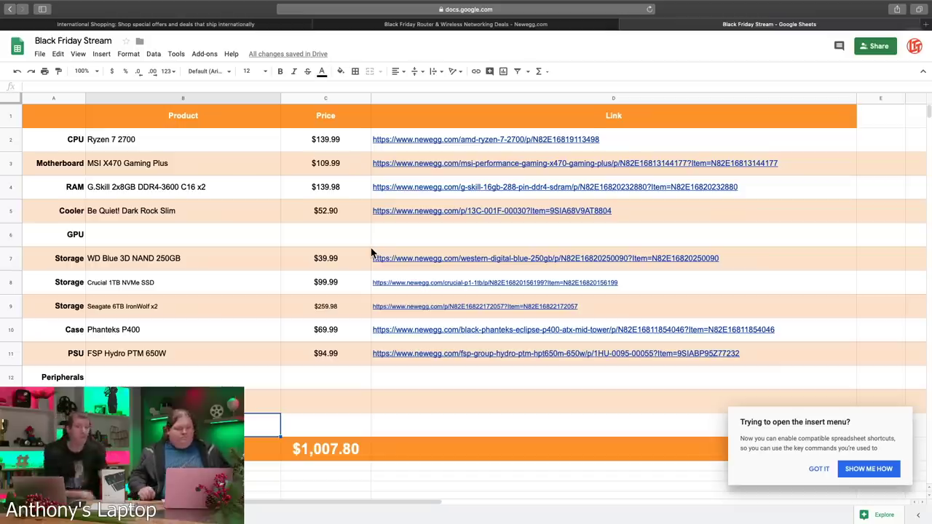
- Switch to the Newegg Black Friday deals, open the Components category and look over its subcategories
key(ctrl+shift+Tab)
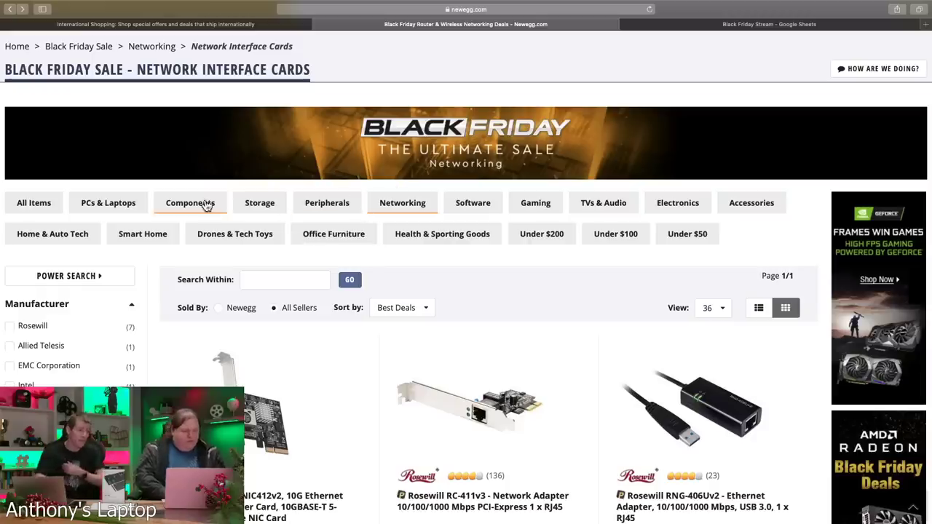
click(164, 211)
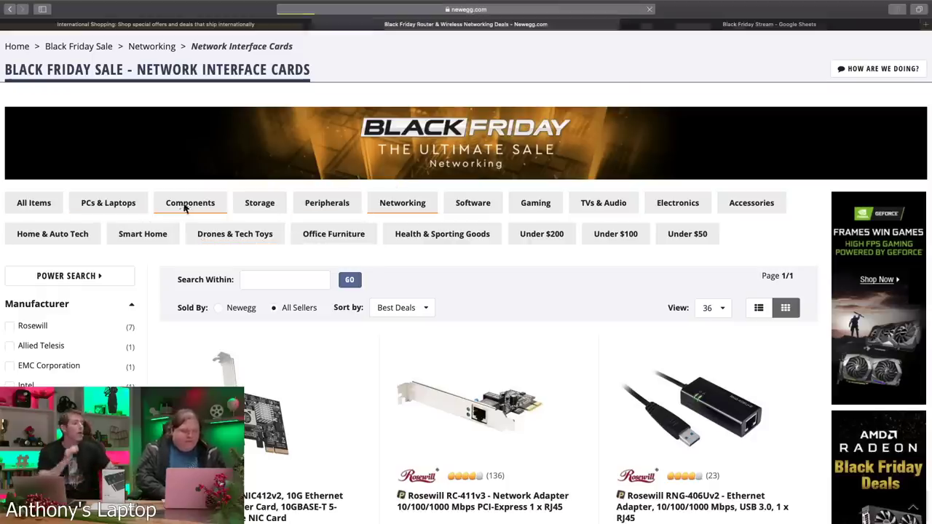
scroll(127, 247, down, 3)
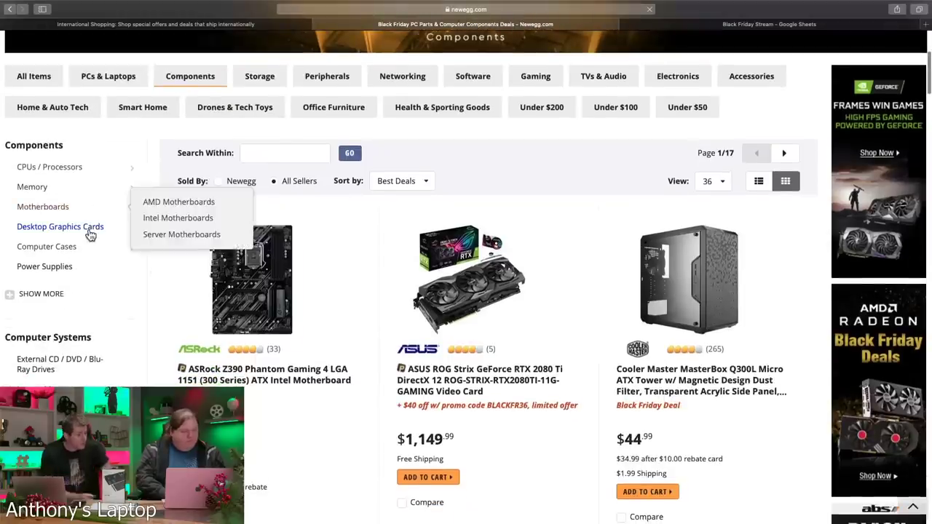
mouse_move(96, 202)
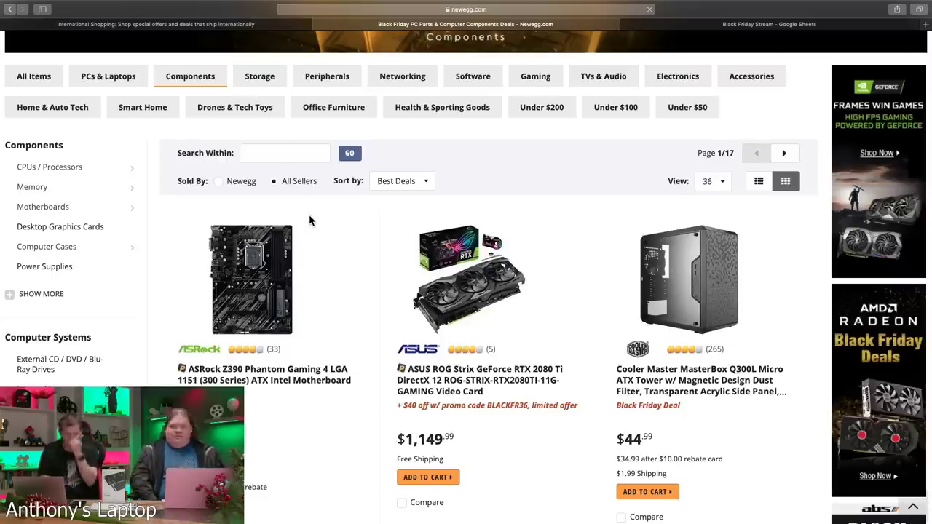
- Return to the Black Friday Stream spreadsheet and review the products row by row from the CPU to the storage drives
key(ctrl+Tab)
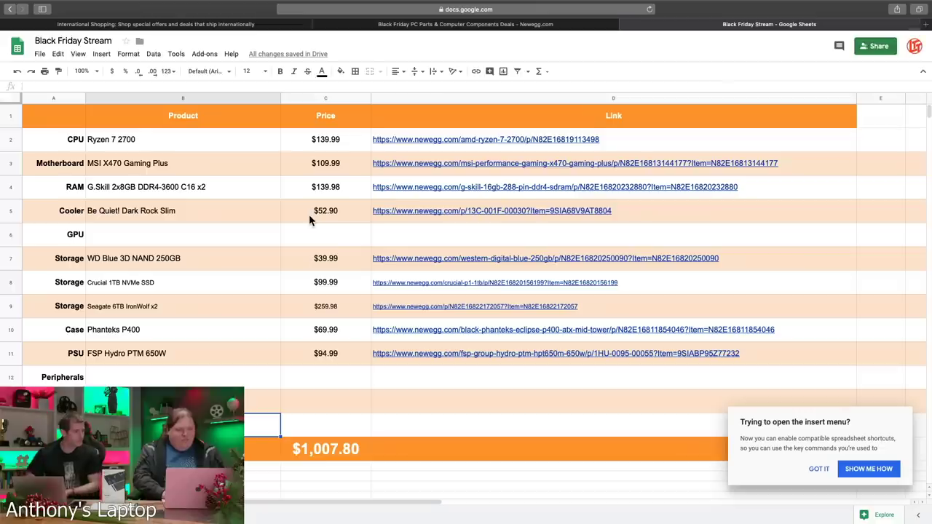
click(177, 145)
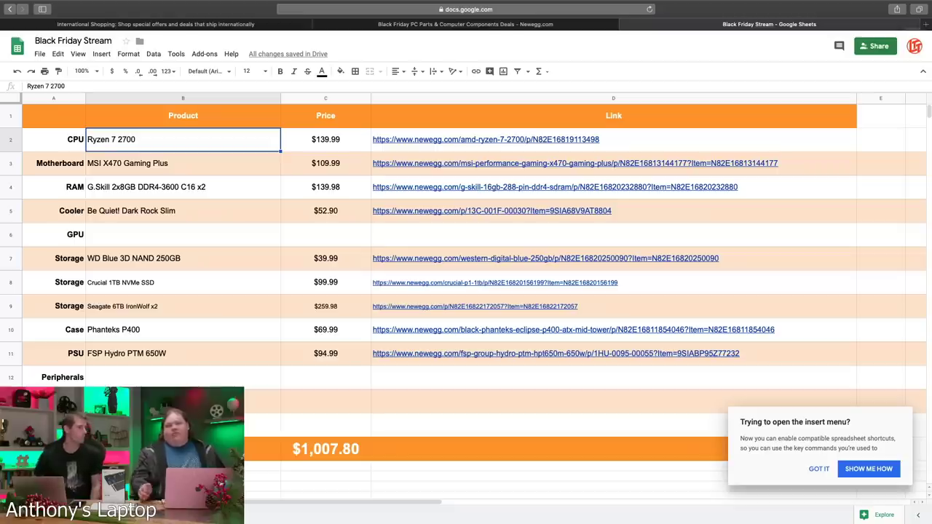
key(Down)
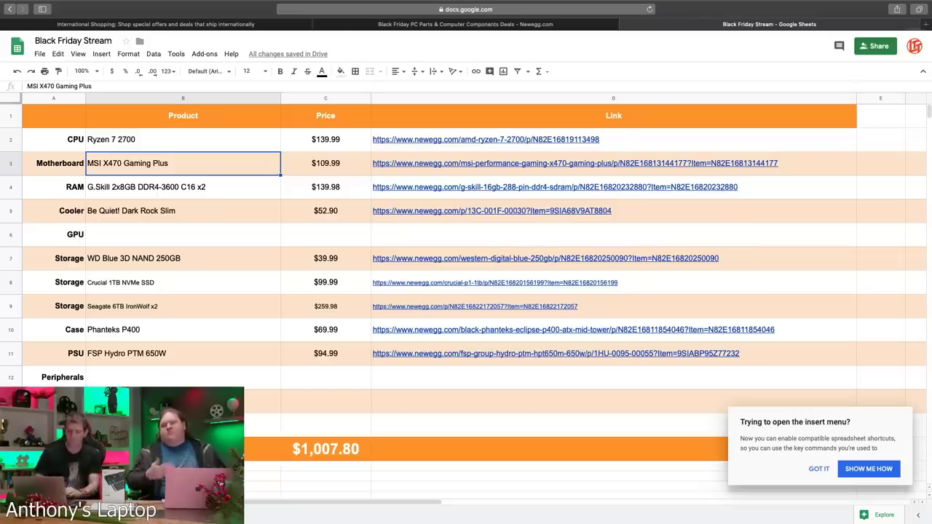
key(Down)
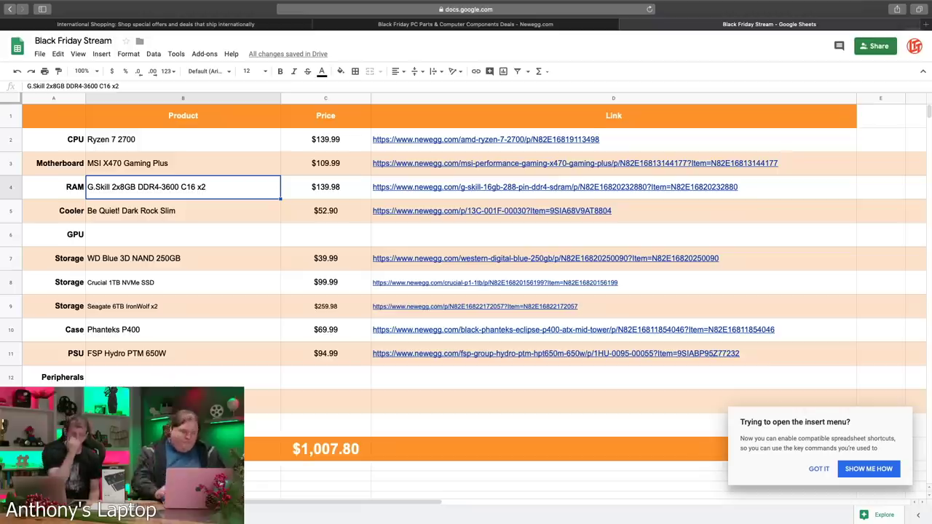
click(182, 211)
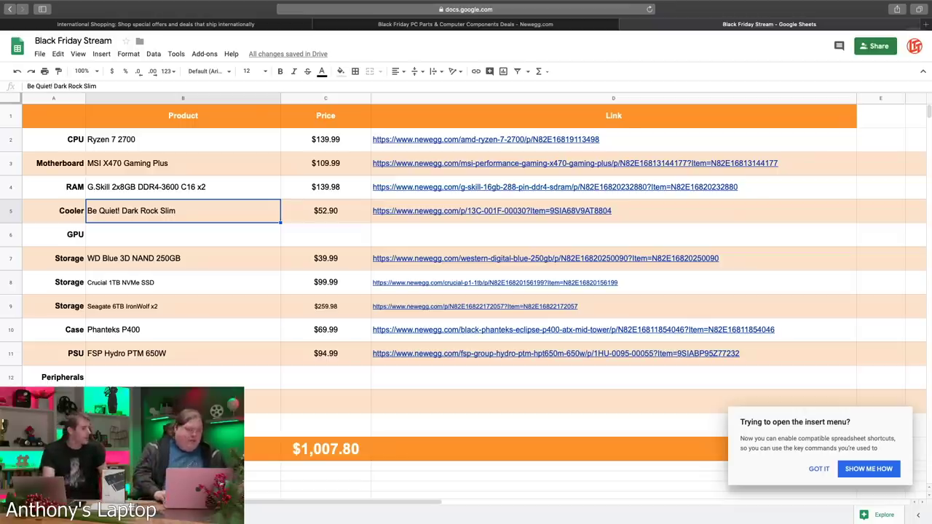
click(183, 234)
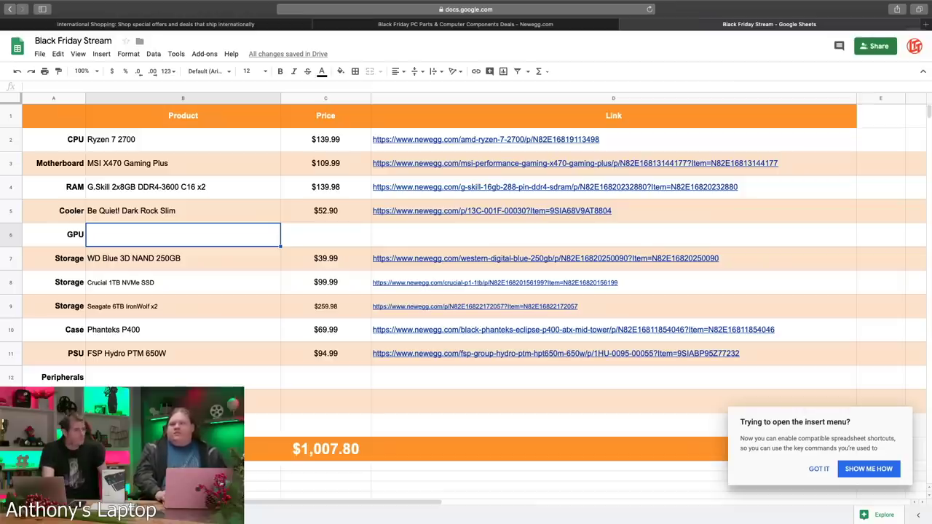
click(182, 258)
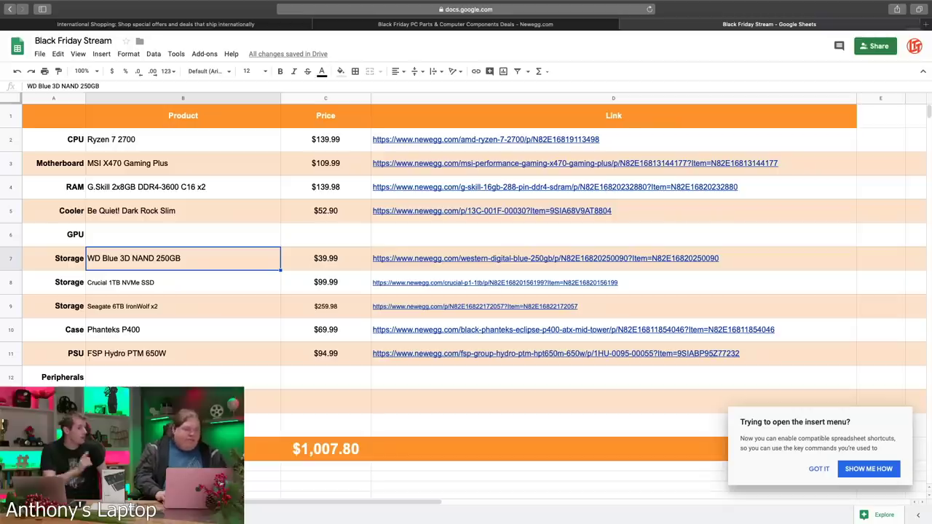
click(182, 306)
click(183, 233)
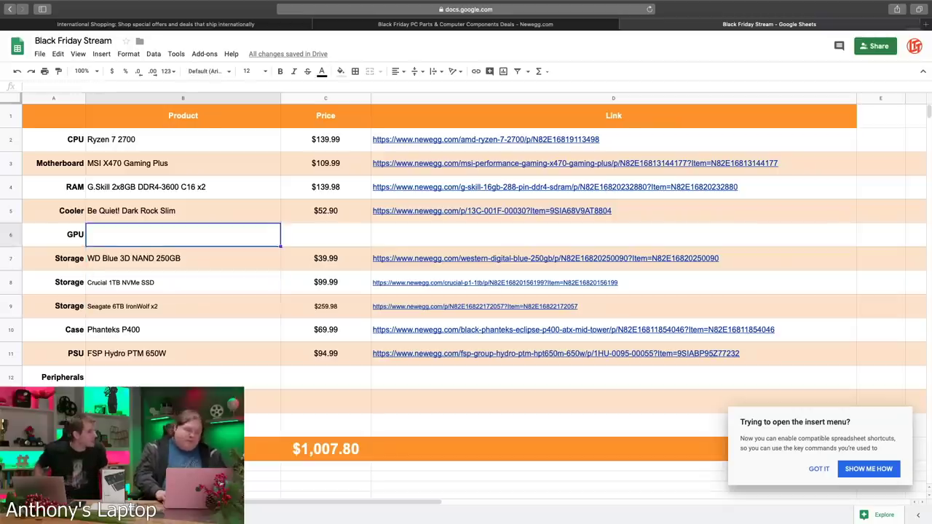
click(183, 257)
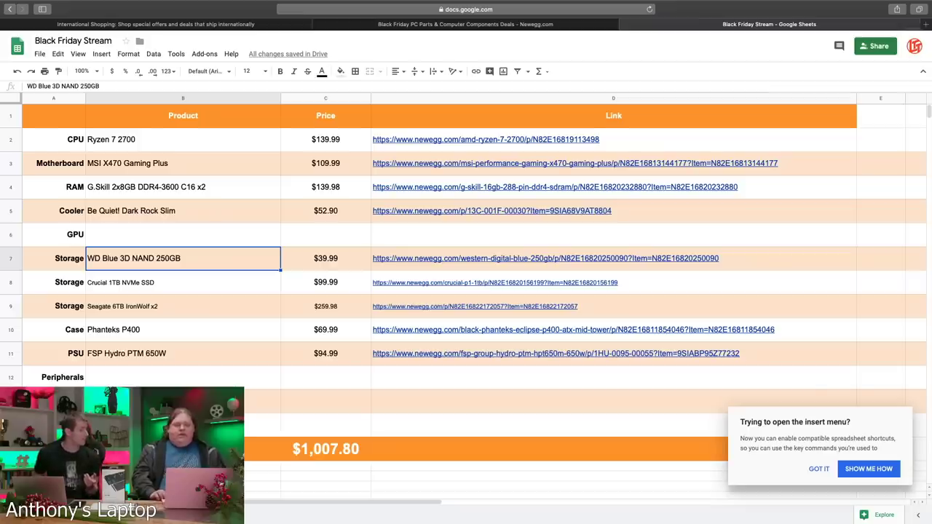
- Review the rows from storage down to Peripherals, and go back to the price of the WD Blue 3D NAND 250GB
key(Down)
key(Down)
key(Down)
key(Down)
key(Down)
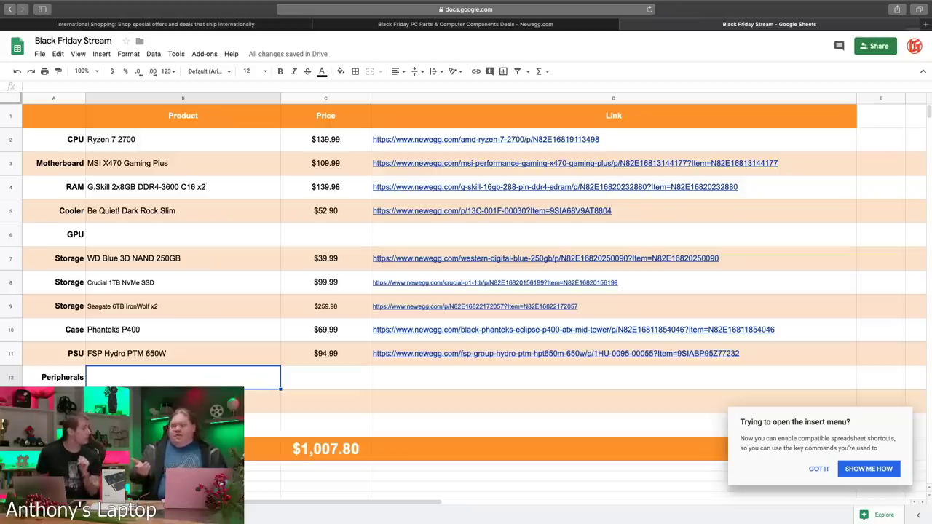
key(Up)
key(Up)
key(Up)
key(Up)
key(Up)
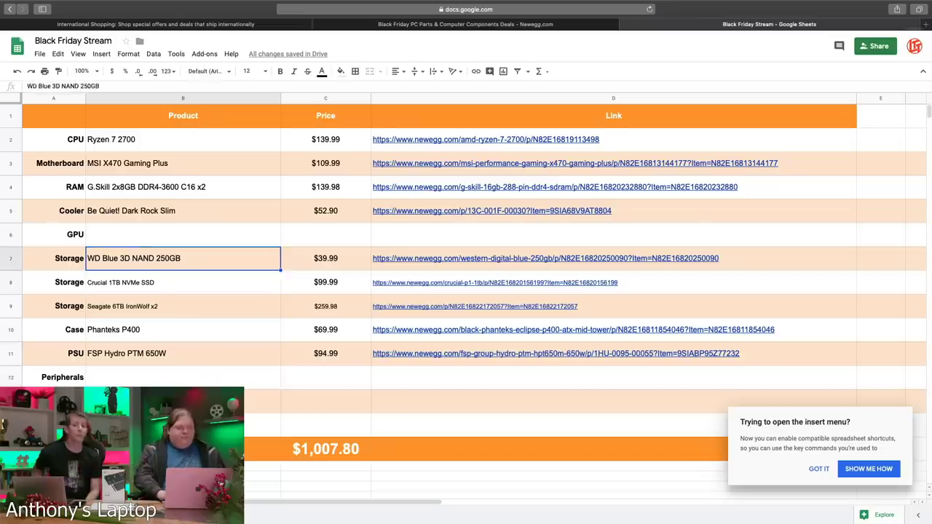
key(Right)
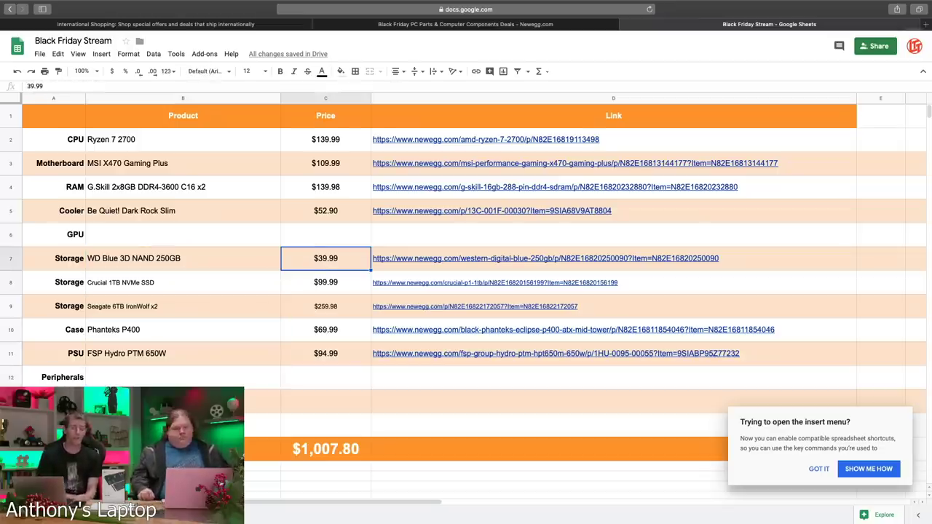
- Search the web for "unraid" in a separate tab, review the license tiers on the Unraid pricing page, and close the tab
key(super+t)
text(unraid)
key(Return)
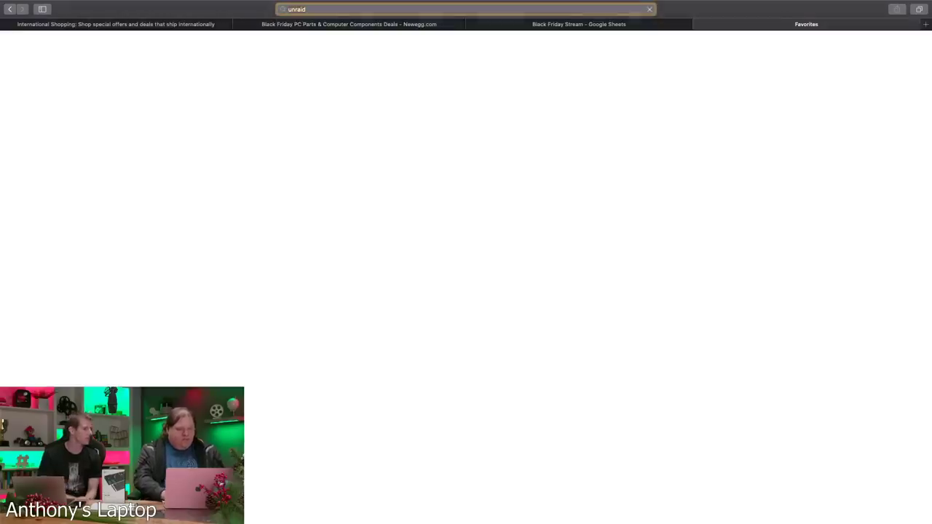
click(176, 122)
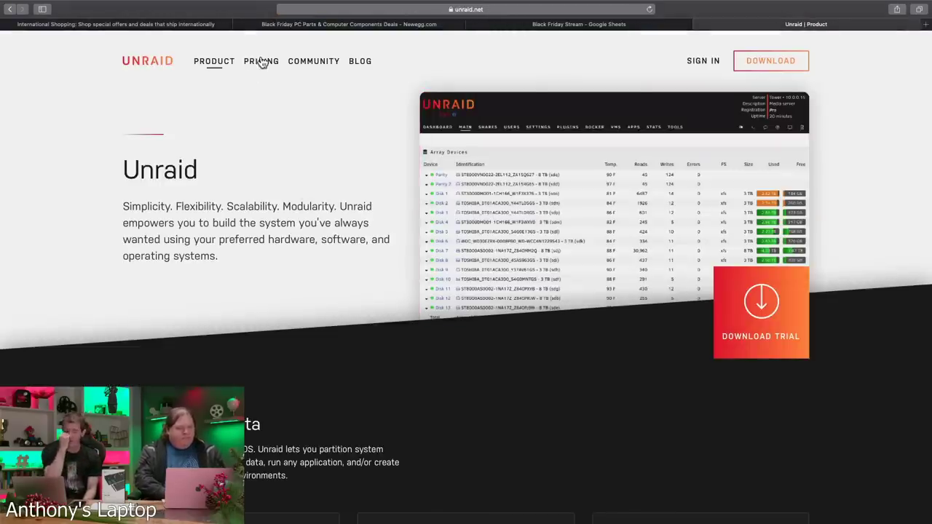
click(262, 63)
scroll(243, 224, down, 5)
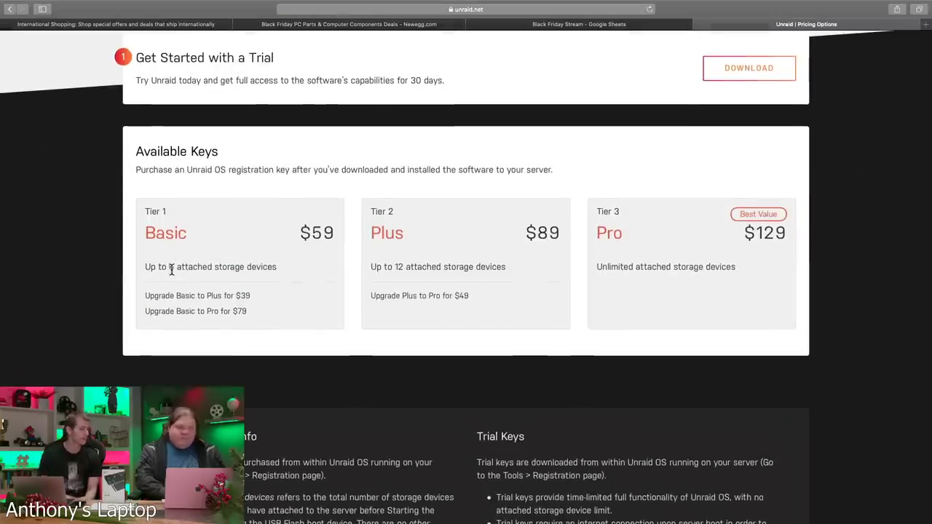
key(super+w)
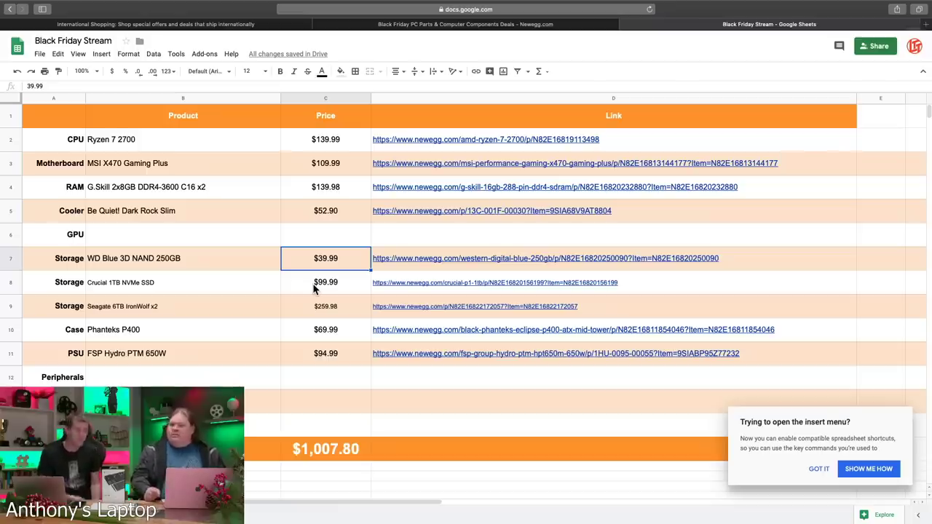
- Compare the prices of the Crucial 1TB NVMe SSD and the Seagate 6TB IronWolf x2 in the build list
key(Down)
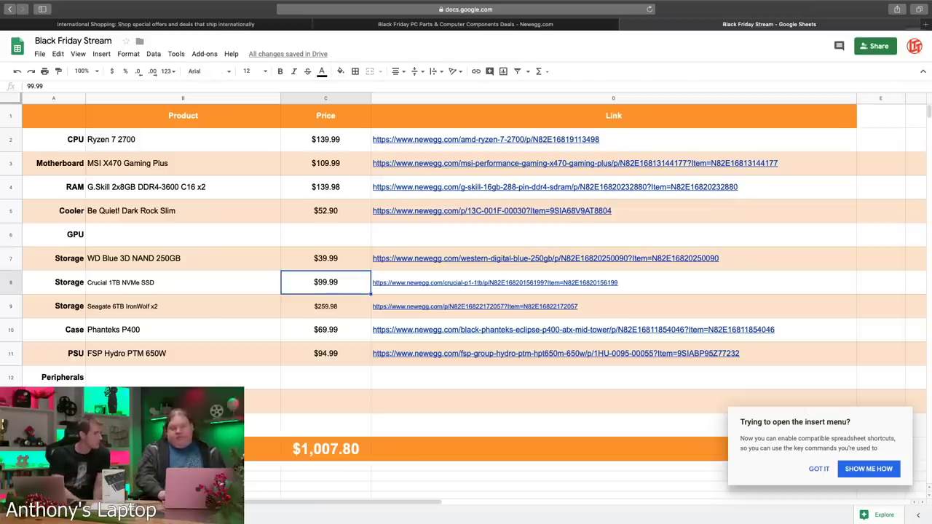
click(182, 306)
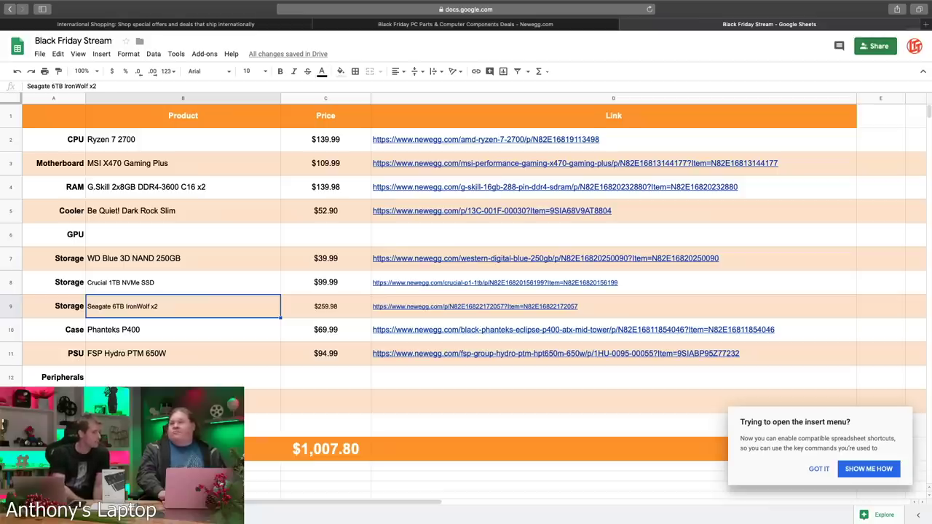
click(325, 306)
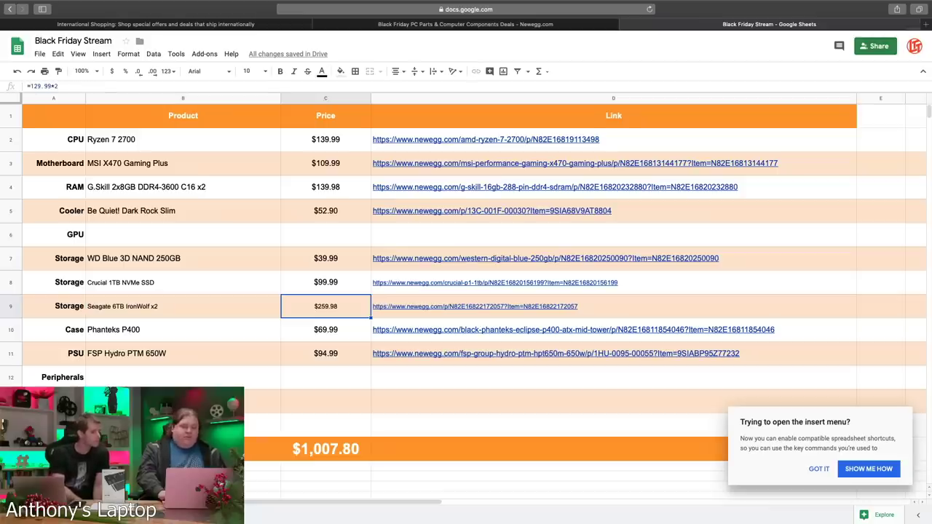
click(325, 282)
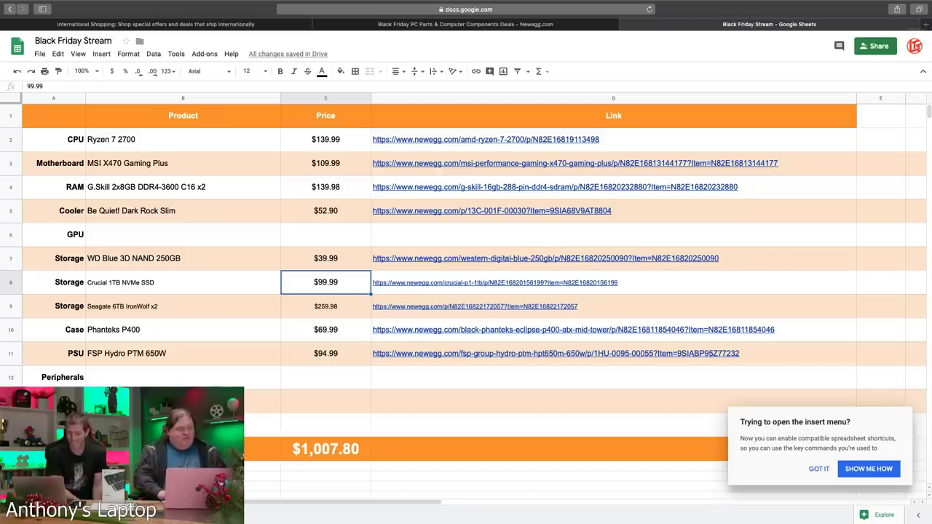
click(325, 306)
click(325, 281)
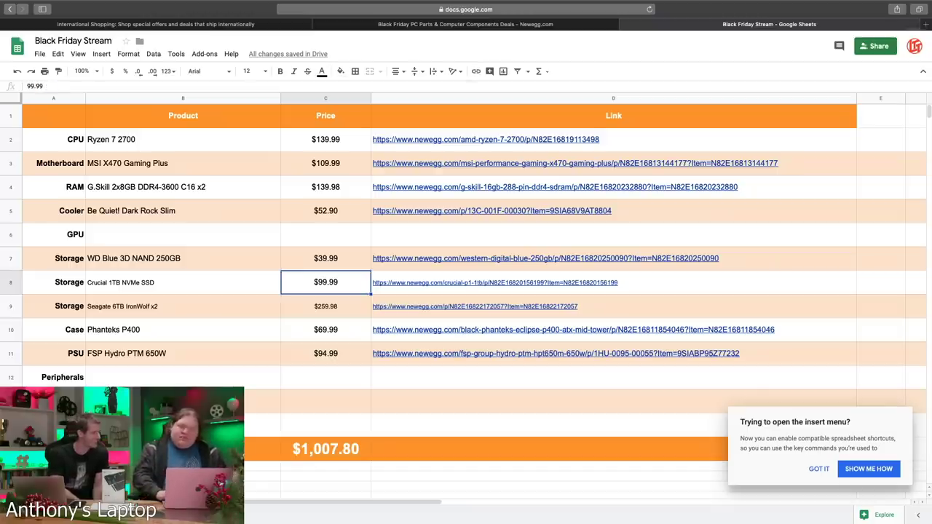
click(325, 306)
- Review the Phanteks P400 case entry and its price, and inspect the formula of the build's total price
click(325, 329)
click(183, 329)
click(326, 329)
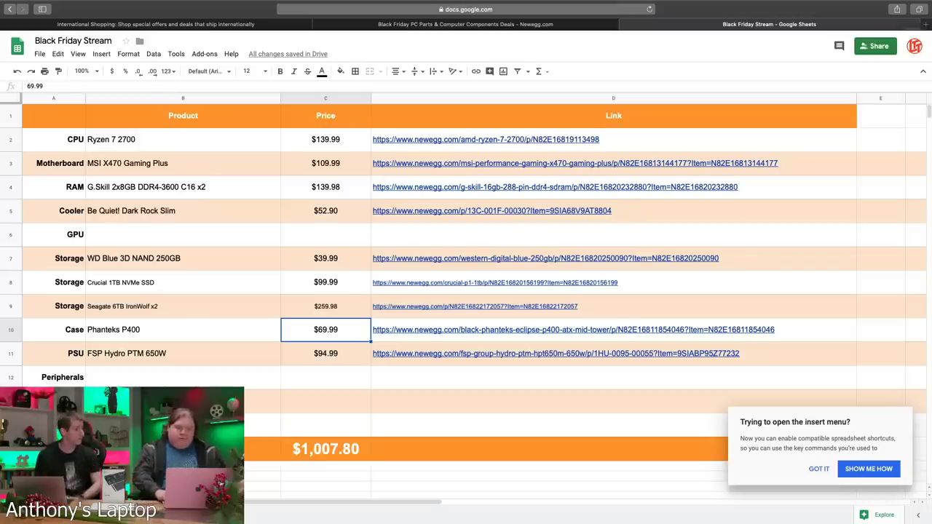
click(613, 401)
click(326, 425)
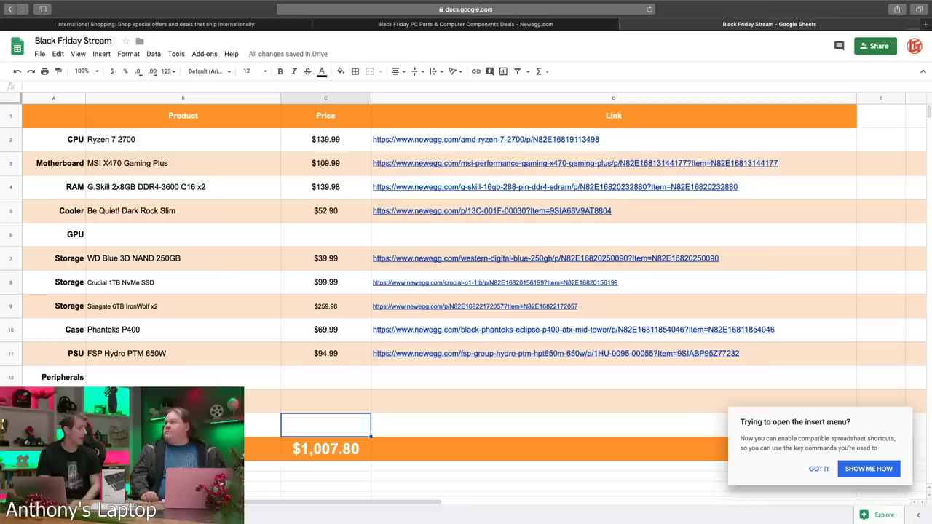
click(325, 449)
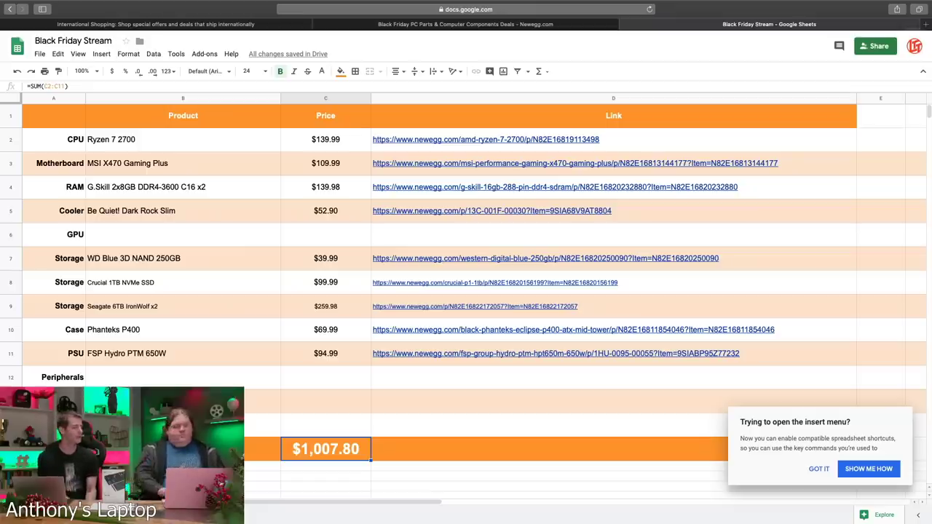
- Search Google for "x470 gaming msi" in a separate tab and look at the Amazon.ca result for the MSI X470 motherboard
key(super+t)
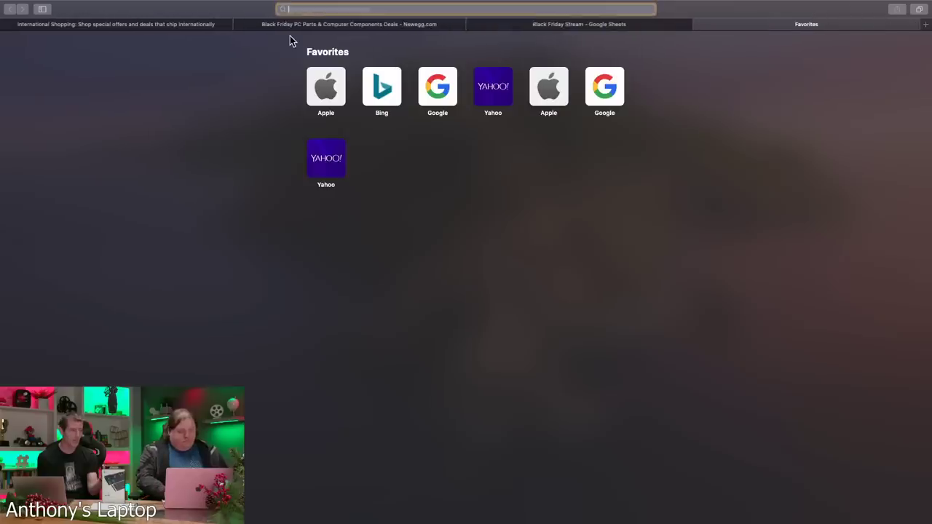
text(x470 gaming msi)
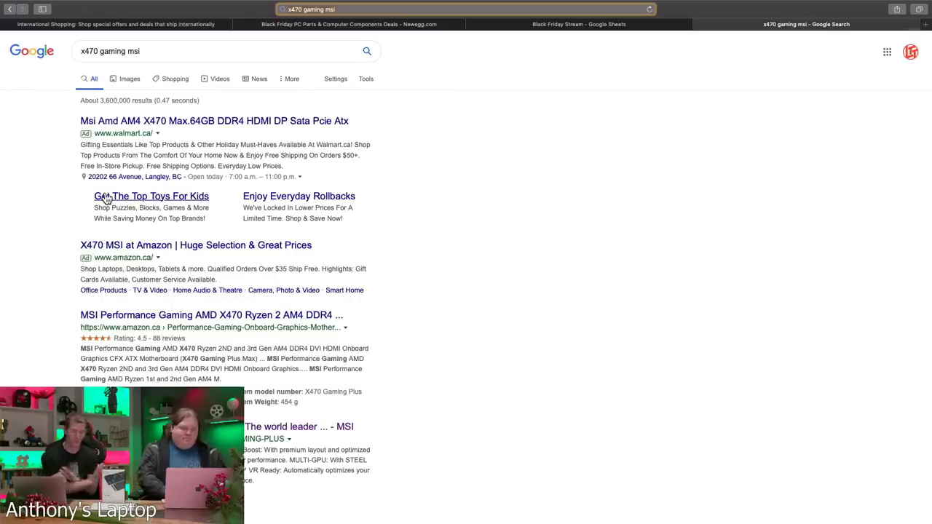
click(153, 317)
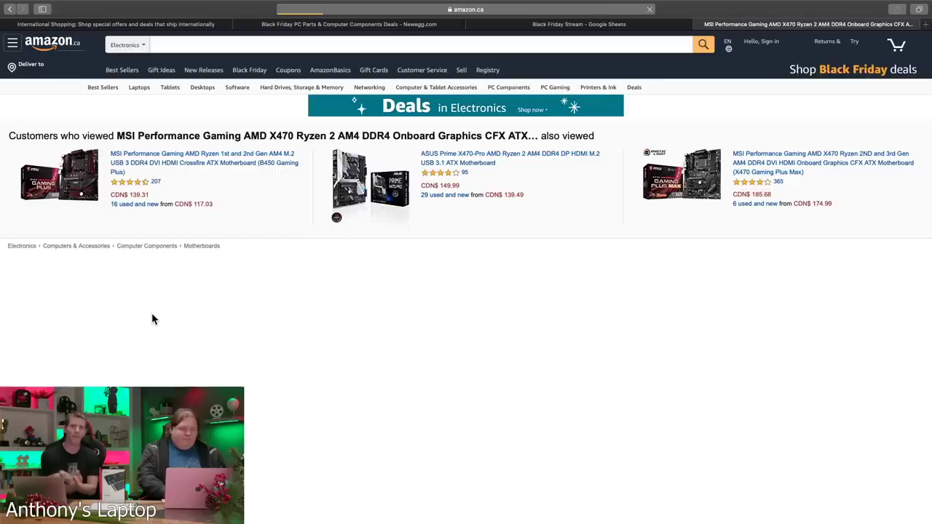
key(super+bracketleft)
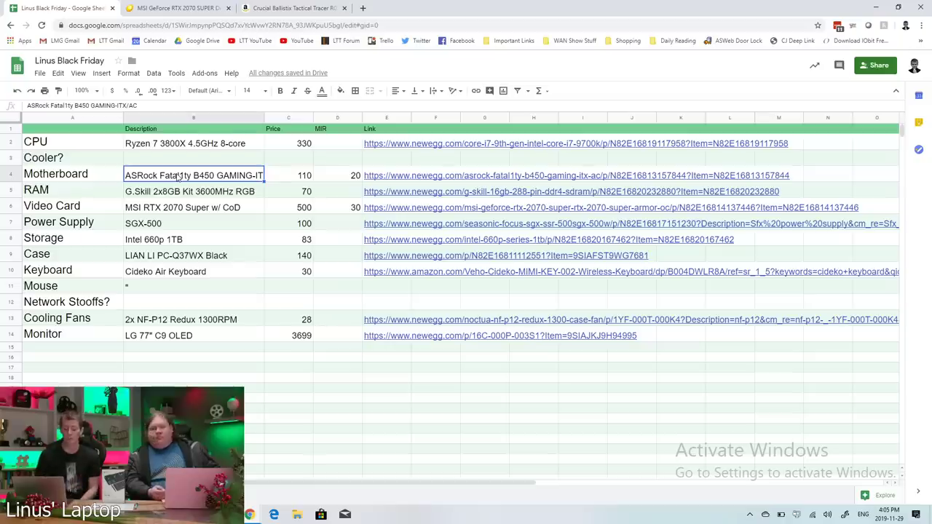
- In the Linus Black Friday spreadsheet, open the CPU row's Newegg link to check the listed processor, and return to the sheet
click(302, 146)
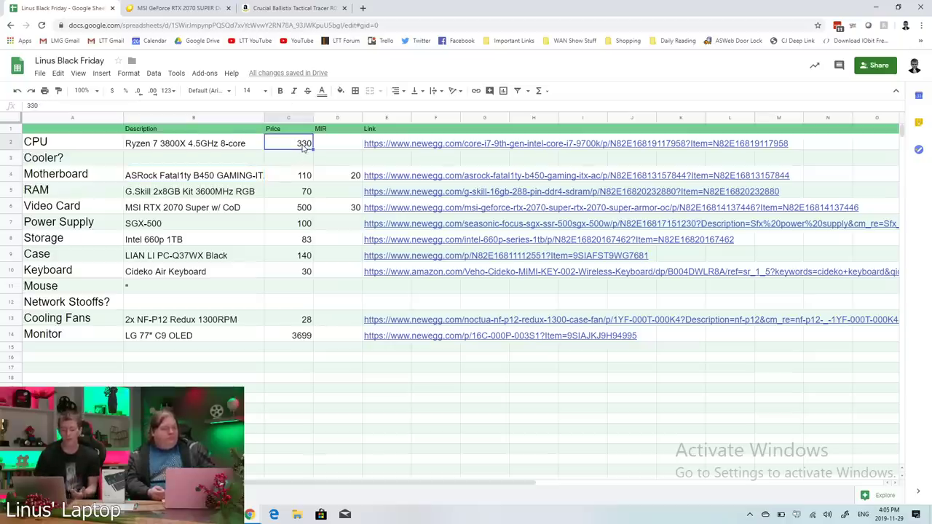
click(385, 143)
click(405, 161)
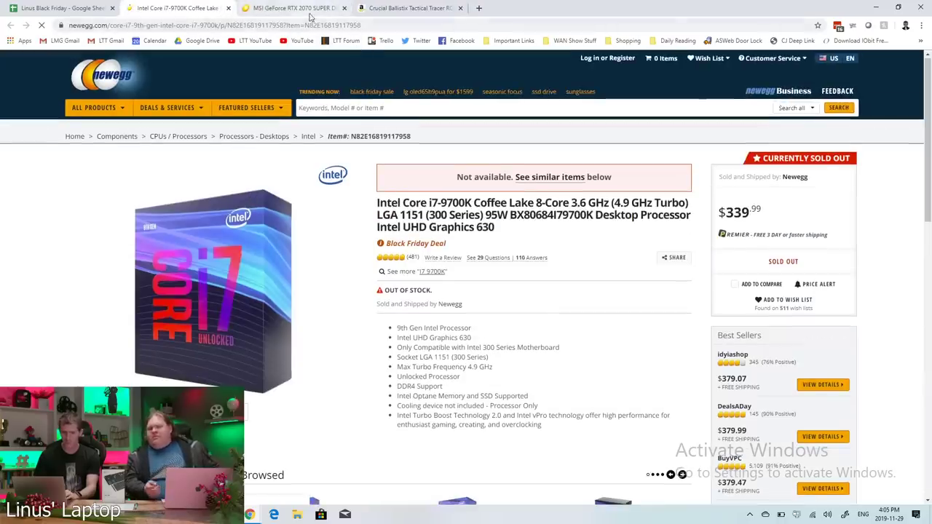
click(73, 8)
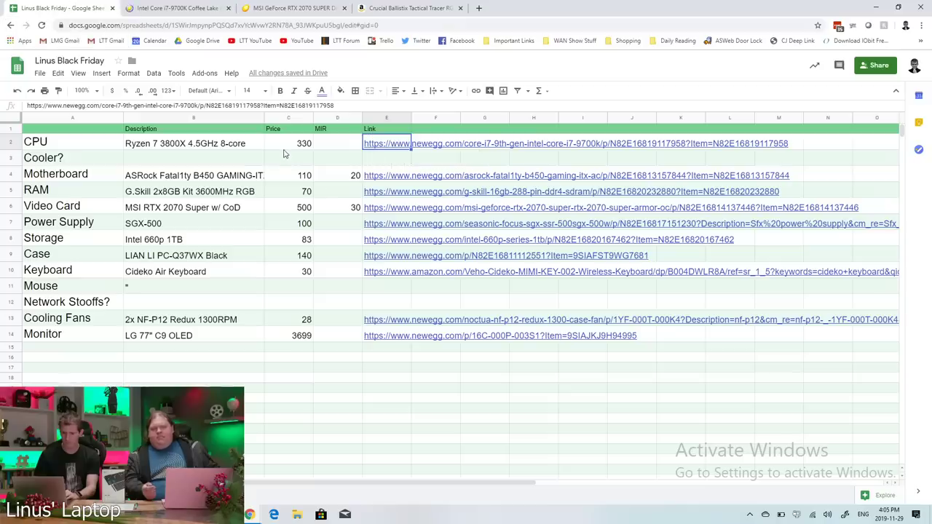
- Place the spreadsheet window side by side with the shopping browser window and search Newegg for "3800X" there
drag(506, 11, 1, 109)
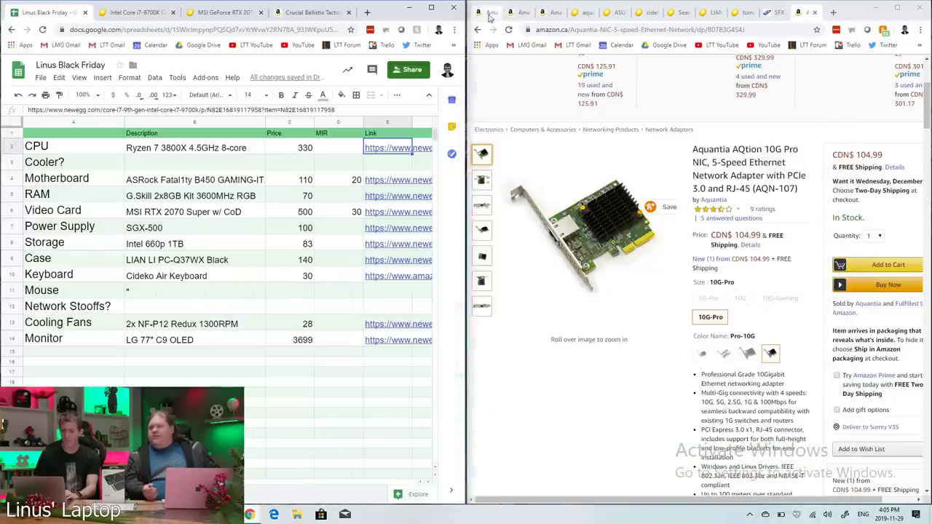
click(484, 13)
click(513, 12)
click(546, 13)
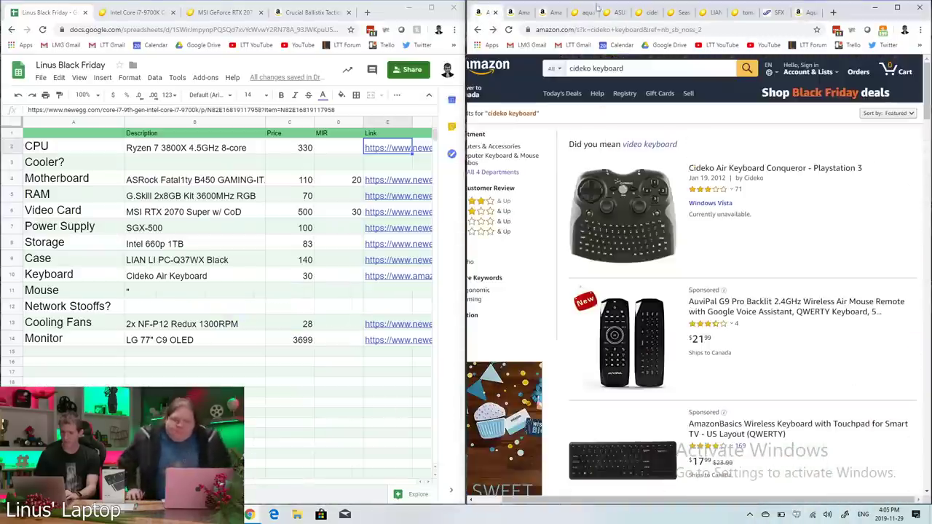
click(579, 13)
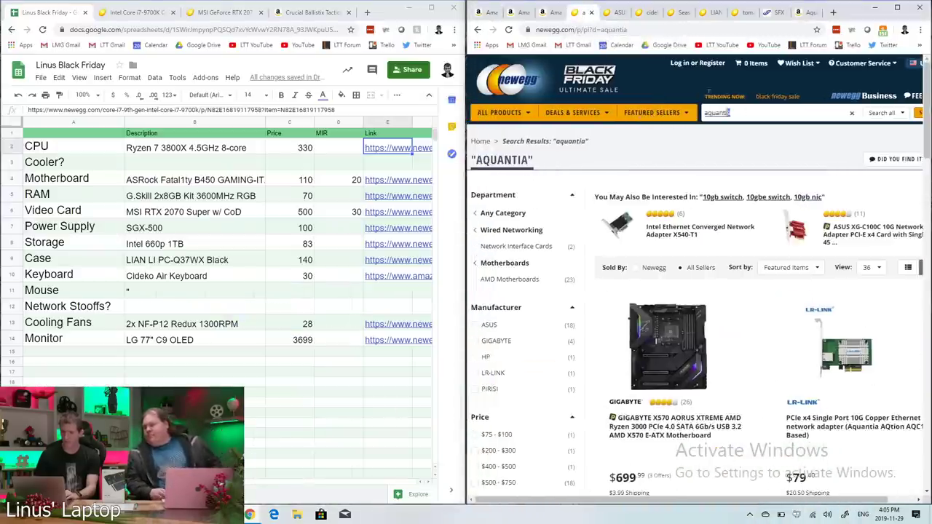
text(3800X)
key(Return)
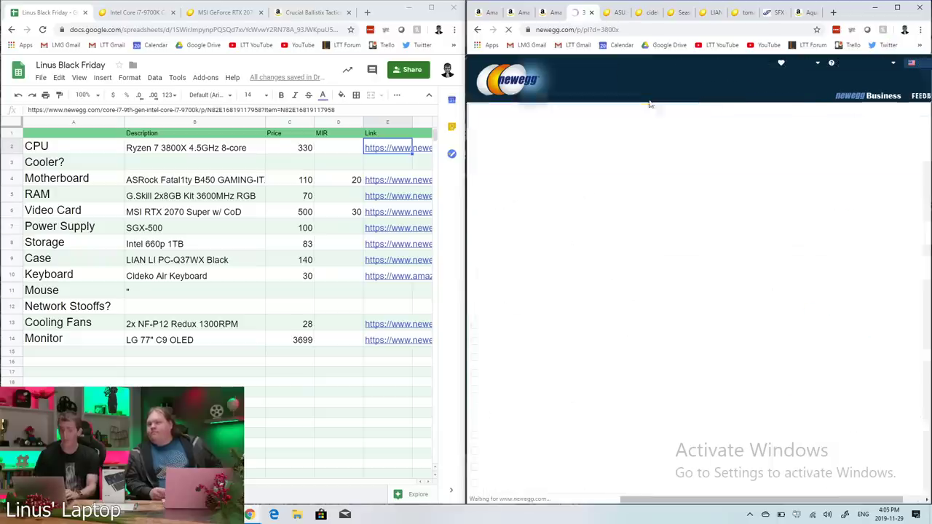
- Replace the link in the spreadsheet's CPU row with the Newegg product link of the AMD Ryzen 7 3800X
right_click(659, 428)
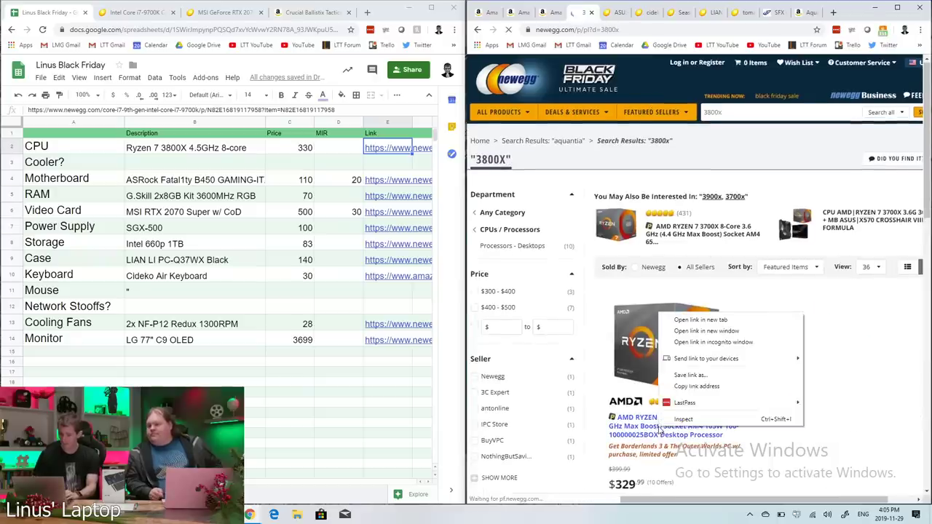
click(707, 386)
scroll(735, 404, down, 1)
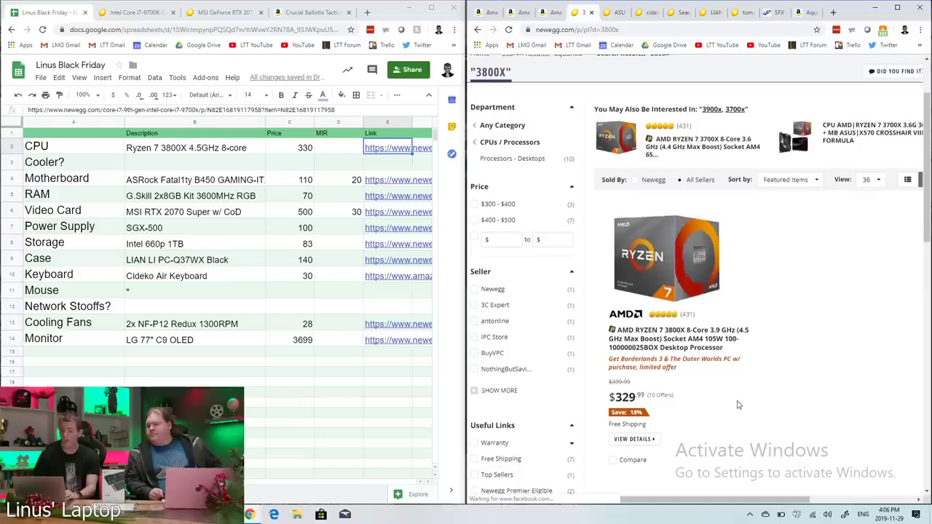
click(288, 148)
key(Right)
key(Right)
key(Delete)
key(ctrl+v)
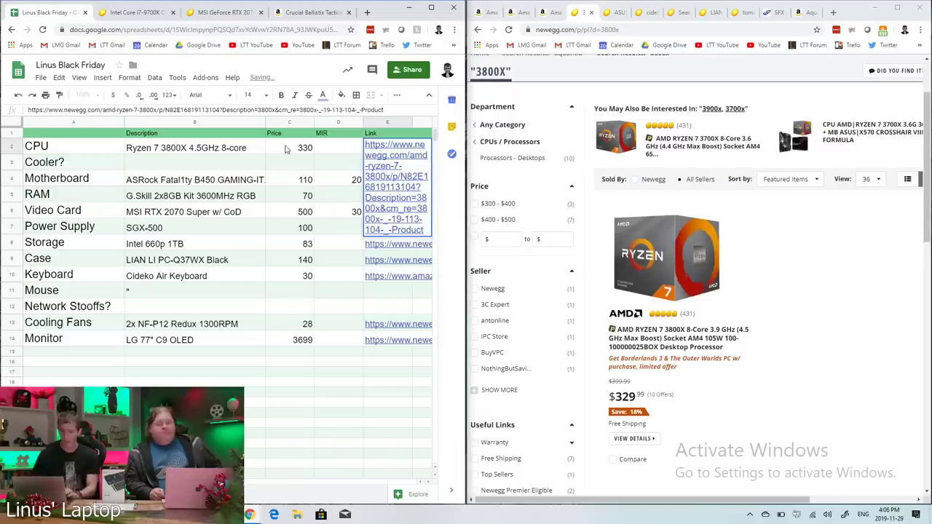
key(Return)
- Remove "RGB" from the RAM description so it reads "G.Skill 2x8GB Kit 3600MHz"
click(171, 178)
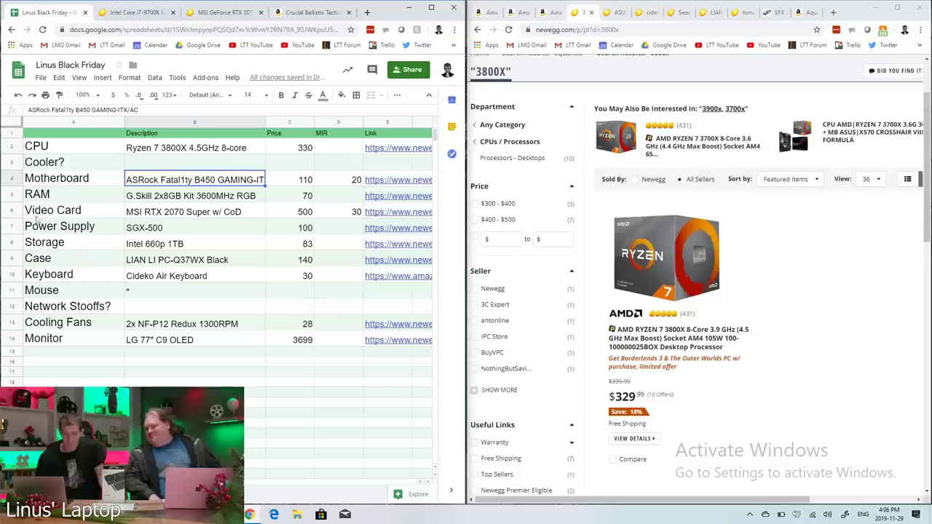
click(145, 203)
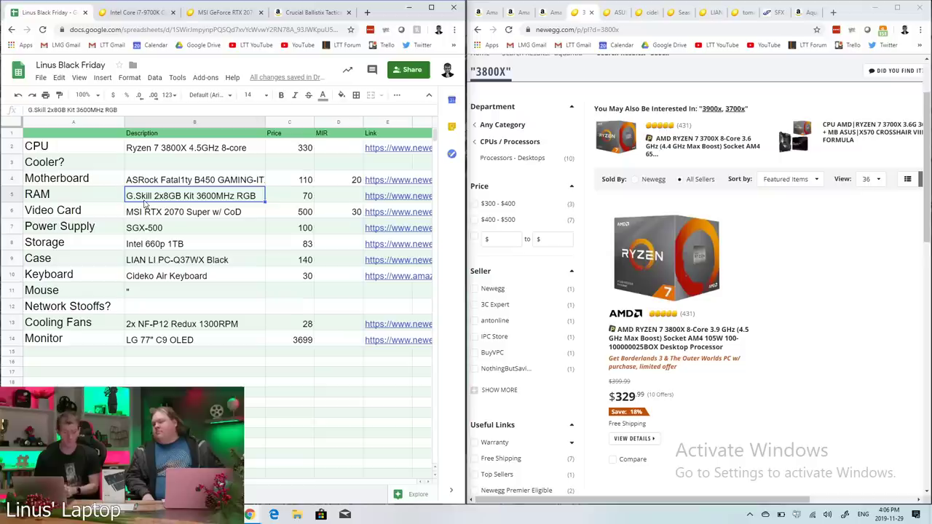
double_click(238, 197)
double_click(253, 192)
key(BackSpace)
click(247, 261)
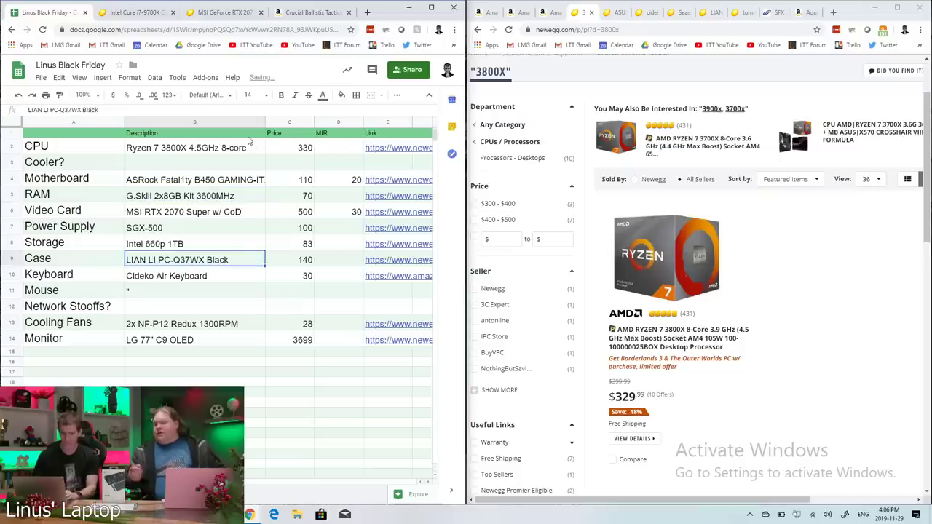
- Append "w Outer Worlds" to the CPU description after "Ryzen 7 3800X 4.5GHz 8-core"
click(213, 224)
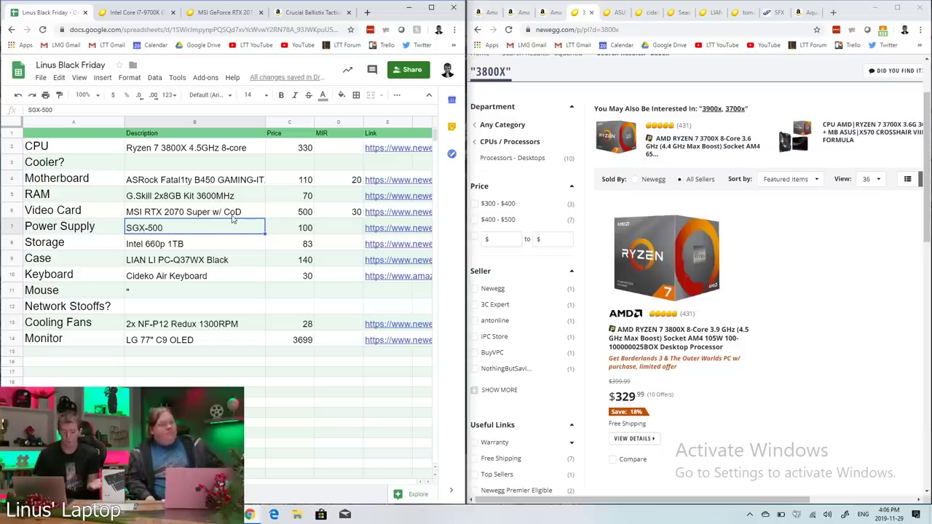
click(232, 215)
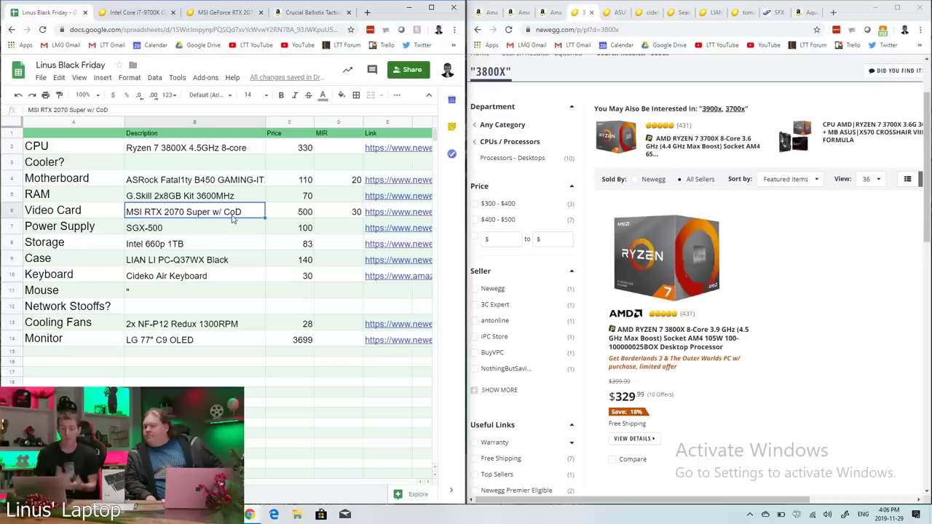
double_click(253, 146)
text(w Outer Worlds)
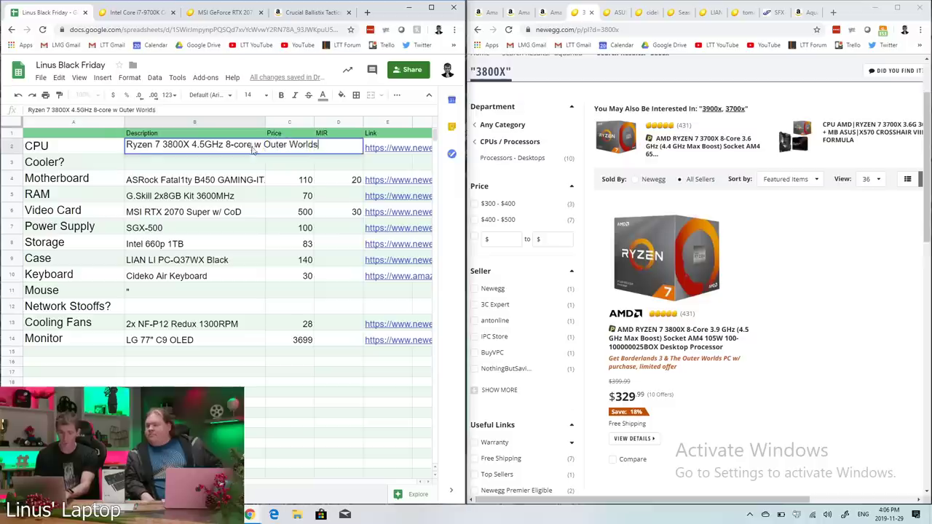
key(Return)
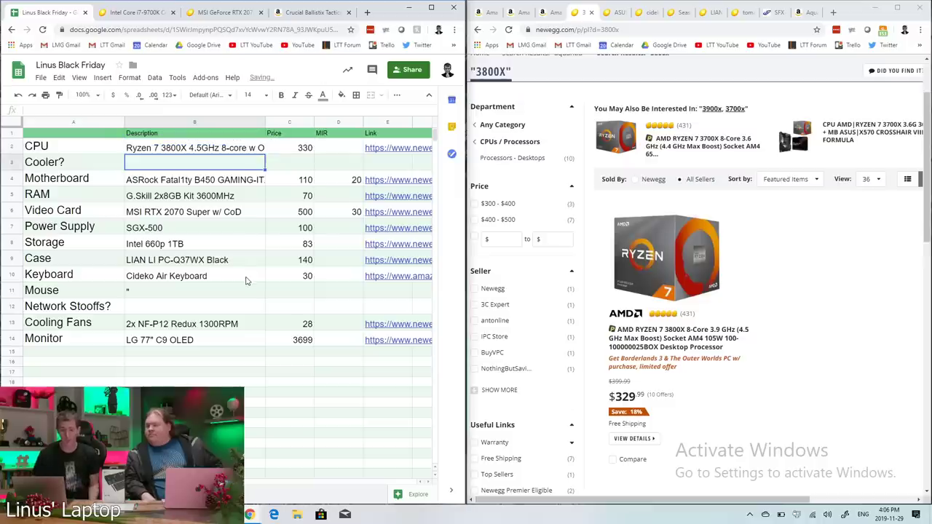
click(213, 281)
click(150, 230)
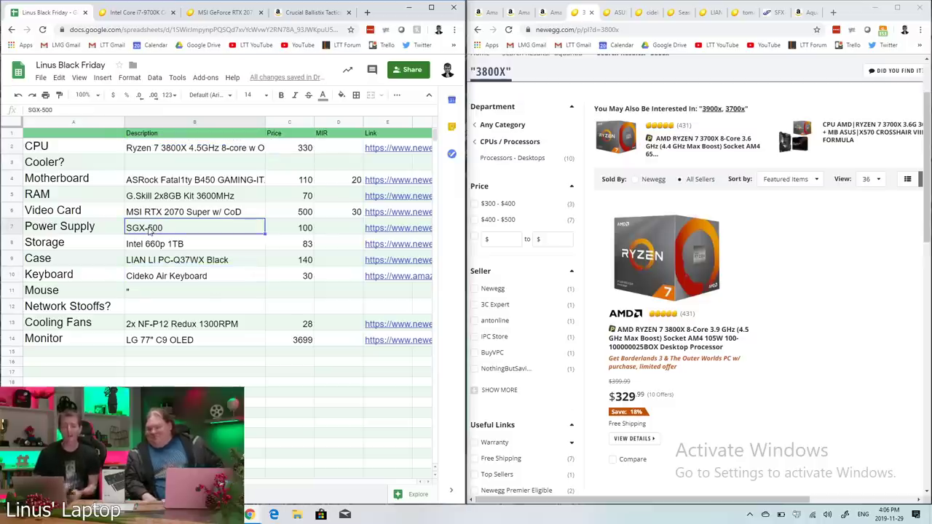